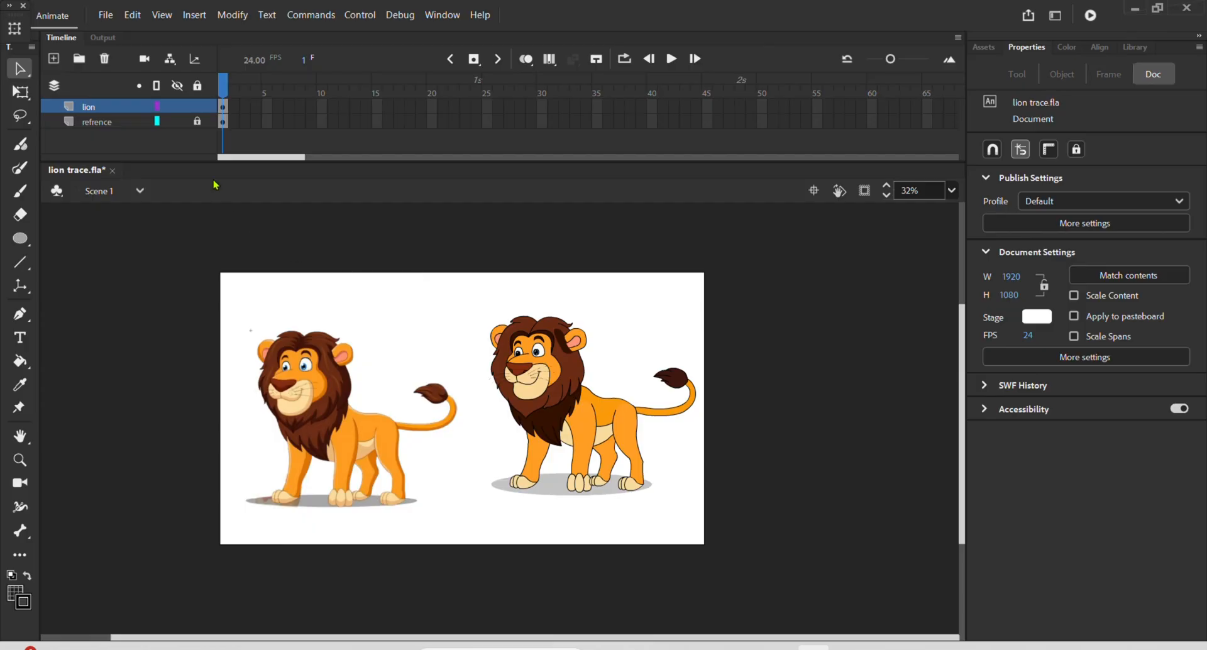
Delete the refrence layer with its bitmap and move the complete traced lion towards the middle of the stage
left_click(306, 427)
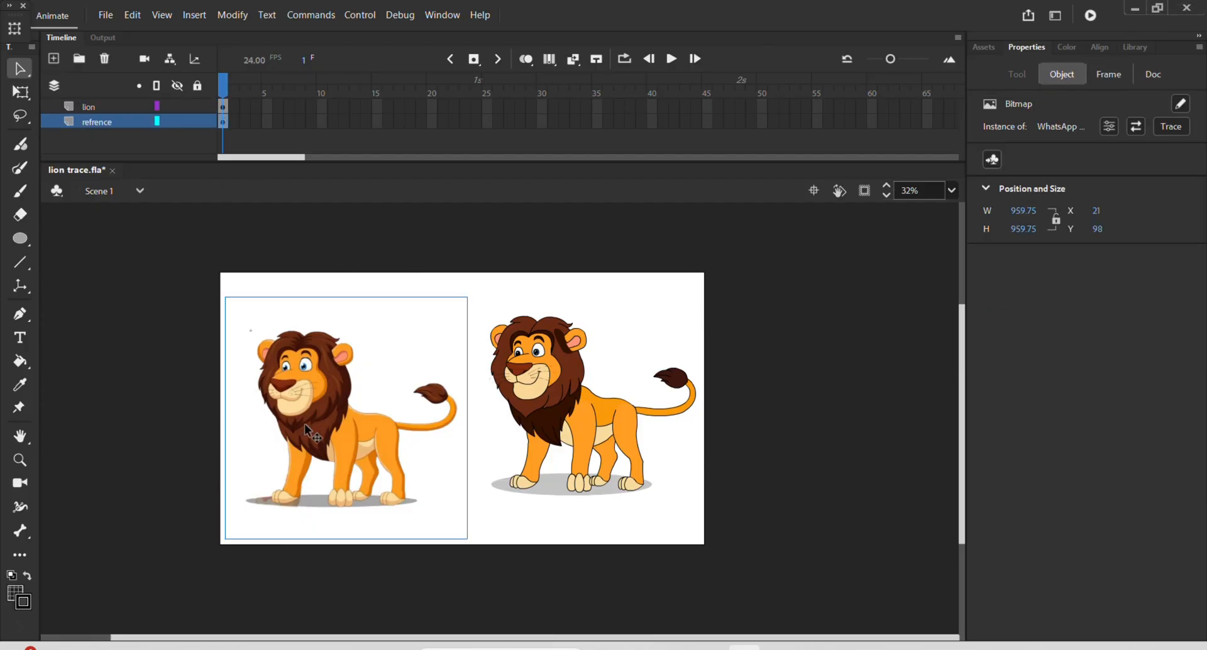
left_click(105, 58)
left_click_drag(421, 285, 727, 499)
left_click_drag(590, 429, 450, 434)
left_click(539, 466)
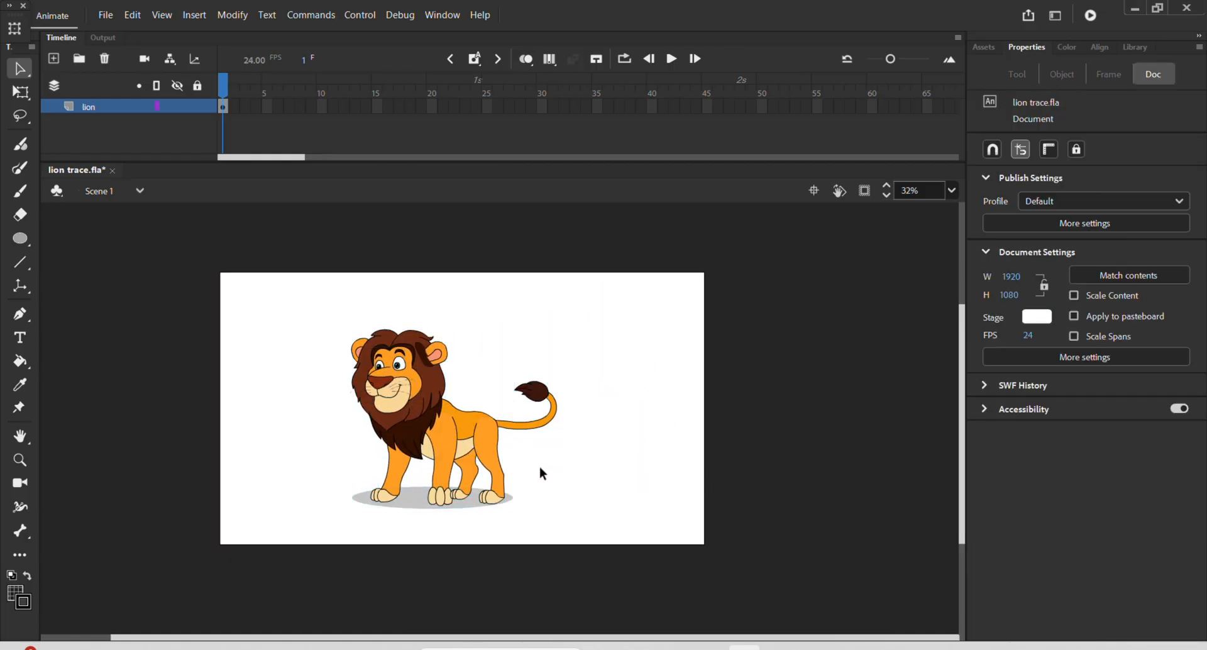
Convert all of the lion's artwork into a single Graphic symbol named lion
scroll(457, 420, "up", 3)
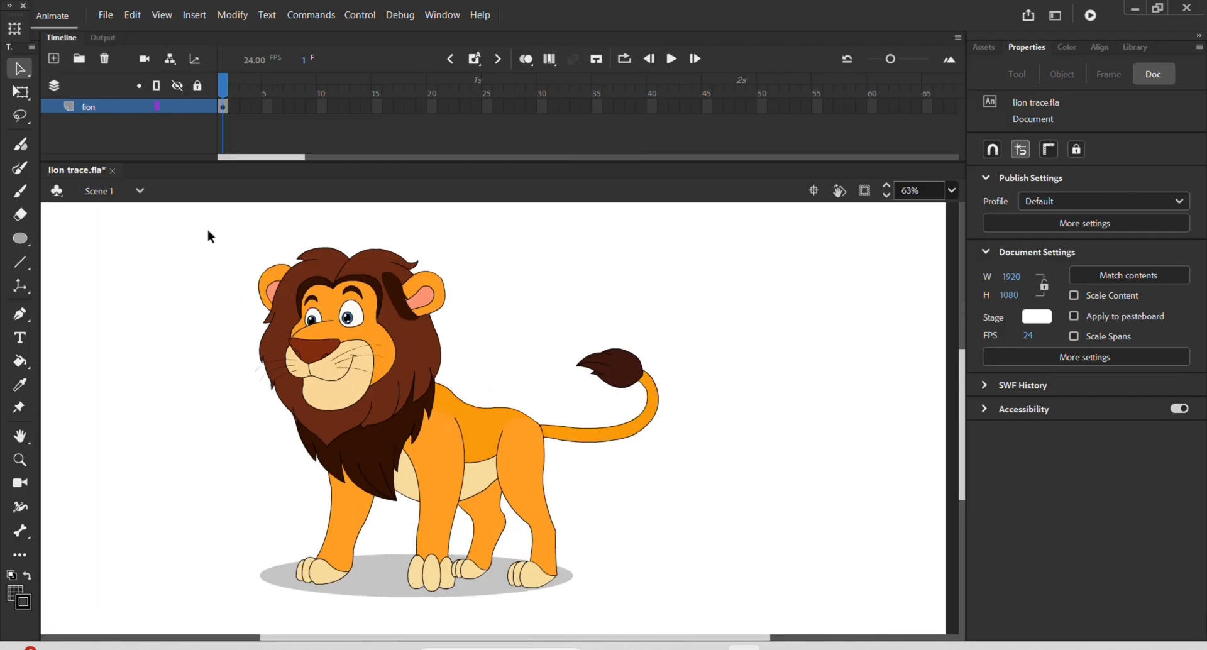
left_click_drag(181, 217, 728, 635)
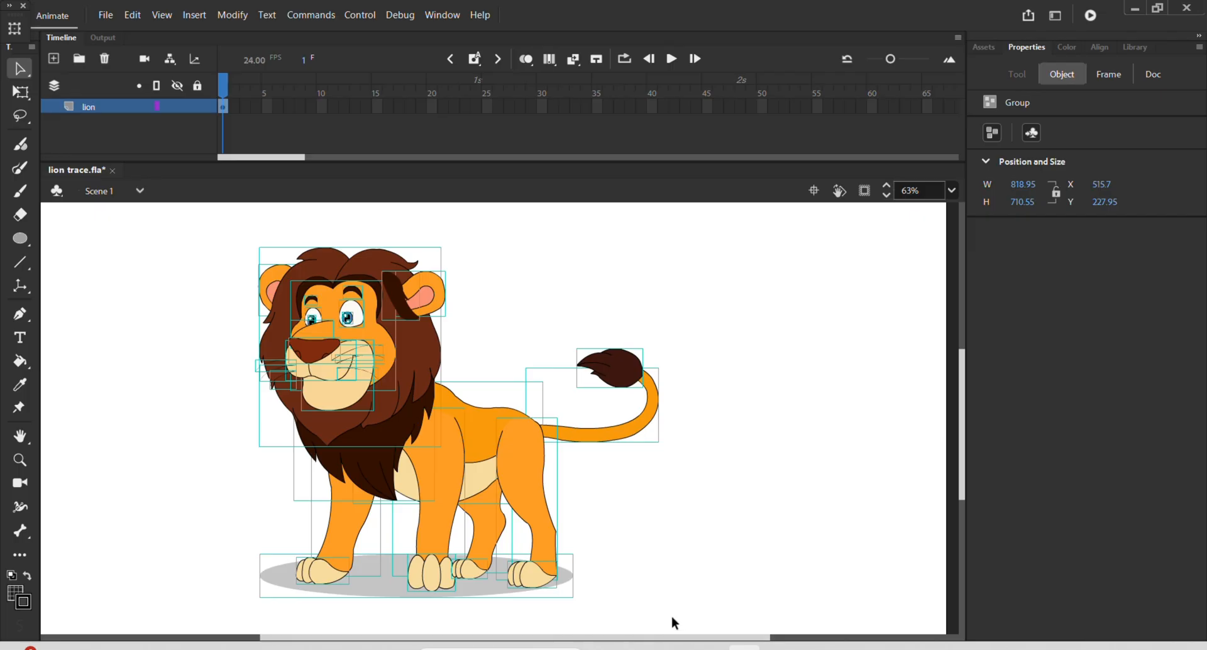
right_click(540, 501)
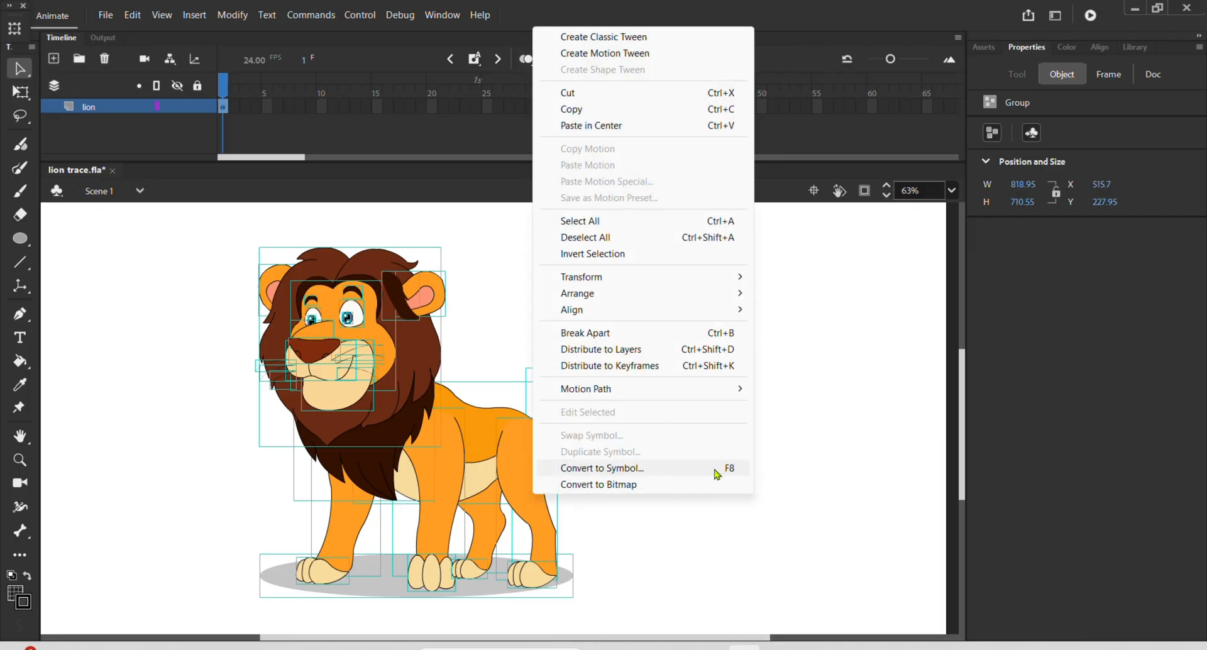
left_click(628, 468)
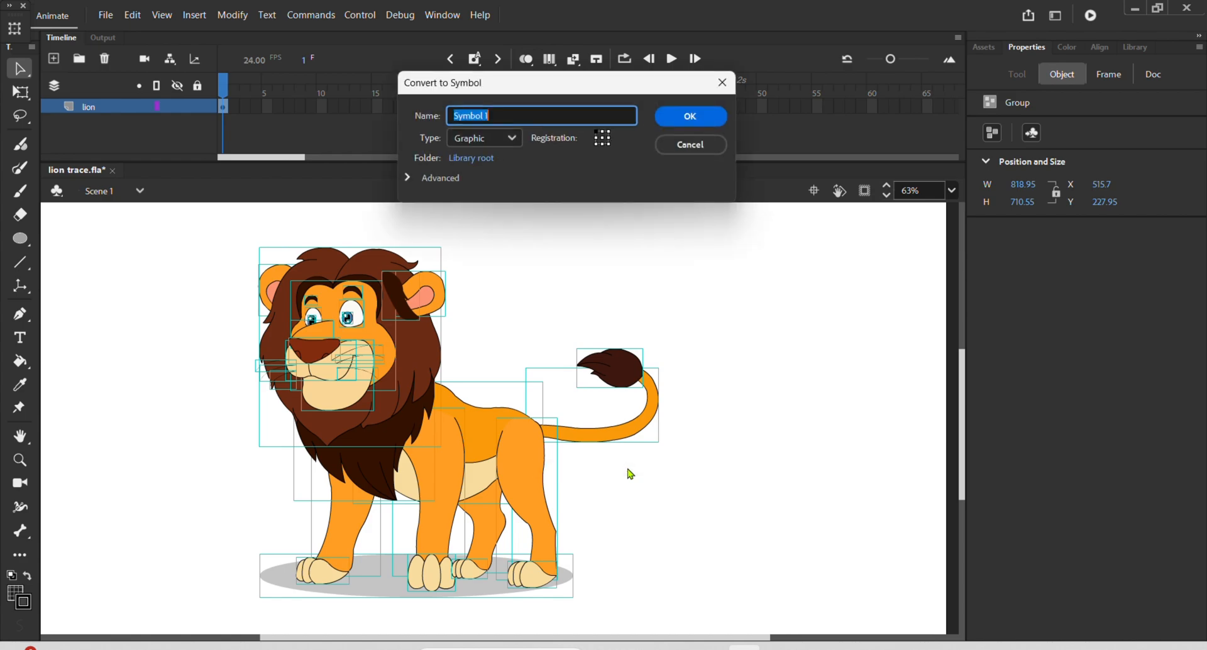
type("li")
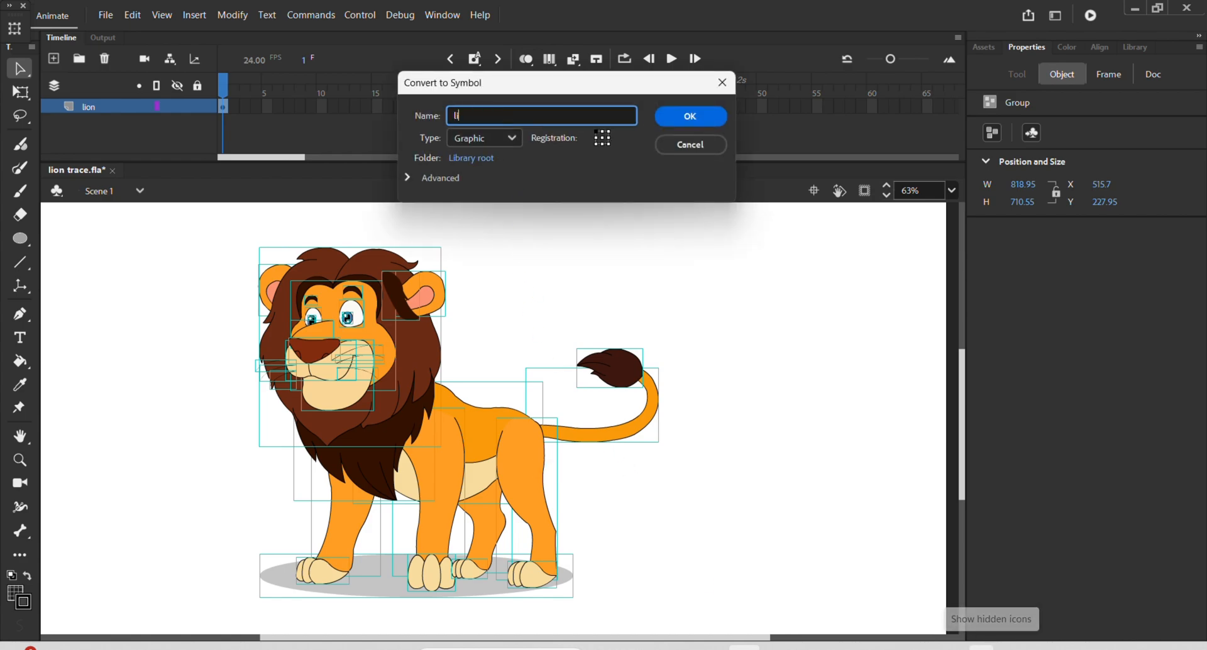
type("on")
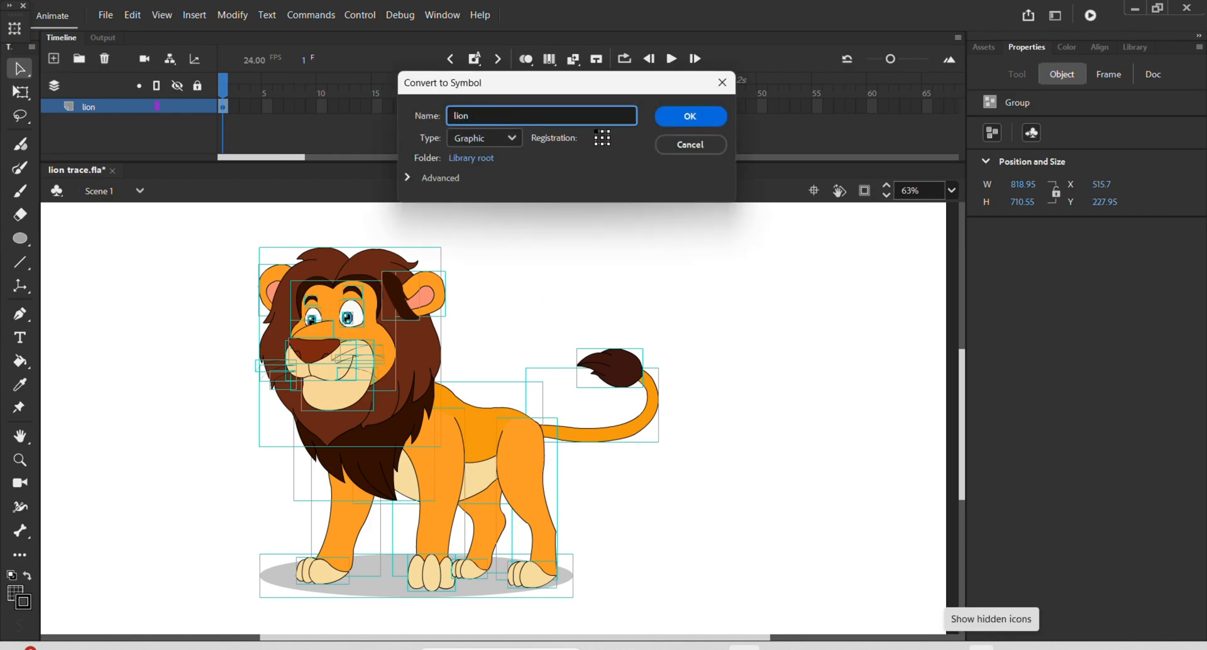
key("Return")
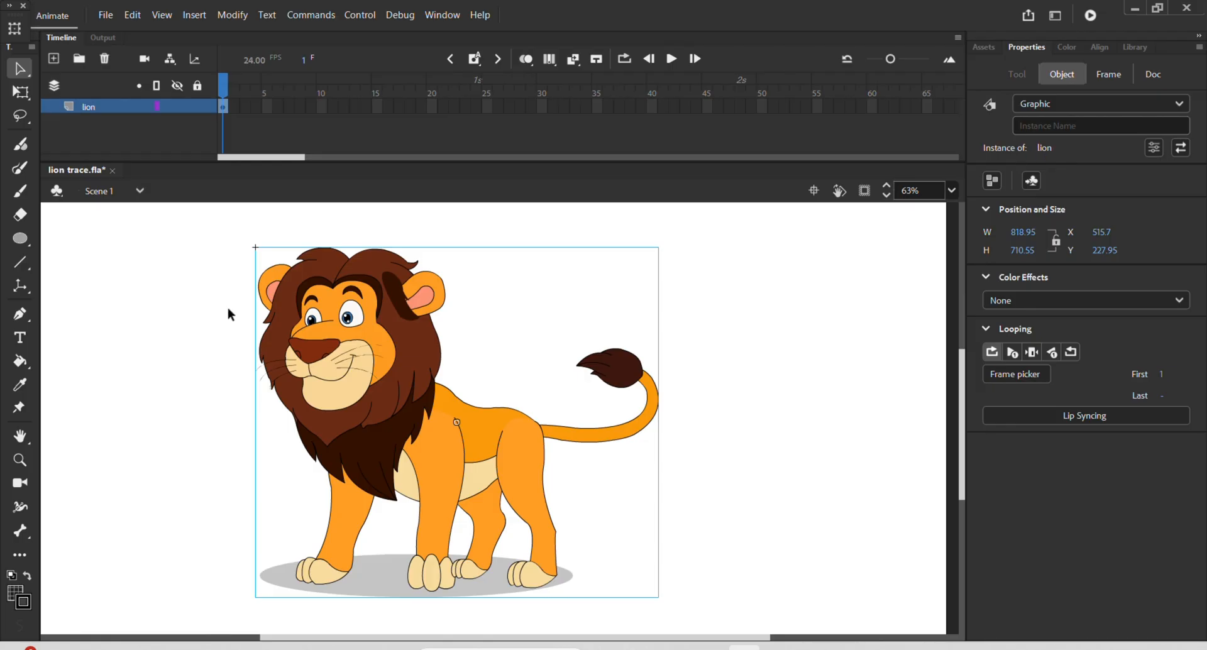
Open the lion symbol for editing and clear the selection of its groups
double_click(327, 341)
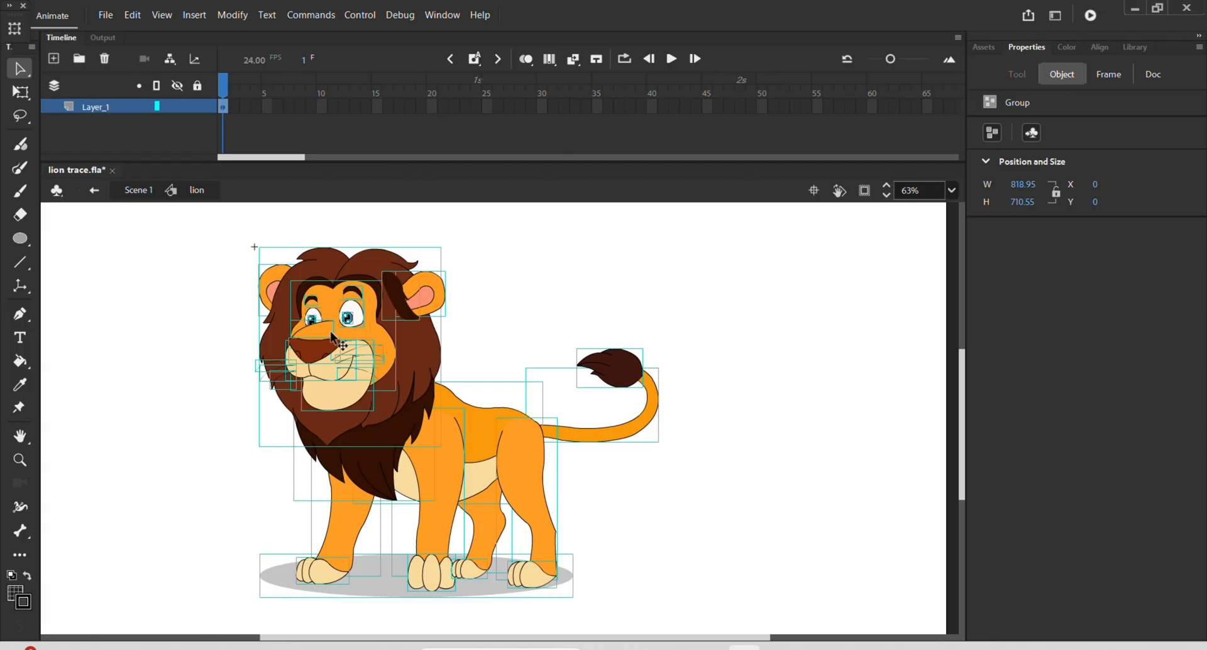
left_click(502, 281)
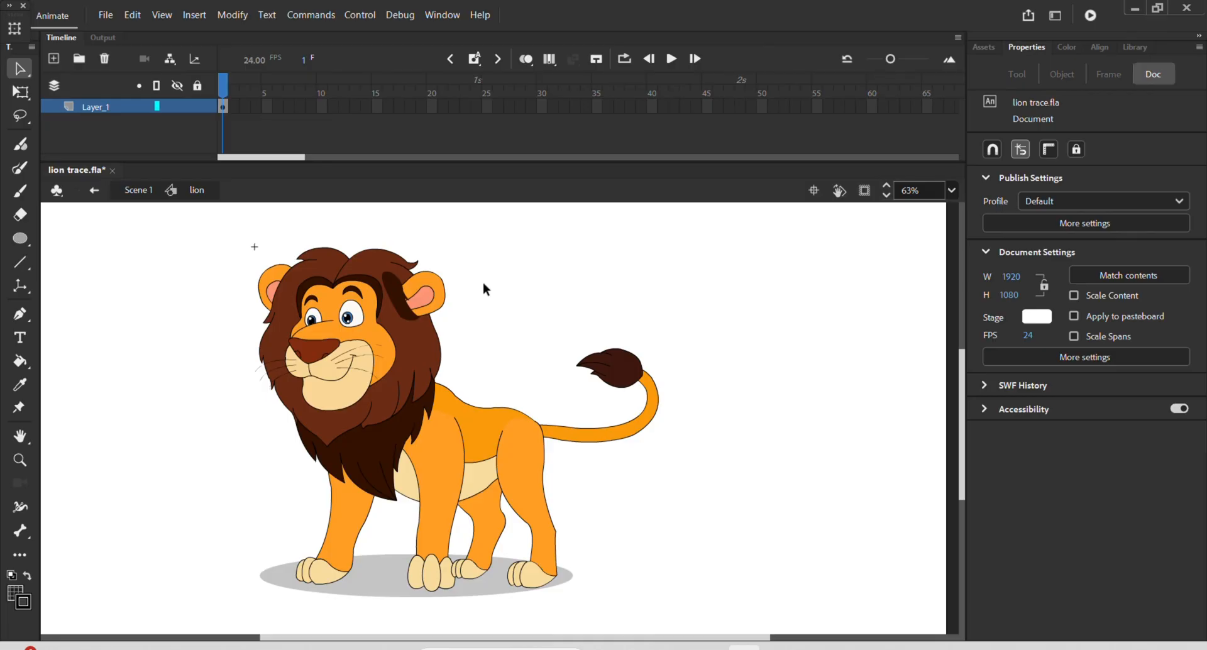
scroll(360, 313, "up", 2)
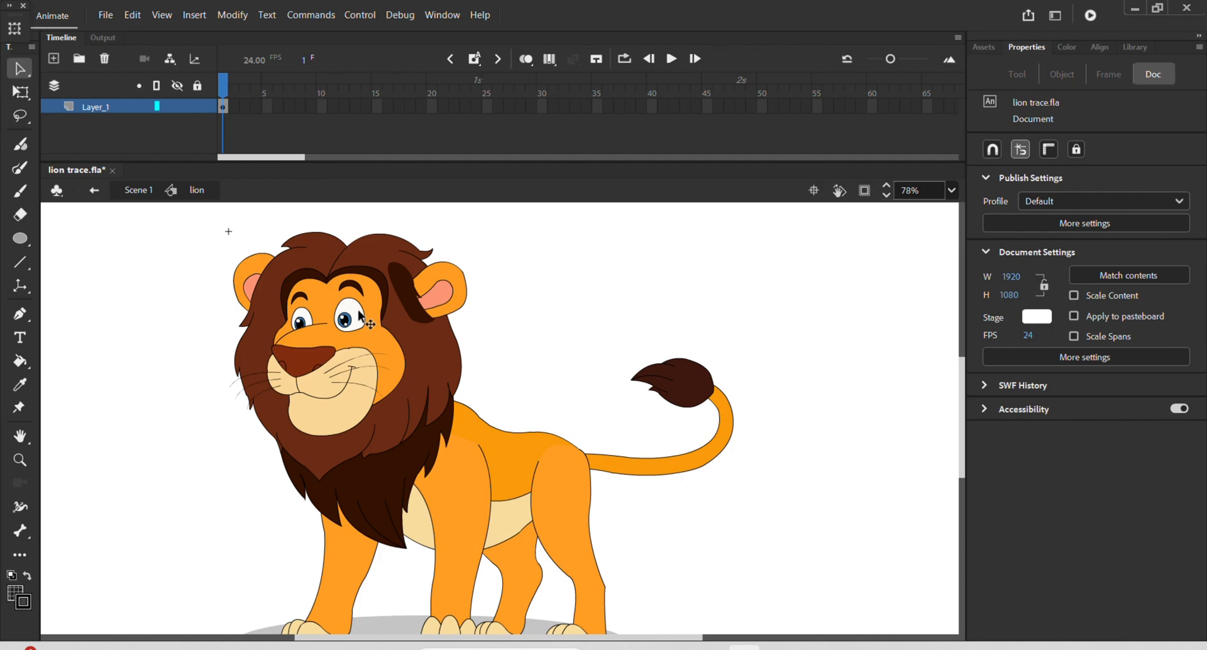
left_click_drag(195, 230, 461, 375)
scroll(456, 376, "down", 3)
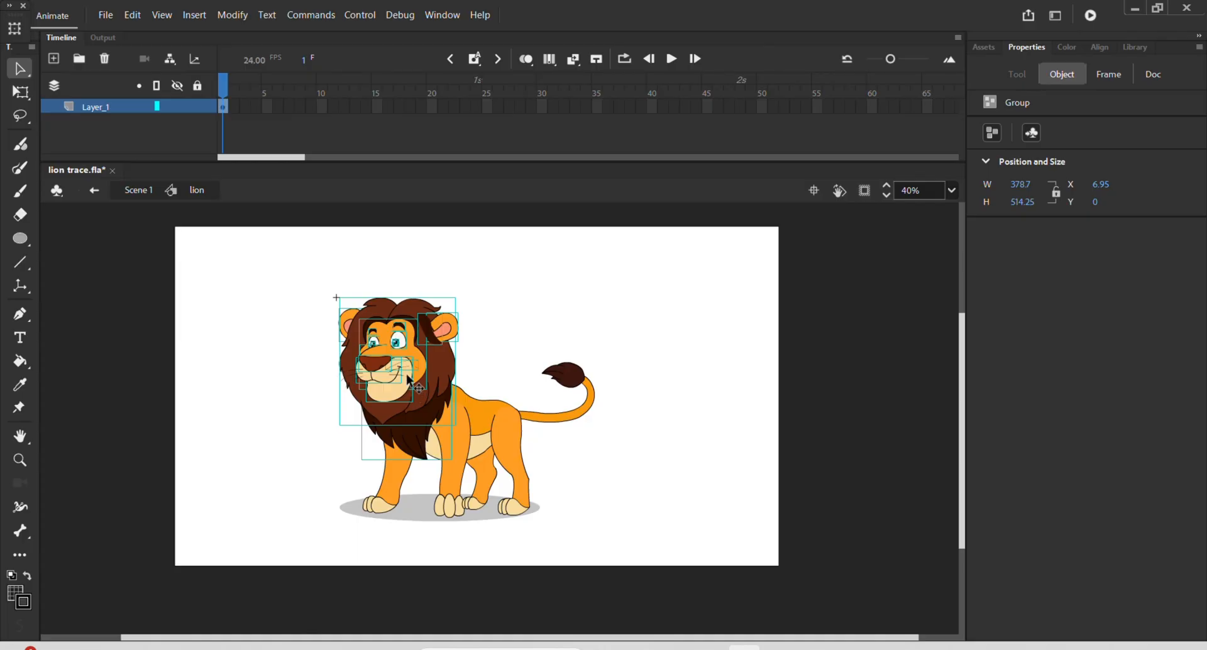
left_click_drag(408, 377, 502, 373)
key("ctrl+z")
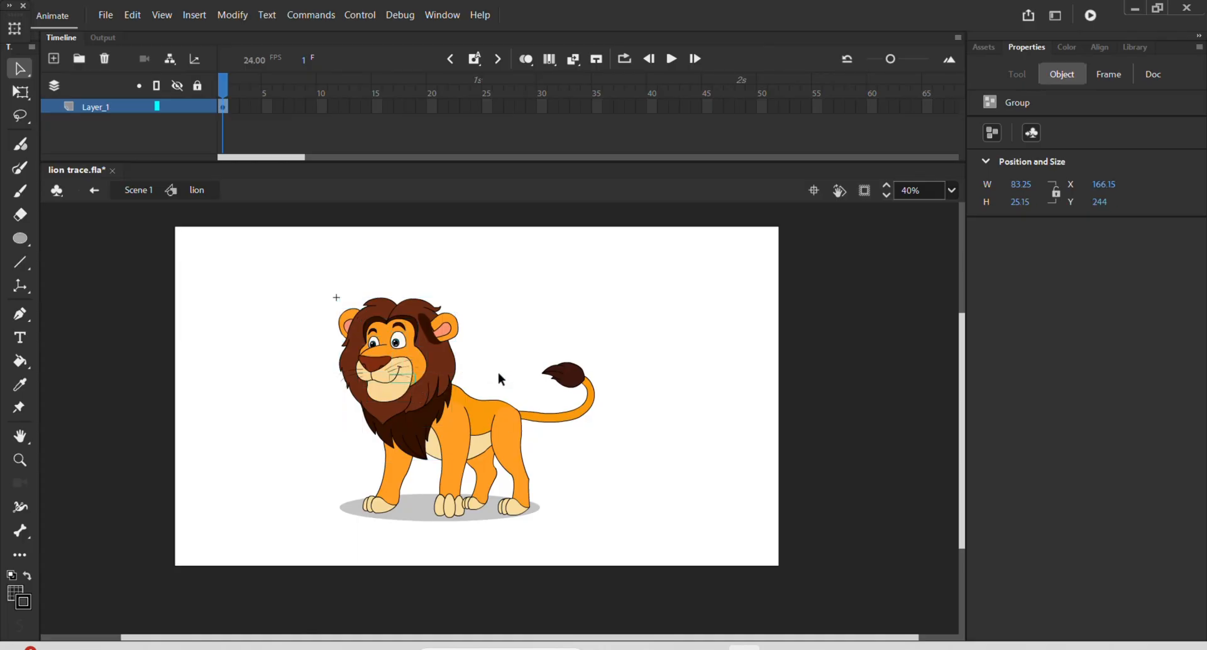
Select all head, ear, face and mane groups and convert them into a Graphic symbol named head
left_click(276, 248)
left_click_drag(276, 250, 680, 375)
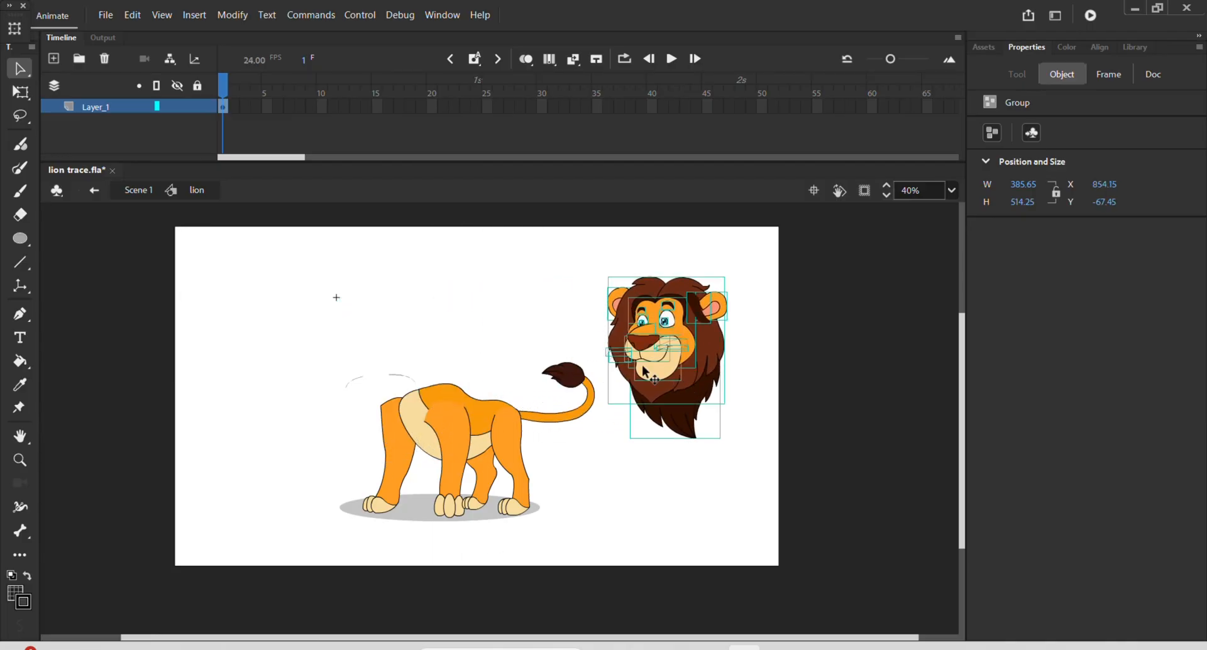
key("ctrl+z")
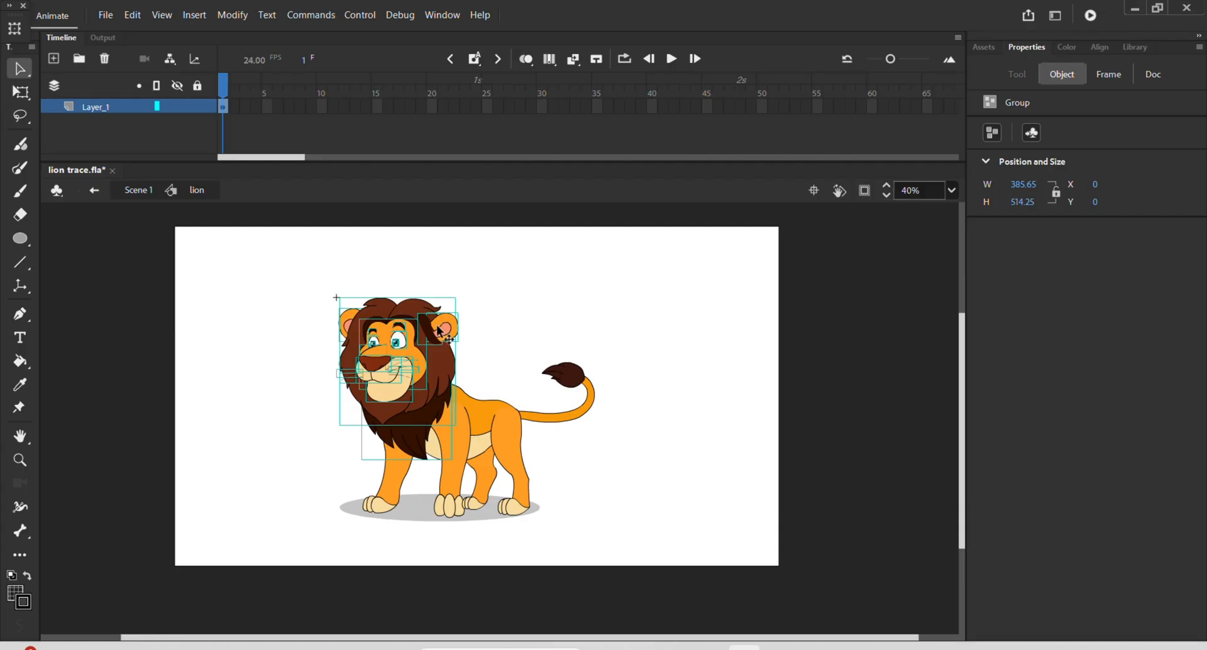
scroll(400, 398, "up", 3)
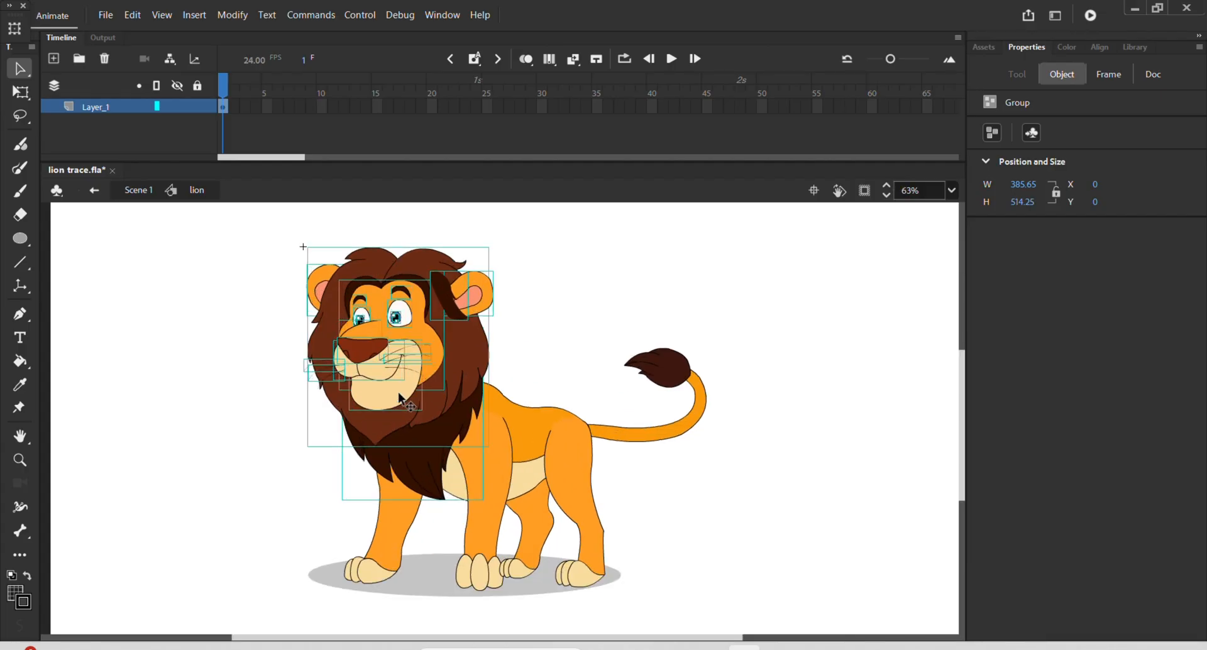
key("F8")
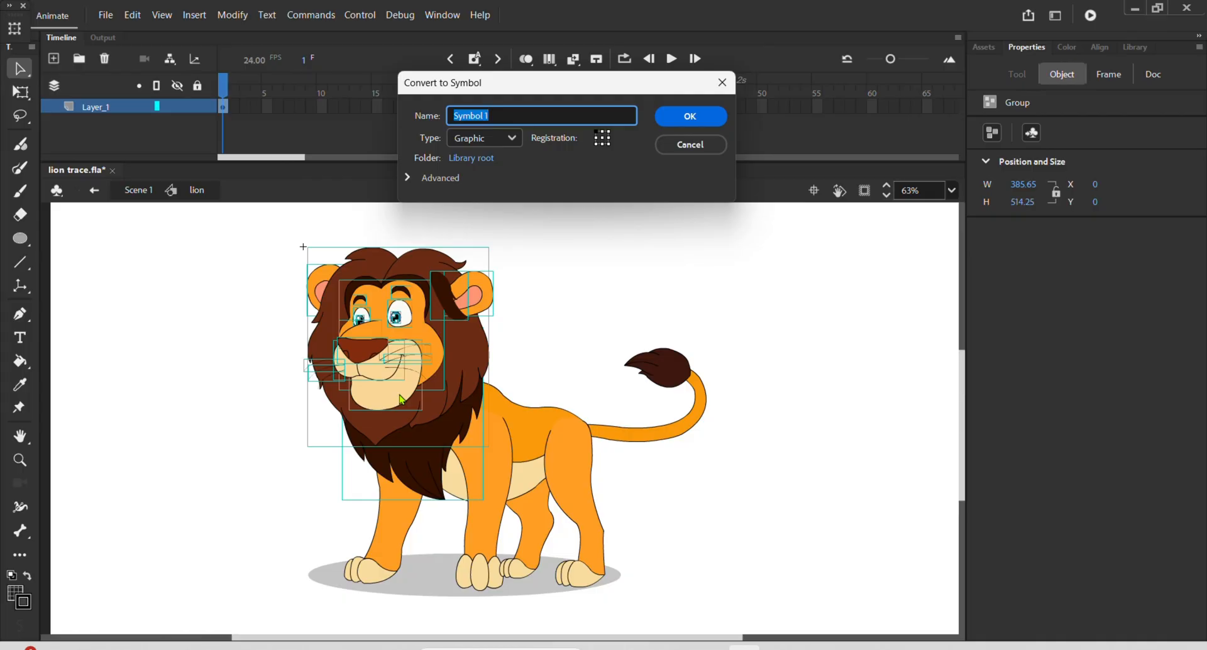
type("head")
key("Return")
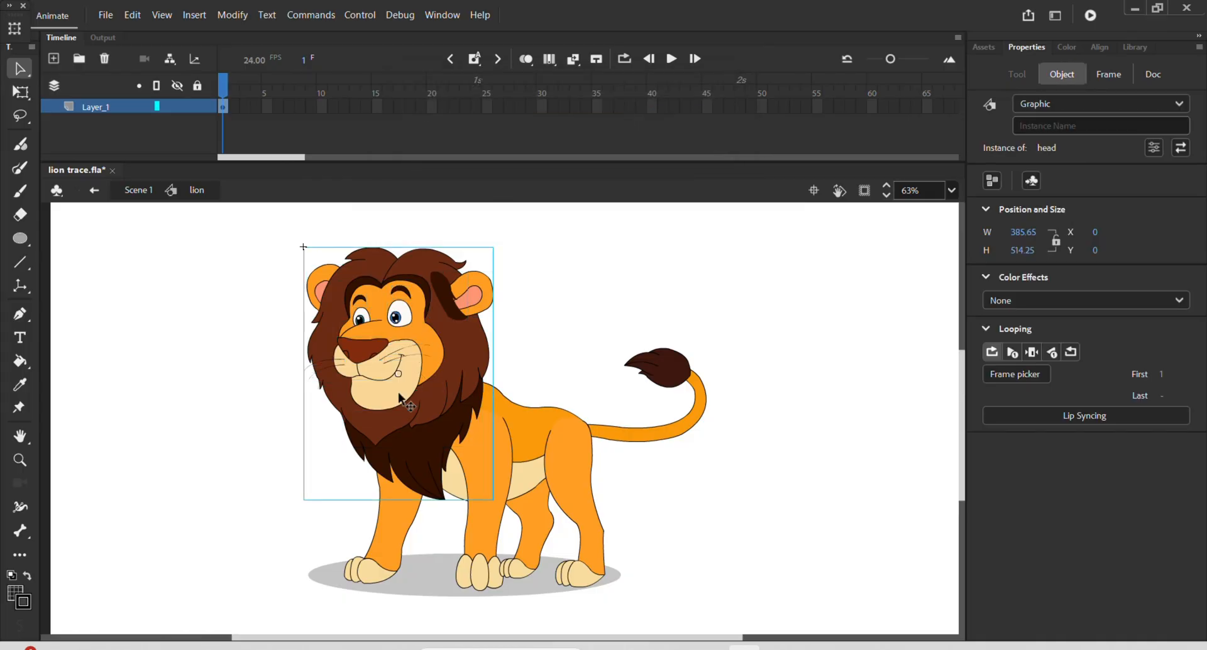
Test the head symbol by moving it away from the body, and undo the moves
mouse_move(448, 378)
left_mouse_down()
mouse_move(879, 384)
mouse_move(641, 392)
mouse_move(462, 361)
left_mouse_up()
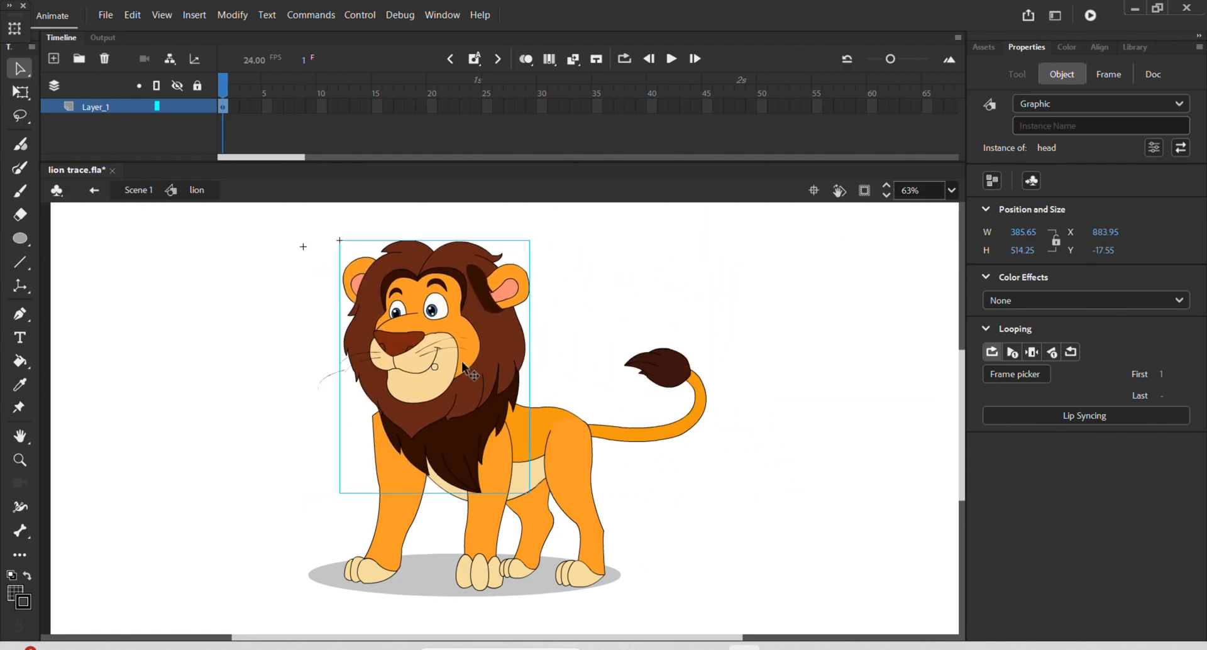
key("ctrl+z")
key("ctrl+z")
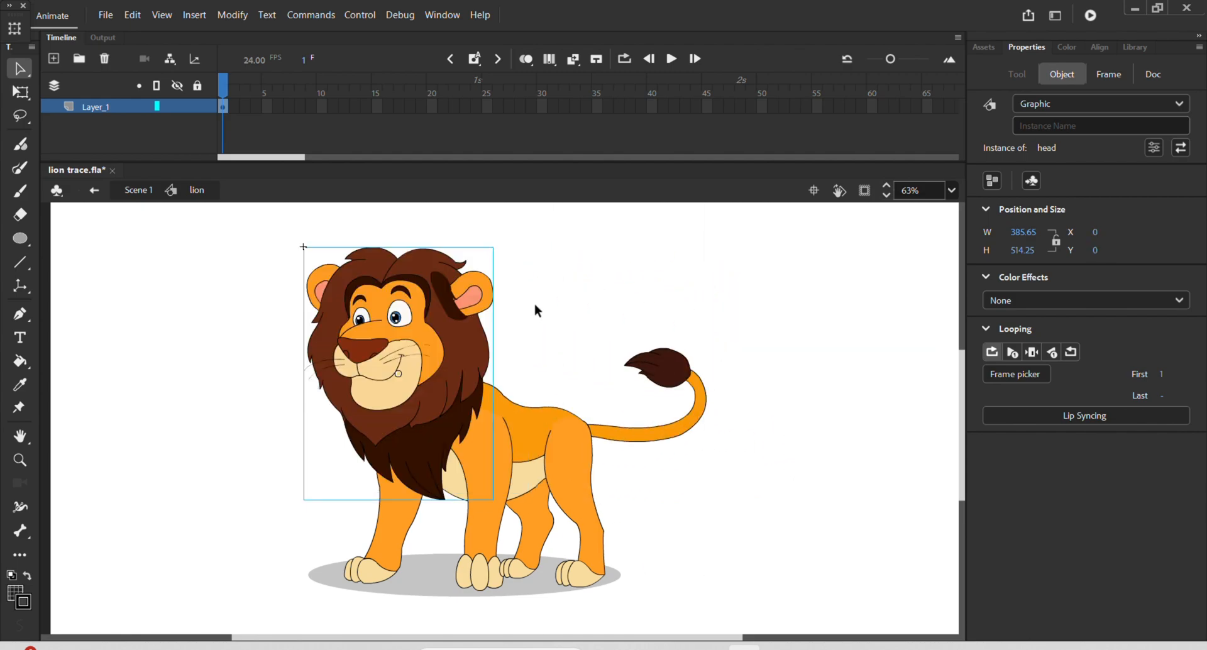
left_click(533, 301)
left_click(440, 317)
left_click_drag(440, 317, 411, 360)
left_click_drag(384, 319, 778, 410)
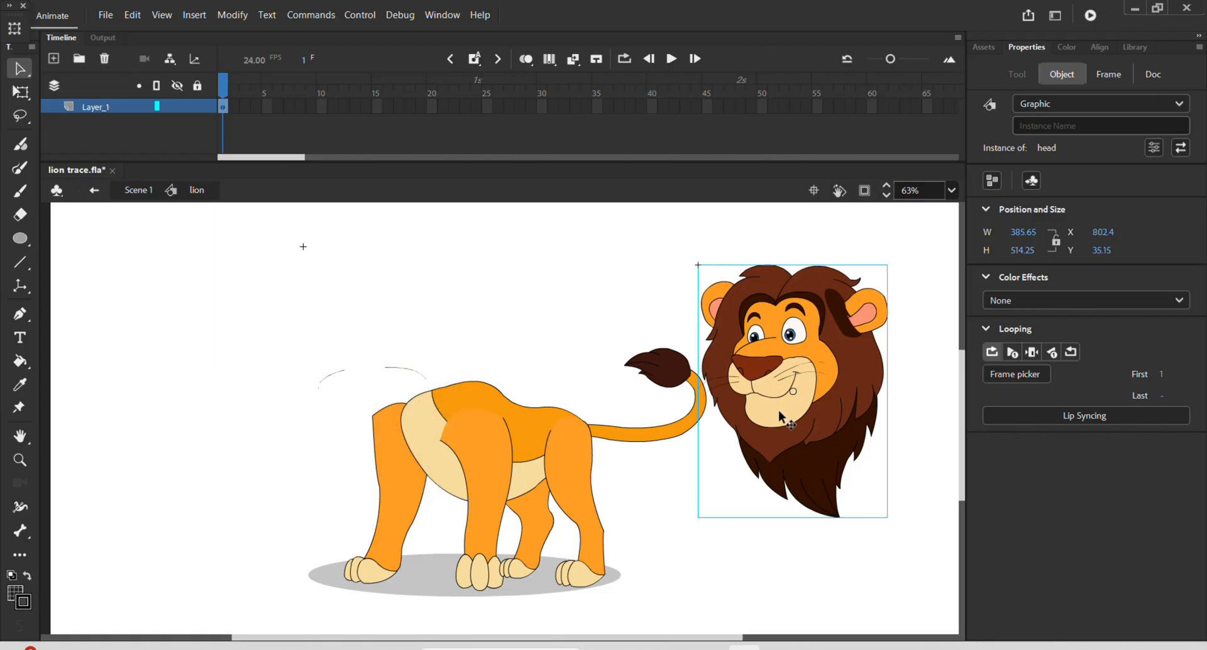
key("ctrl+z")
left_click(577, 317)
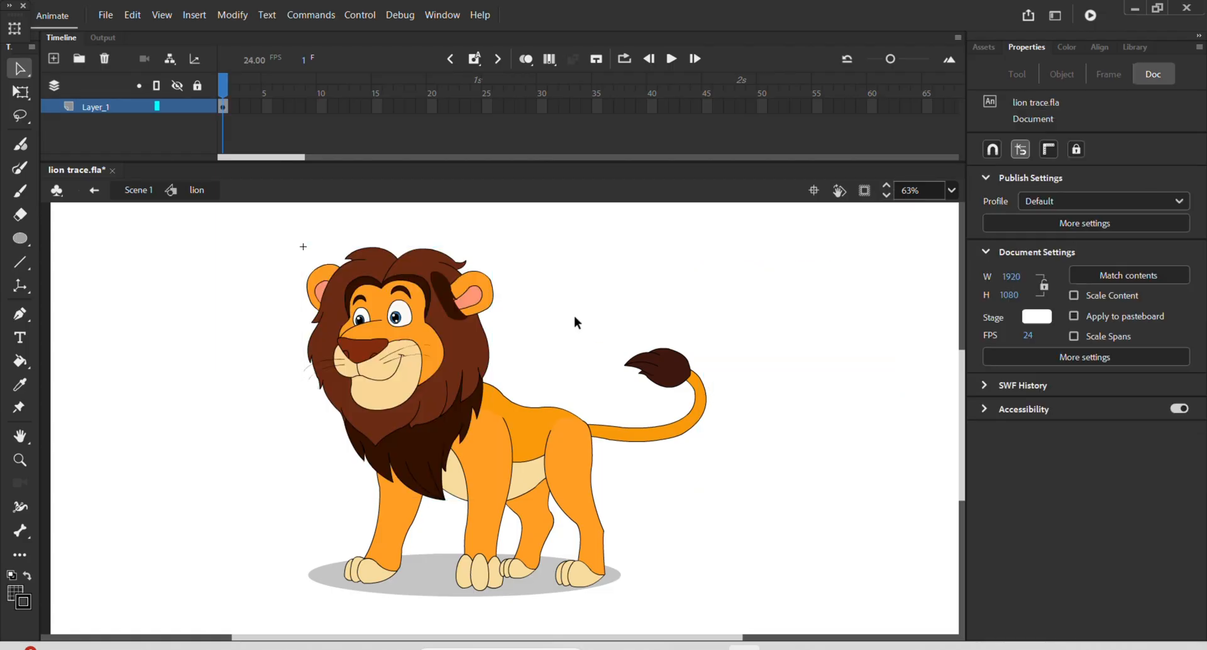
Convert the torso group into a Graphic symbol named mid body and send it backward behind the mane and legs
left_click(533, 419)
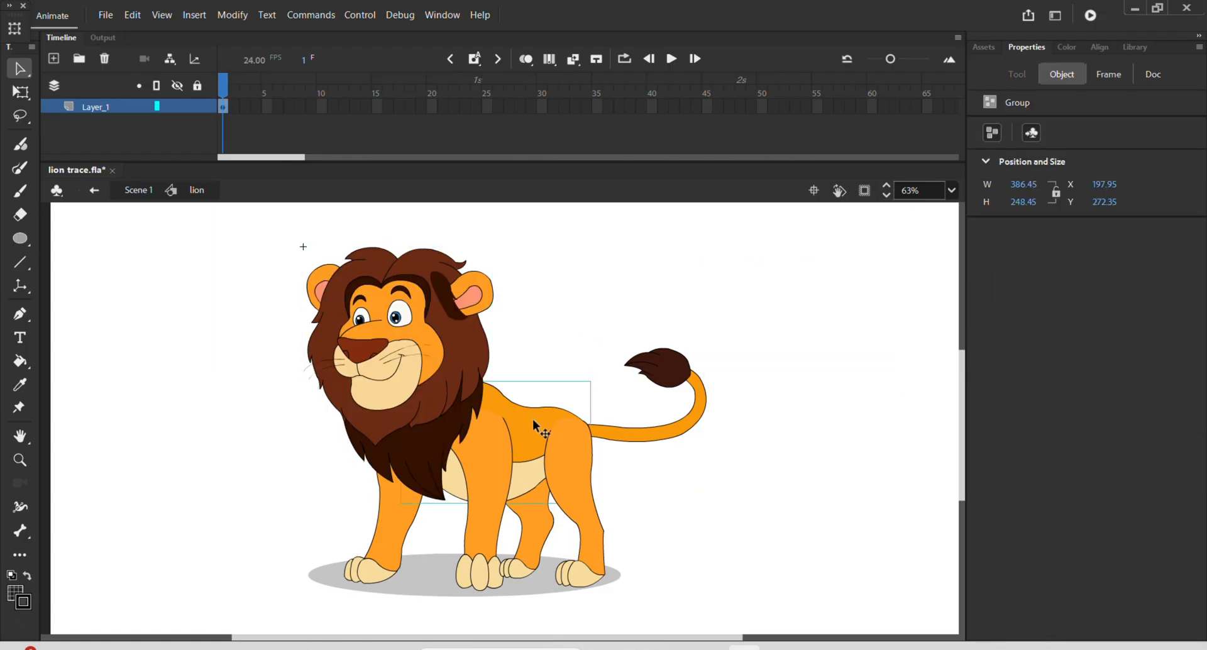
left_click_drag(533, 418, 828, 287)
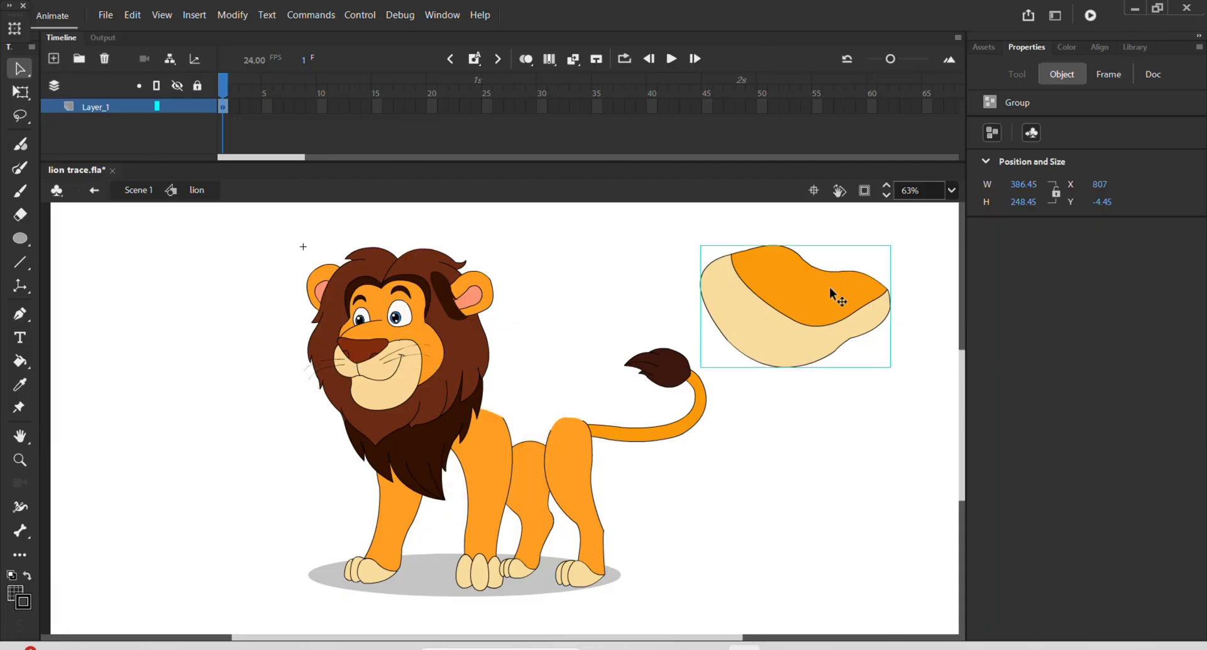
key("ctrl+z")
key("F8")
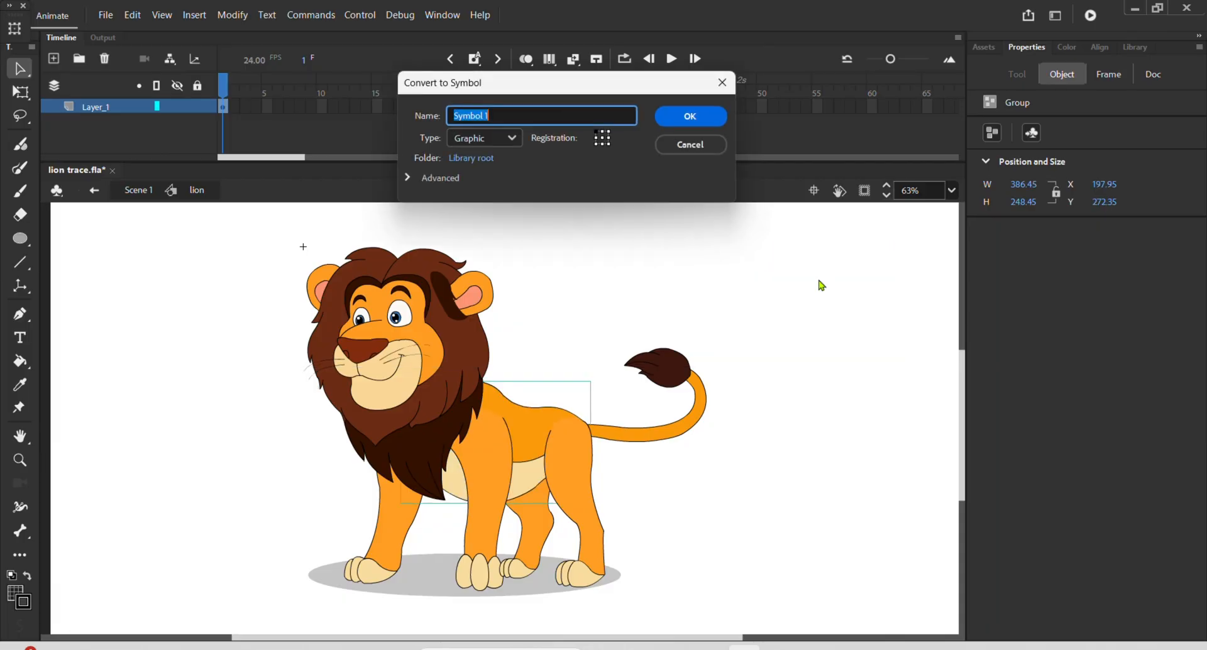
type("mid body")
key("Return")
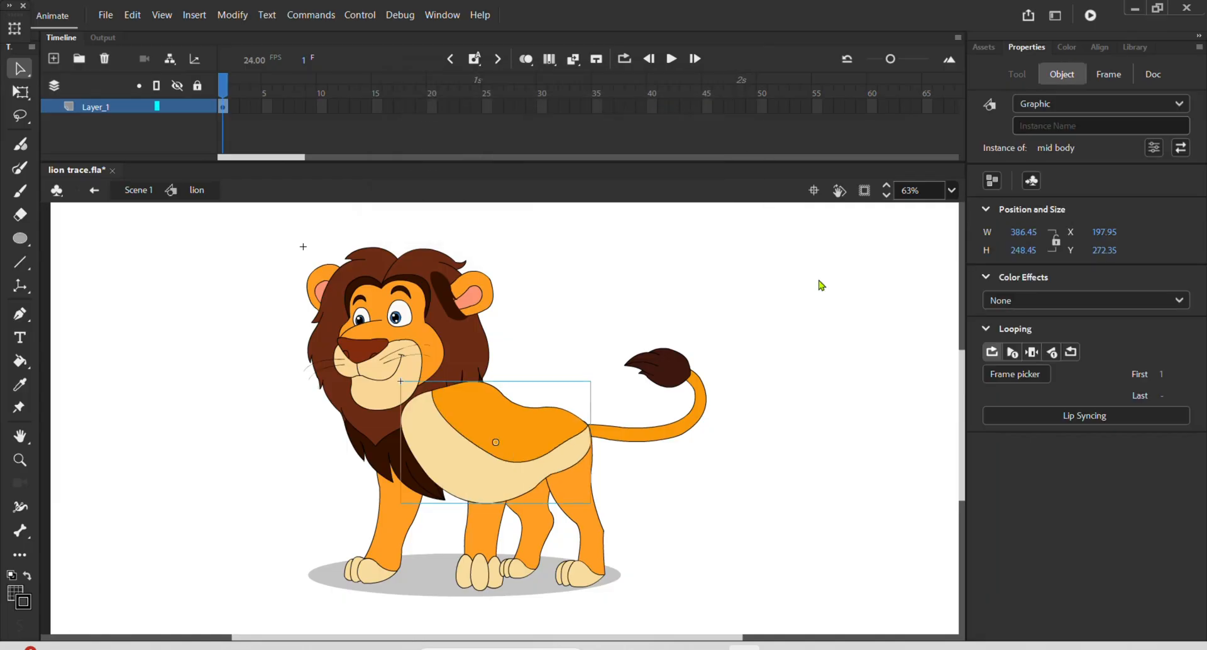
key("ctrl+Down")
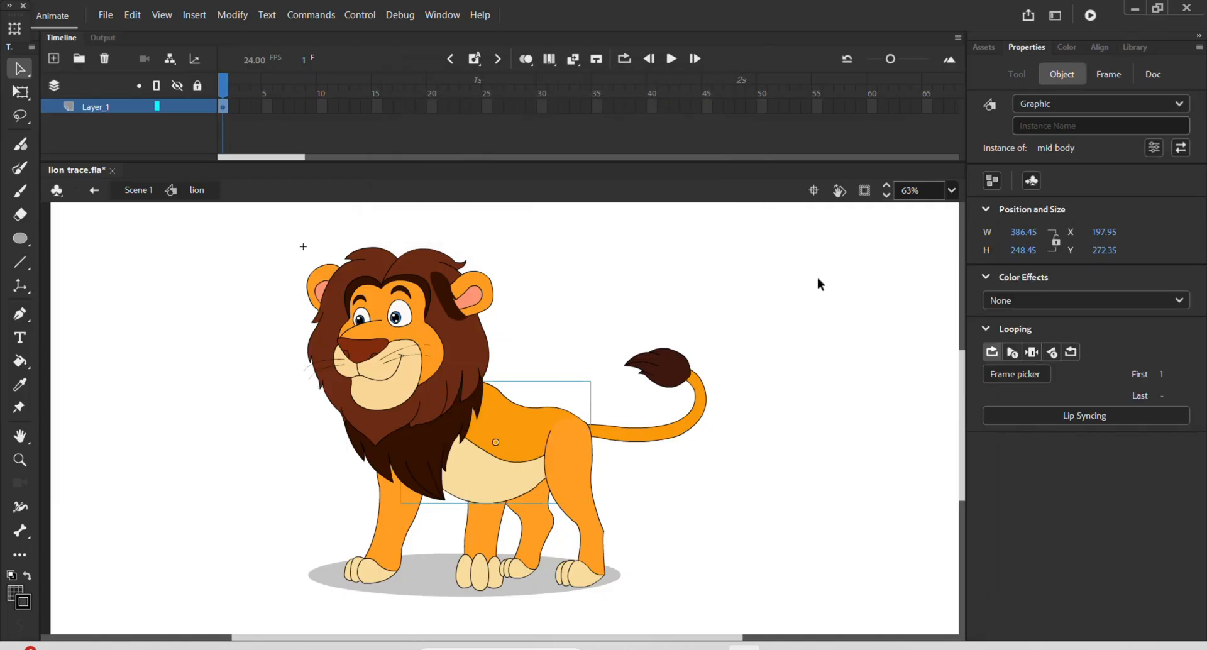
key("ctrl+Down")
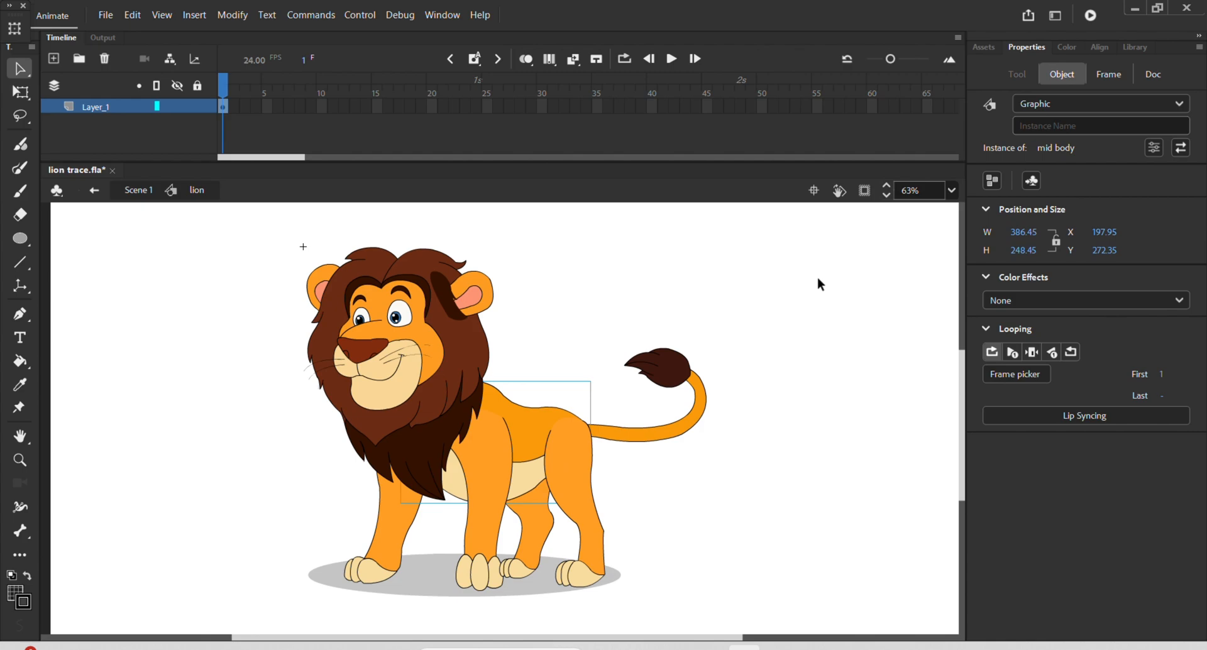
Try moving the tail with its tuft, and the tuft alone, away from the body, and undo both moves
left_click(624, 429)
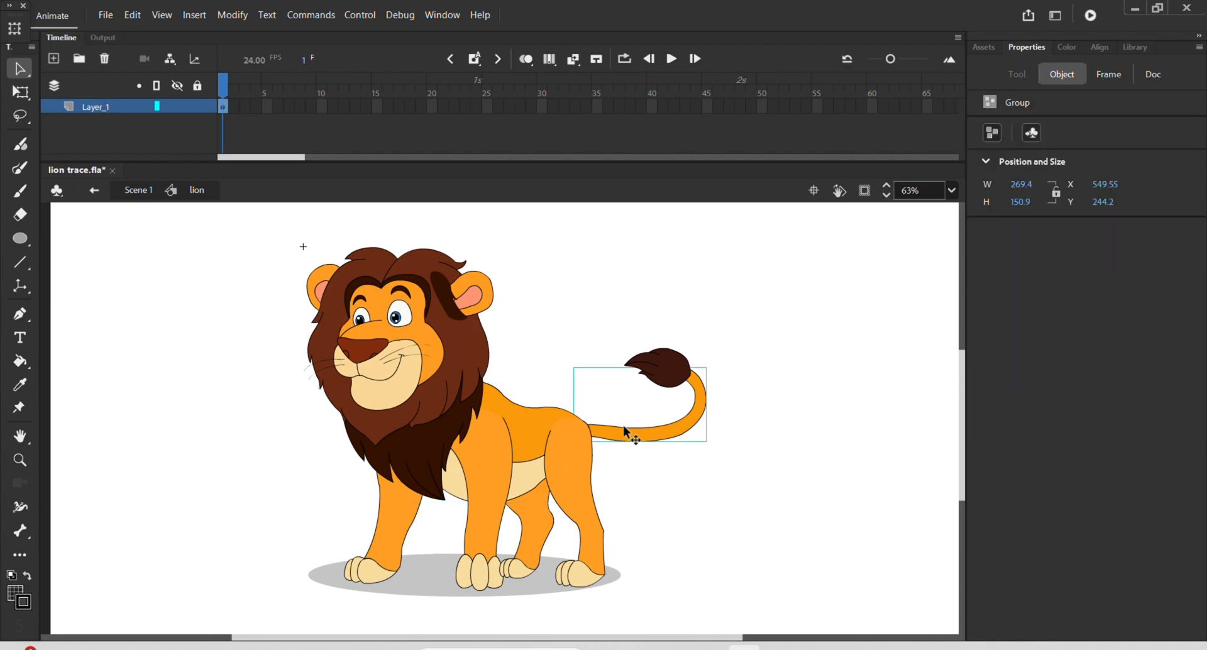
left_click(666, 380, "shift")
left_click_drag(691, 435, 841, 413)
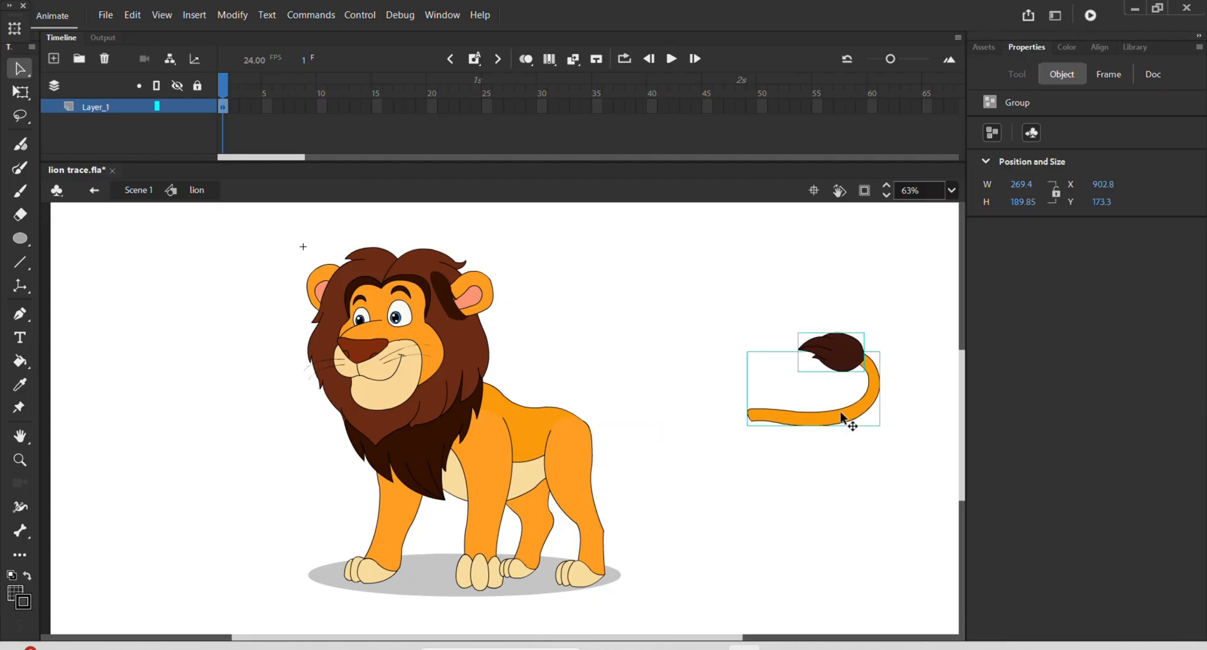
key("ctrl+z")
left_click(780, 435)
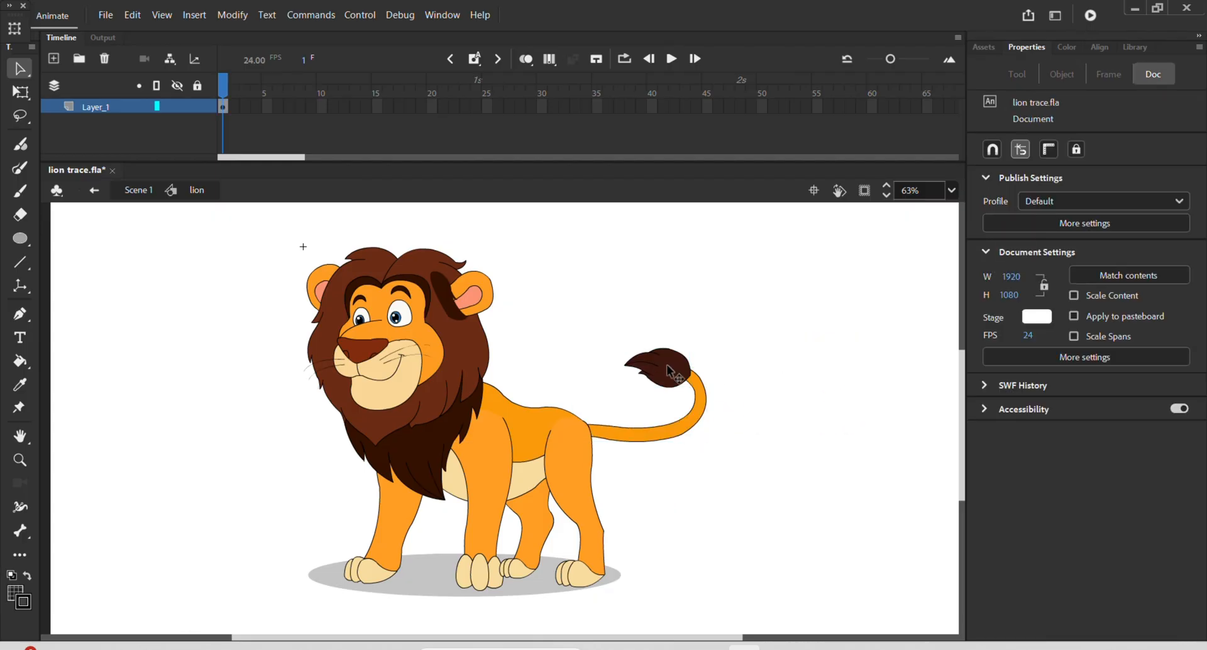
left_click_drag(670, 372, 879, 297)
key("ctrl+z")
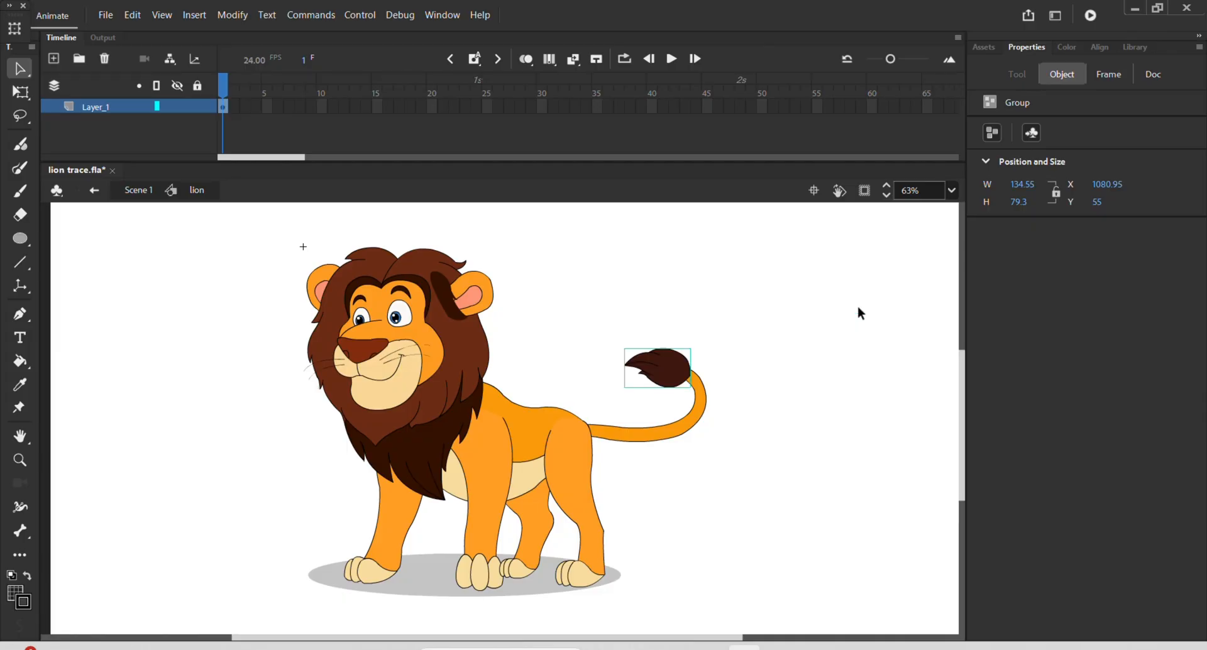
Select the tail together with its tuft and convert them into a Graphic symbol named tail
left_click_drag(694, 433, 799, 434)
key("ctrl+z")
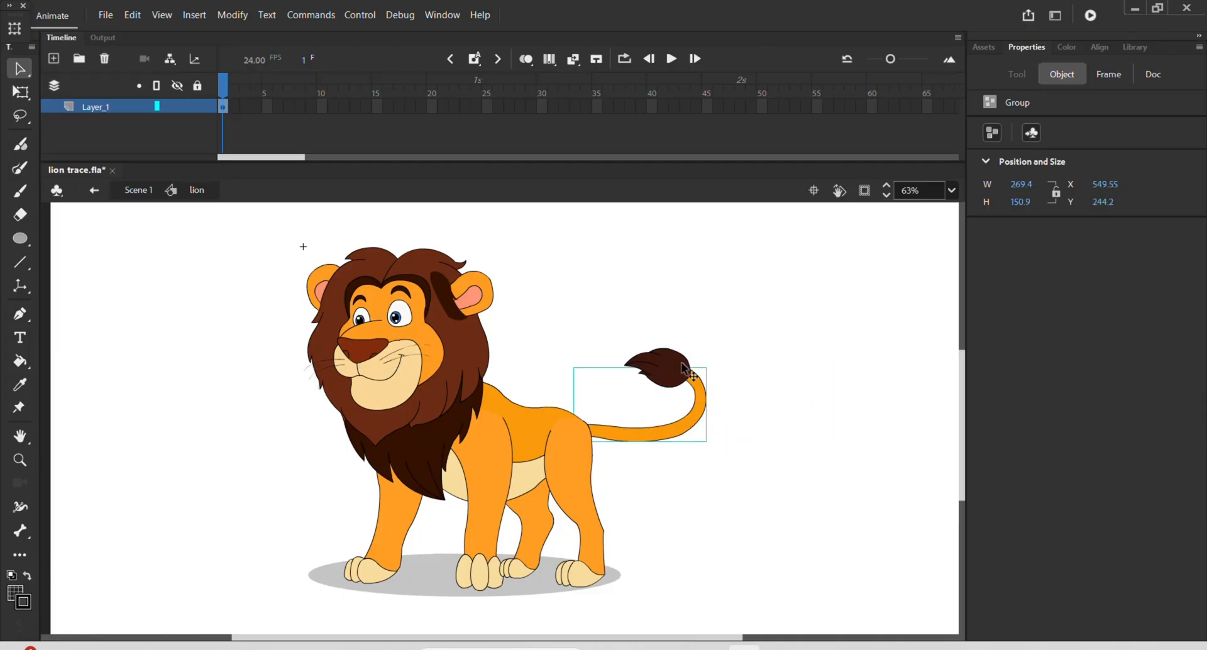
left_click(667, 376, "shift")
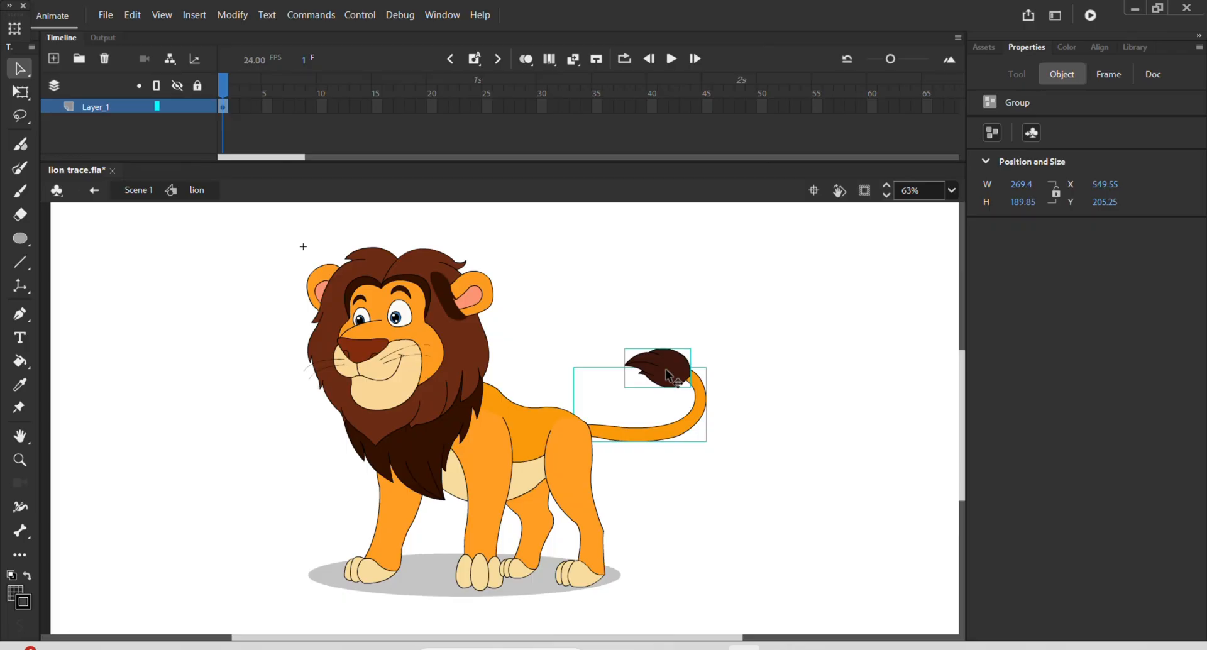
key("F8")
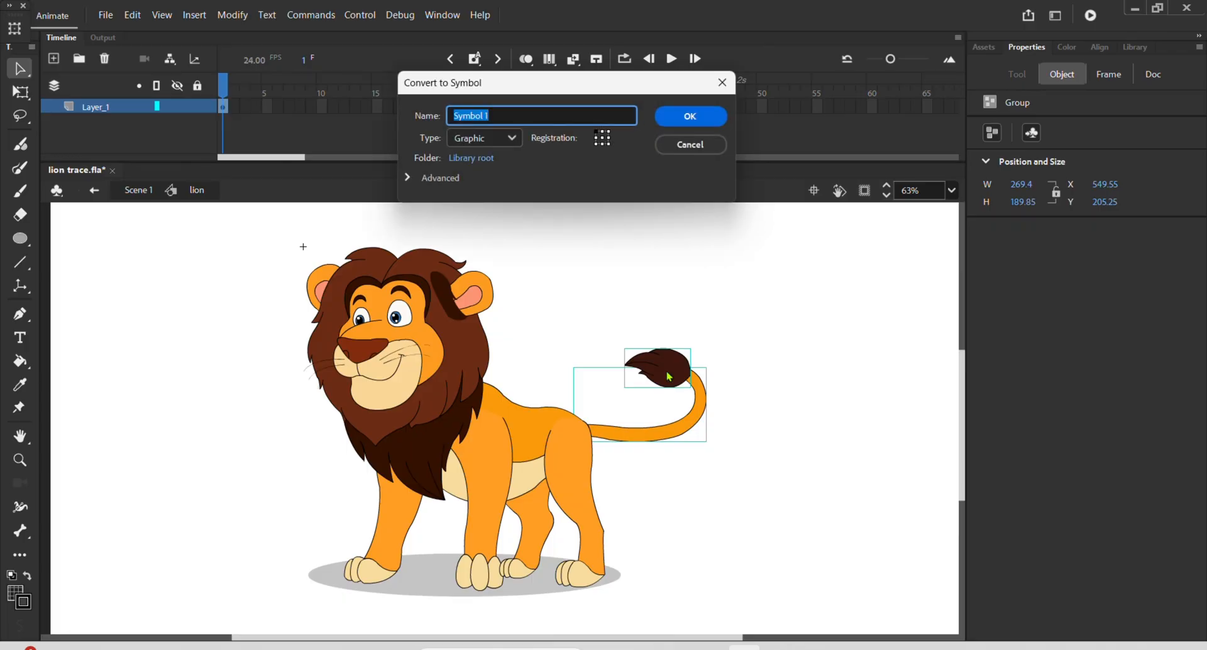
type("tail")
key("Return")
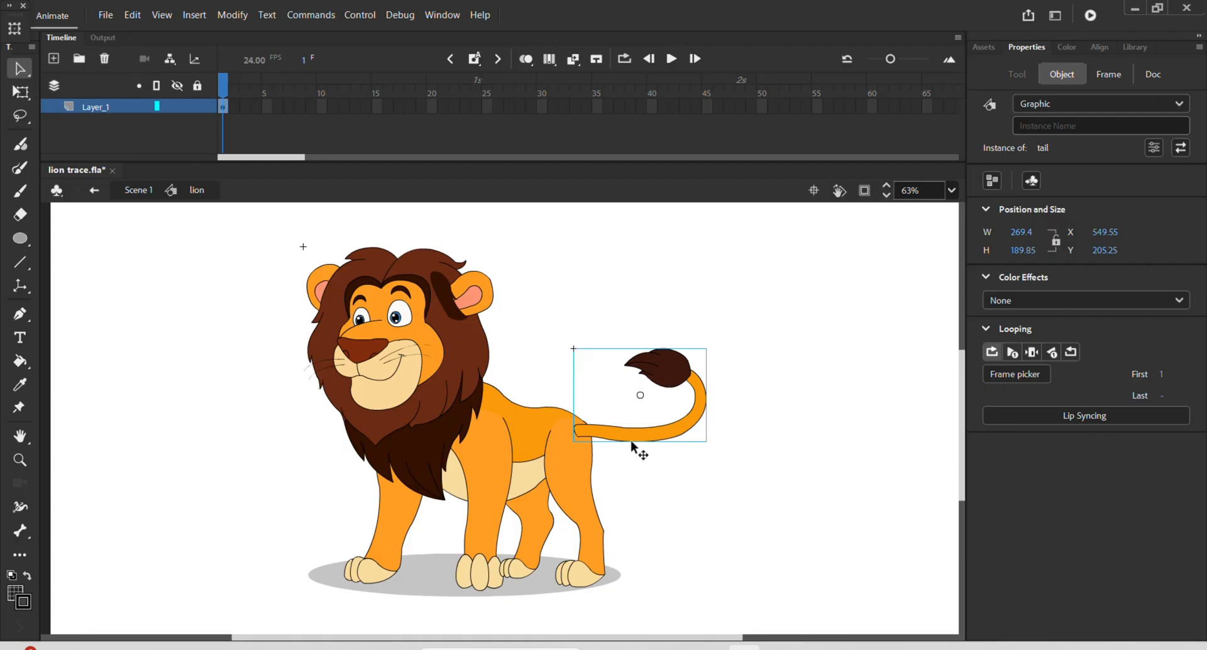
Test the tail symbol by moving it away from the body, and undo the move
left_click_drag(626, 441, 748, 449)
key("ctrl+z")
left_click(644, 448)
left_click(644, 434)
Open the near hind leg's group for editing so its fill and outline can be changed
scroll(595, 511, "up", 2)
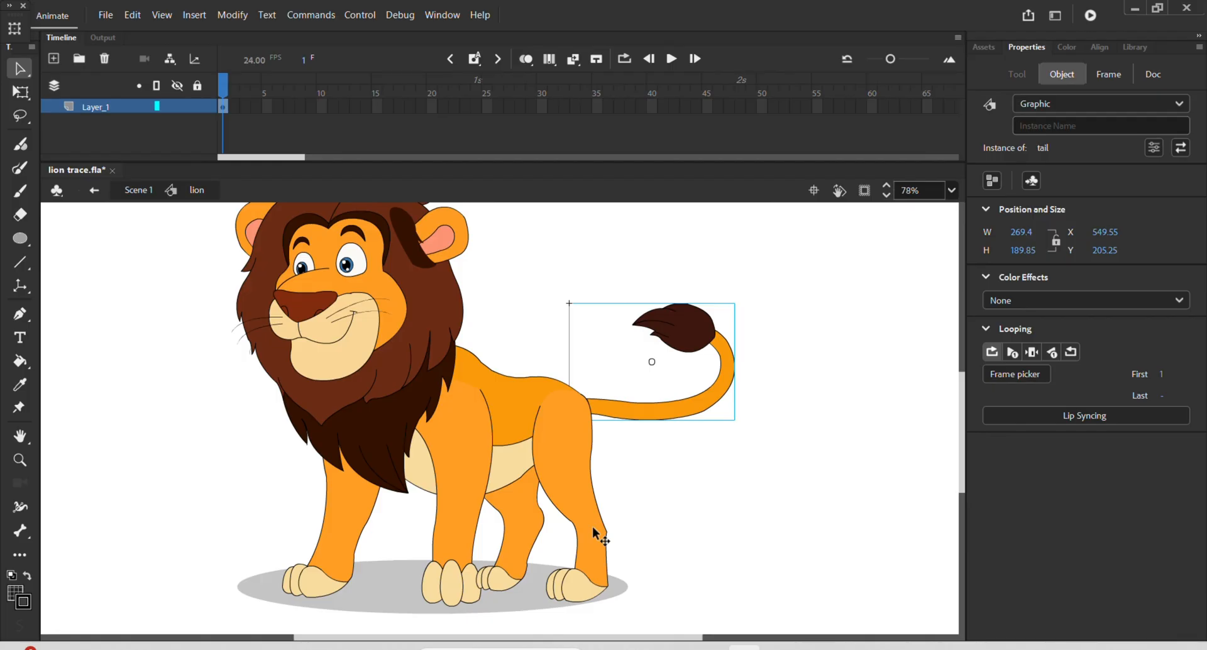
left_click(623, 537)
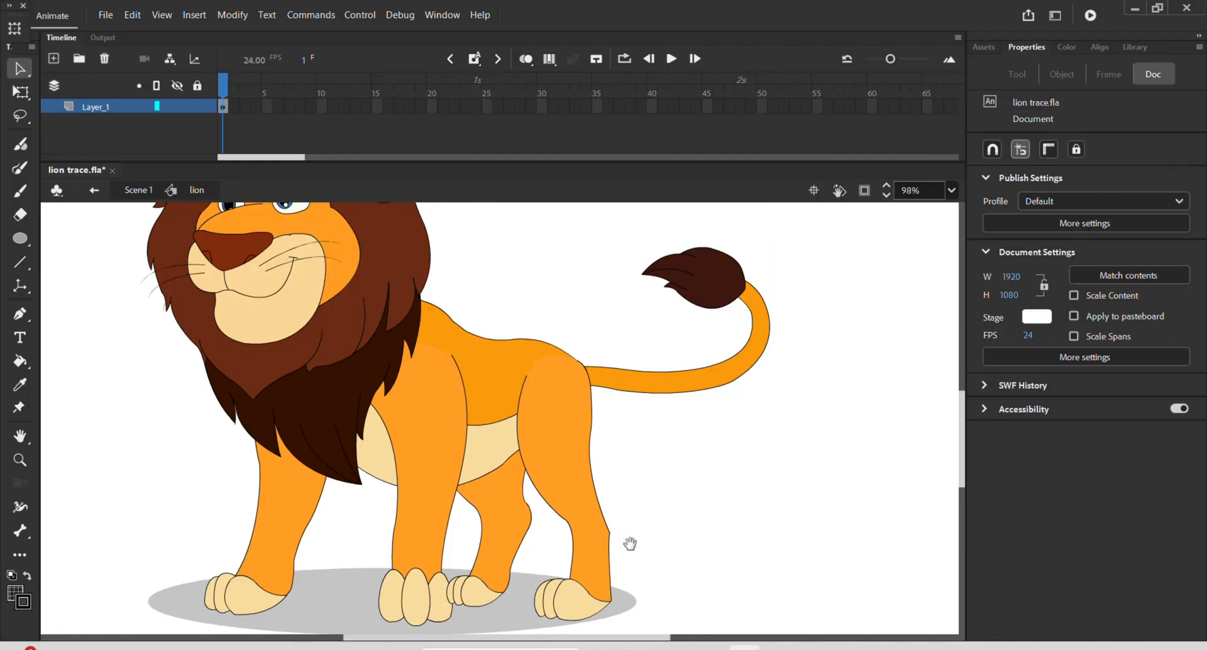
left_click_drag(628, 541, 644, 472)
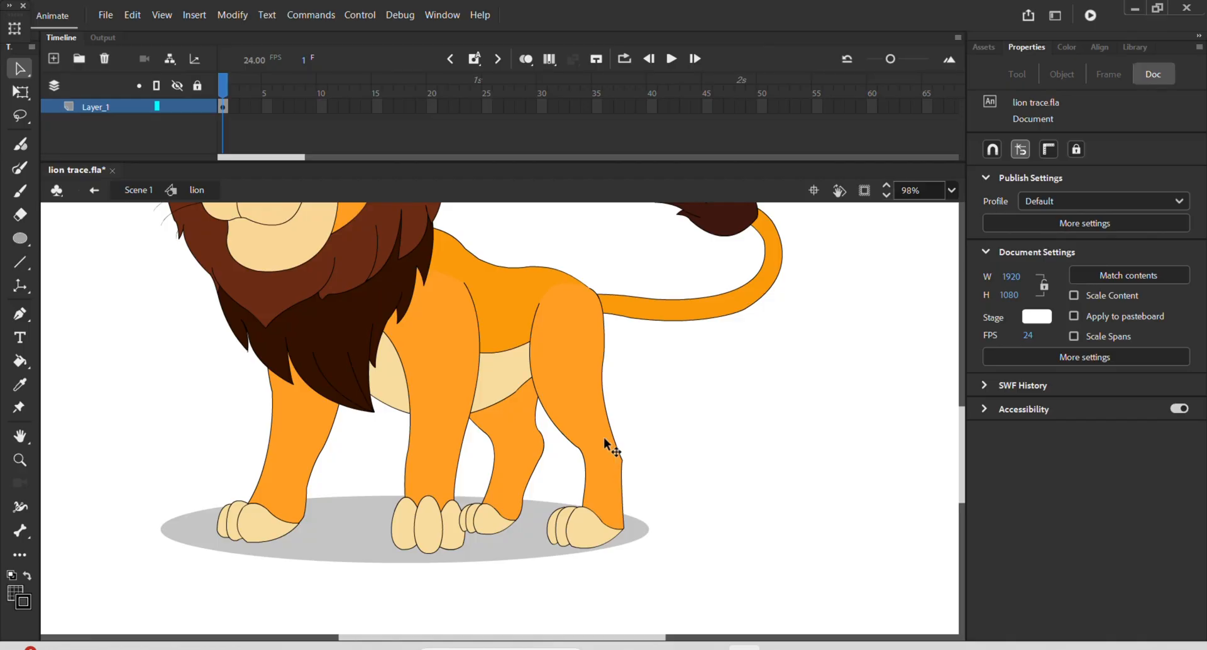
left_click(580, 424)
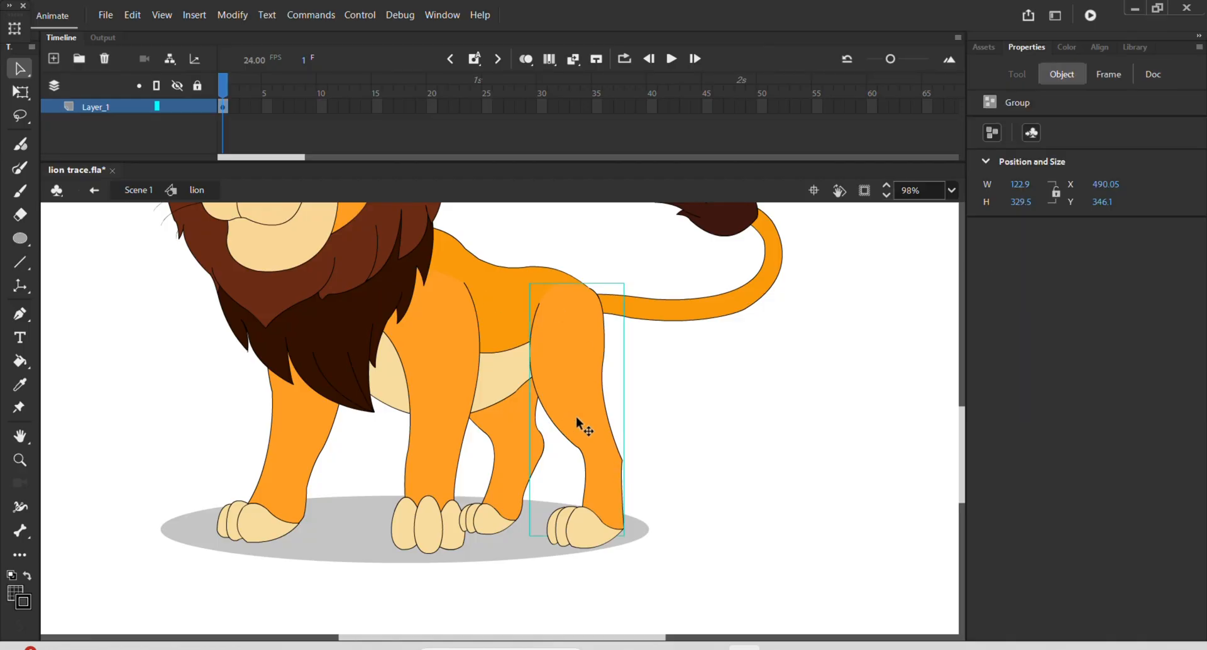
double_click(578, 419)
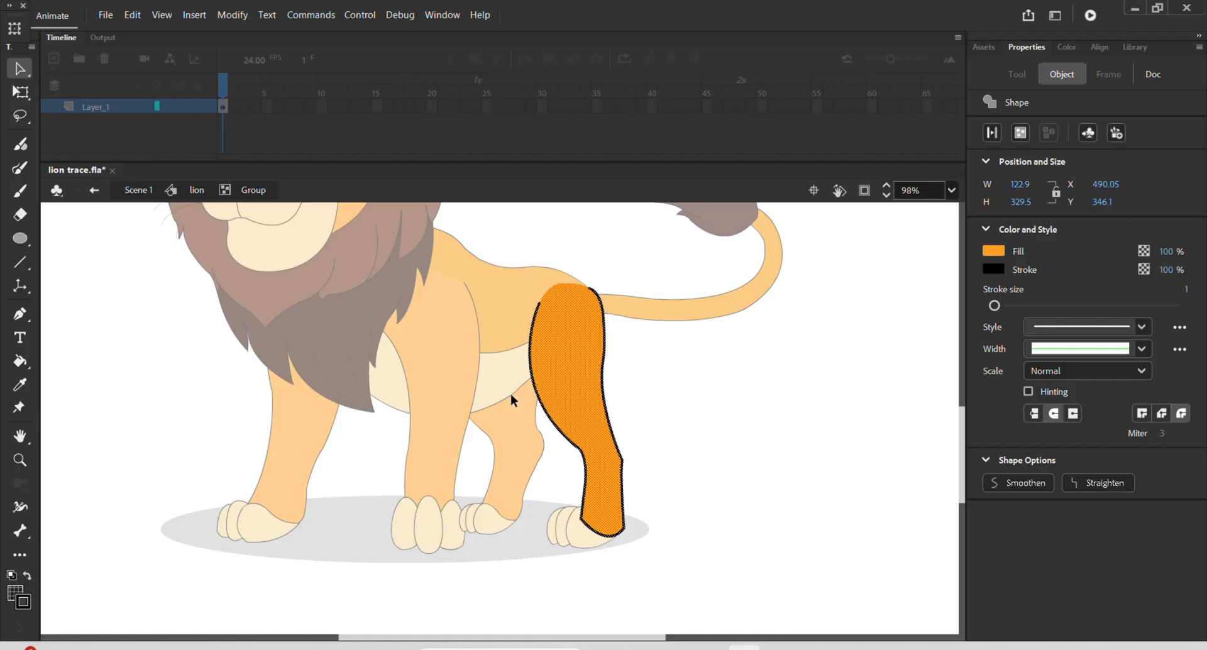
left_click(618, 434)
double_click(617, 428)
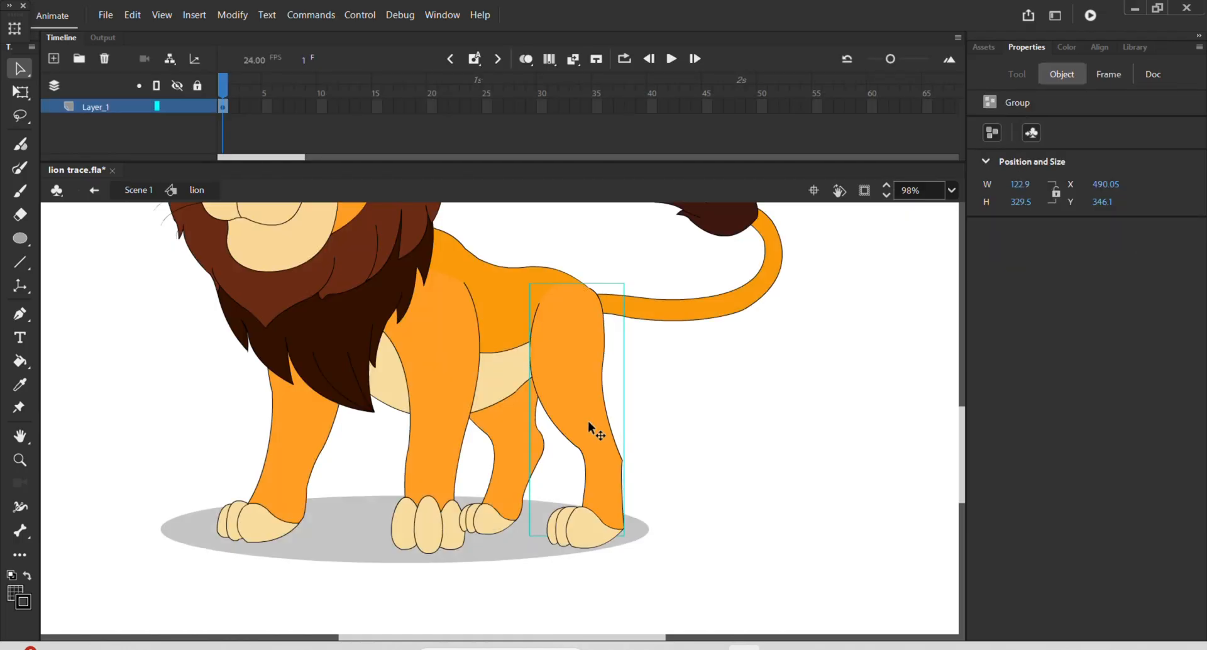
double_click(590, 424)
left_click(603, 428)
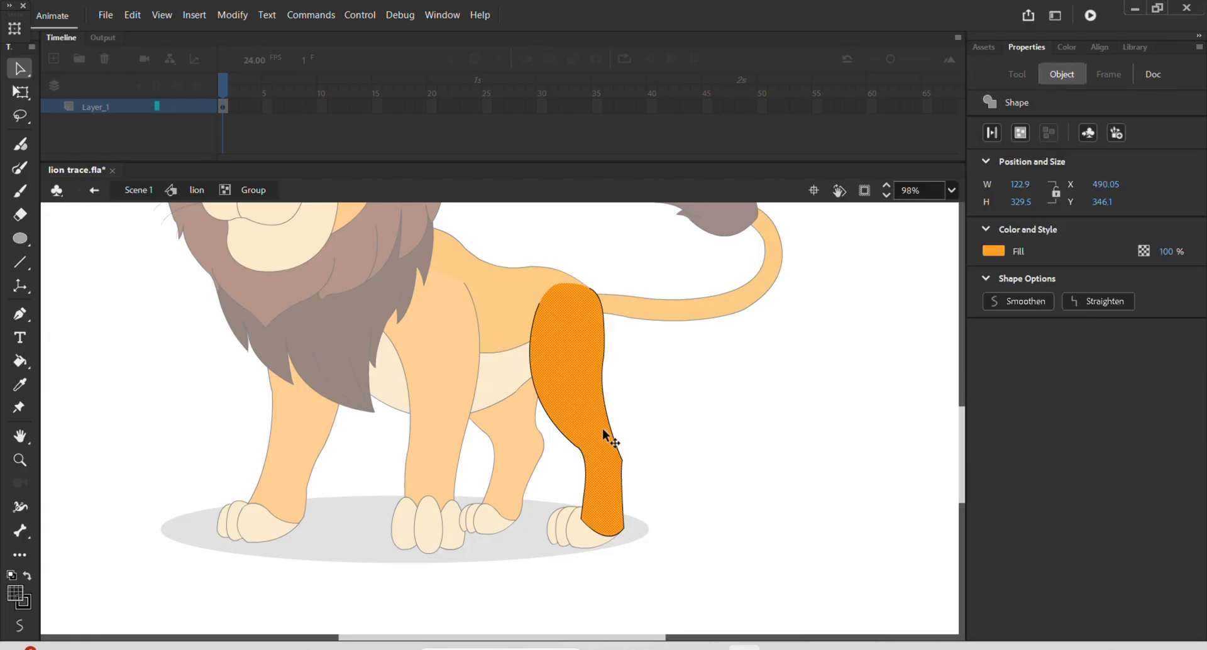
left_click(616, 424)
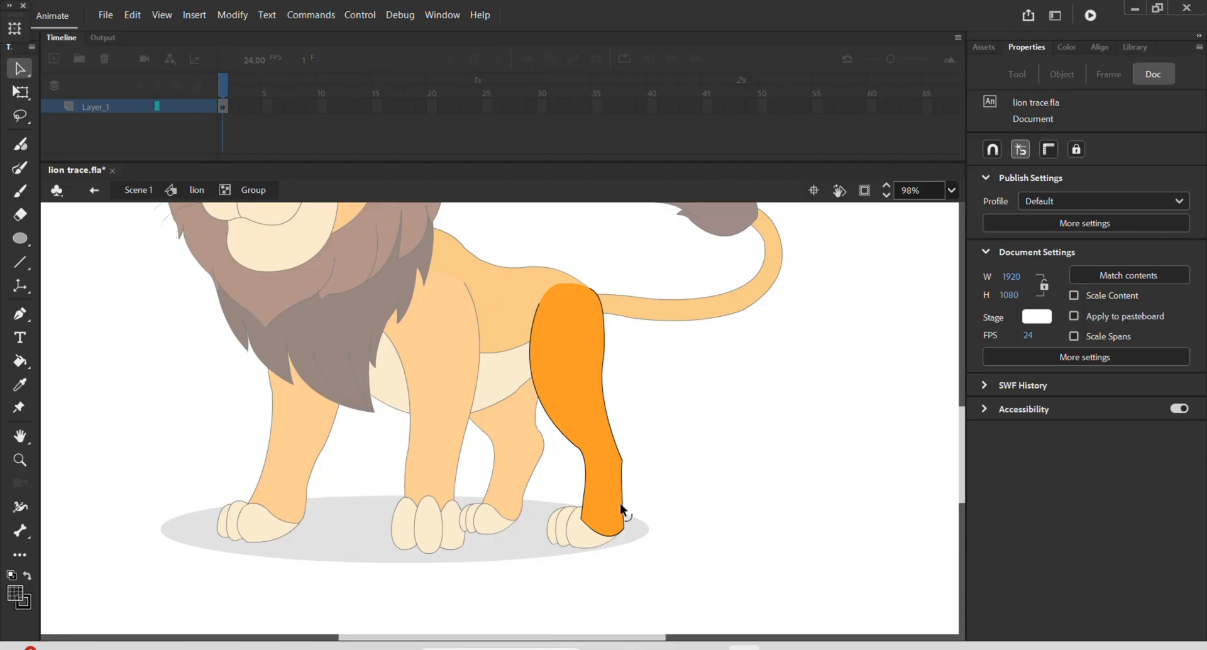
Draw a straight line across the near hind leg at the hock, from the front bend to the back corner
scroll(619, 500, "up", 4)
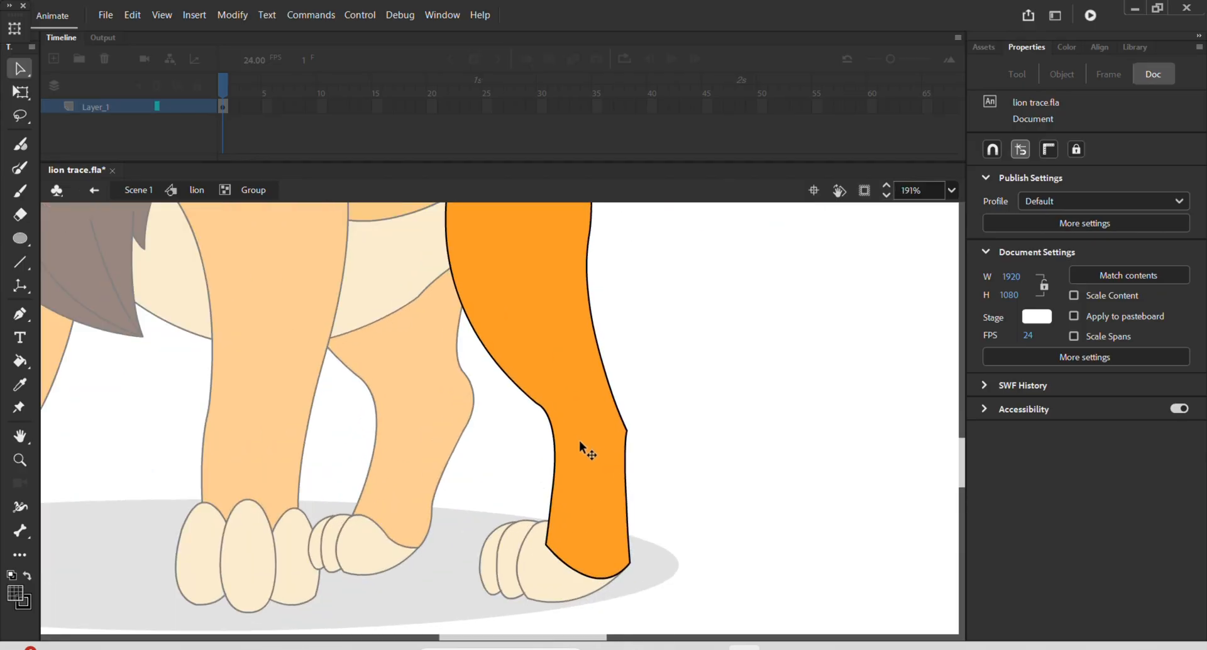
key("n")
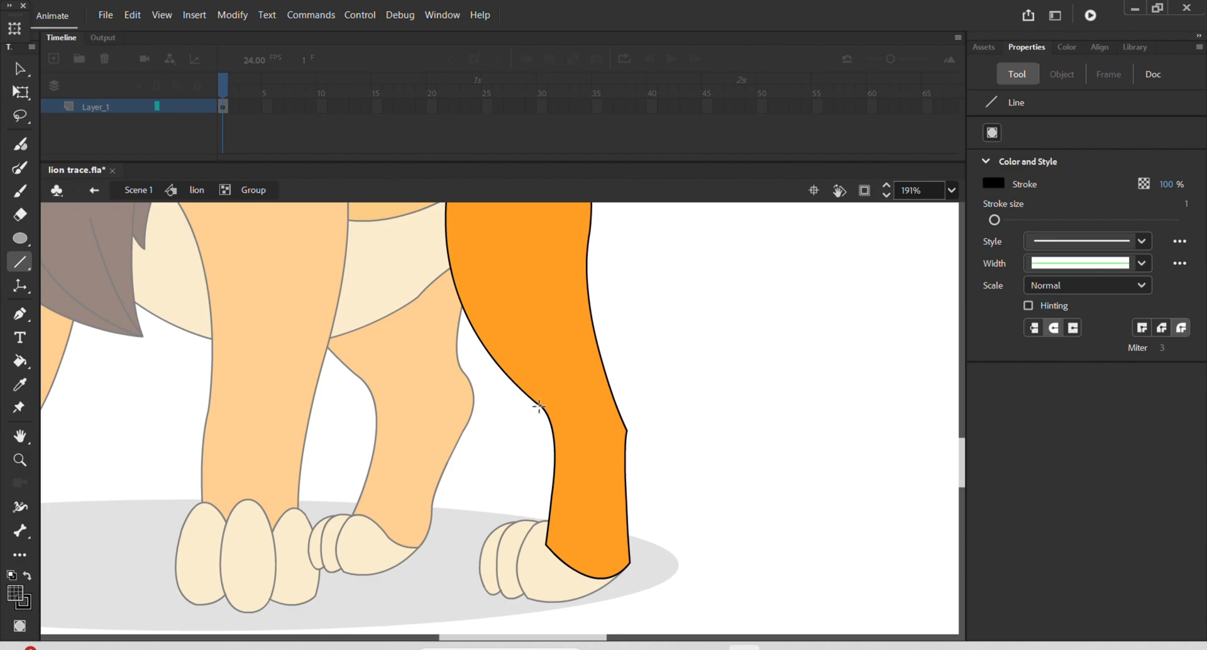
mouse_move(539, 406)
left_mouse_down()
mouse_move(599, 411)
mouse_move(627, 430)
left_mouse_up()
key("v")
left_click(578, 401)
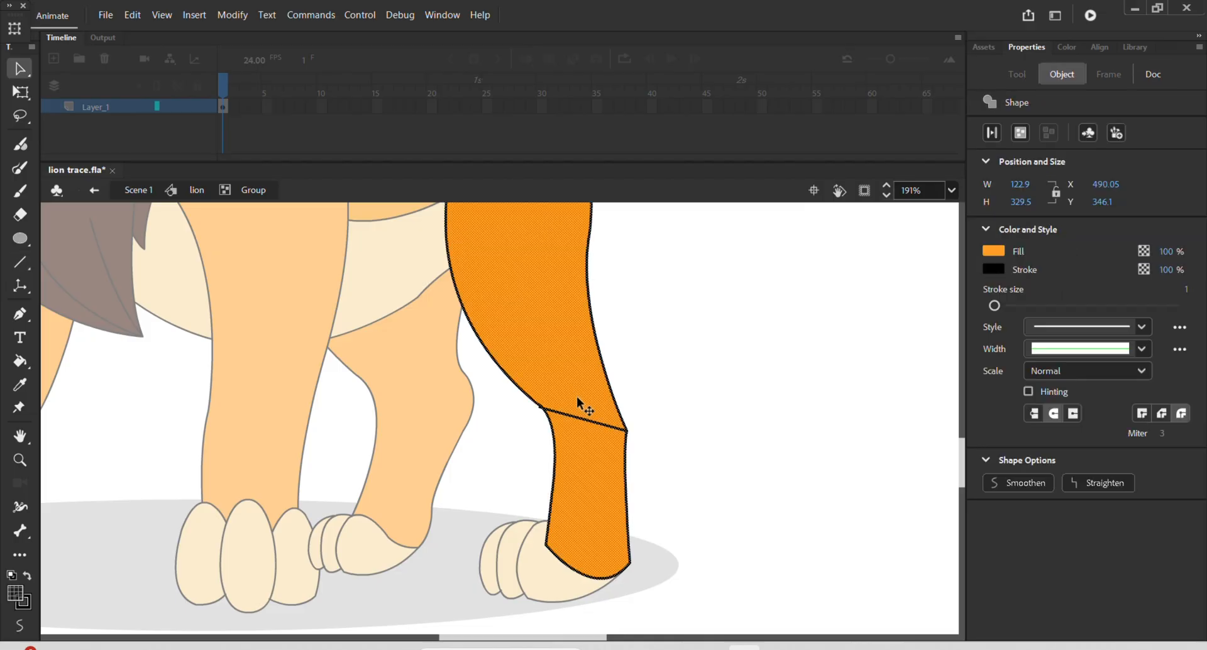
left_click(640, 415)
Extend the dividing line past the leg's back edge and delete the line pieces overhanging both sides of the leg
scroll(604, 434, "up", 2)
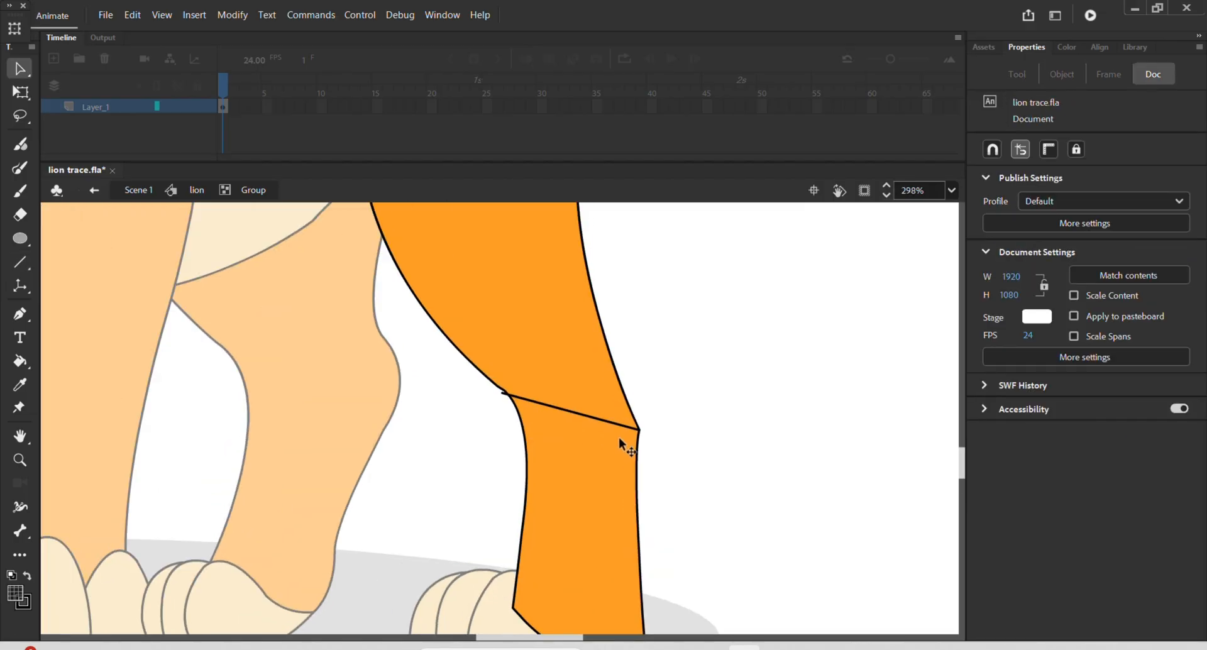
left_click_drag(639, 430, 659, 439)
left_click(654, 437)
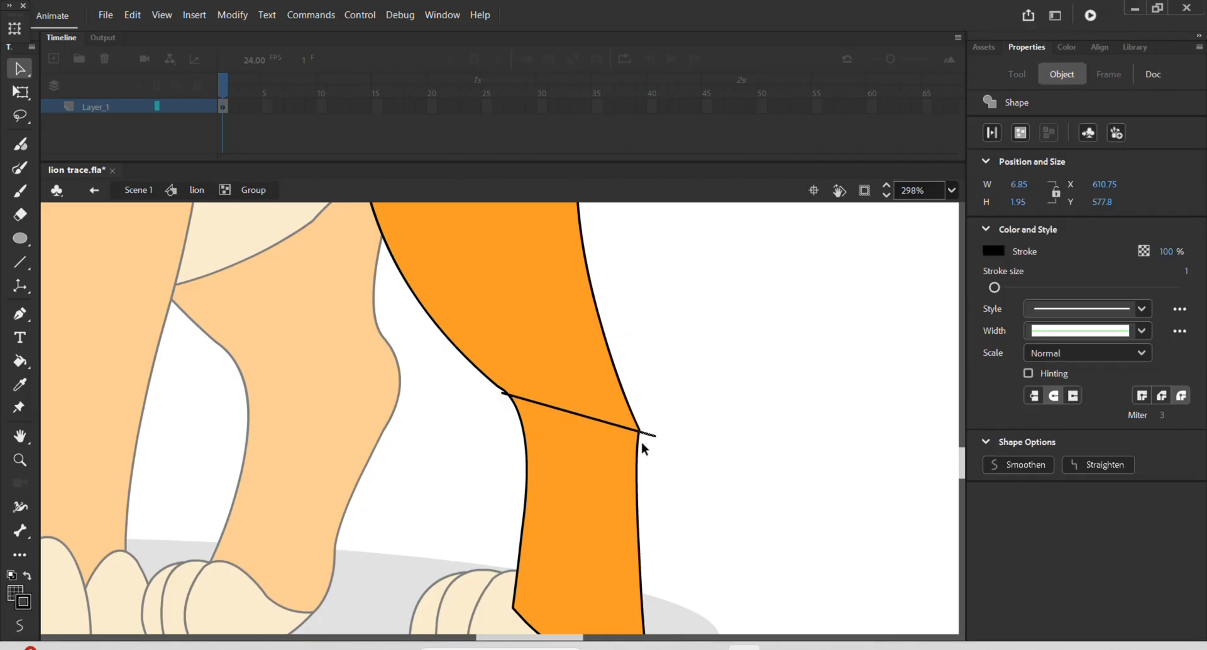
key("Delete")
left_click(502, 394)
key("Delete")
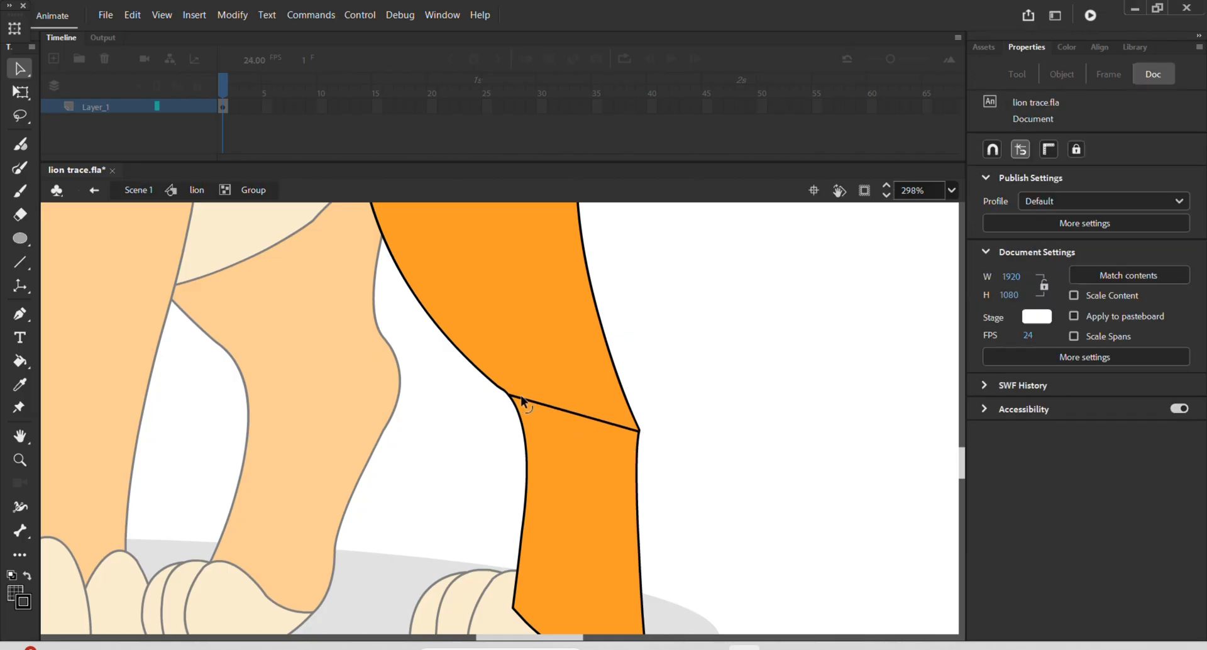
Group the hind leg's upper part and the part below the dividing line as two separate groups
scroll(522, 397, "down", 3)
left_click(525, 359)
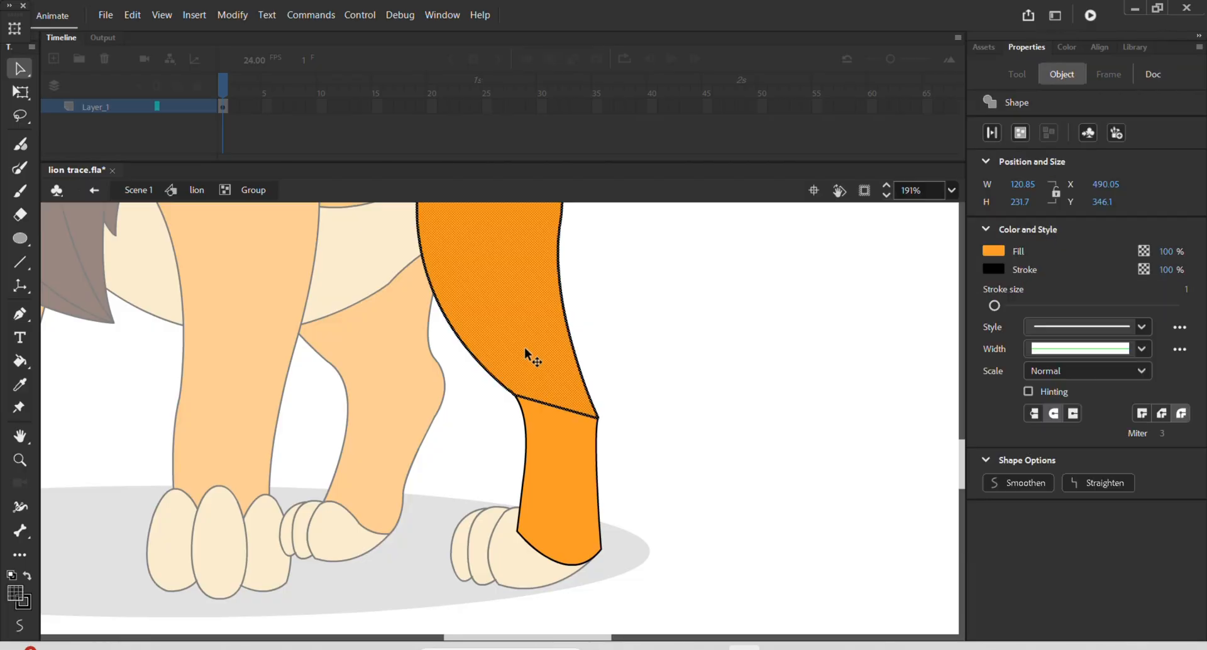
scroll(525, 352, "up", 3)
scroll(525, 356, "down", 3)
left_click(578, 499)
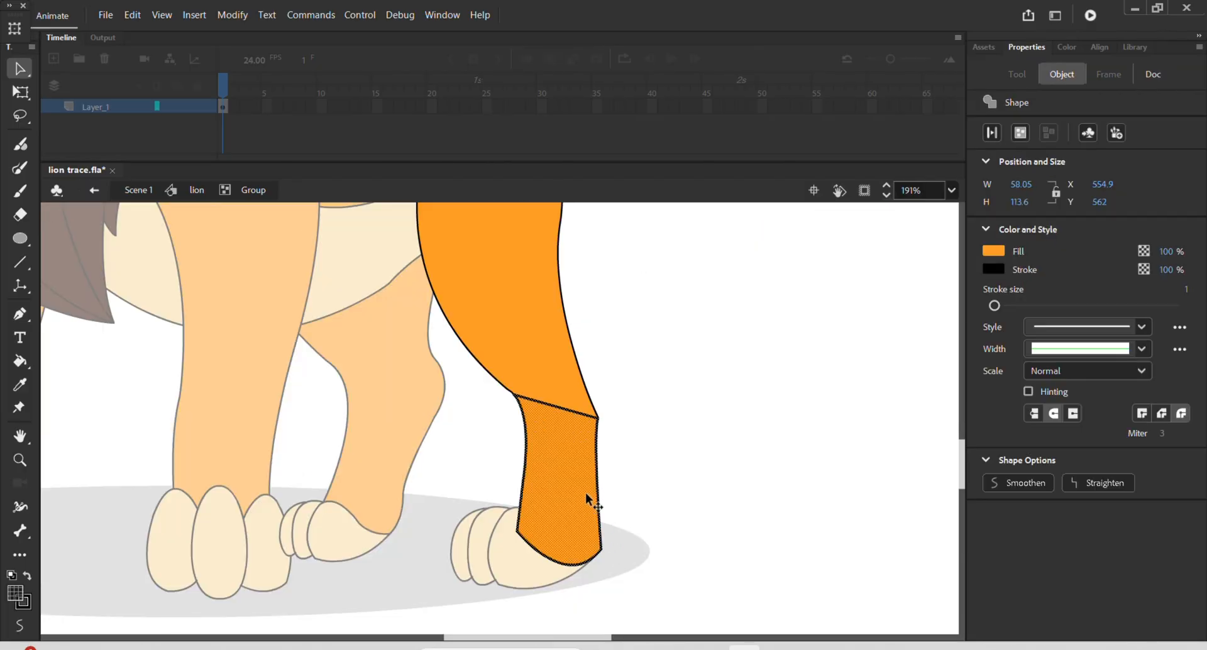
left_click(628, 457)
scroll(615, 451, "down", 1)
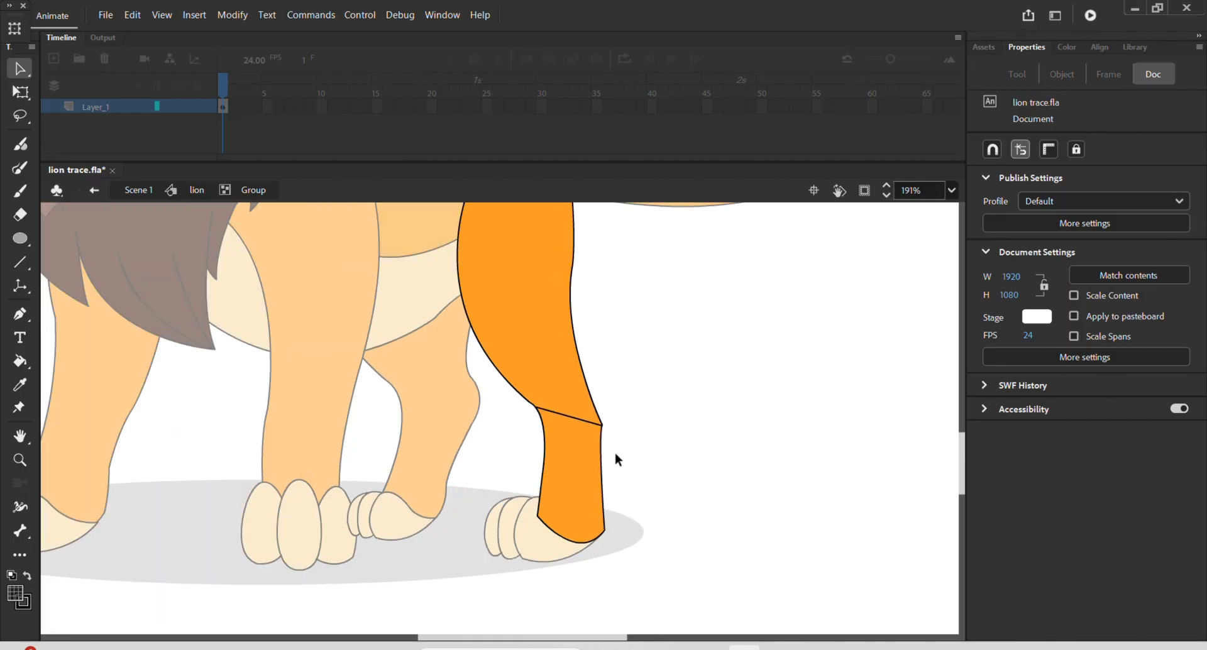
scroll(615, 452, "down", 1)
left_click(541, 350)
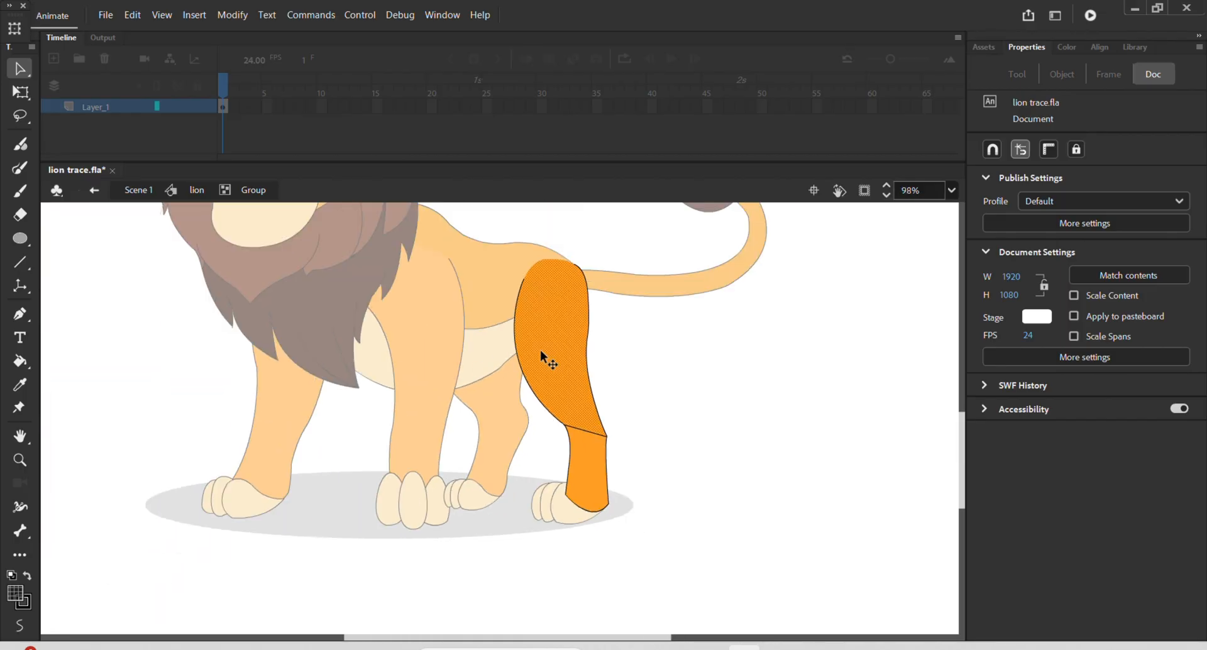
key("ctrl+g")
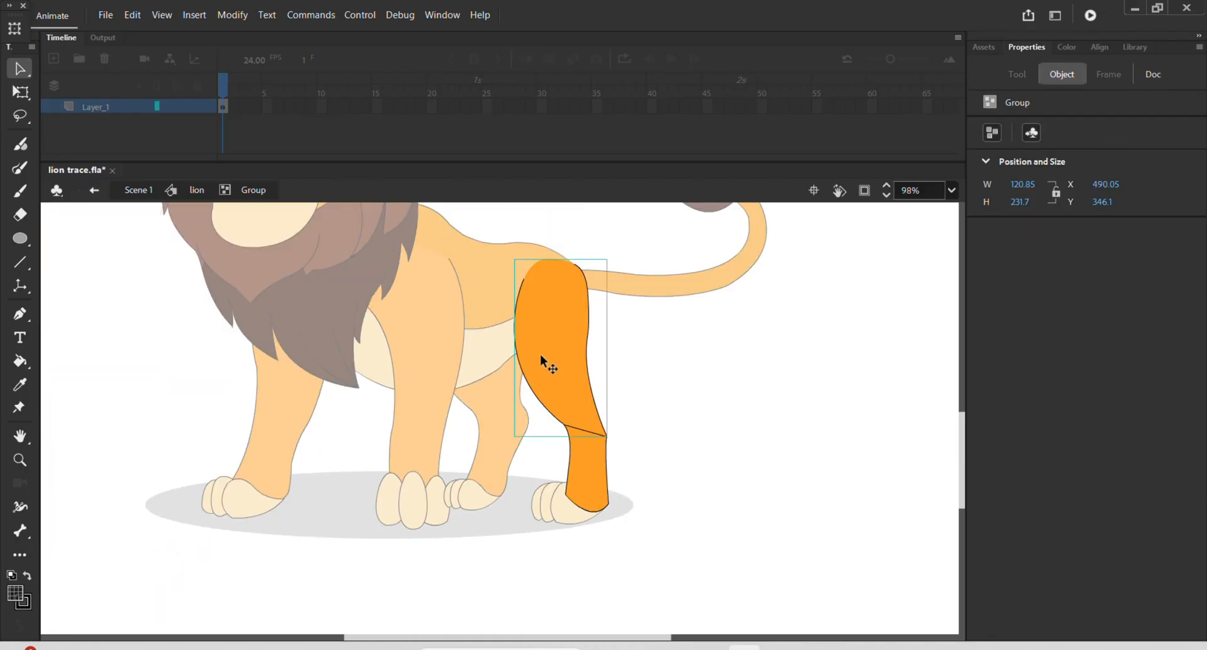
left_click(591, 481)
key("ctrl+g")
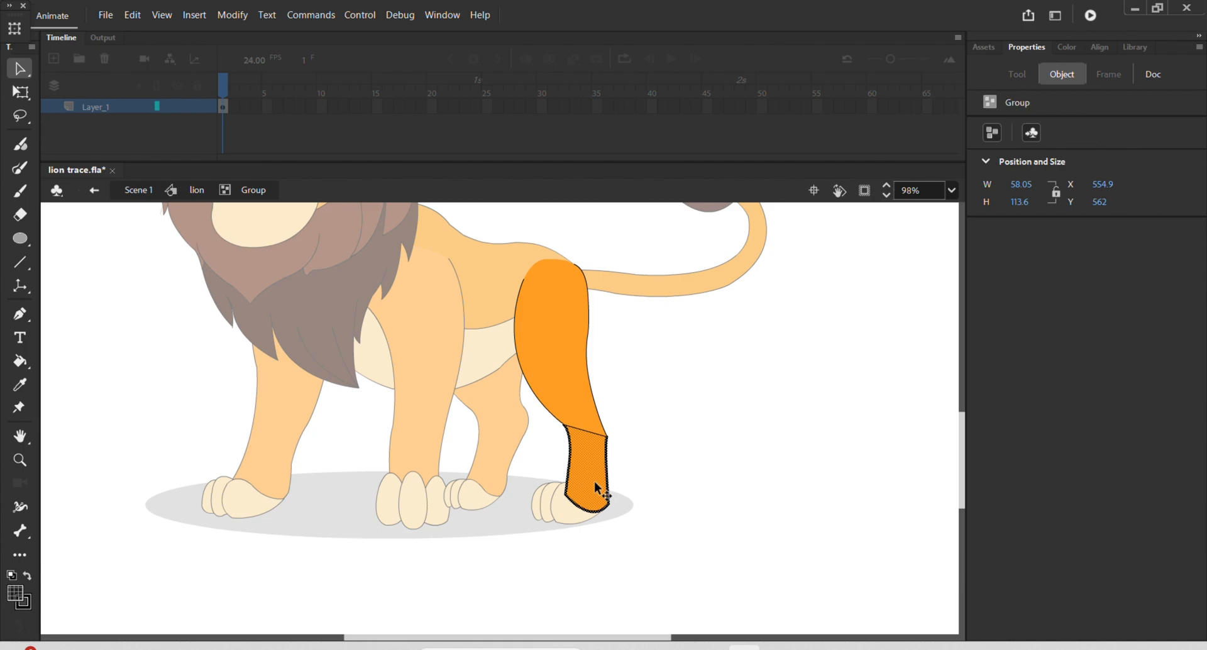
Inside the upper leg group, bend the bottom edge downward into a rounded joint overlap and delete that edge's stroke
double_click(564, 359)
left_click(635, 451)
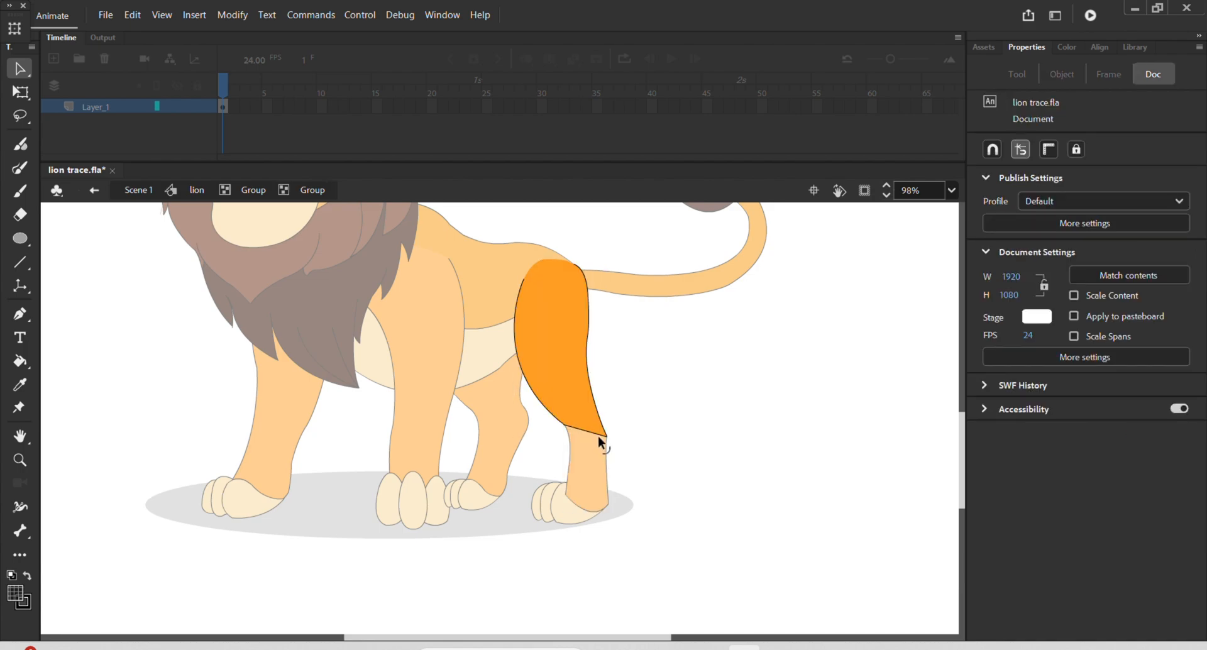
scroll(590, 431, "up", 3)
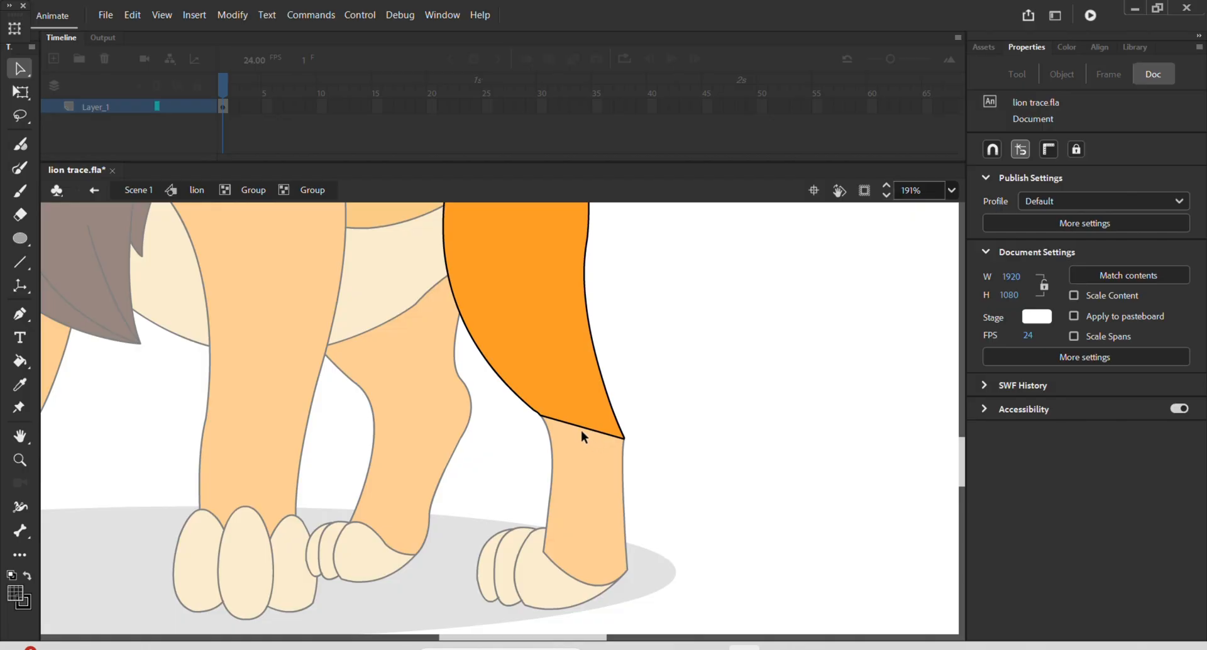
left_click_drag(582, 431, 585, 466)
left_click(585, 466)
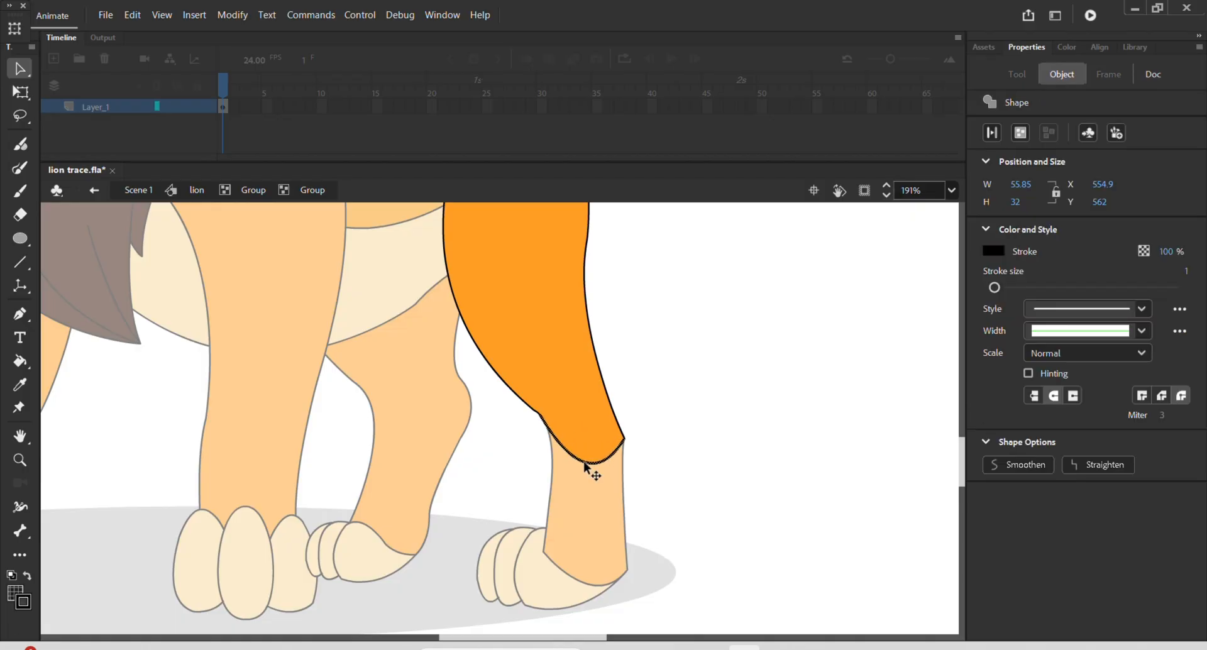
left_click(586, 471)
double_click(590, 499)
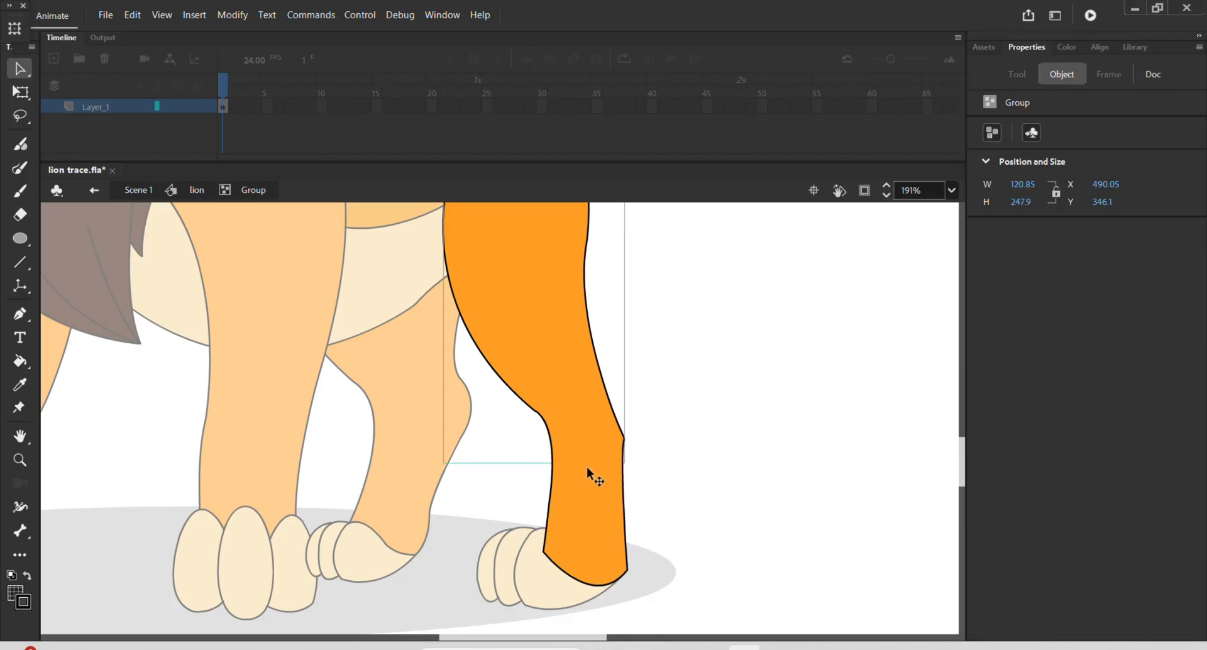
Inside the lower leg group, bend the top edge upward into a rounded joint overlap and delete that edge's stroke
double_click(592, 528)
left_click_drag(589, 427, 589, 413)
left_click(623, 398)
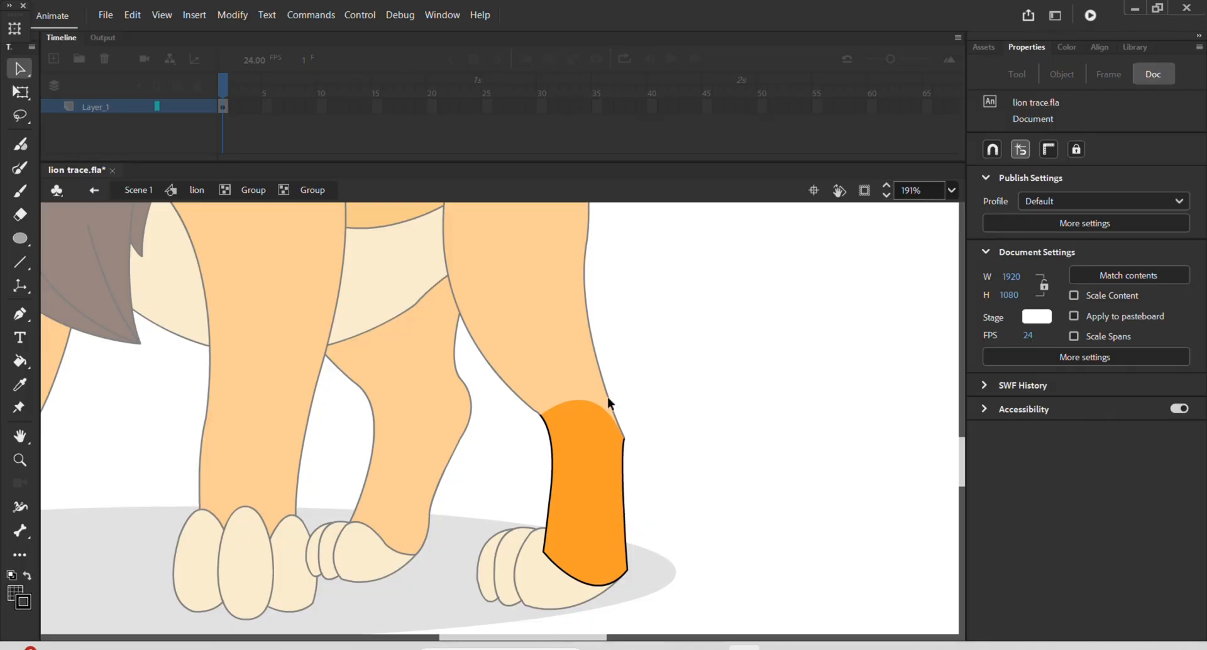
scroll(644, 462, "down", 3)
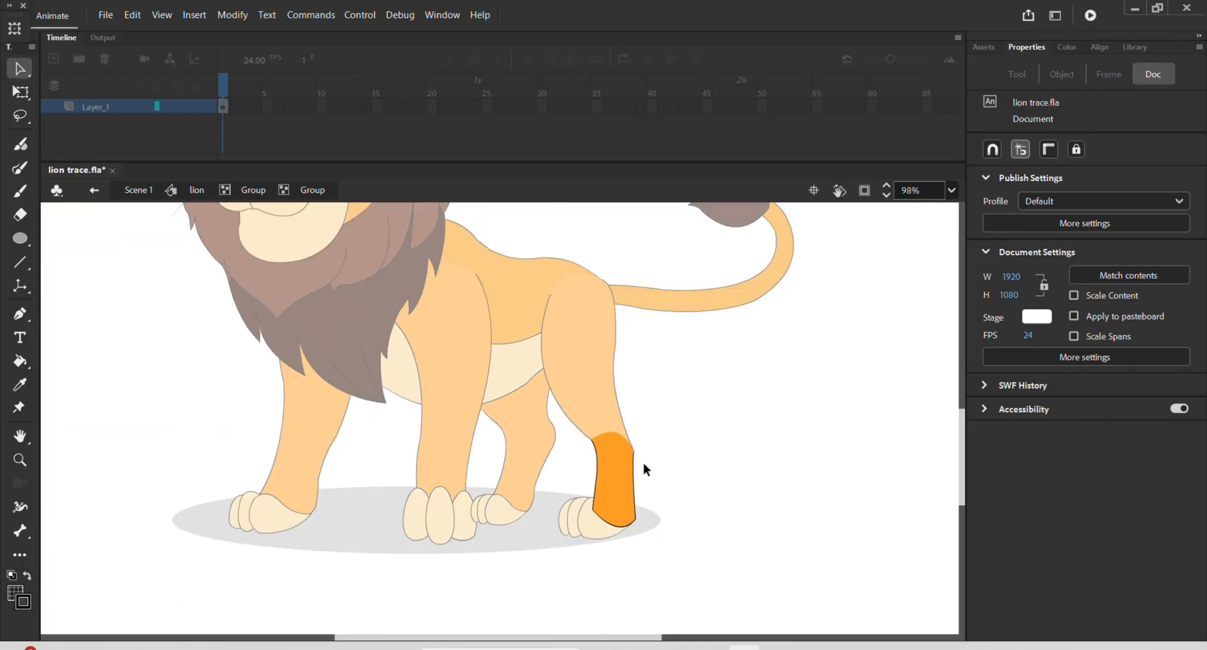
Return to the lion symbol and break the hind leg's outer group apart into its upper and lower leg groups
double_click(660, 447)
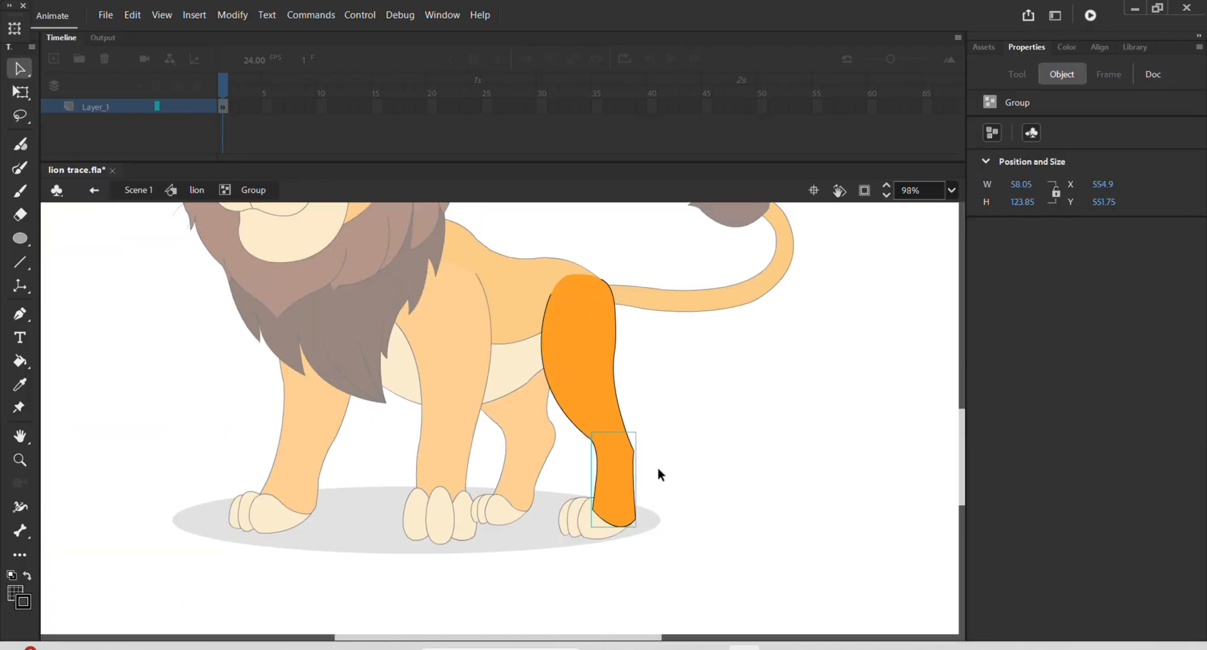
left_click(657, 467)
double_click(658, 466)
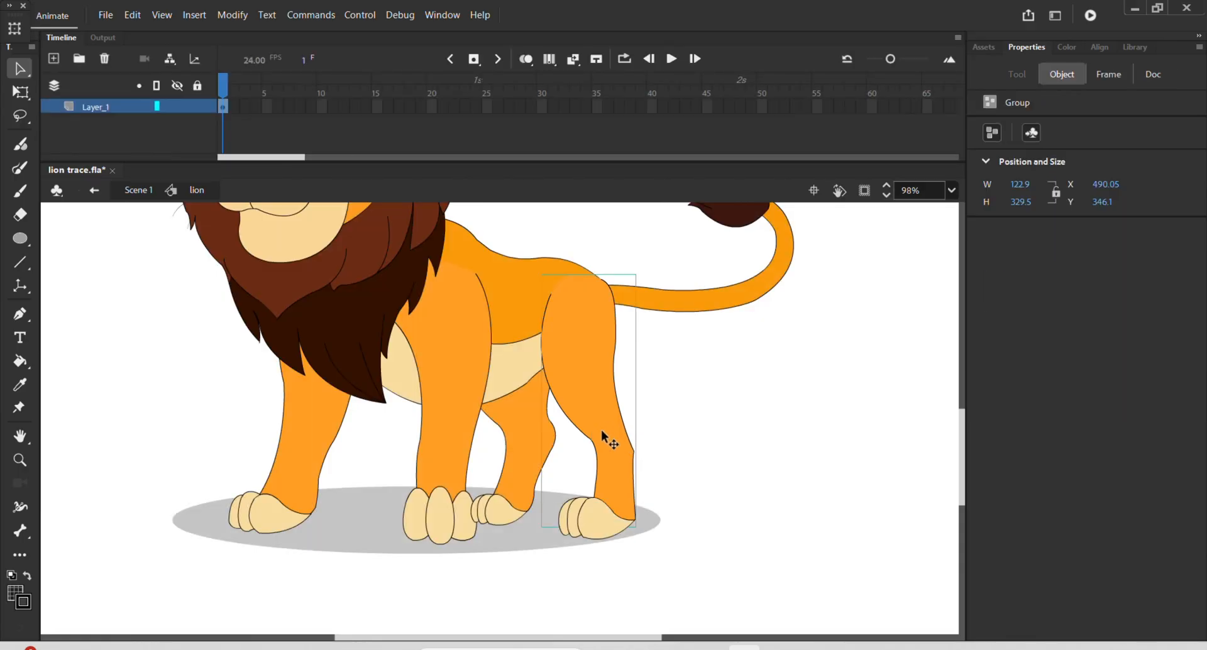
key("ctrl+b")
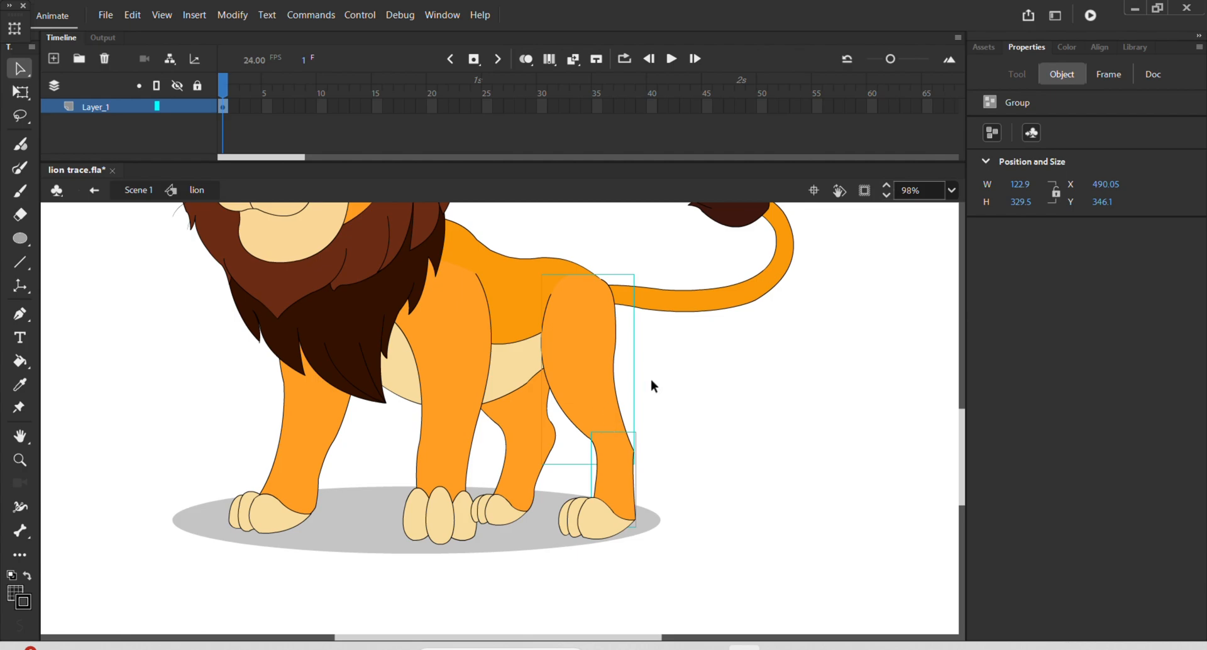
Test the split by moving the upper and lower hind leg groups away from the body, and undo both moves
left_click(652, 385)
left_click(634, 403)
left_click_drag(634, 402, 778, 409)
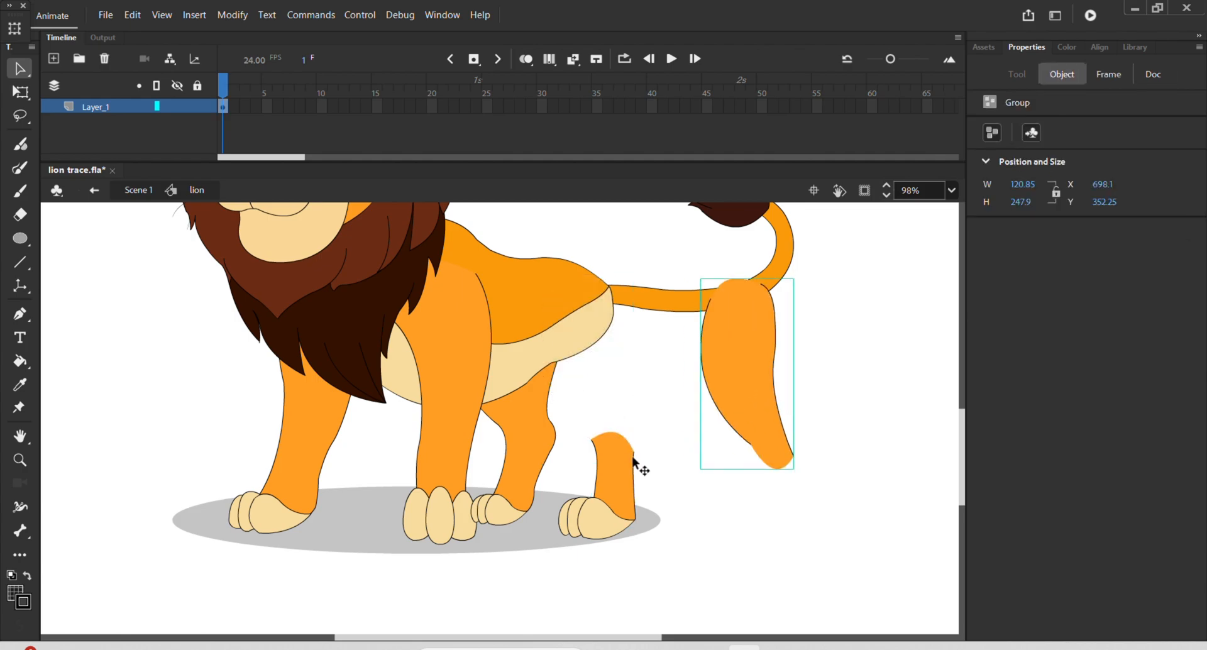
left_click_drag(639, 466, 750, 516)
key("ctrl+z")
key("ctrl+z")
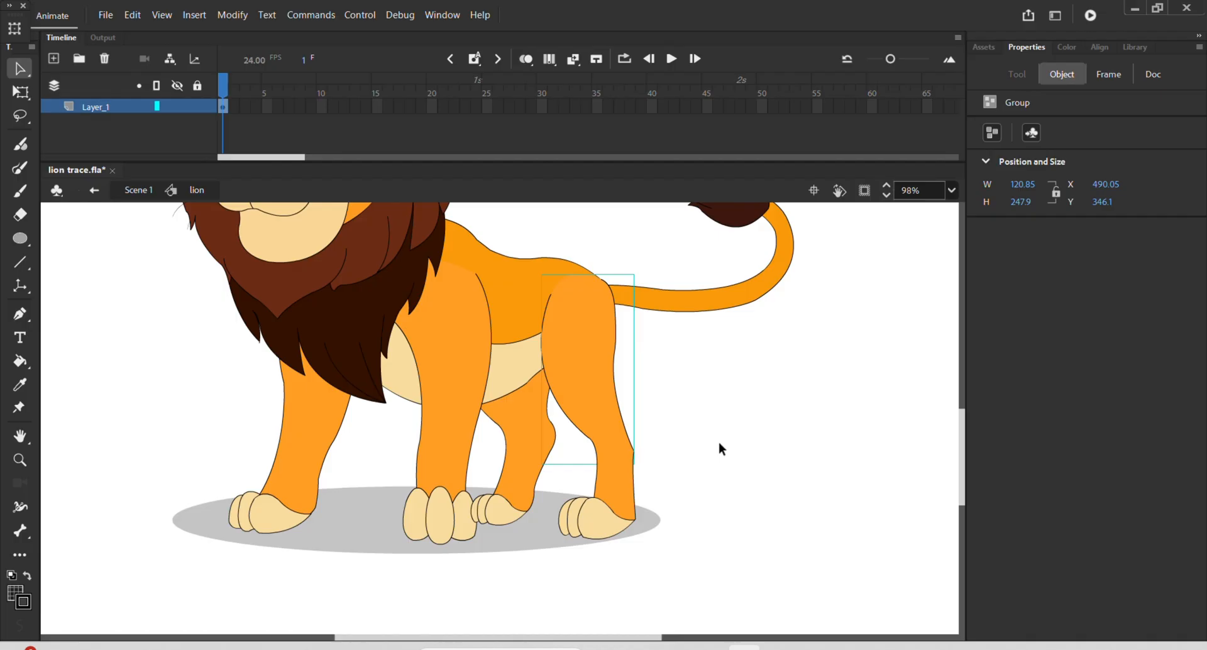
Convert the upper hind leg group into a Graphic symbol named "u l leg"
left_click(719, 442)
left_click(582, 363)
key("F8")
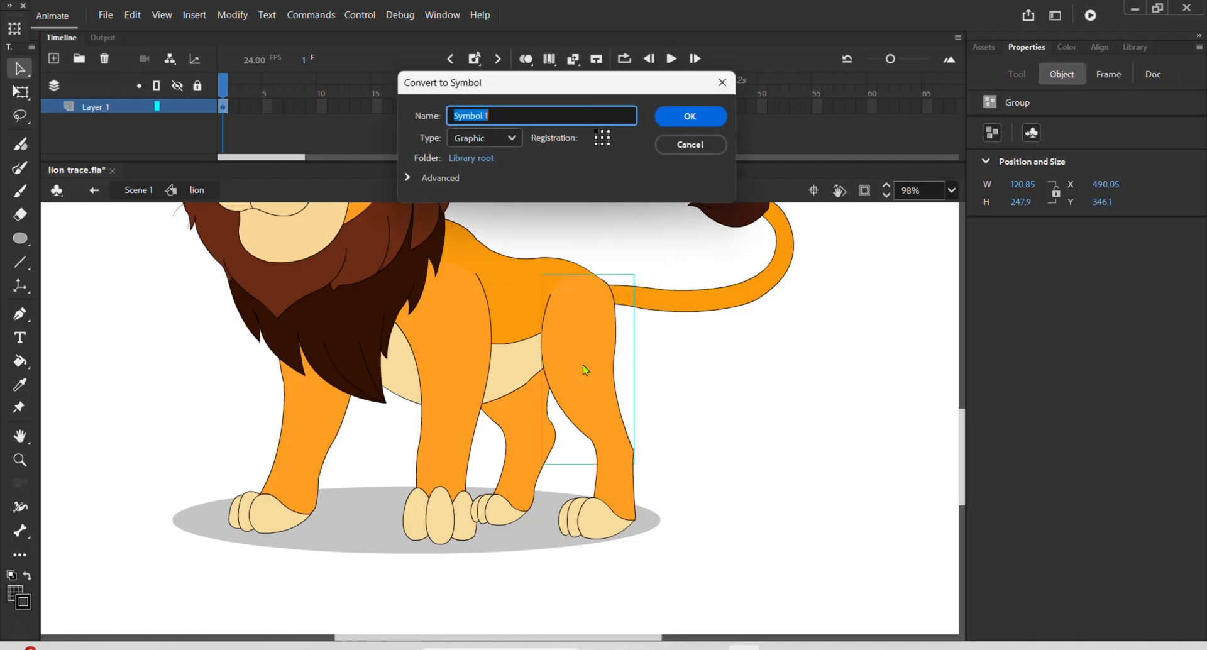
type("u l leg")
key("Return")
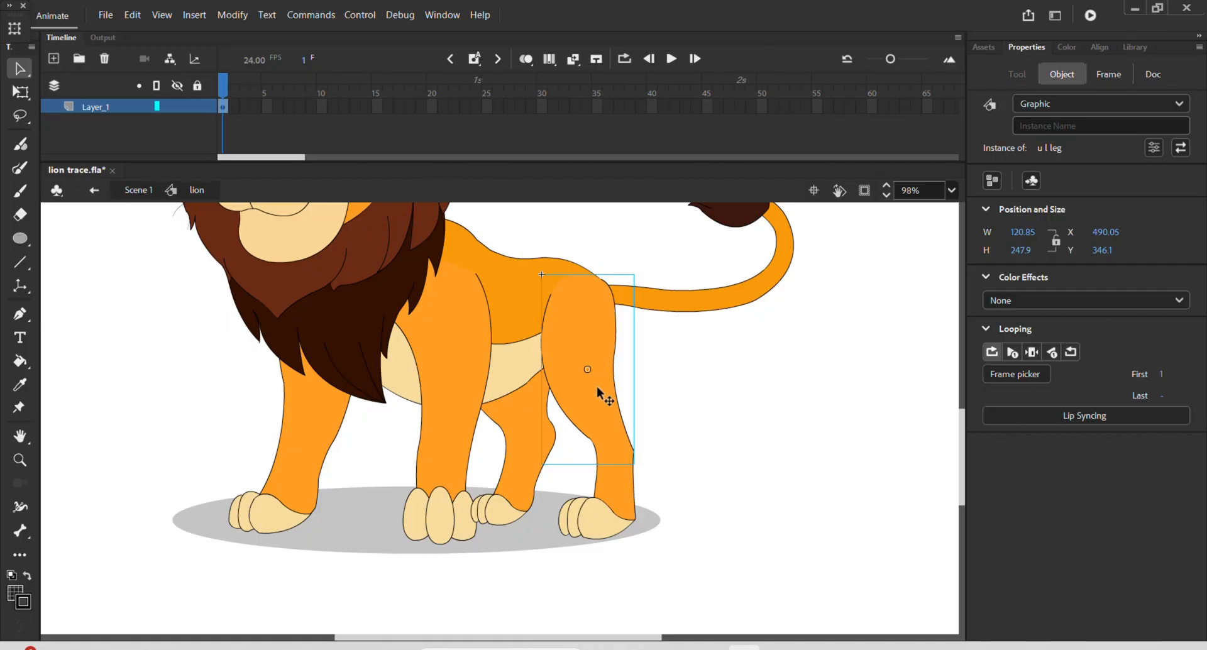
left_click(623, 499)
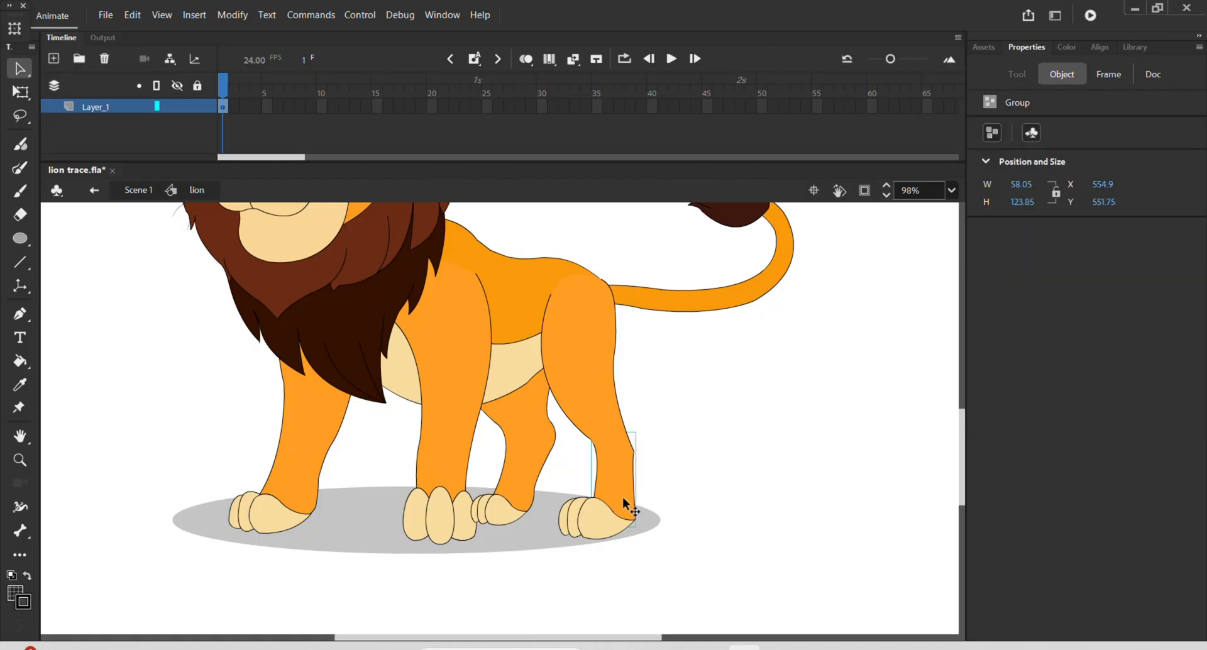
key("F8")
type("l")
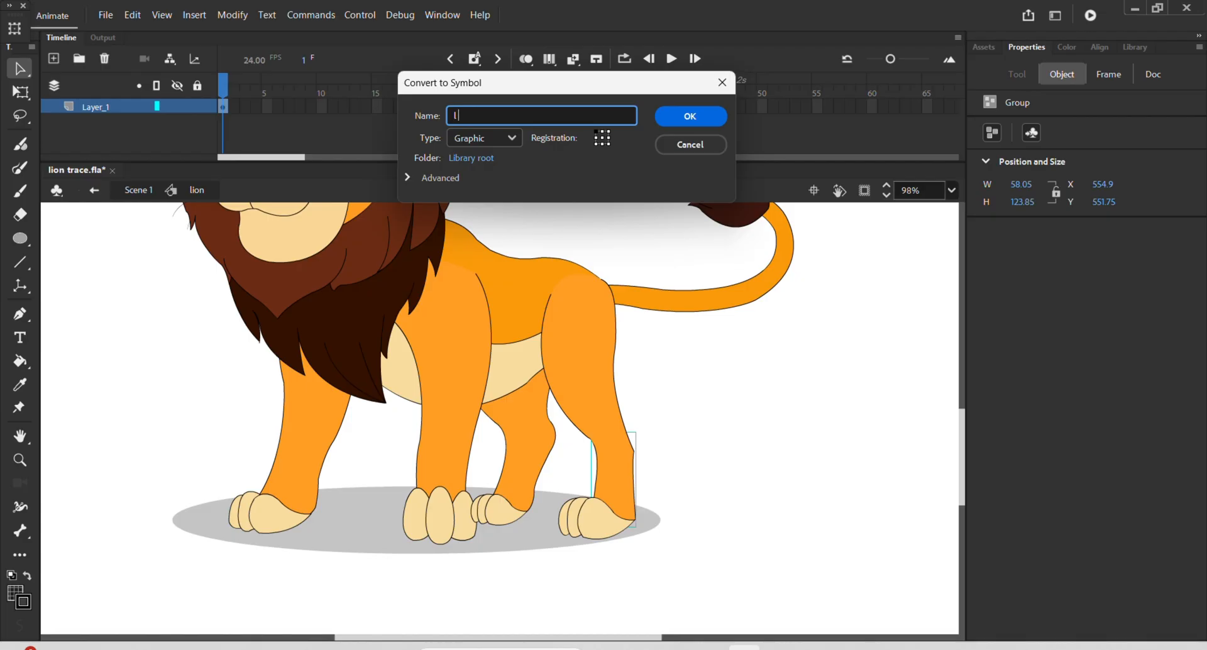
type(" l g")
key("BackSpace")
left_click(709, 146)
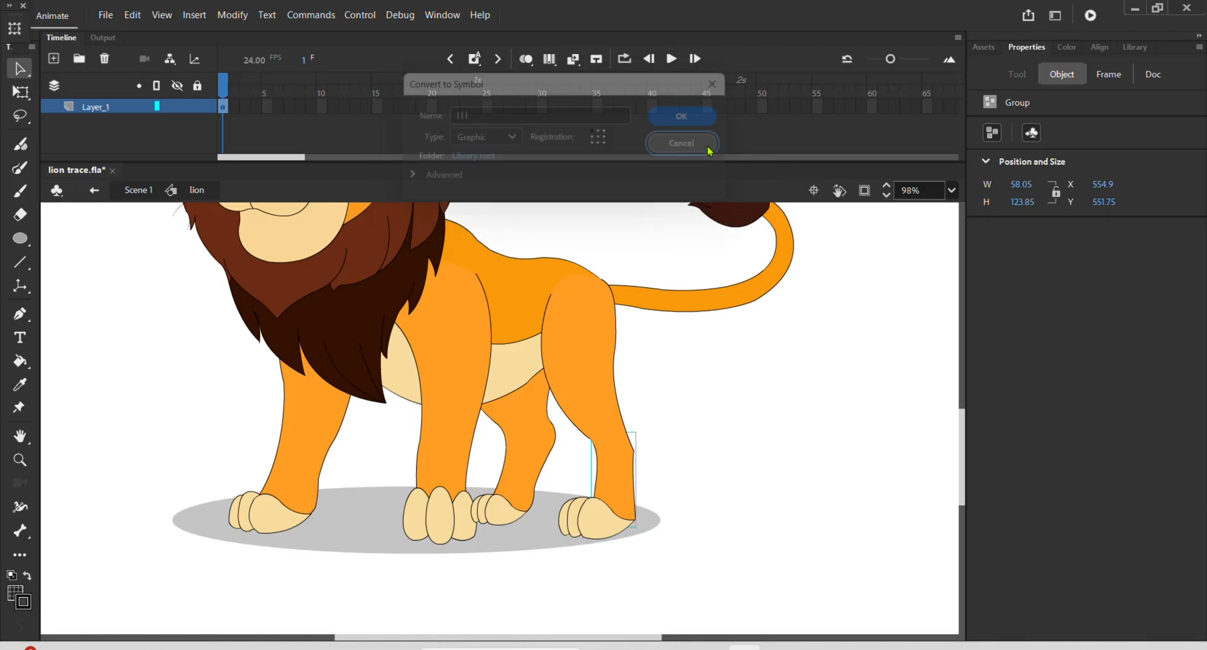
left_click_drag(621, 488, 685, 483)
key("ctrl+z")
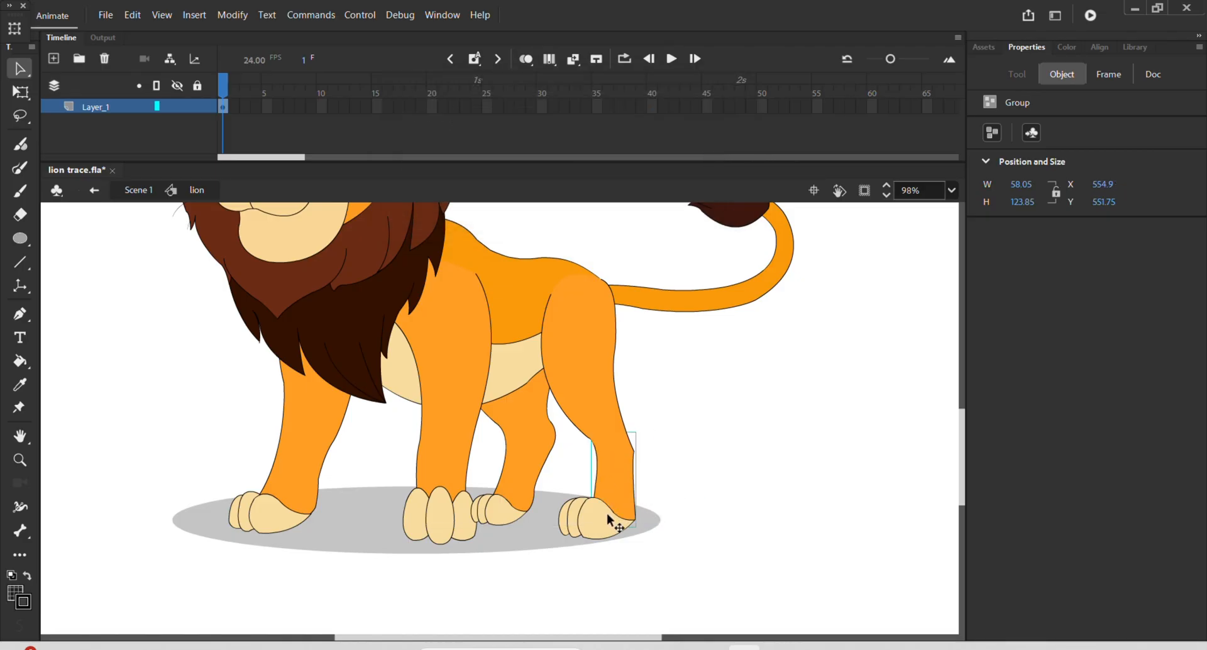
Combine the lower hind leg and its paw into one Graphic symbol named "lll" and check both hind leg symbols by selecting them
left_click(608, 517, "shift")
left_click_drag(606, 515, 777, 480)
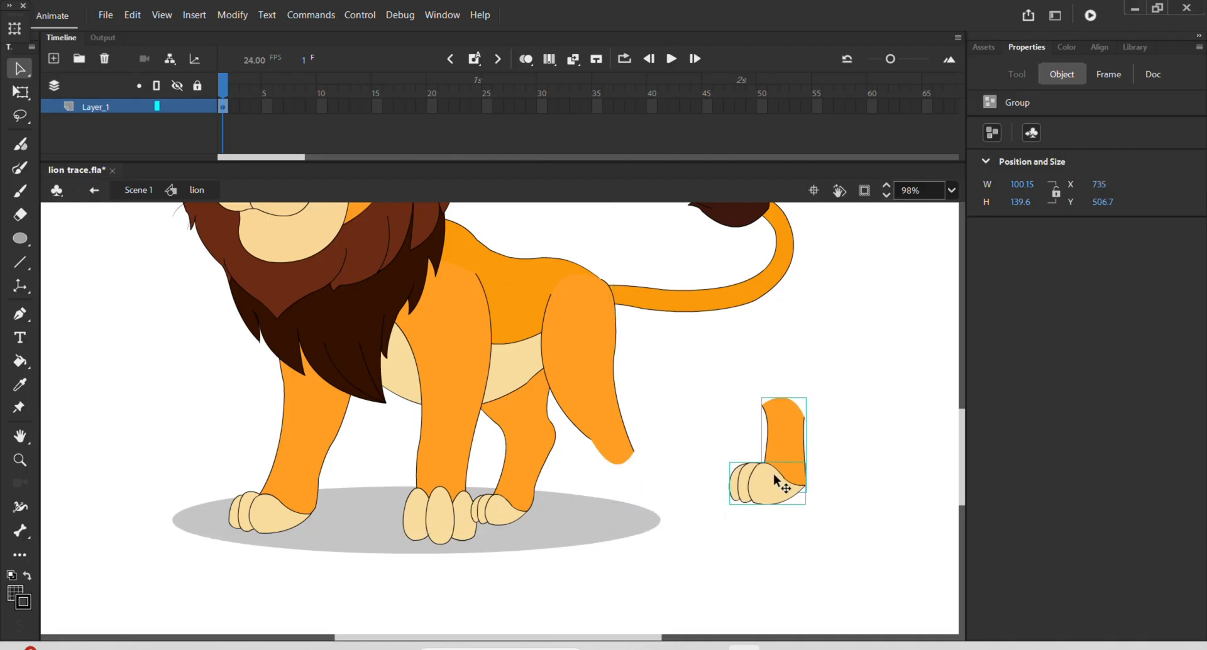
key("ctrl+z")
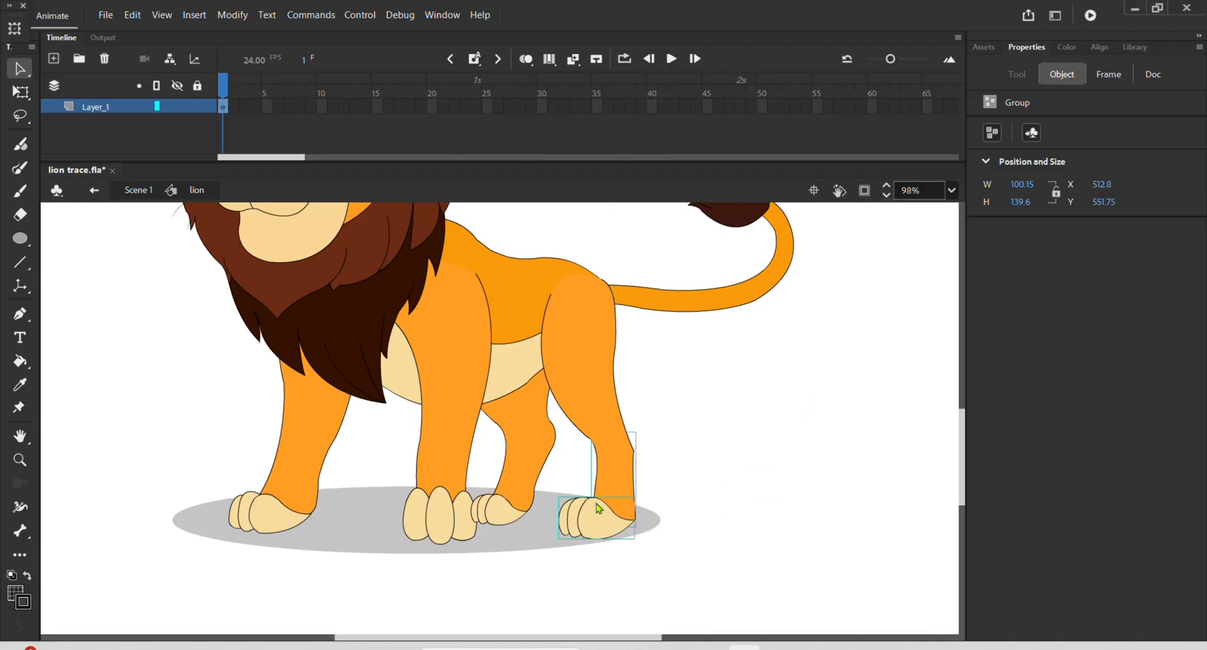
key("F8")
type("ll")
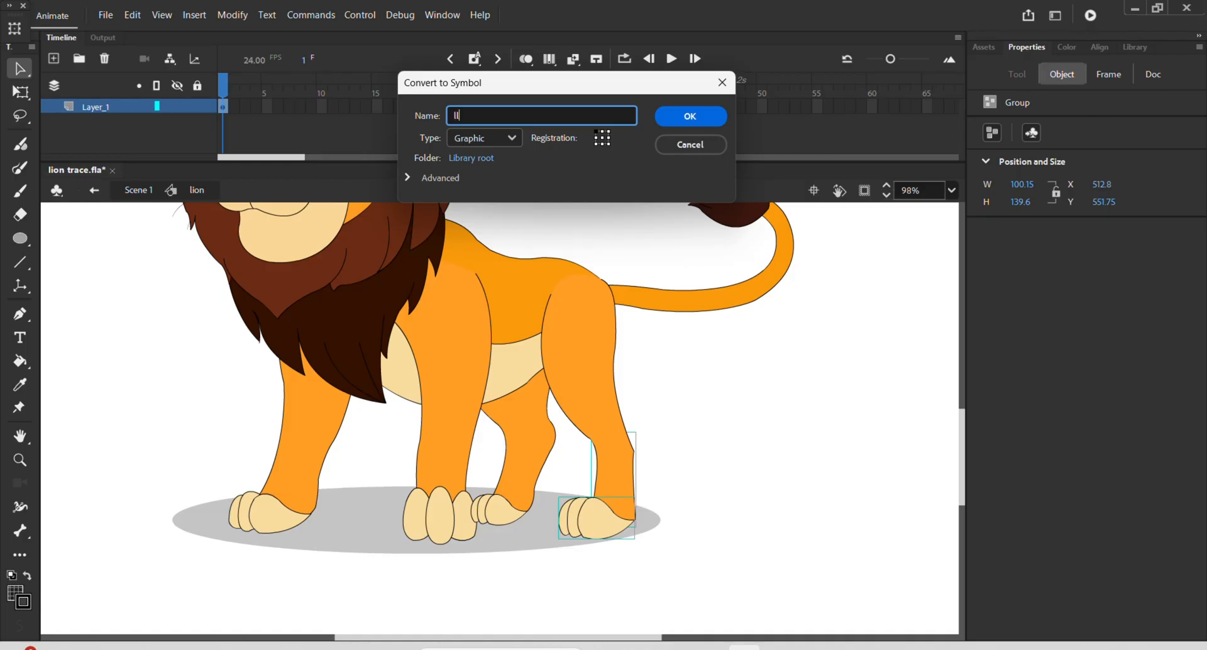
type("l")
key("Return")
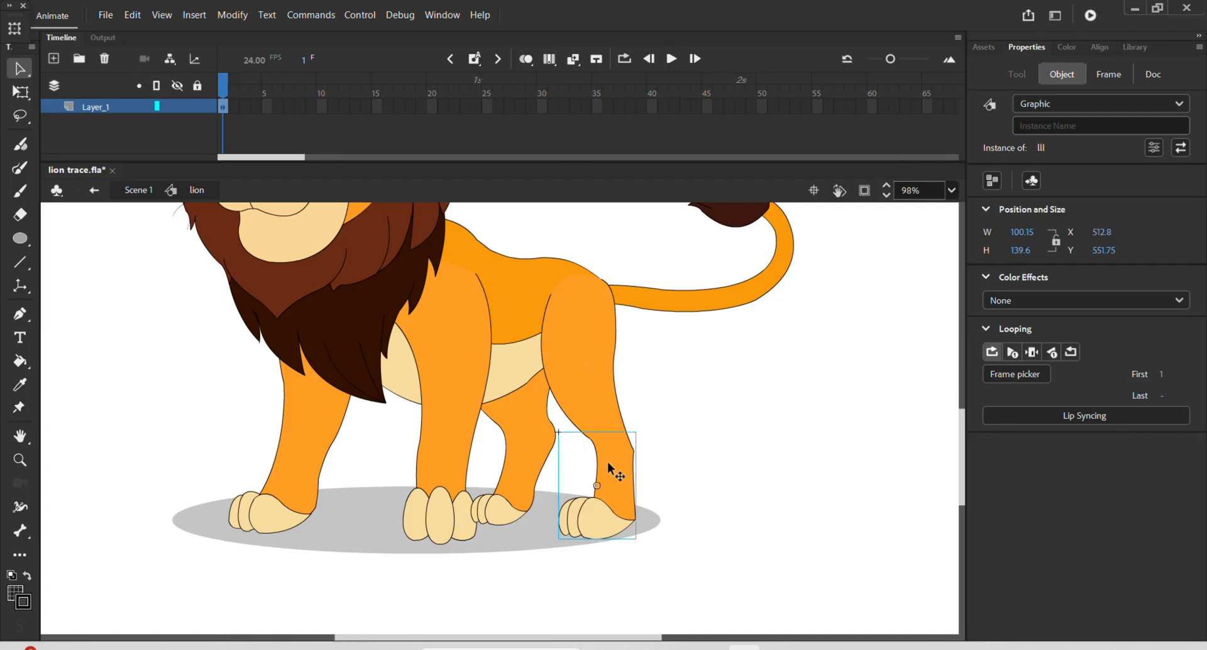
left_click(592, 371)
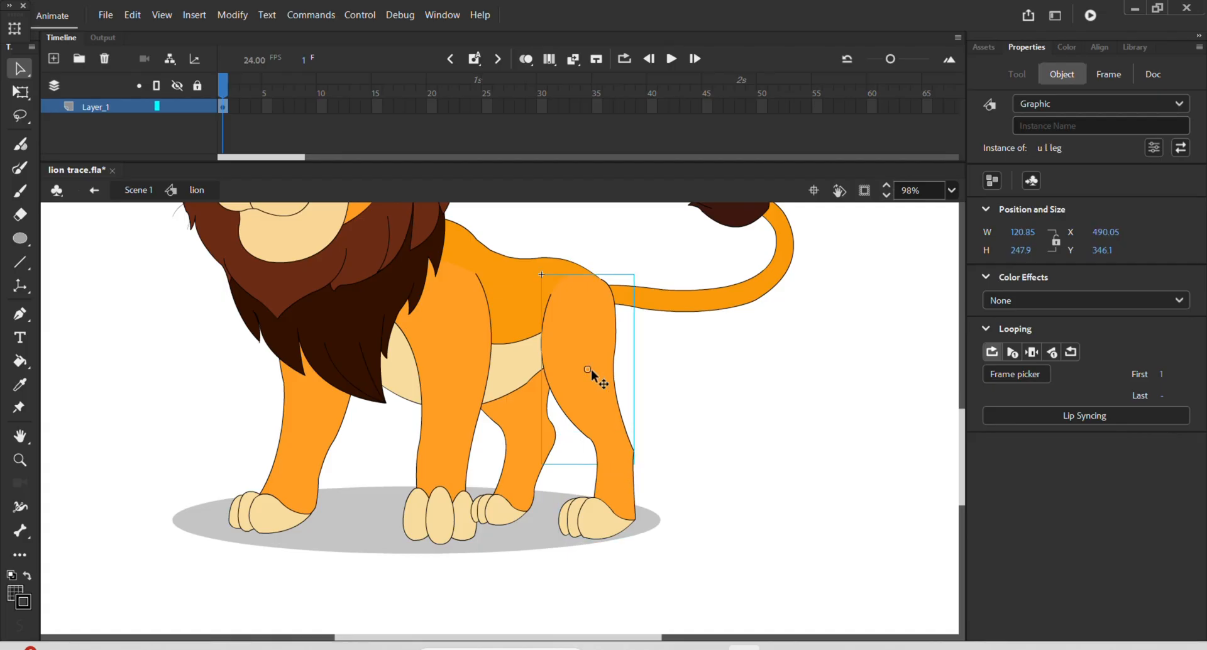
left_click(616, 501)
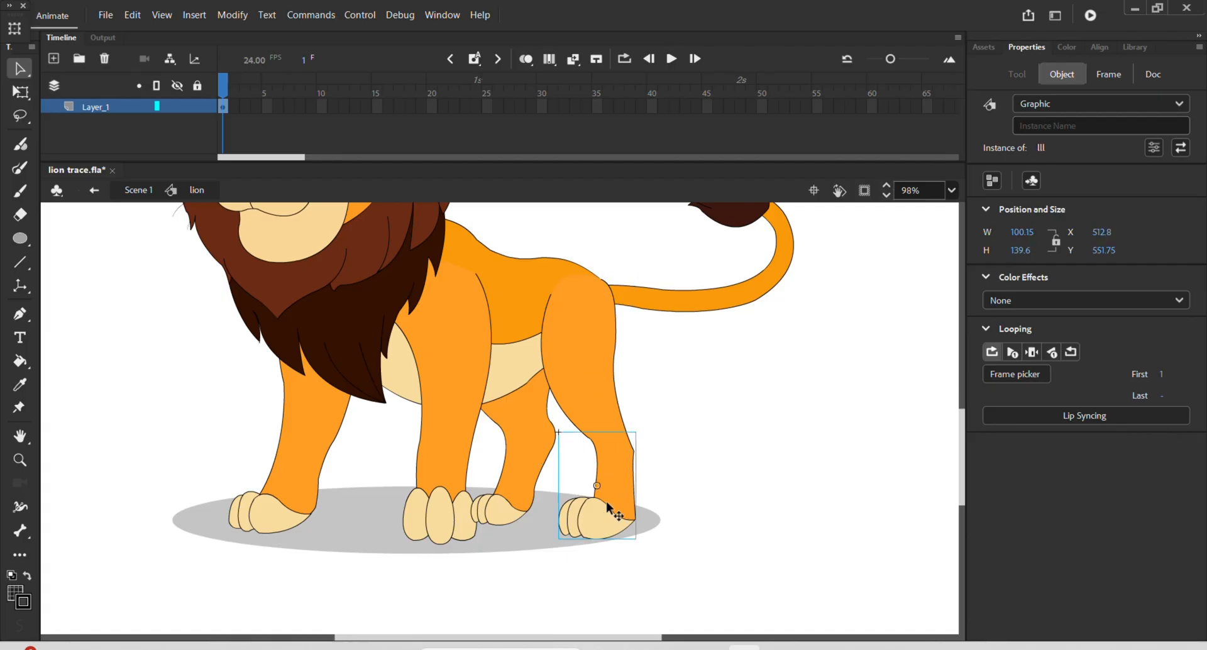
Inside the near front leg's group, draw a straight cut line across the leg at the knee and delete its overhanging ends
left_click(458, 404)
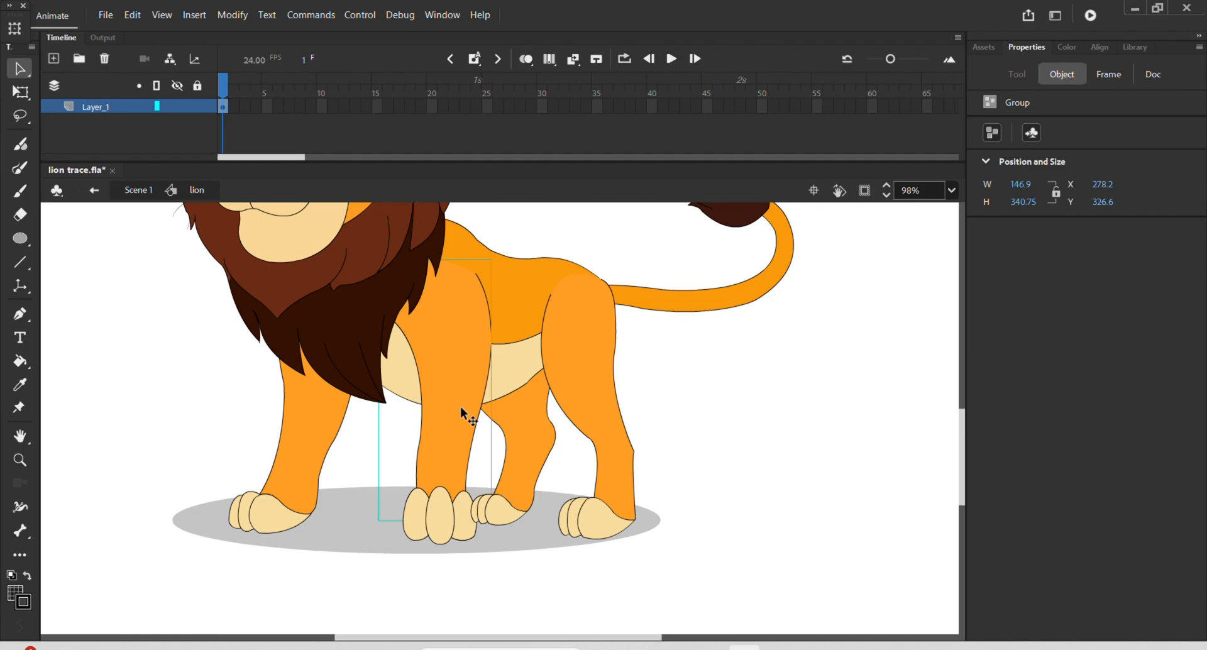
double_click(461, 406)
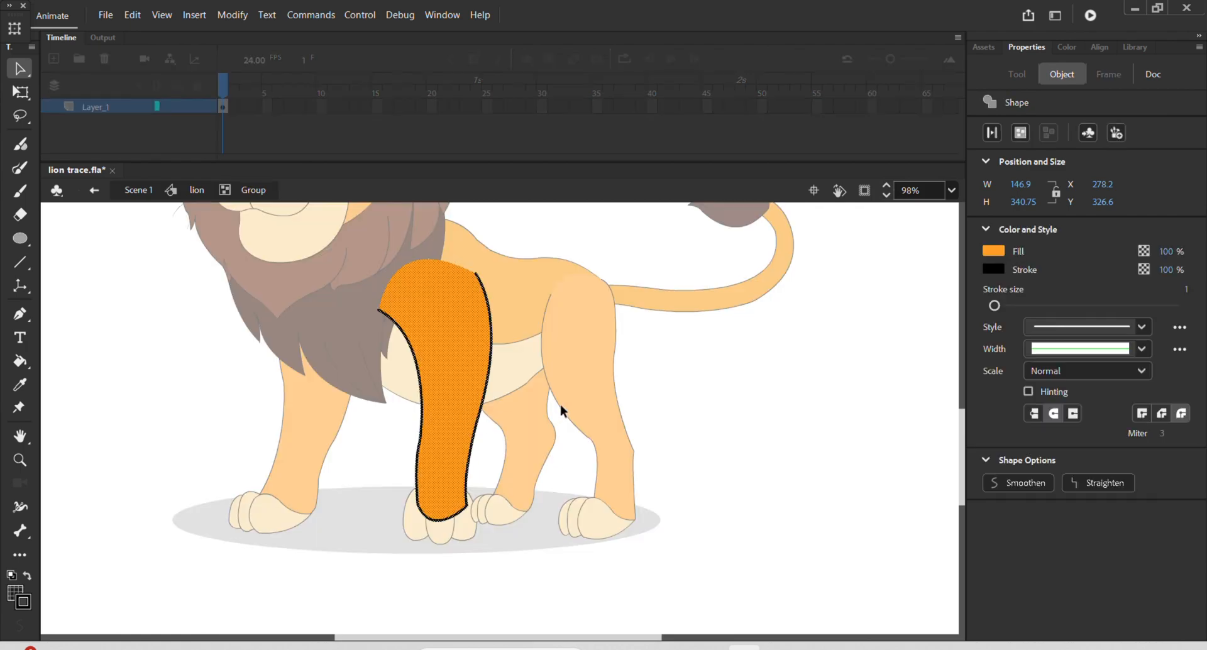
left_click(641, 386)
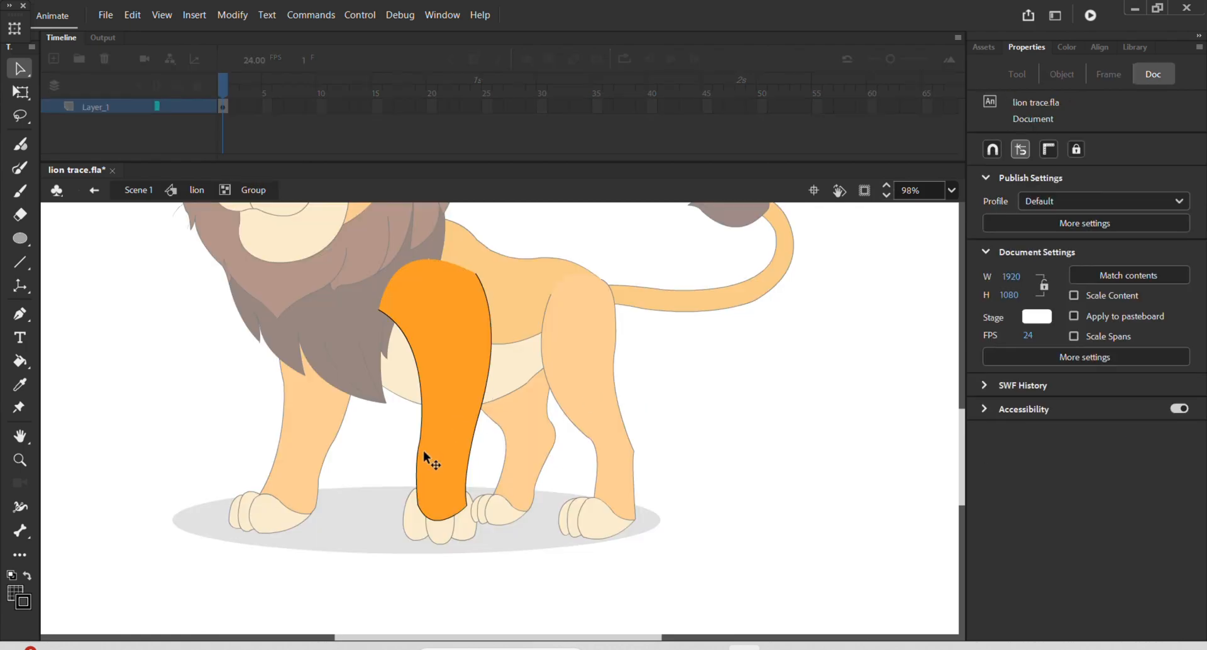
key("n")
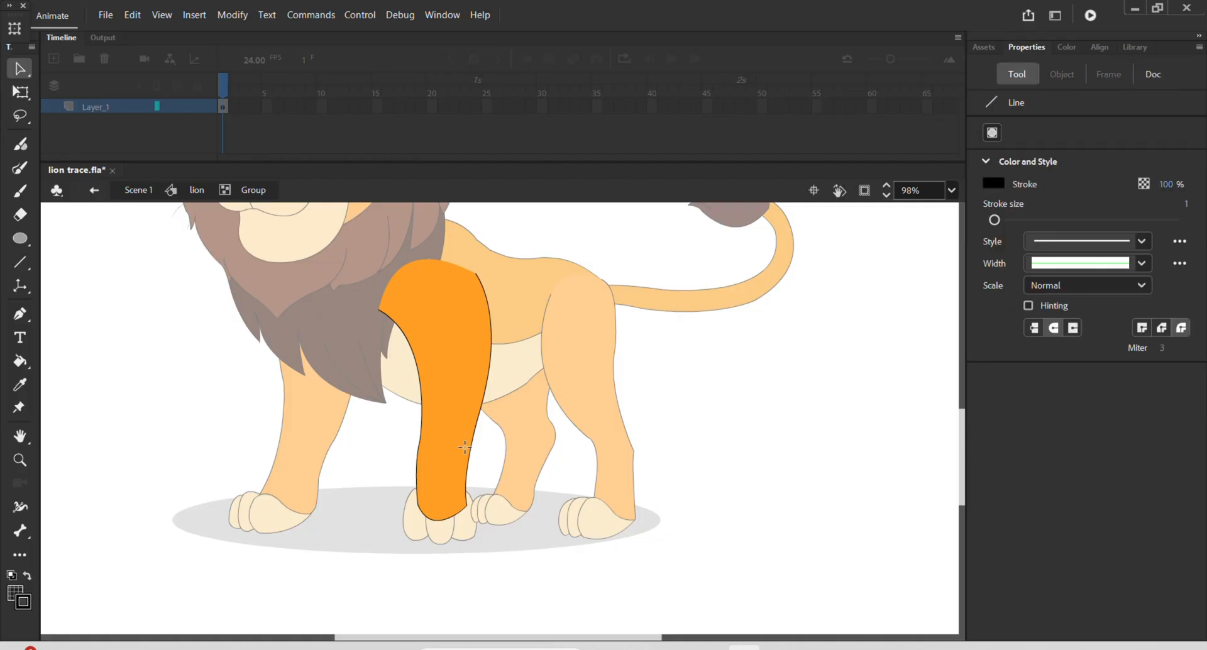
left_click_drag(414, 440, 482, 442)
scroll(481, 442, "up", 2)
key("v")
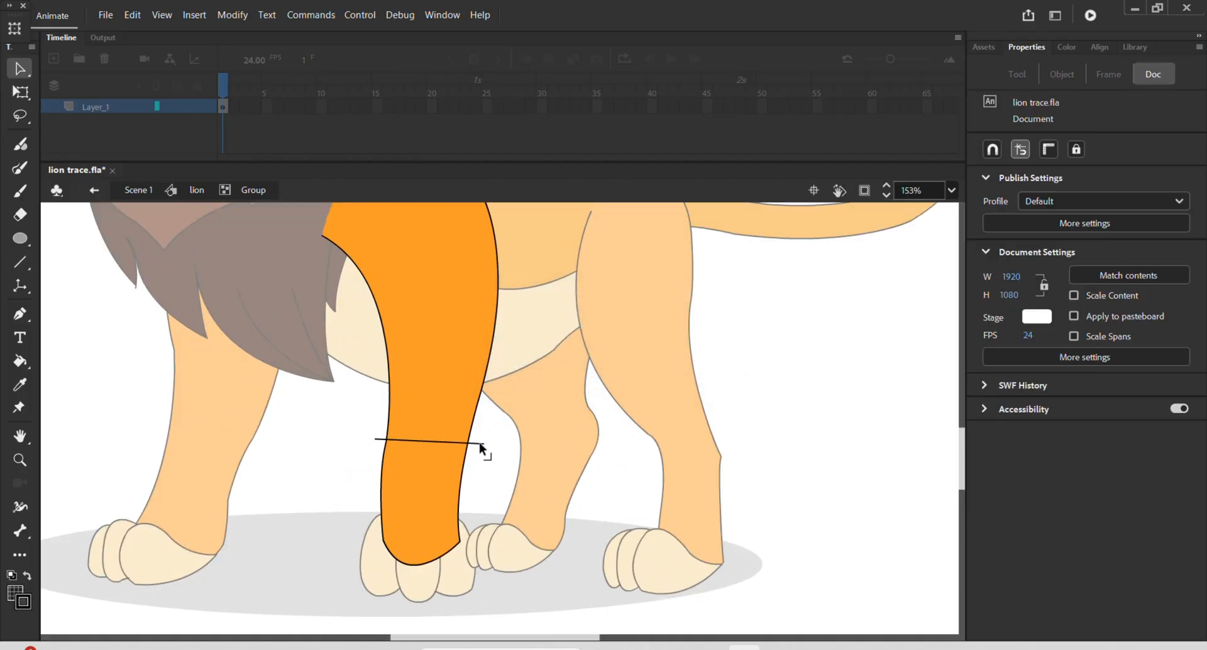
left_click(481, 443)
key("Delete")
left_click(379, 439)
key("Delete")
Group the front leg's parts above and below the cut line as separate upper and lower groups
double_click(423, 373)
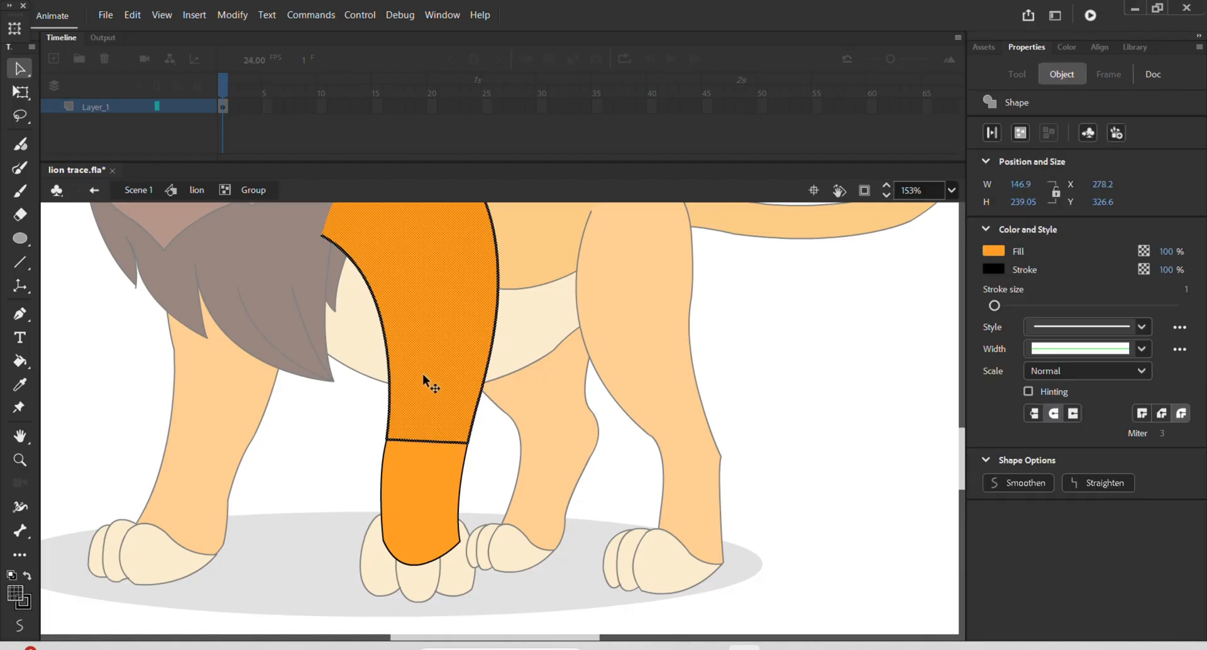
key("ctrl+g")
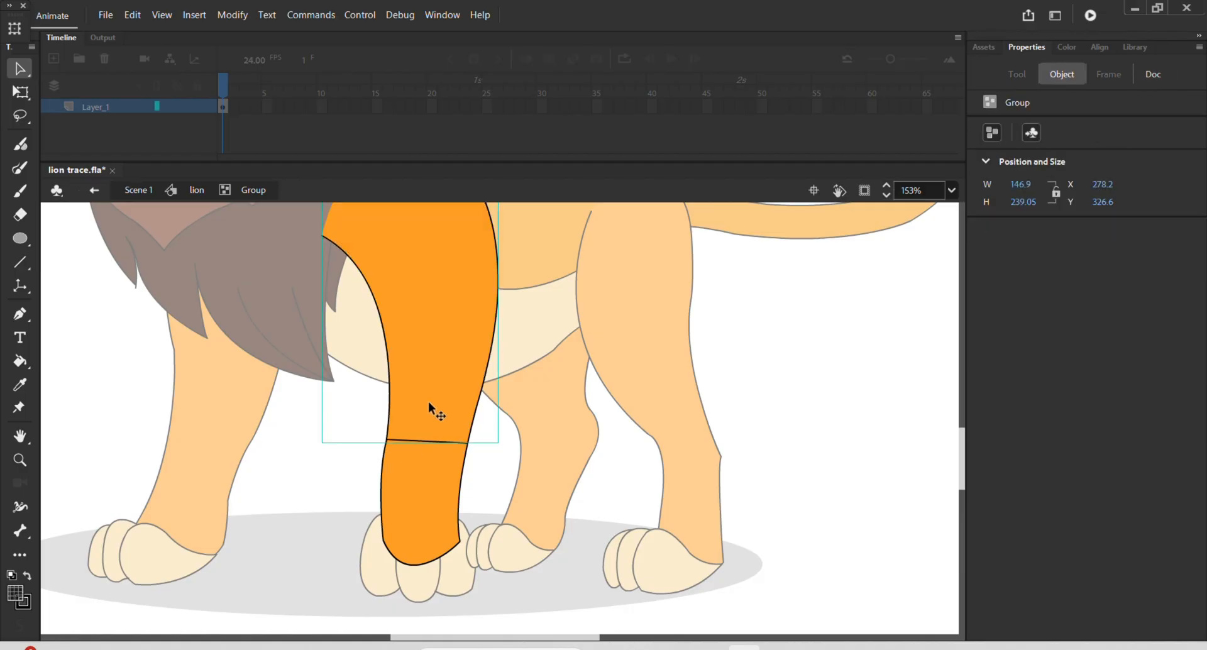
double_click(411, 519)
key("ctrl+g")
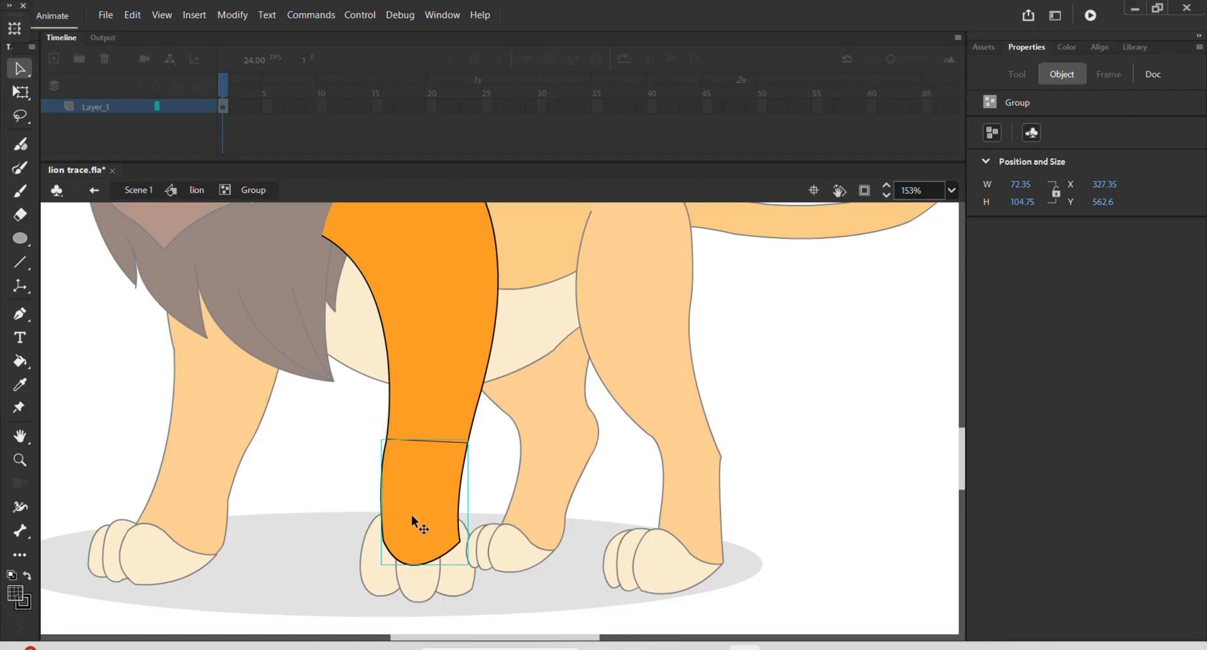
Inside the upper front leg group, bend the bottom edge downward into a rounded joint overlap and delete that edge's stroke
double_click(437, 417)
left_click(470, 452)
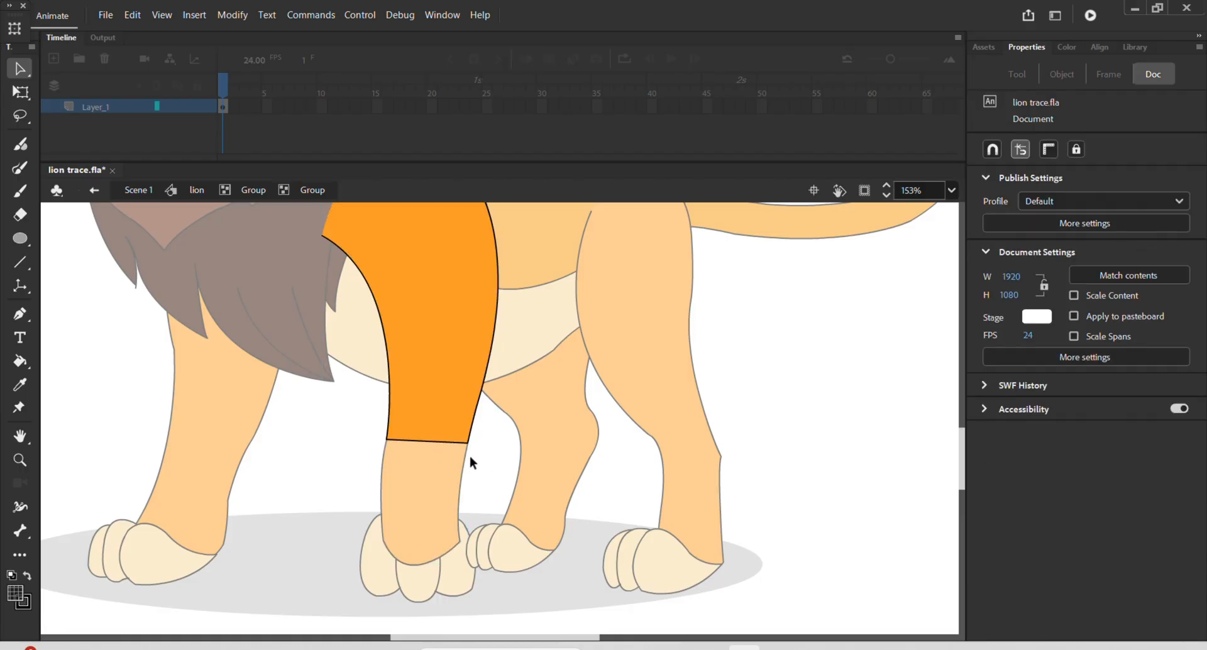
left_click(430, 467)
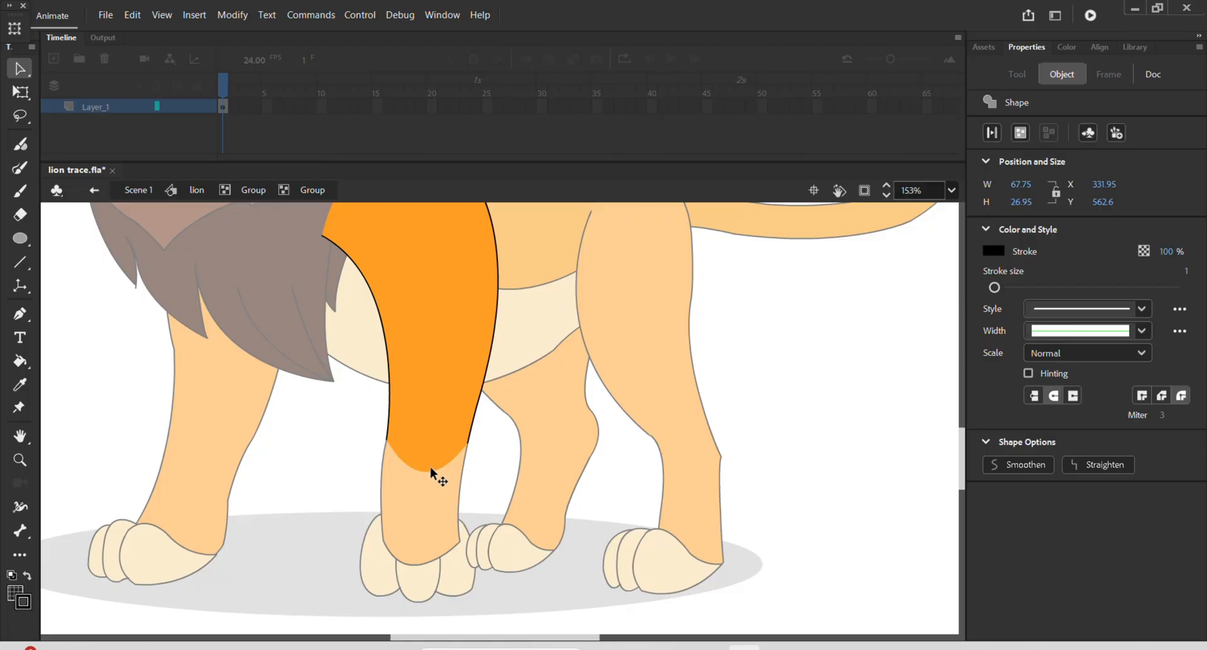
key("Delete")
Inside the lower front leg group, bend the top edge upward into a rounded joint overlap without a stroke
left_click(422, 488)
double_click(425, 469)
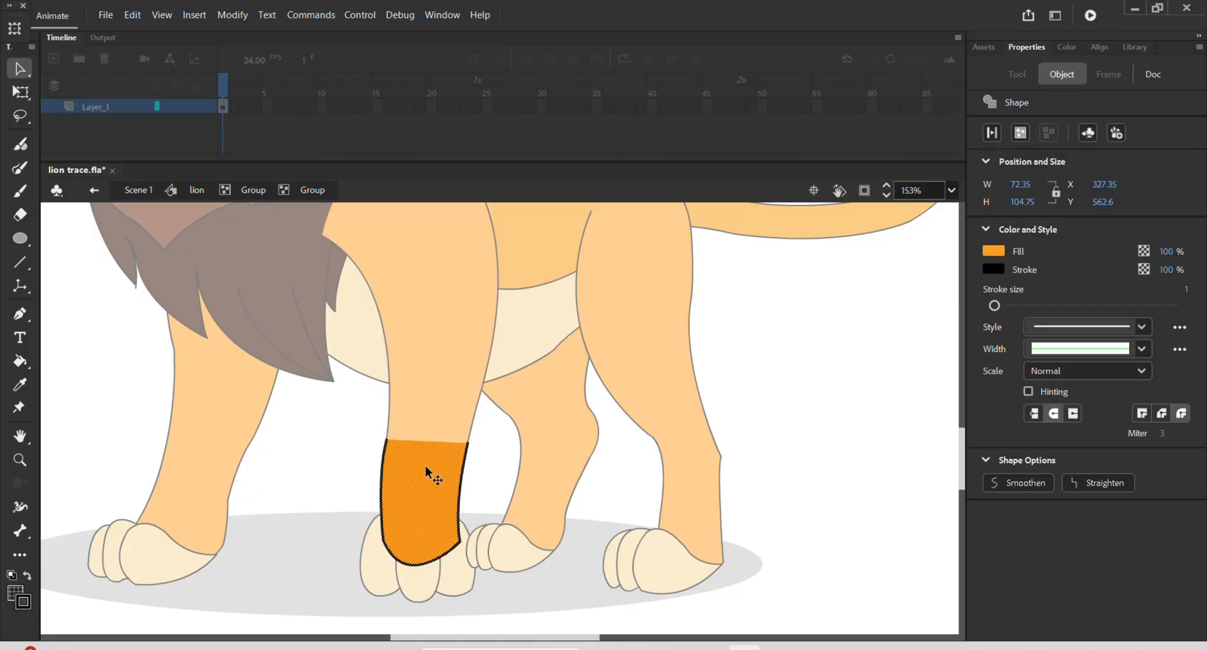
left_click(431, 429)
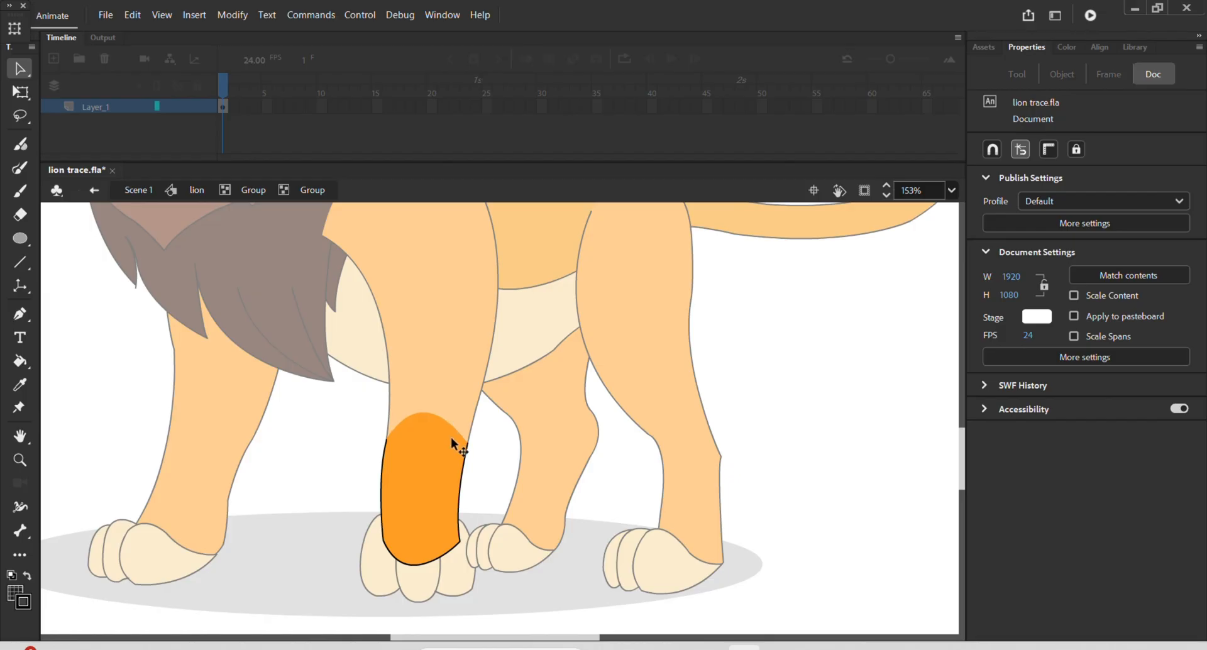
Return to the lion symbol and break the front leg's outer group apart into its upper and lower leg groups
double_click(467, 469)
scroll(423, 477, "down", 2)
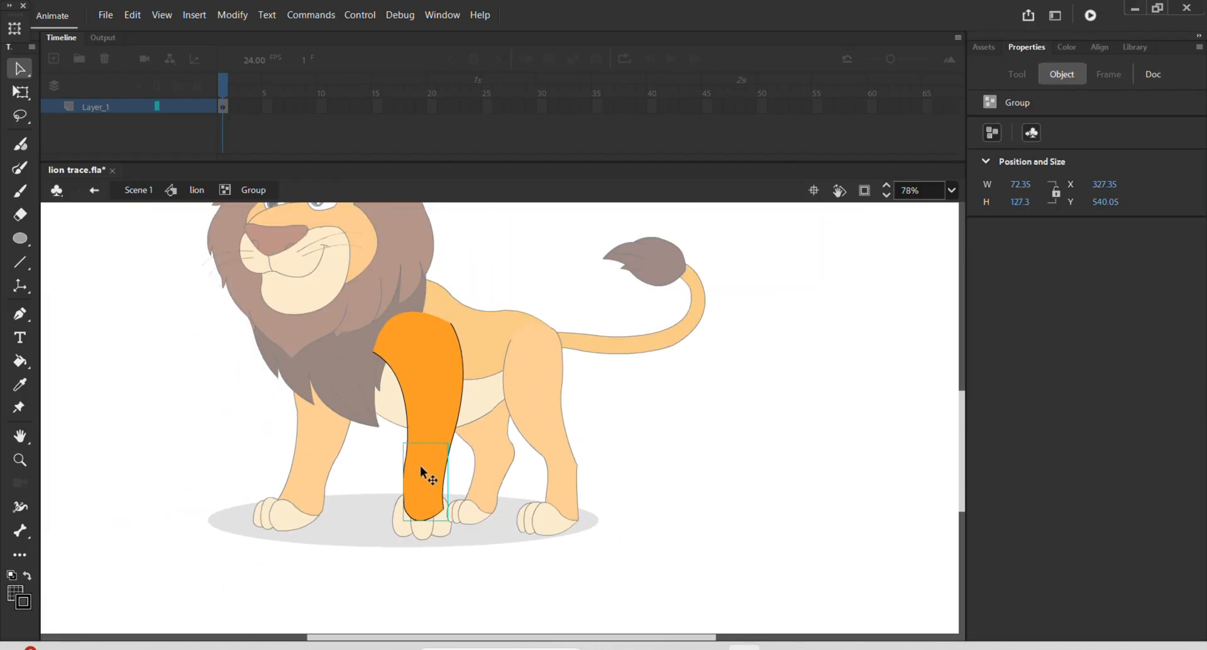
double_click(378, 448)
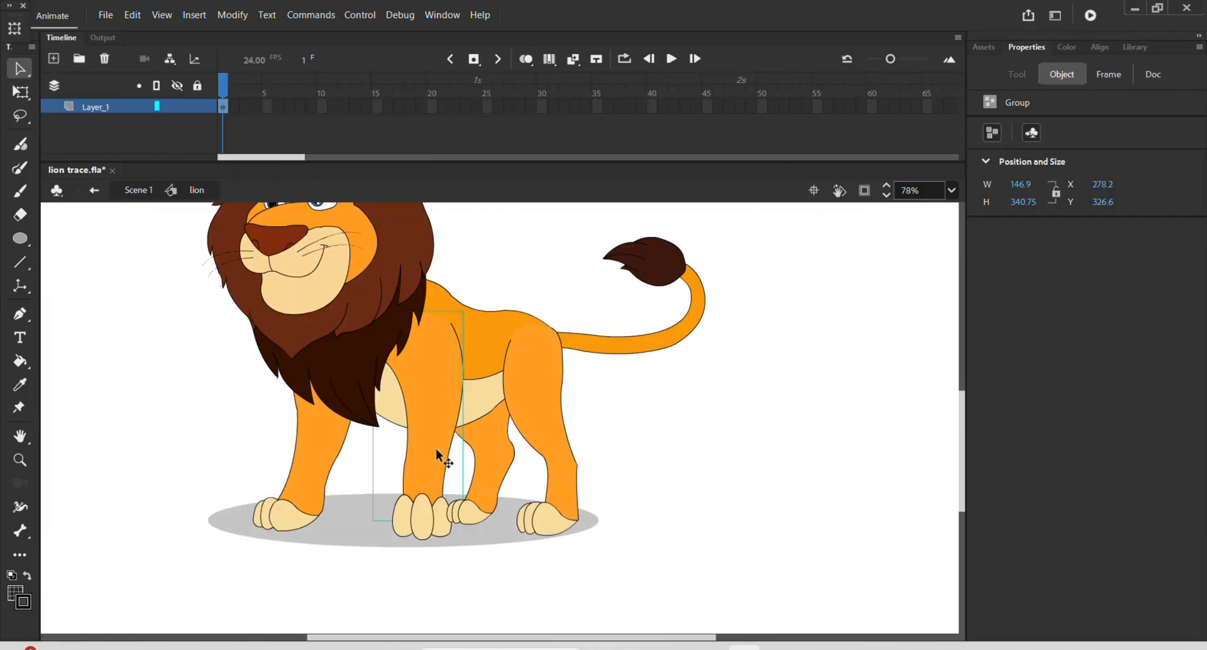
scroll(428, 384, "up", 1)
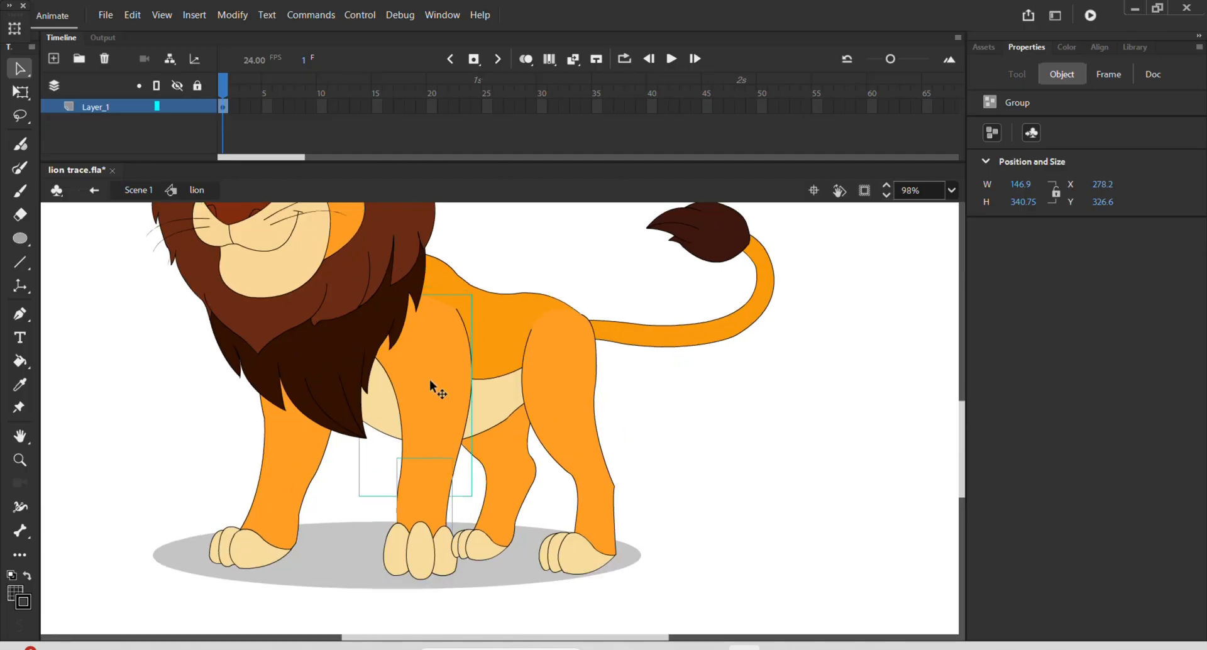
left_click(635, 442)
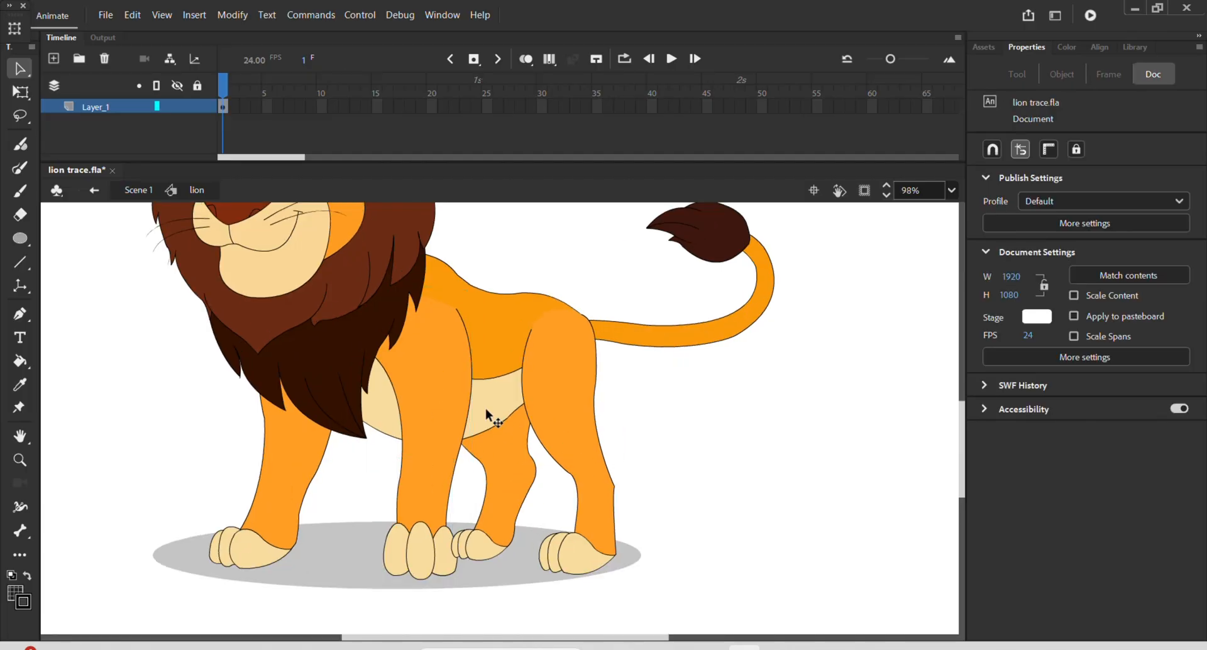
left_click(547, 405)
left_click(432, 415)
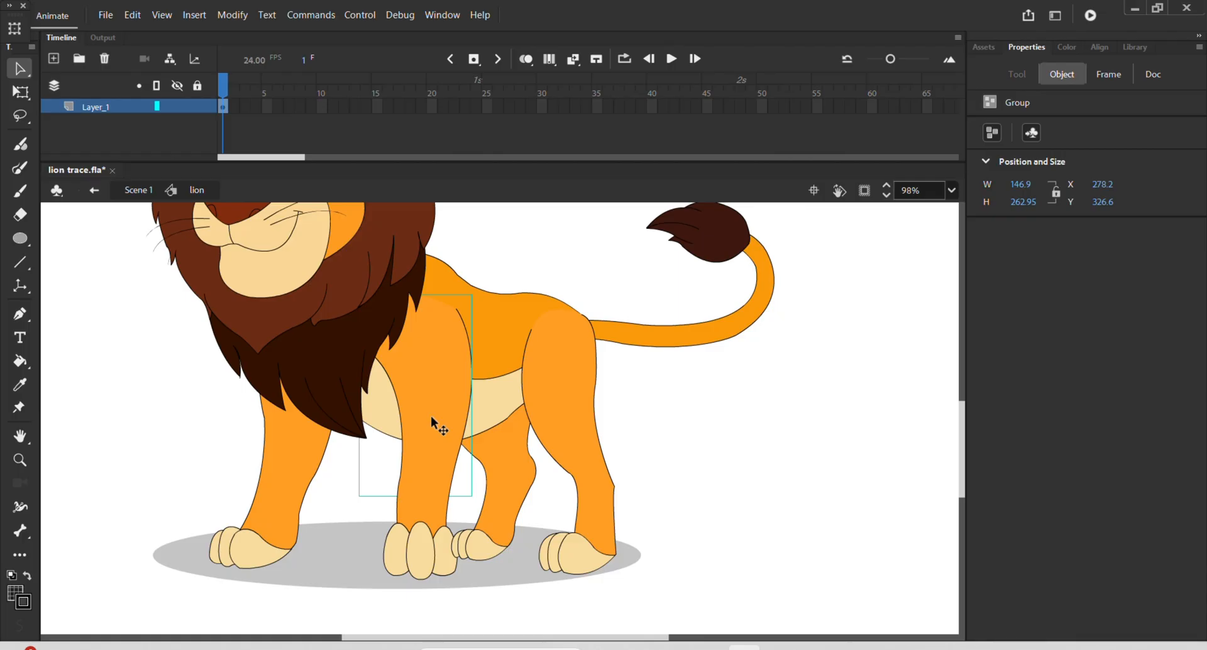
left_click(543, 408)
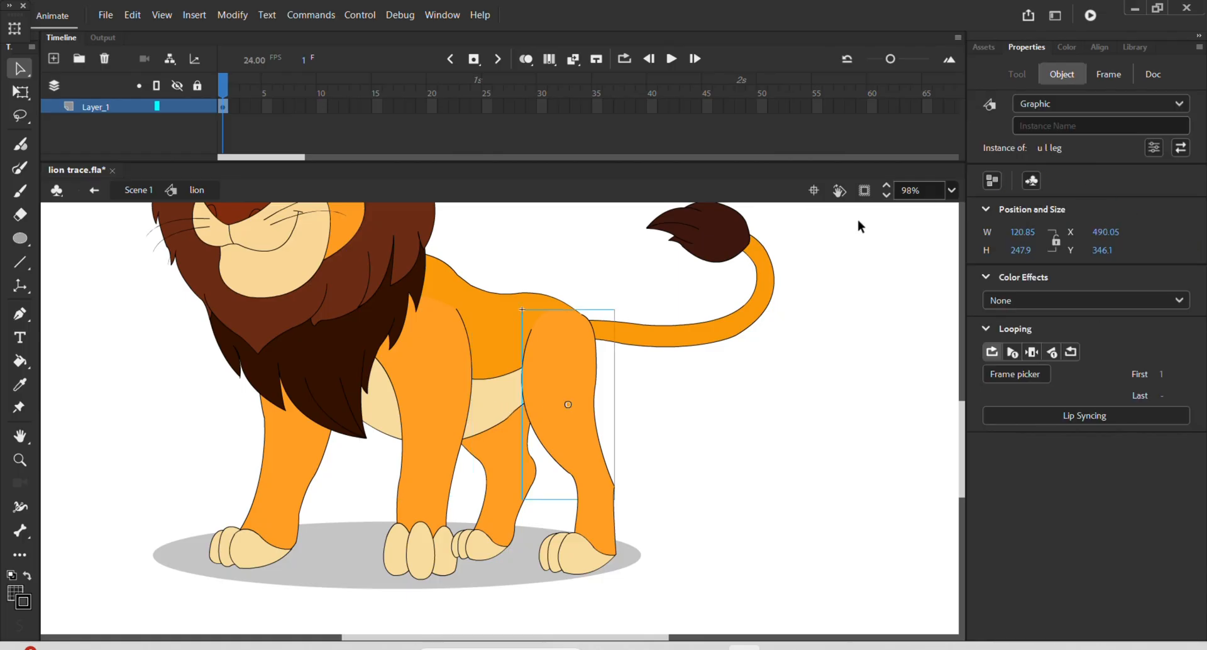
Convert the upper front leg group into a Graphic symbol named "u l leg 2" and restack it behind the mane
left_click(427, 402)
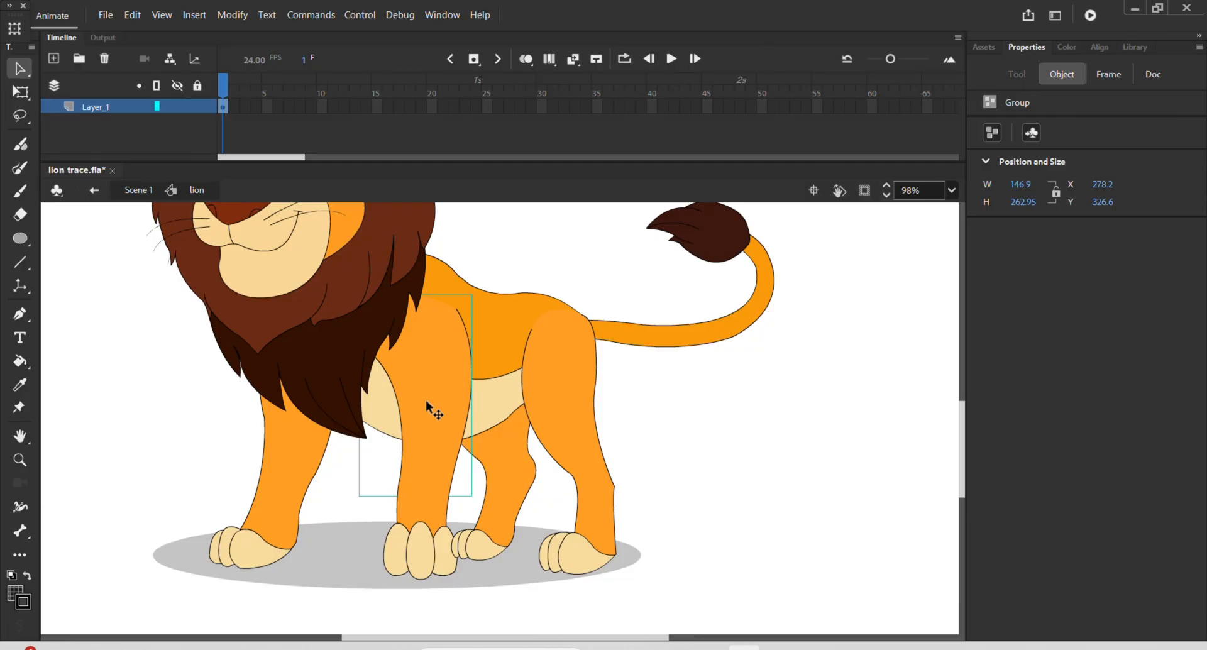
double_click(425, 400)
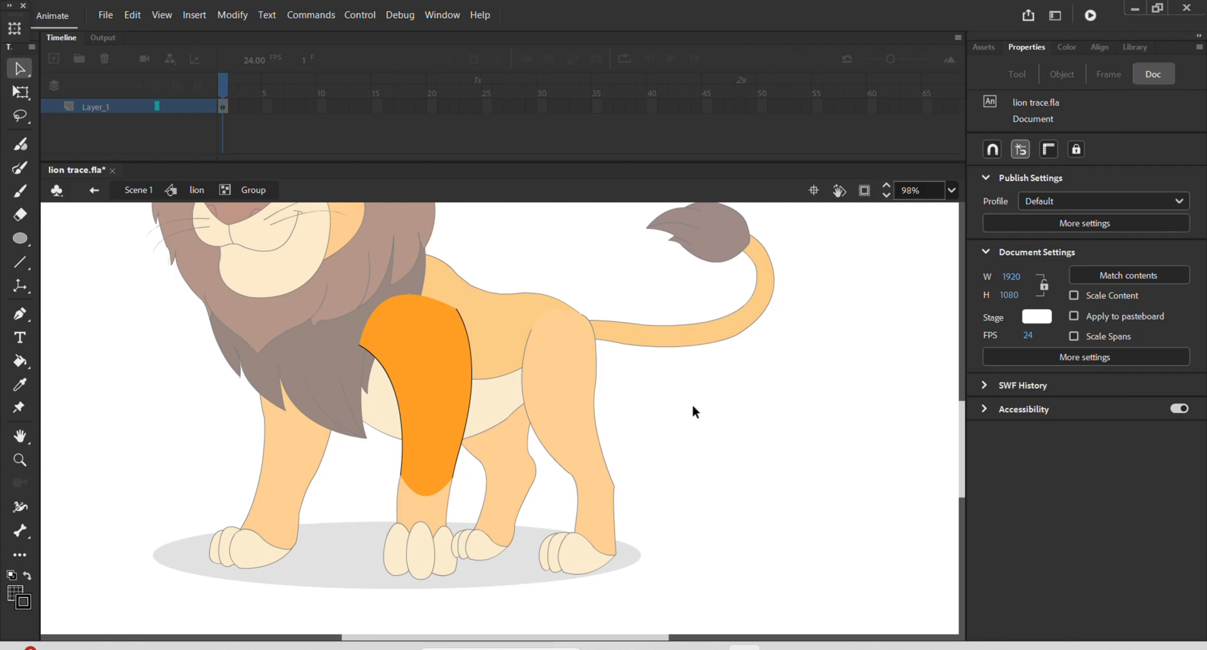
double_click(632, 400)
key("F8")
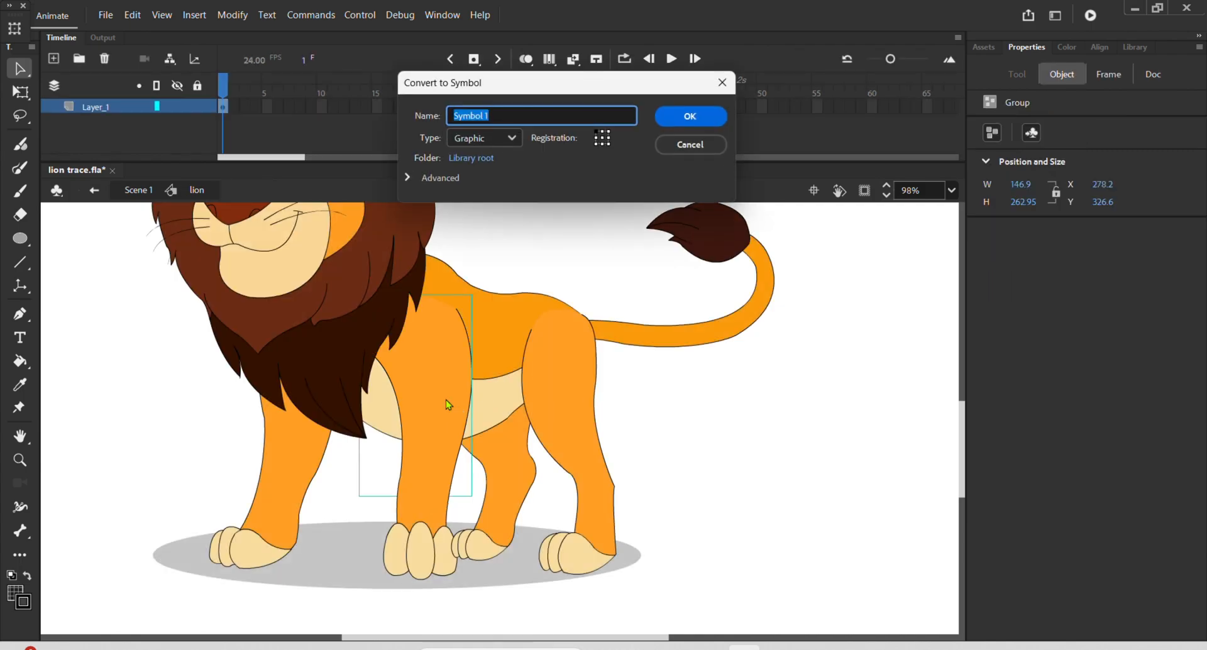
type("u l leg")
key("Return")
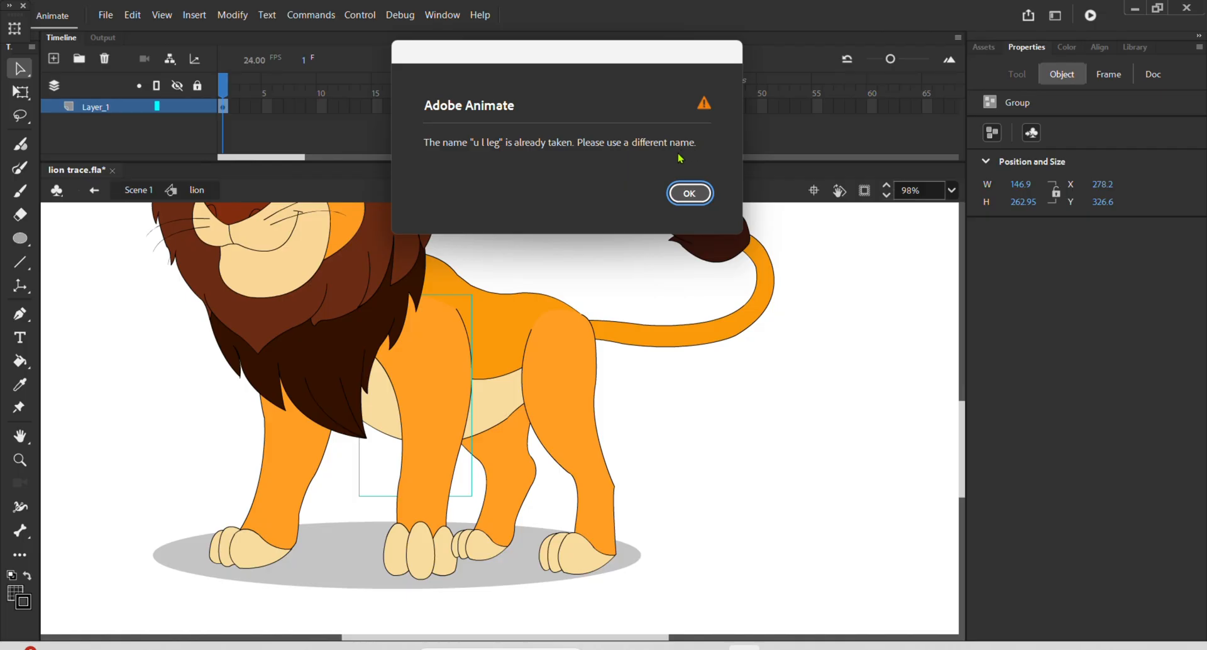
left_click(694, 194)
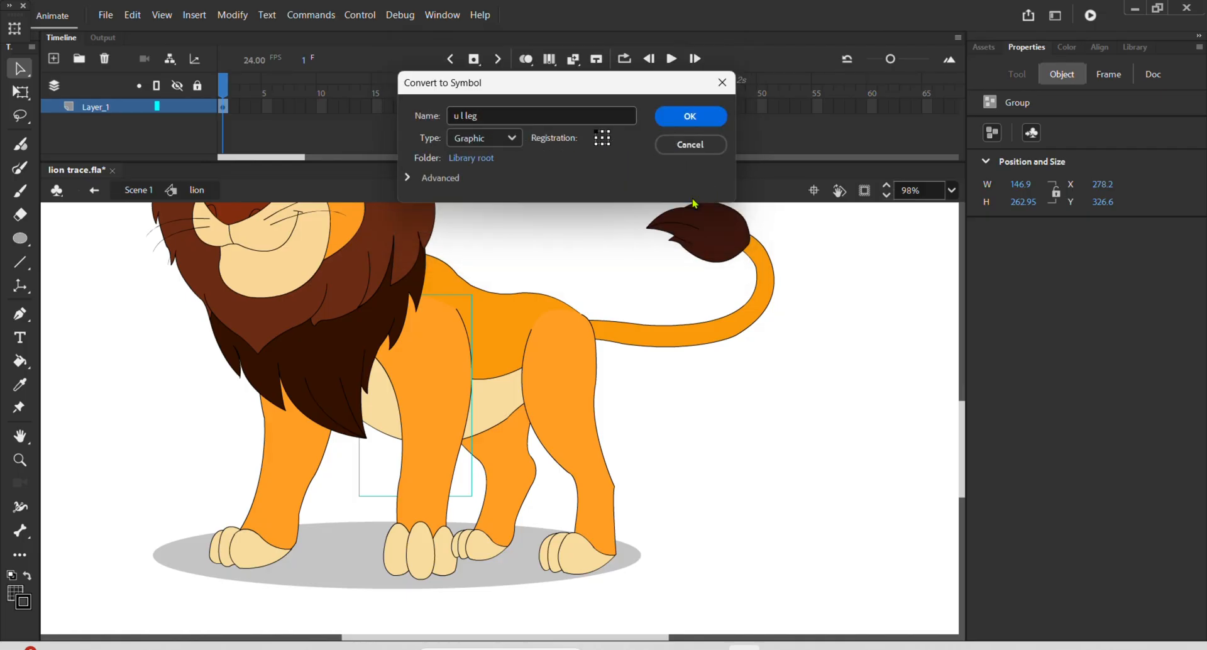
left_click(515, 115)
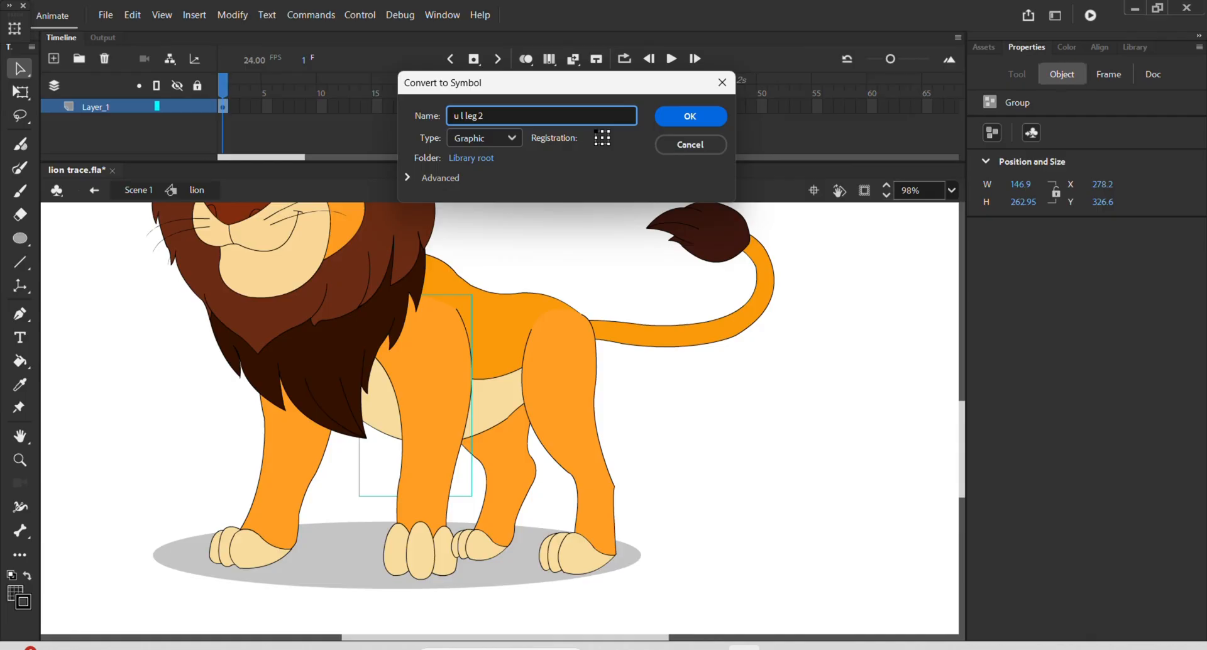
key("Return")
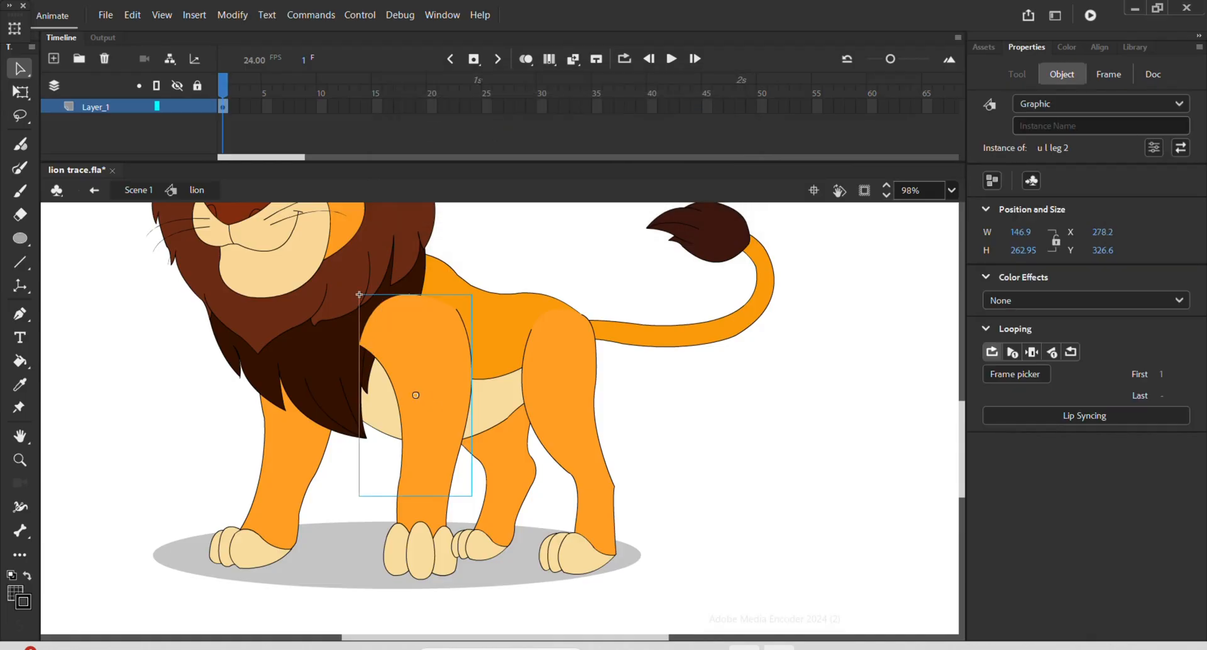
key("ctrl+Down")
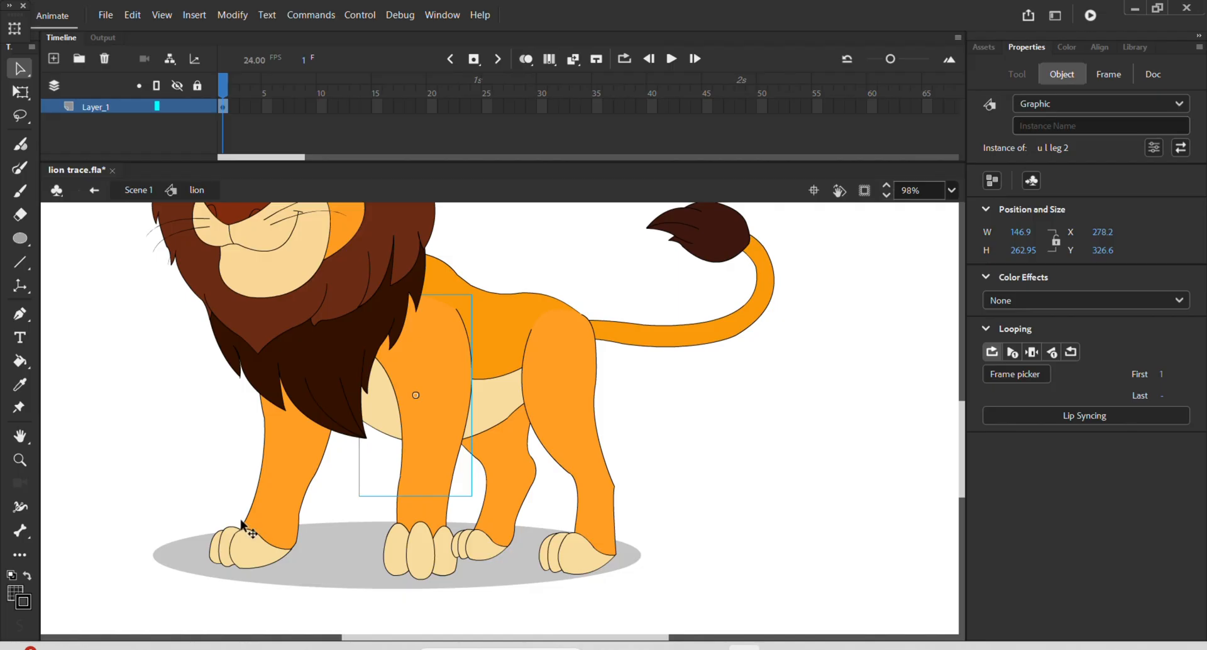
Convert the front leg's lower group together with its paw into a Graphic symbol named "l l l 2"
left_click(421, 517)
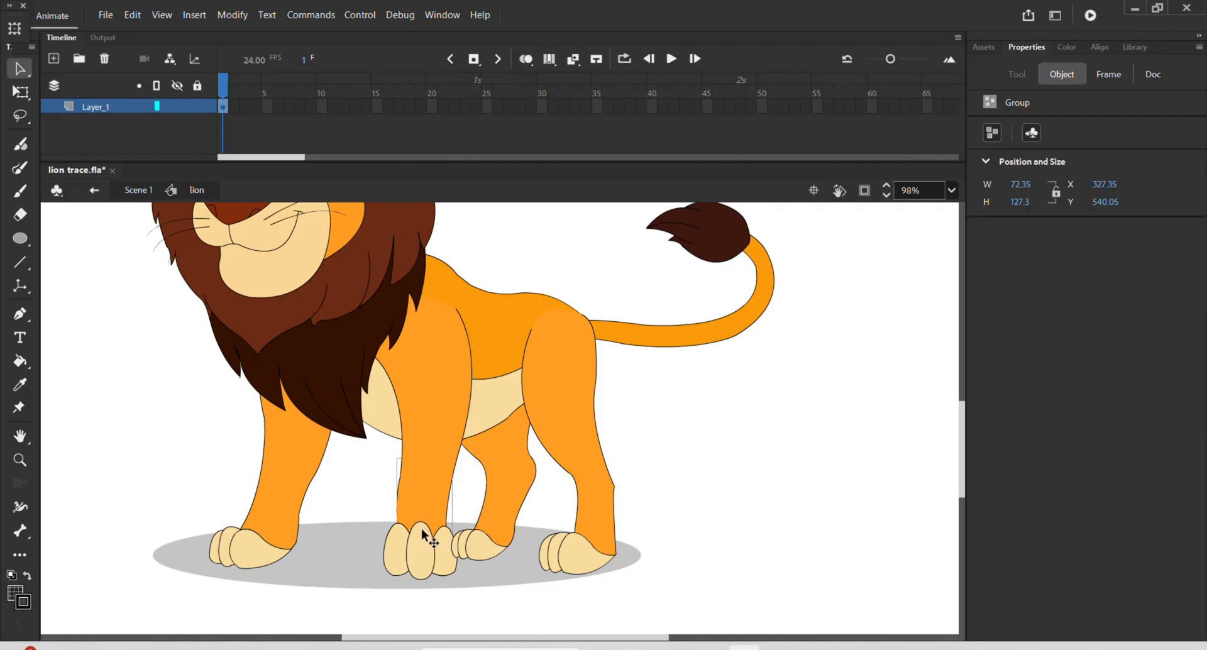
left_click(421, 547)
key("F8")
type("l")
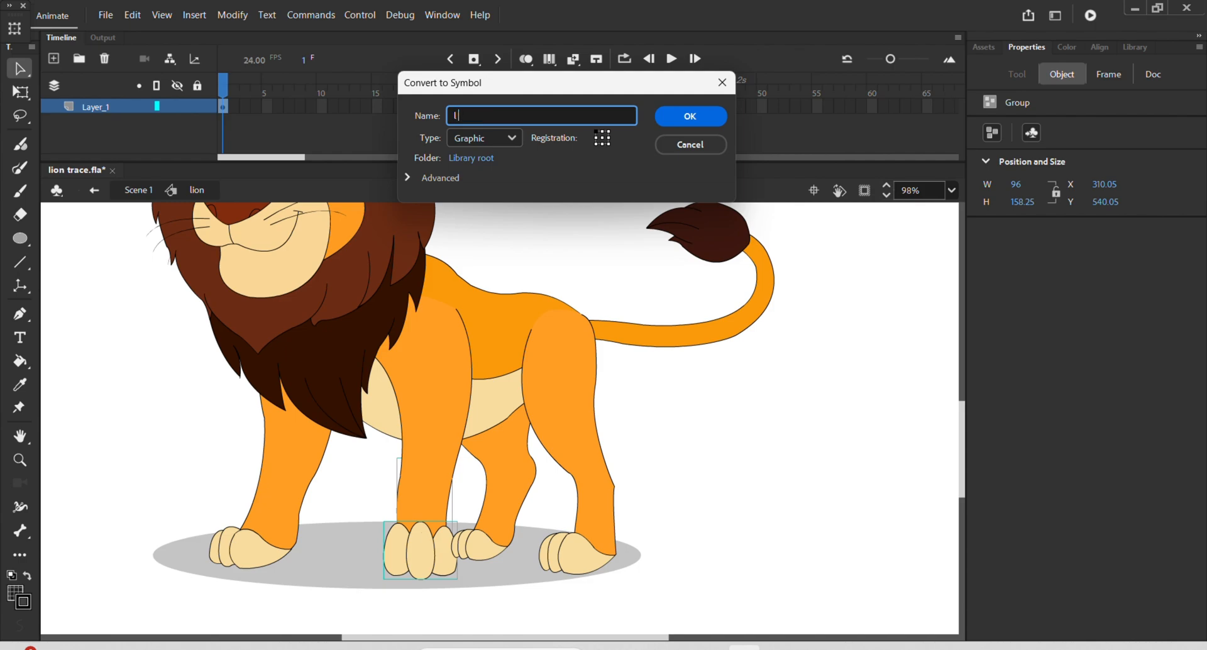
type("ll")
key("Return")
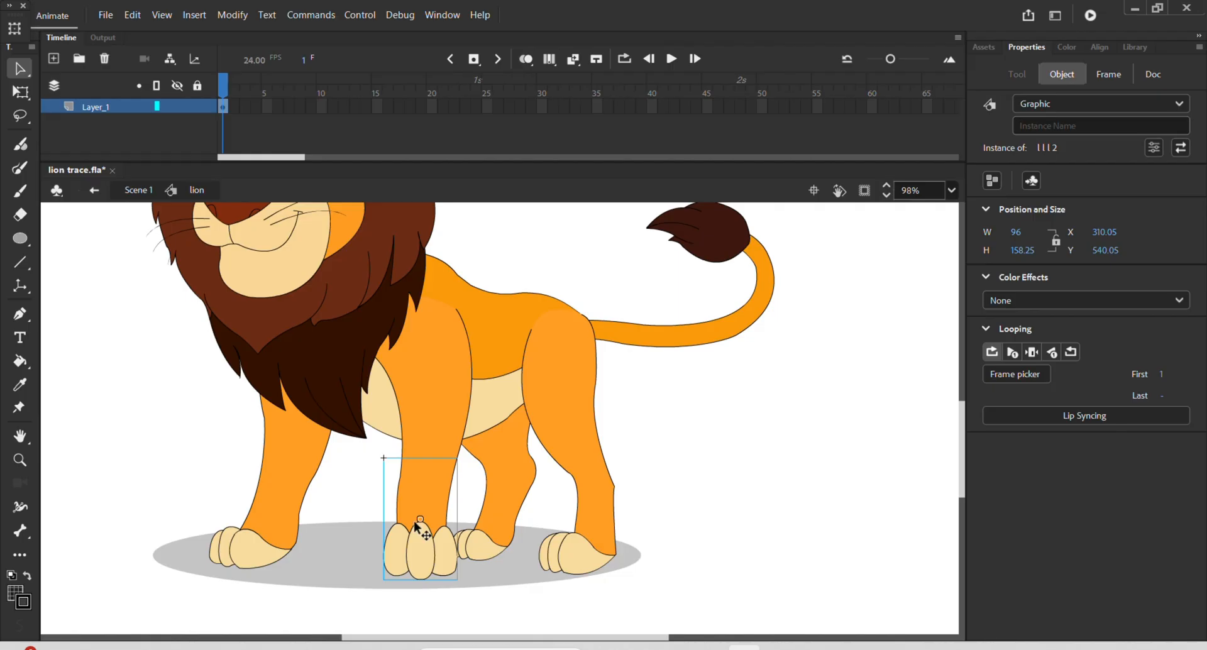
Inside the far hind leg's group, draw a slanted cut line across the knee joint and delete its overhanging ends
scroll(472, 448, "down", 2)
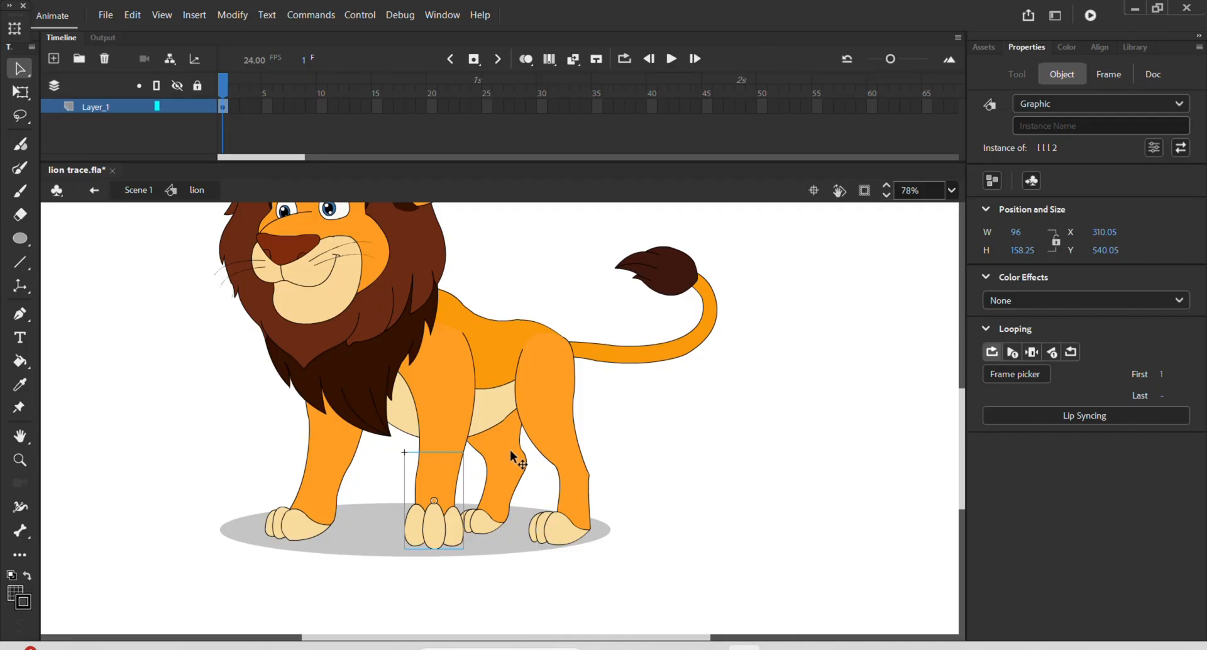
double_click(510, 450)
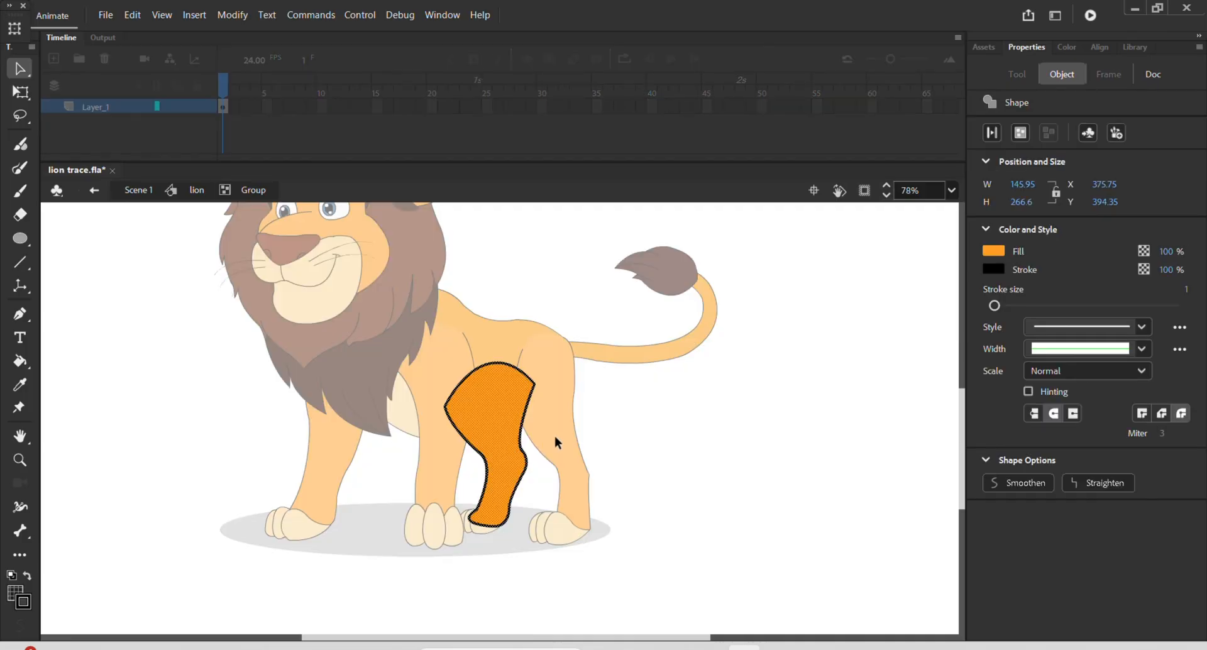
scroll(547, 452, "up", 2)
left_click(636, 417)
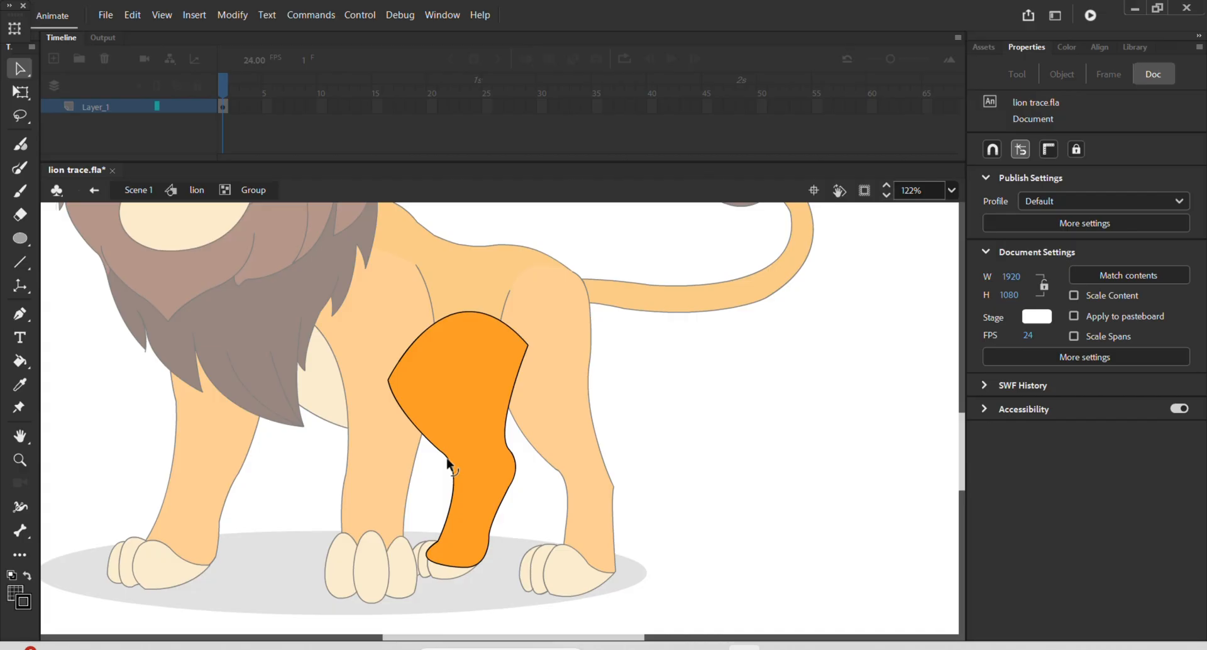
scroll(448, 464, "up", 3)
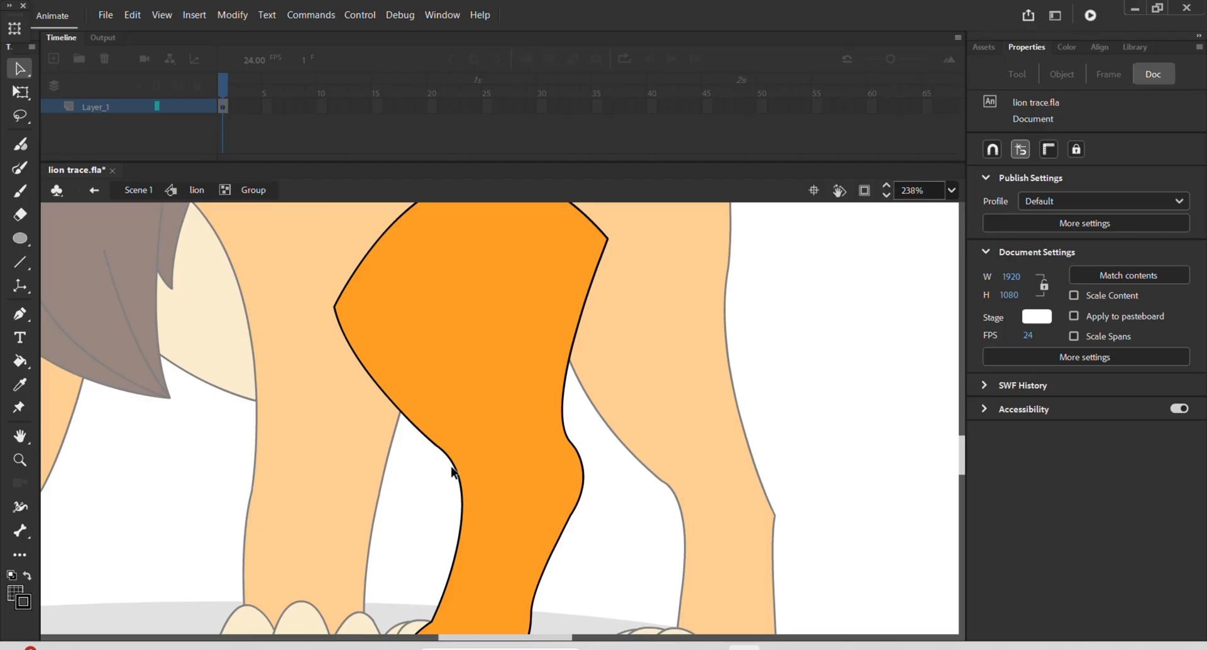
key("n")
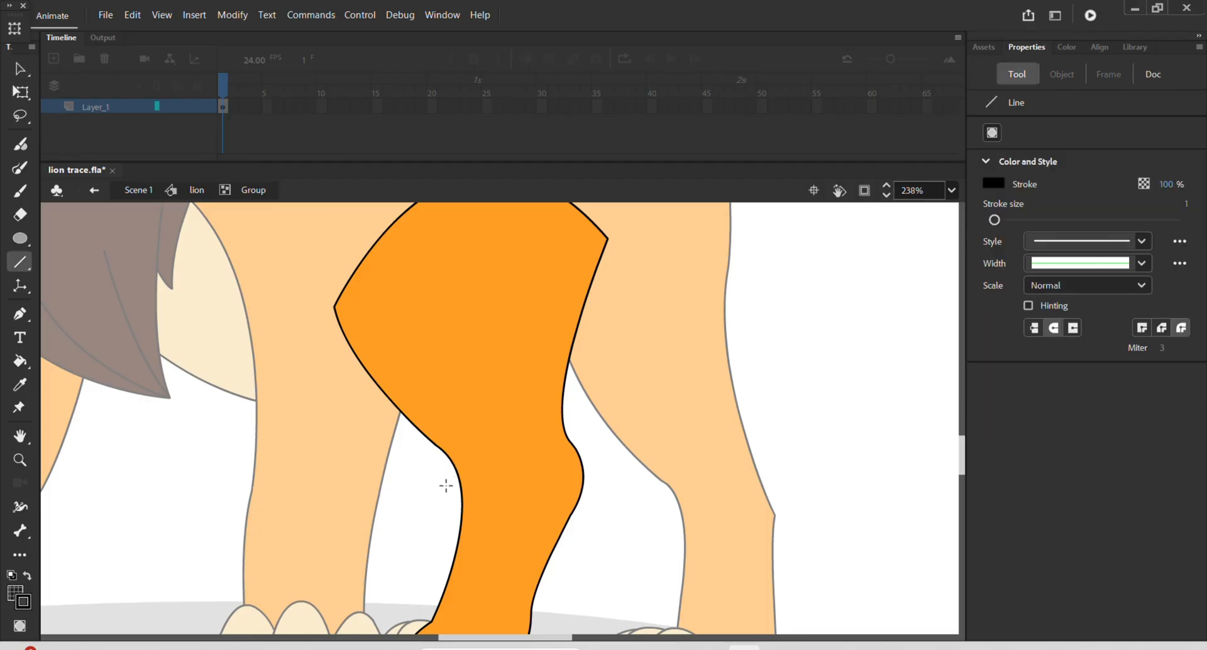
left_click_drag(446, 486, 596, 430)
key("v")
left_click(585, 435)
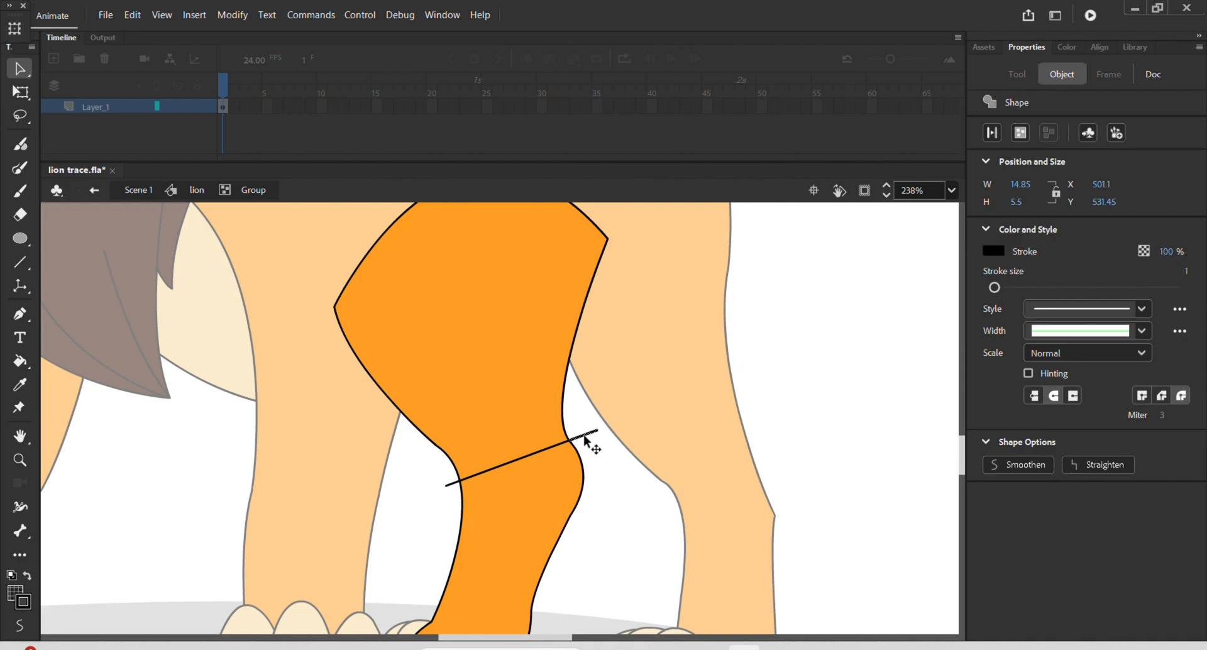
key("Delete")
left_click(451, 483)
key("Delete")
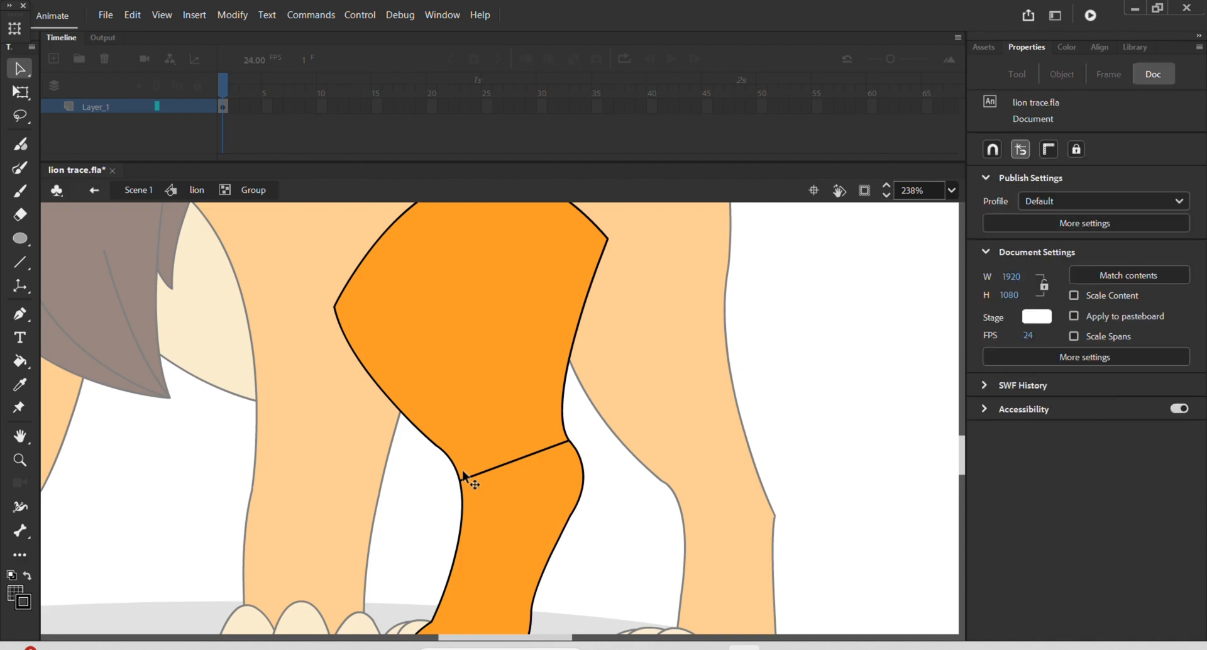
Group the far hind leg's parts above and below the cut line as separate upper and lower groups
scroll(464, 476, "down", 2)
left_click(477, 424)
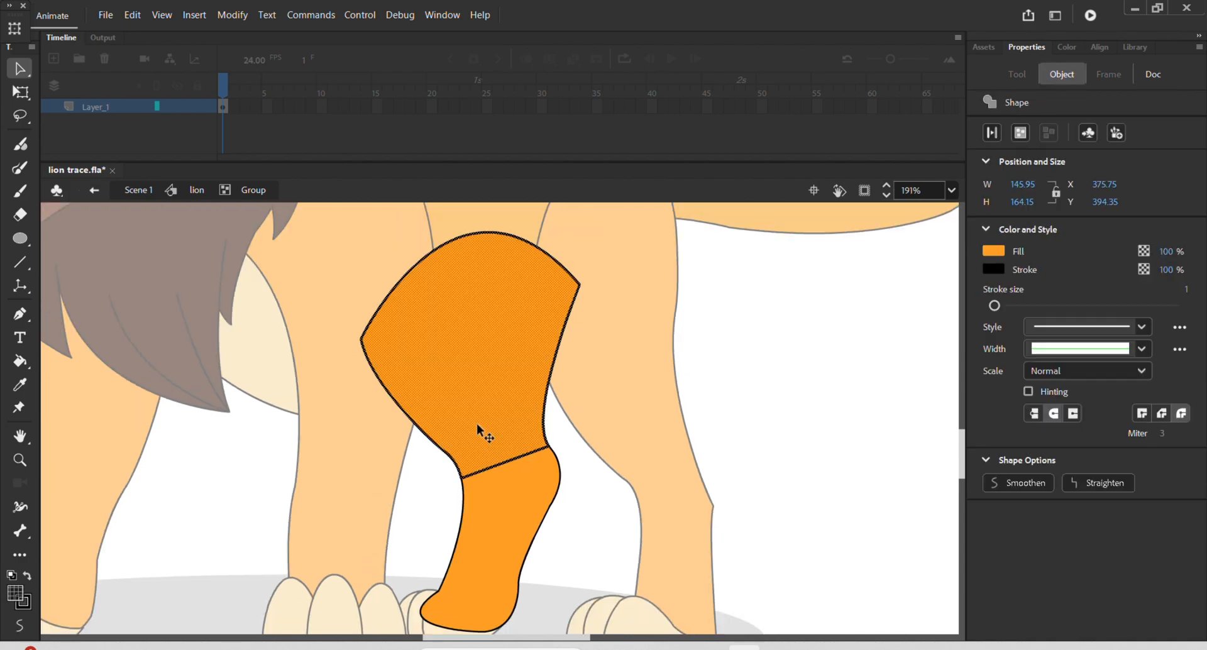
key("ctrl+g")
left_click(497, 508)
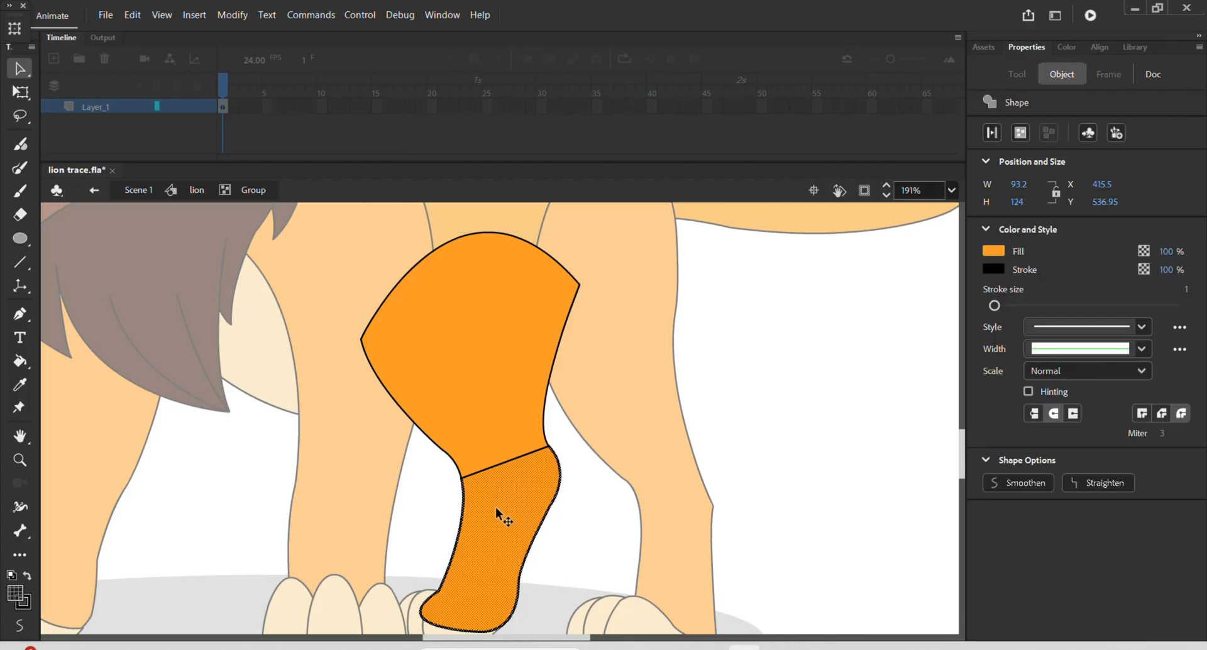
key("ctrl+g")
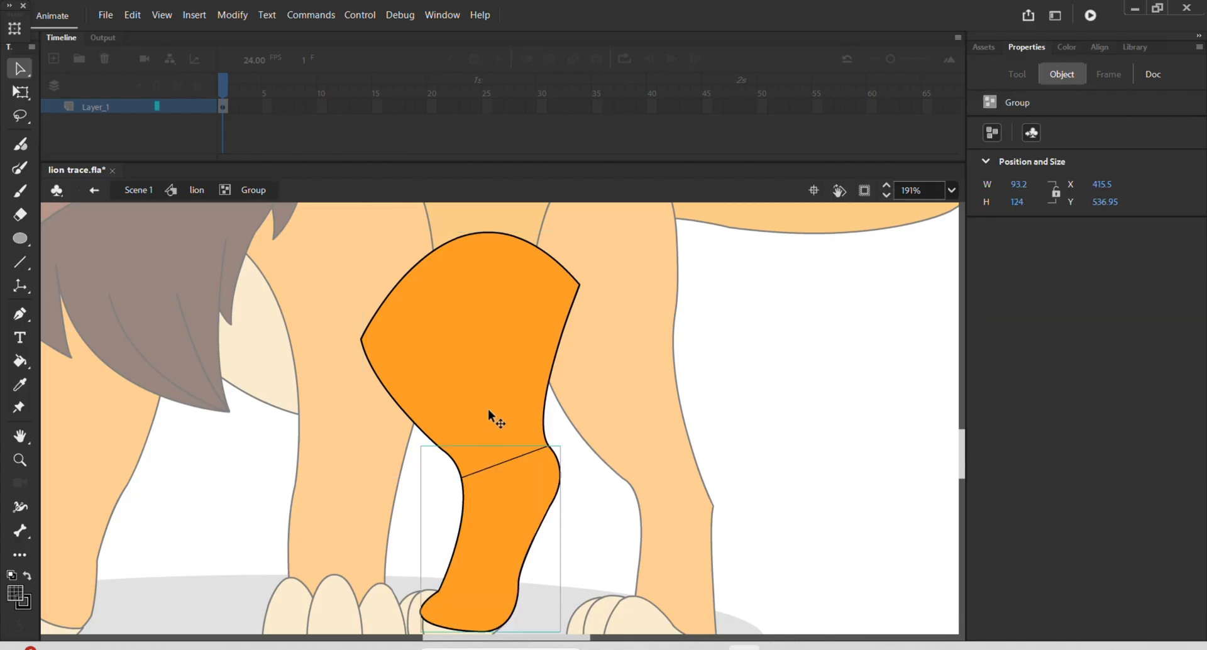
Inside the far hind leg's upper group, bend the cut edge downward into a rounded joint overlap and delete its stroke
double_click(488, 409)
left_click(554, 463)
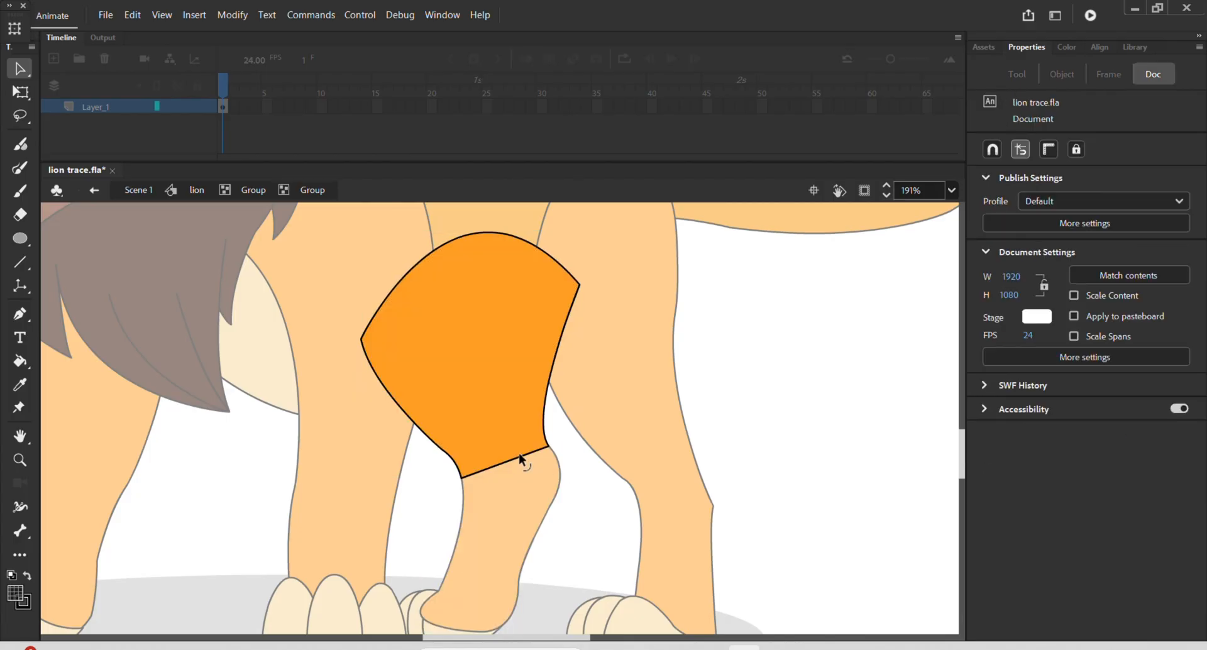
left_click_drag(519, 455, 530, 491)
left_click(527, 487)
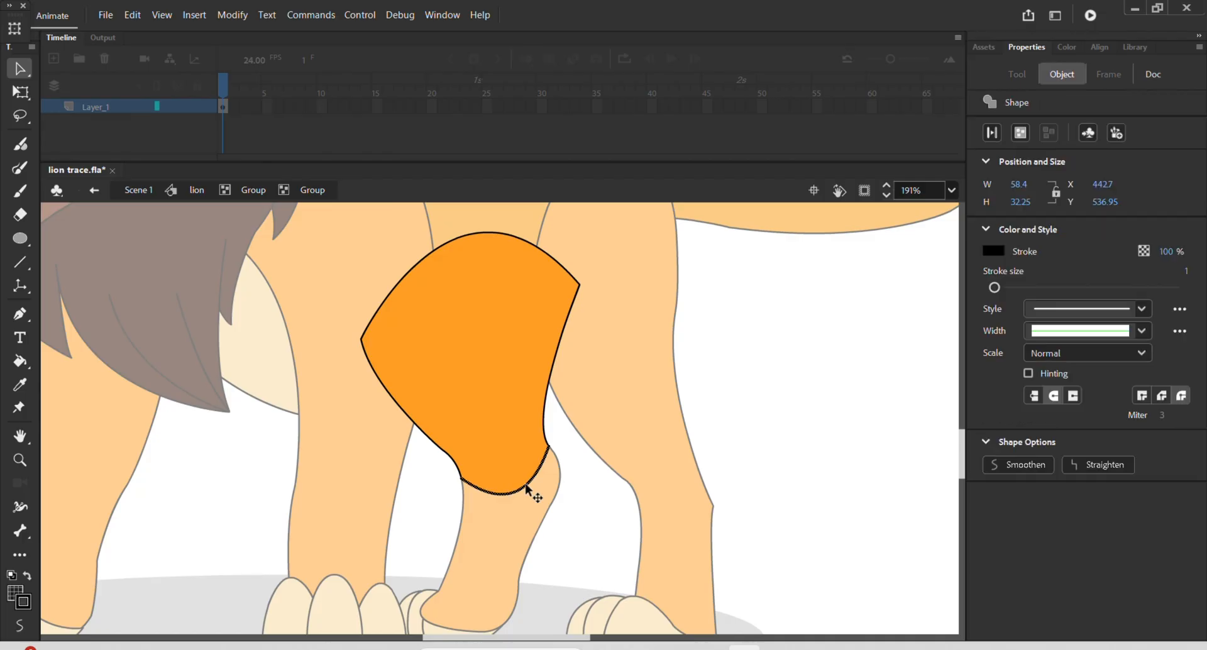
key("Delete")
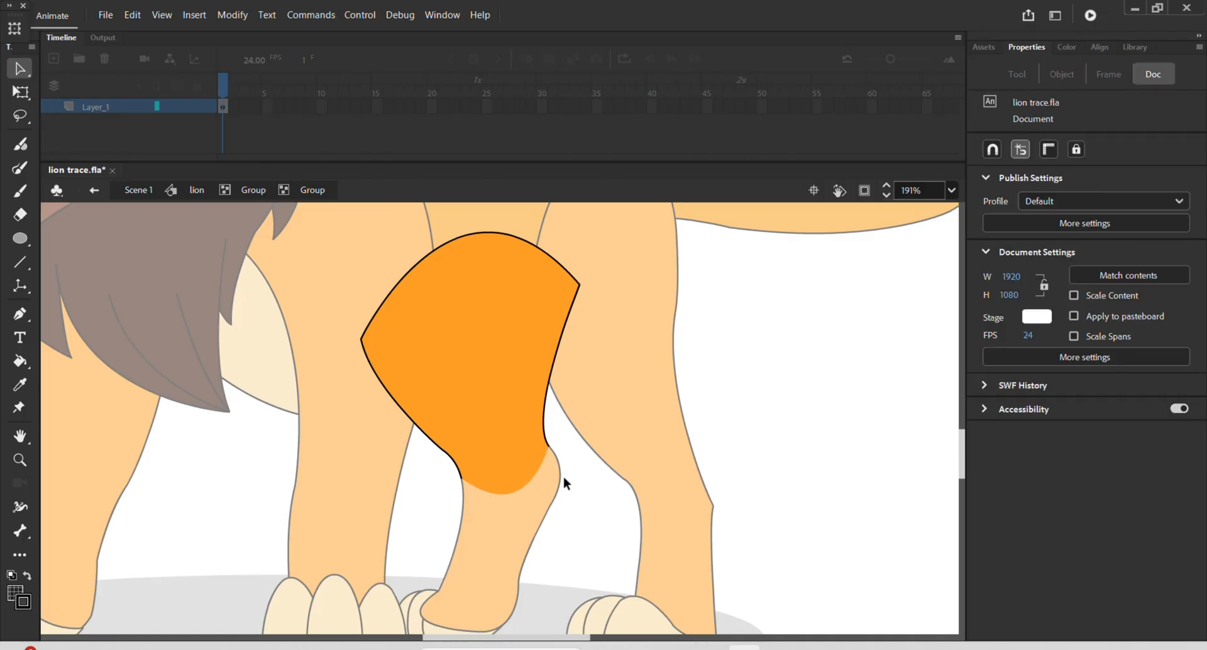
Inside the far hind leg's lower group, bend the cut edge upward into a rounded joint overlap without a stroke
double_click(563, 476)
double_click(537, 489)
left_click(511, 443)
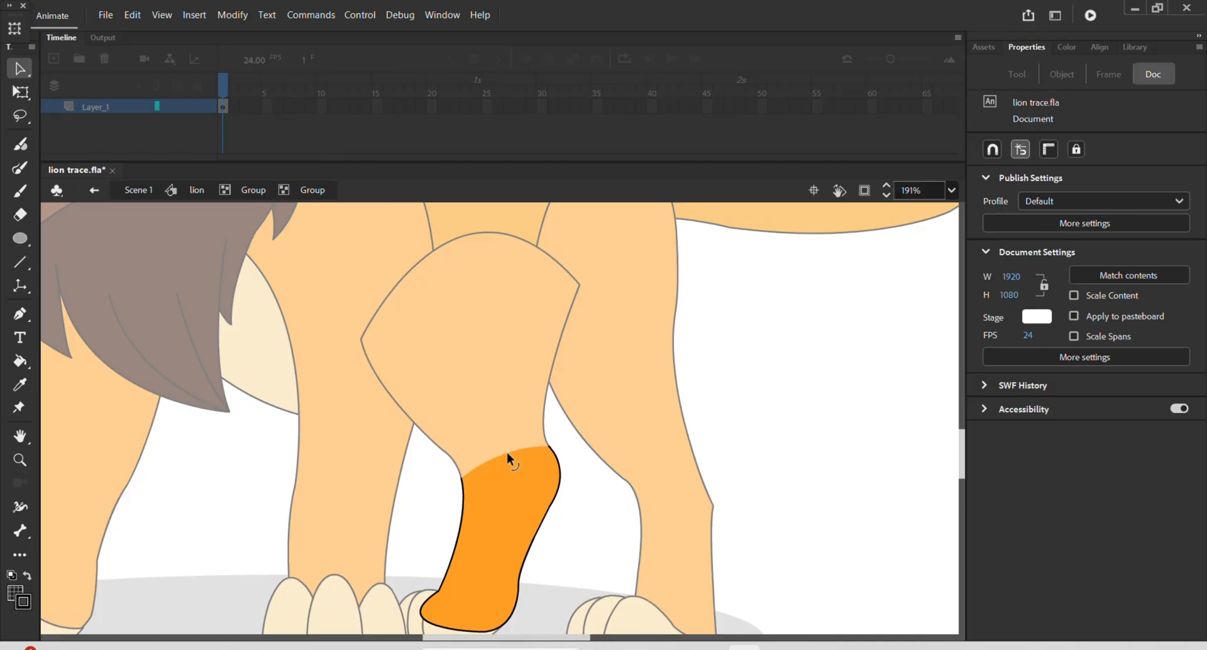
Return to the lion symbol and break the far hind leg's outer group apart into its upper and lower groups
double_click(579, 499)
scroll(571, 500, "down", 3)
double_click(579, 488)
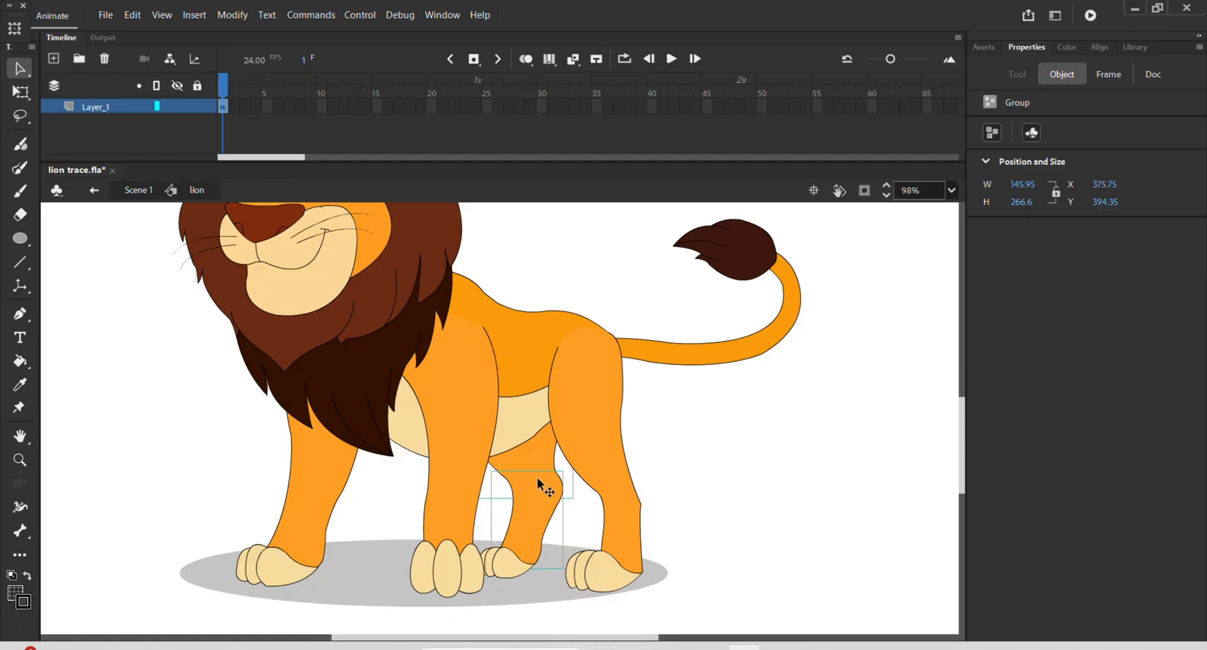
left_click(682, 406)
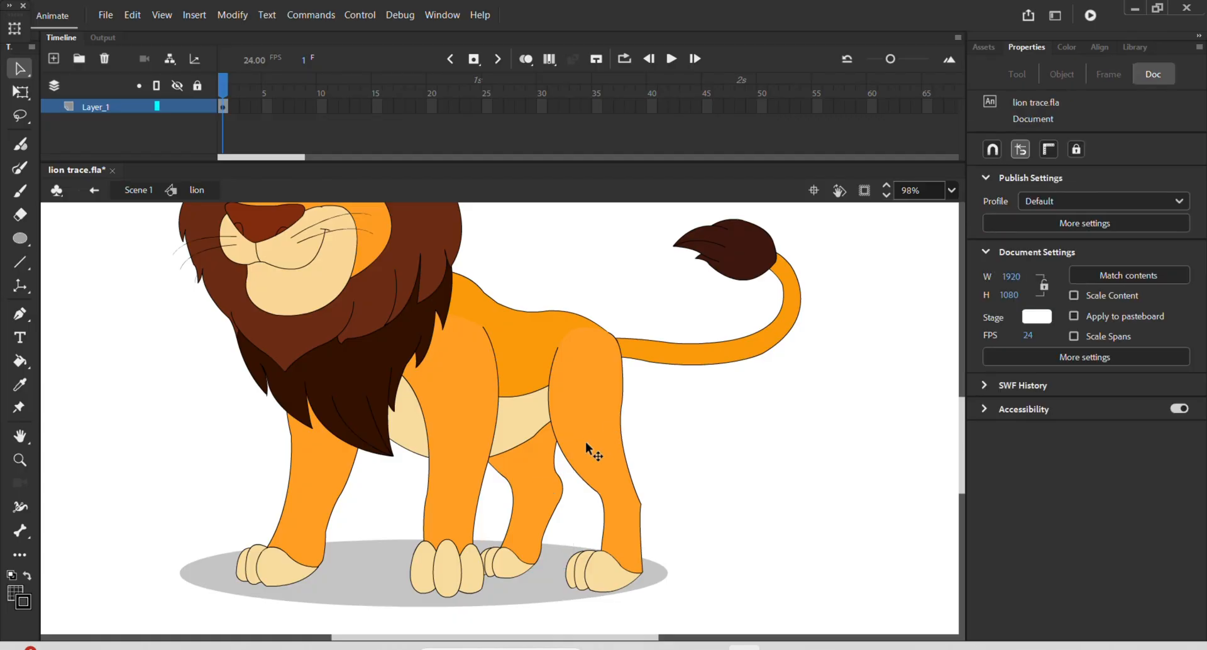
Convert the far hind leg's upper group into a Graphic symbol named "u r leg" and restack it behind the body and near legs
left_click(538, 458)
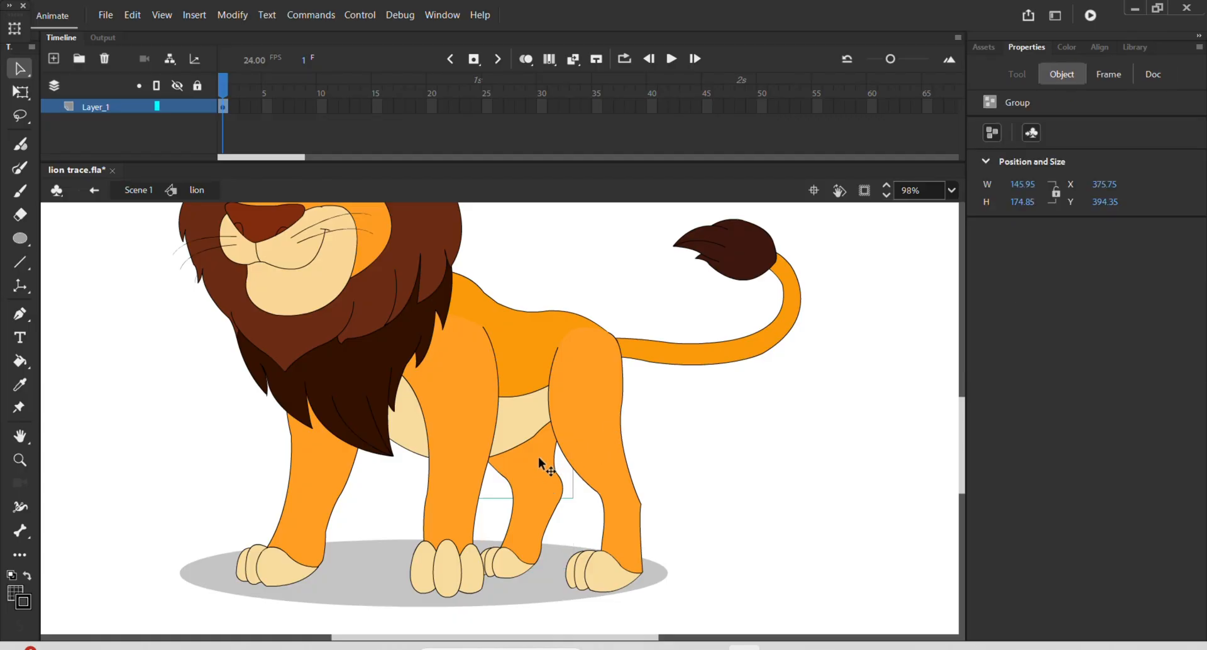
key("F8")
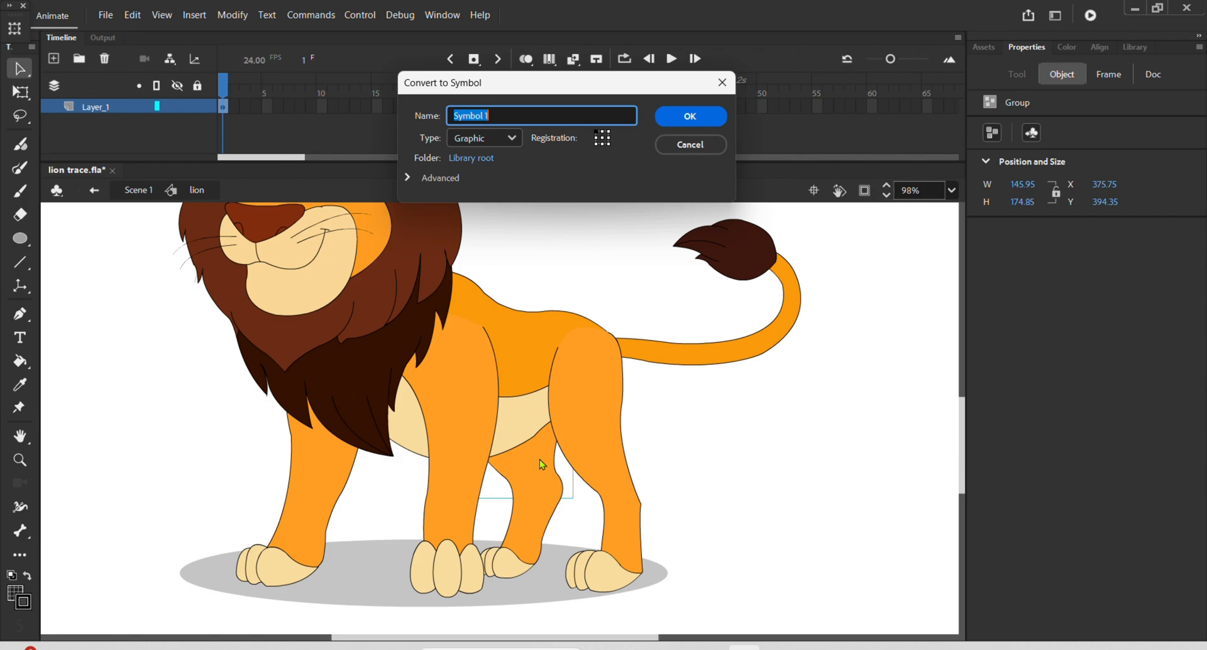
type("u r leg")
key("Return")
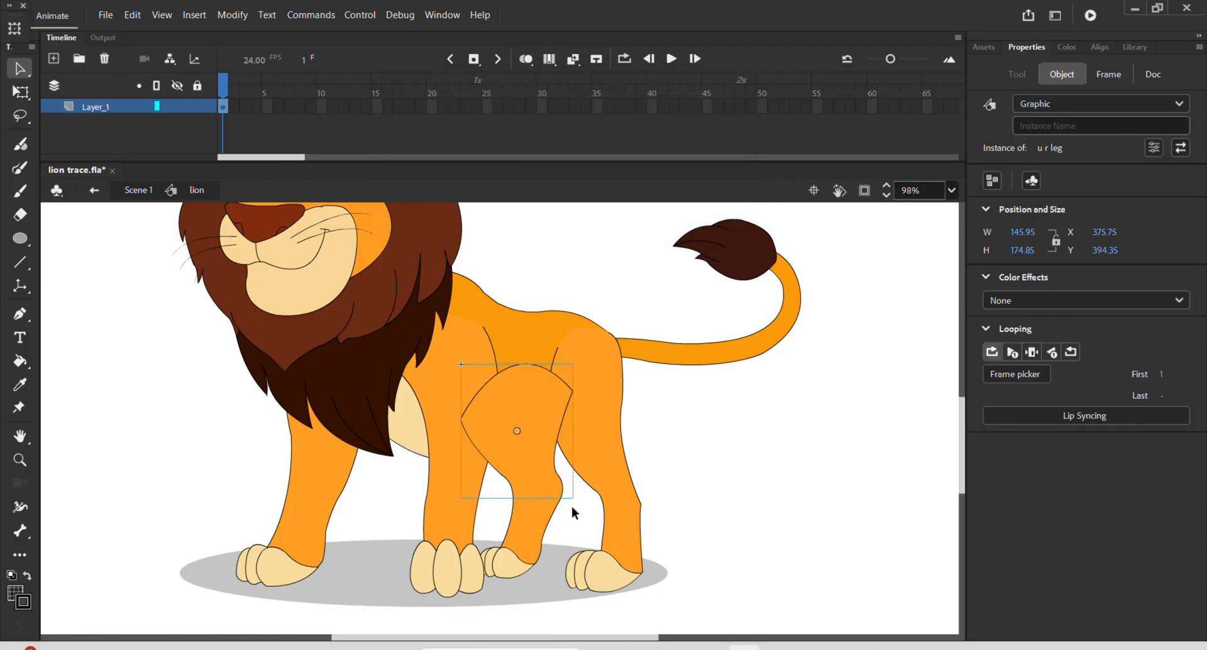
key("ctrl+x")
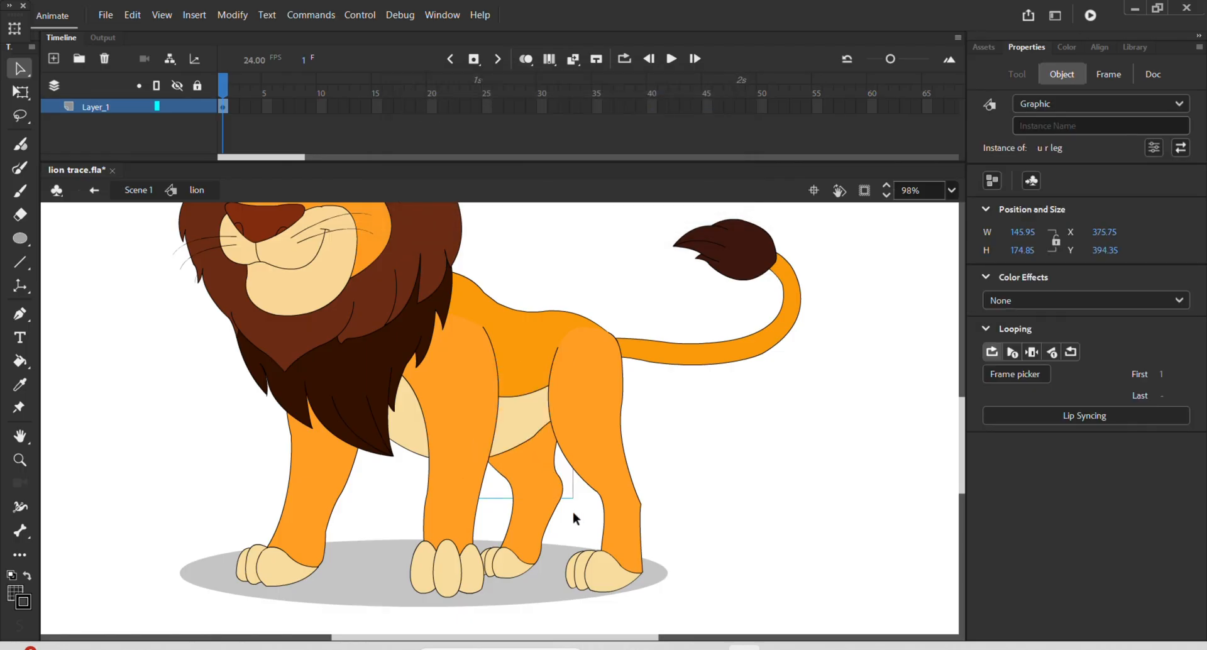
Convert the far hind leg's lower group together with its paw into a Graphic symbol named "l r leg"
left_click(532, 517)
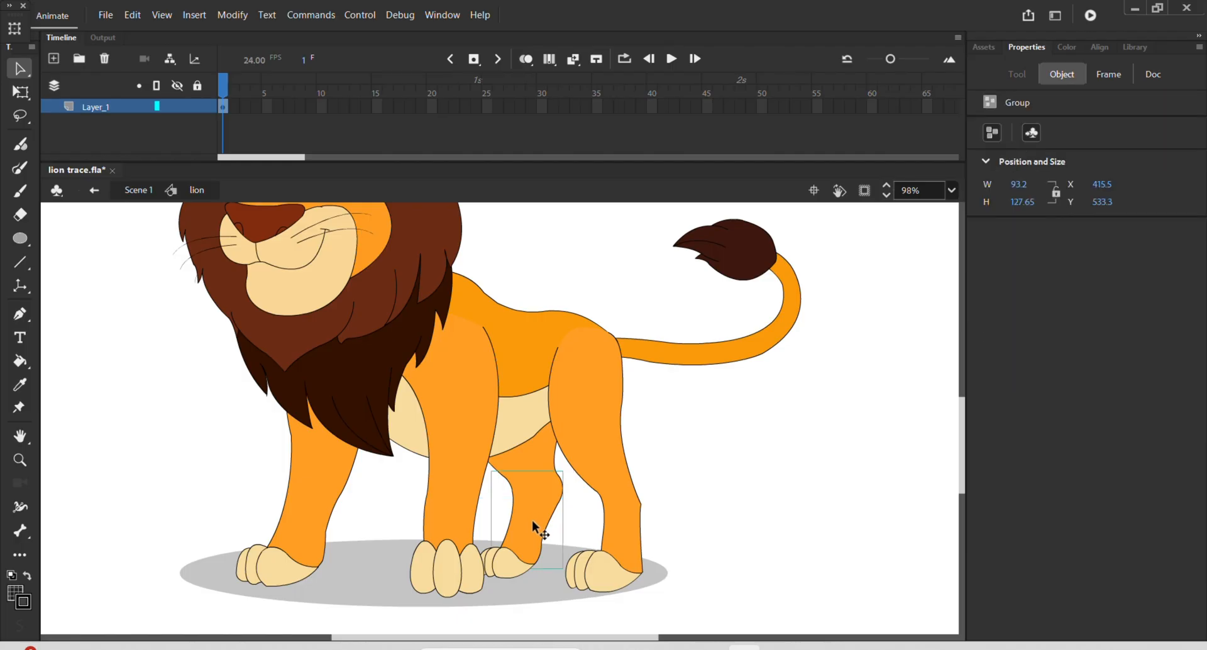
left_click(514, 559, "shift")
key("F8")
type("l")
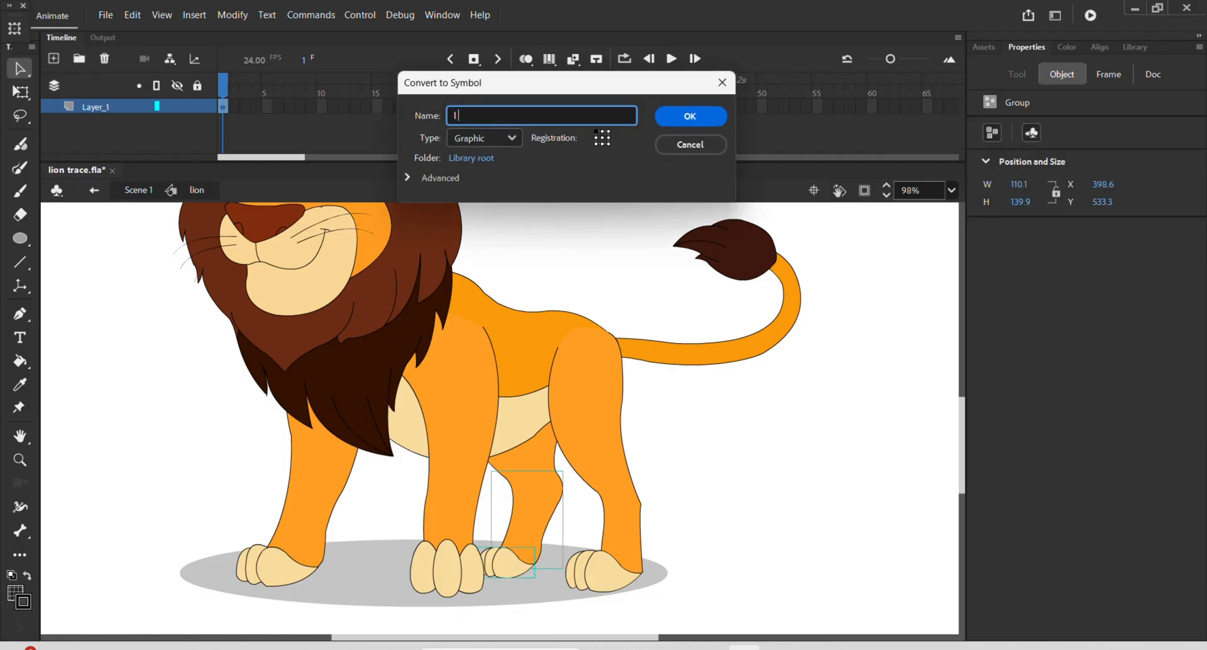
type(" r leg")
key("Return")
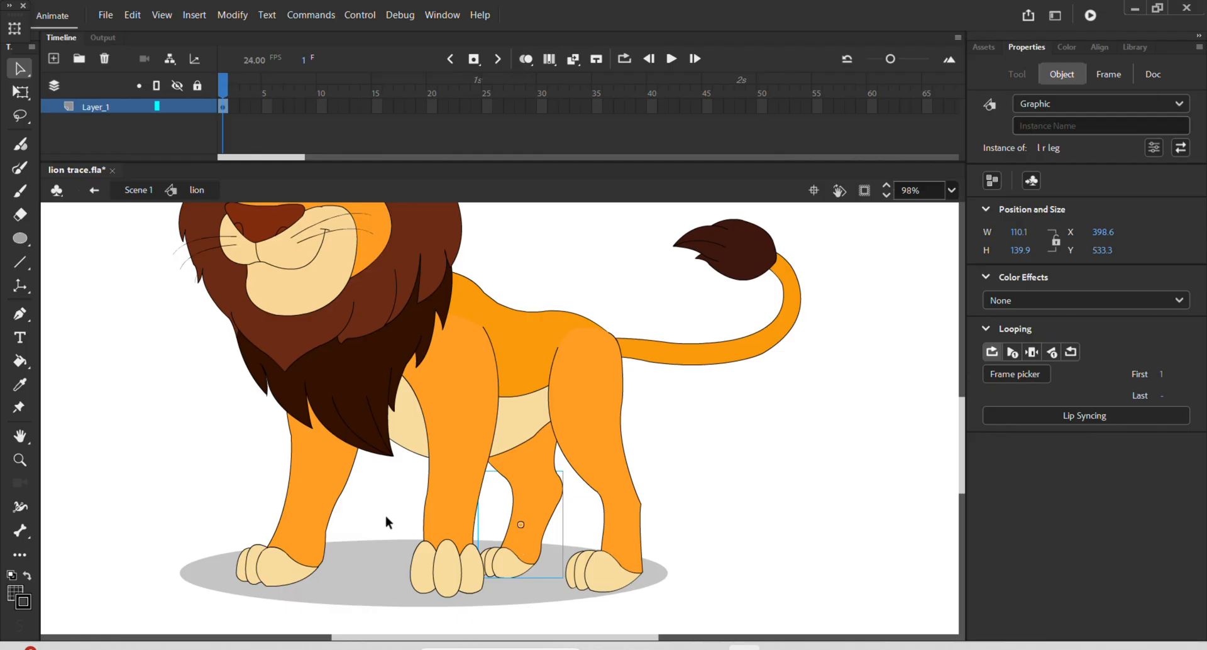
Open the far front leg's group for editing and clear the selection inside it
scroll(434, 487, "down", 1)
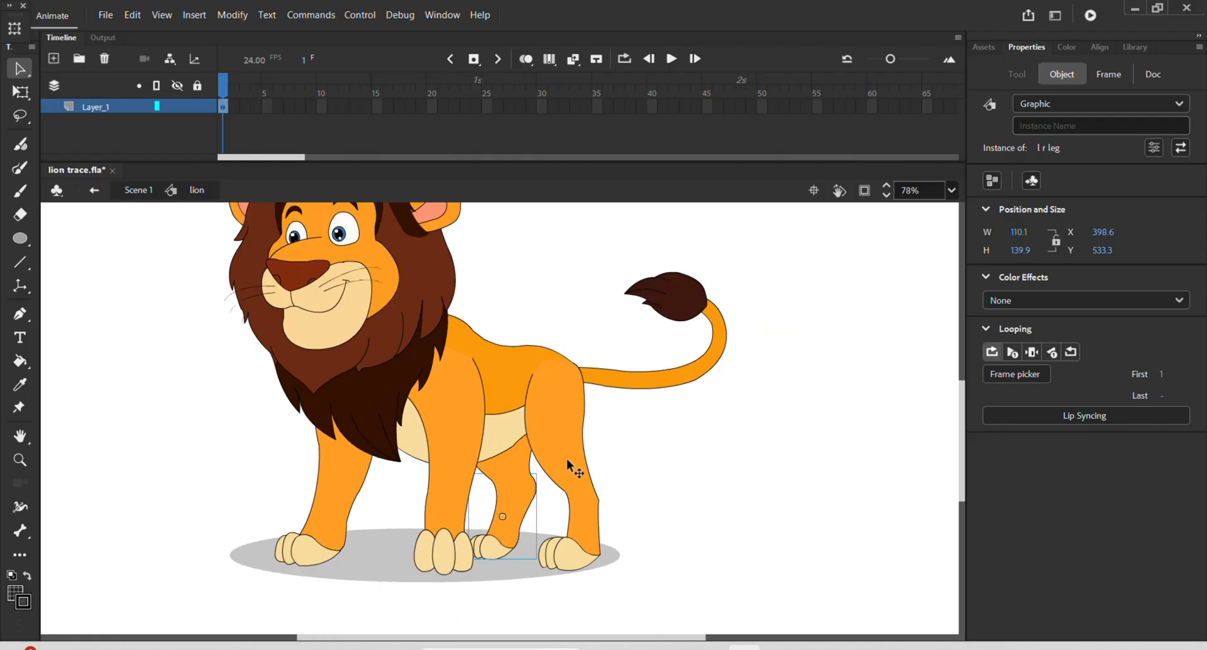
left_click(567, 460)
left_click(511, 512)
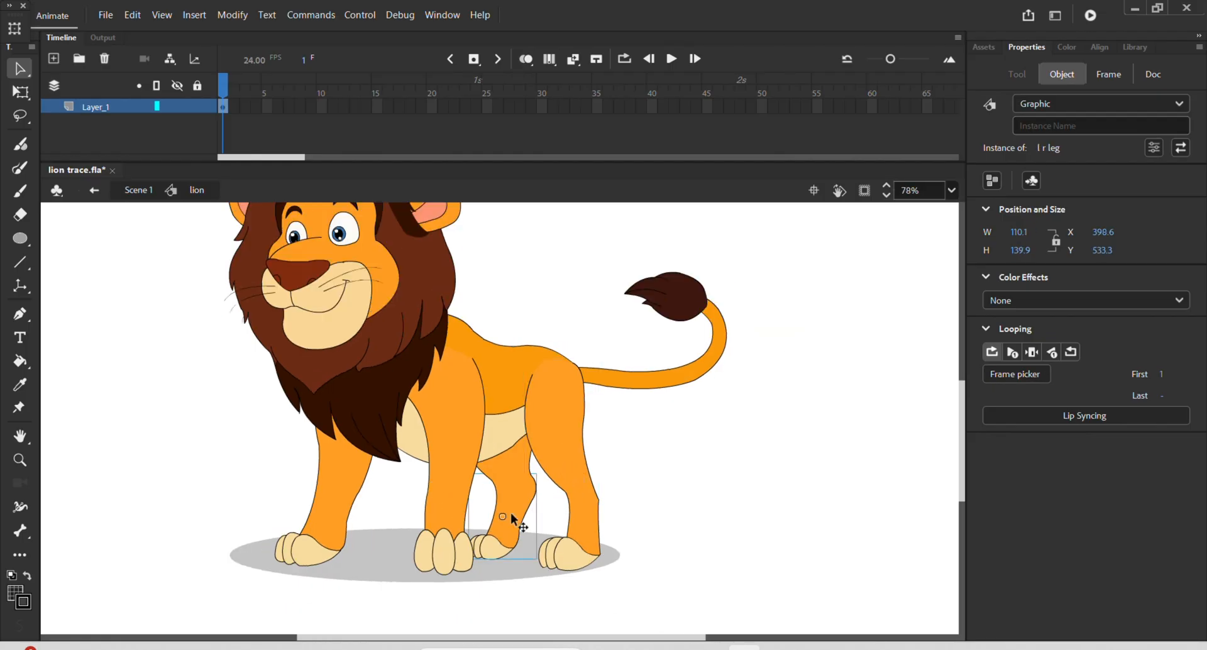
left_click(462, 503)
left_click(358, 501)
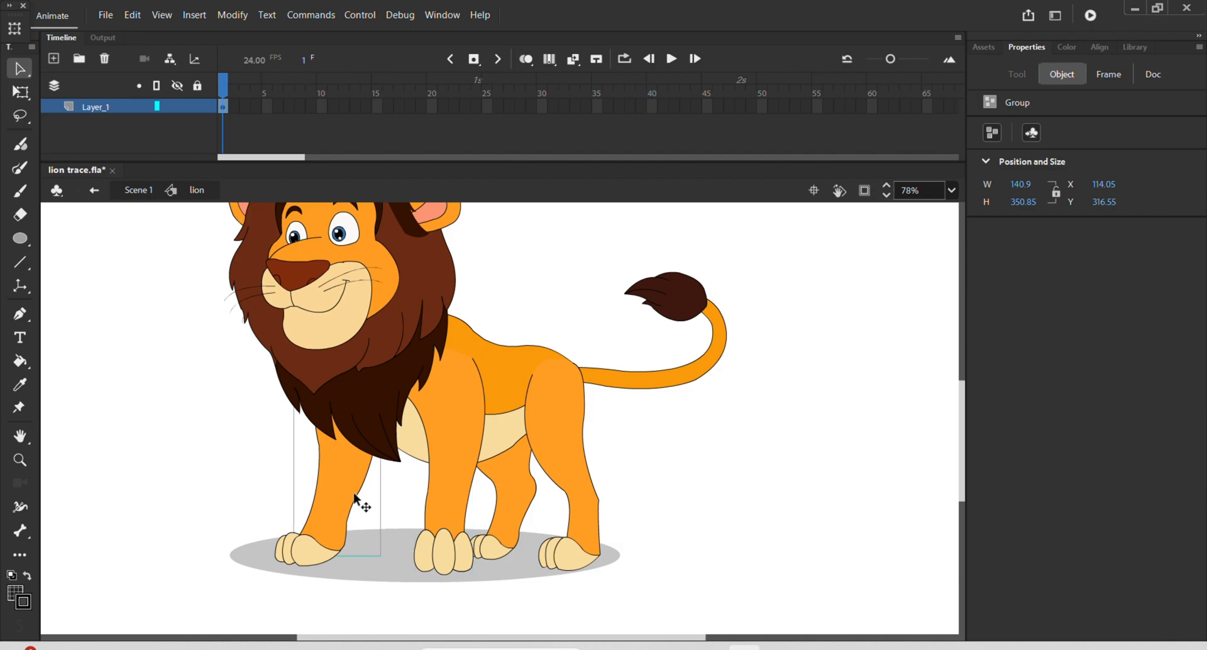
scroll(329, 509, "up", 2)
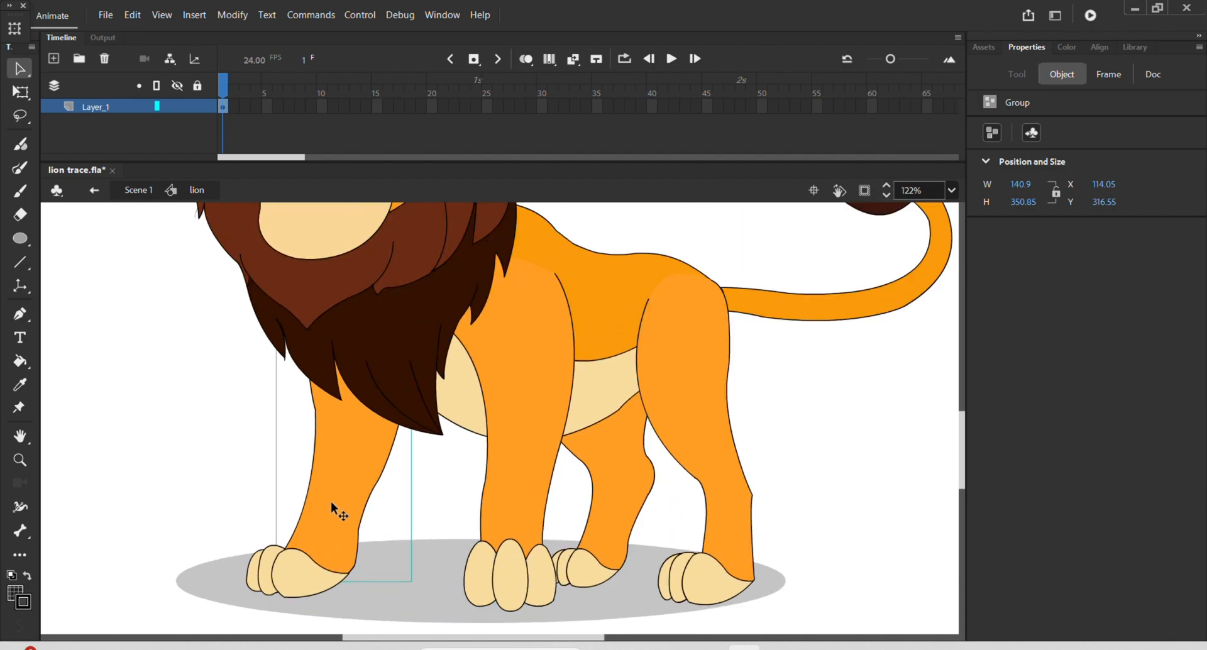
double_click(339, 501)
left_click(420, 492)
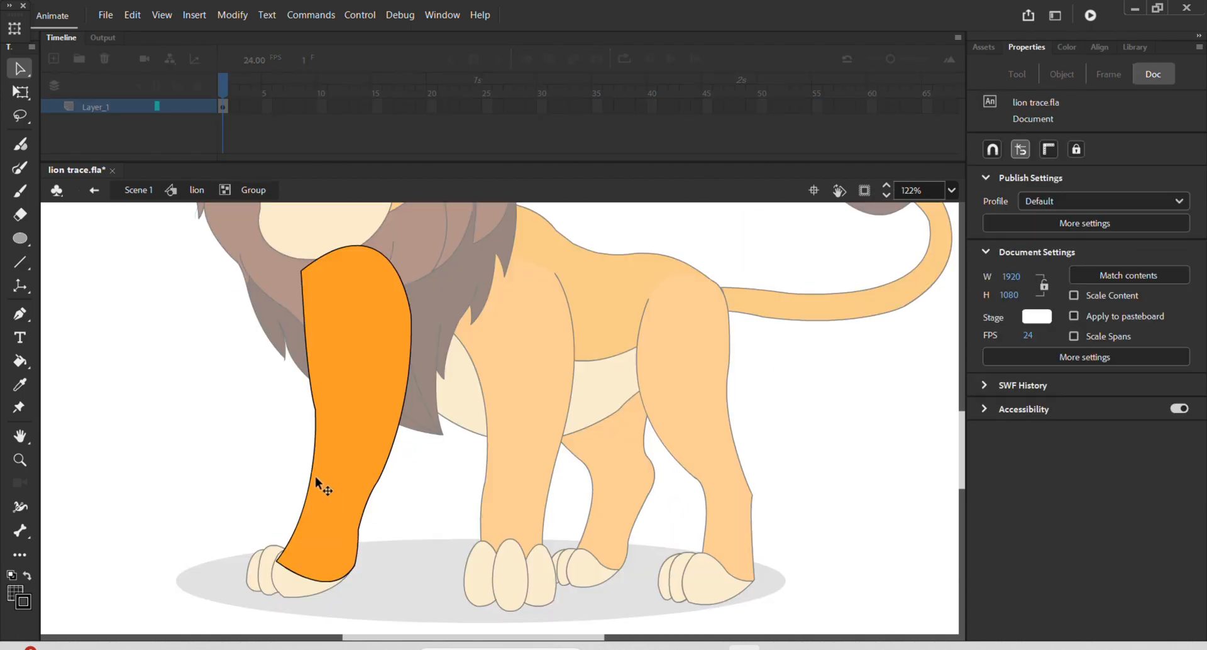
Draw a straight line across the far front leg at the joint and delete both ends that overhang the outline
key("n")
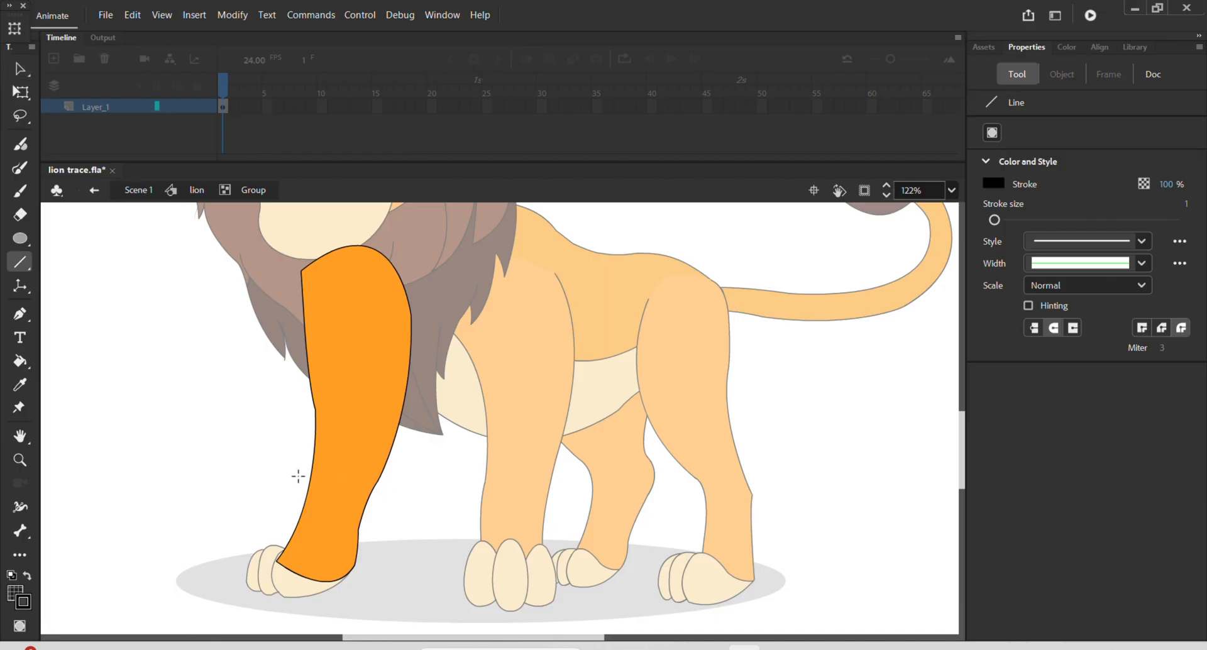
left_click_drag(293, 476, 393, 480)
key("v")
left_click(380, 480)
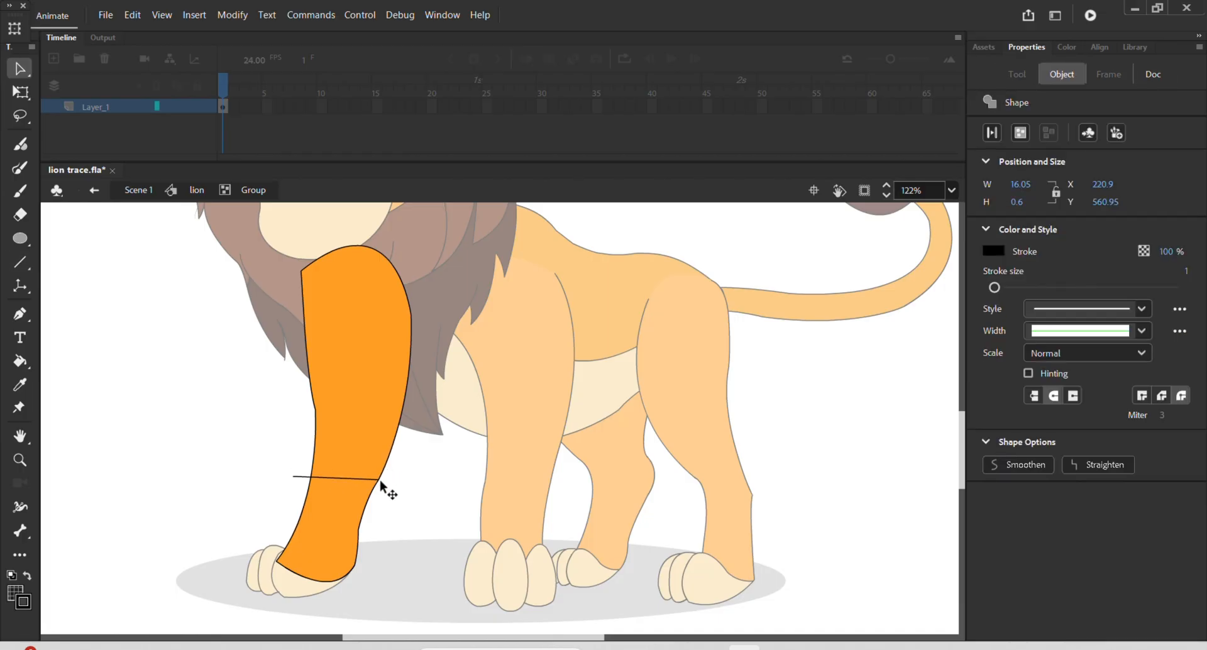
key("Delete")
left_click(301, 478)
key("Delete")
Group the far front leg's upper part and lower part separately, each with its fill and outline
double_click(355, 443)
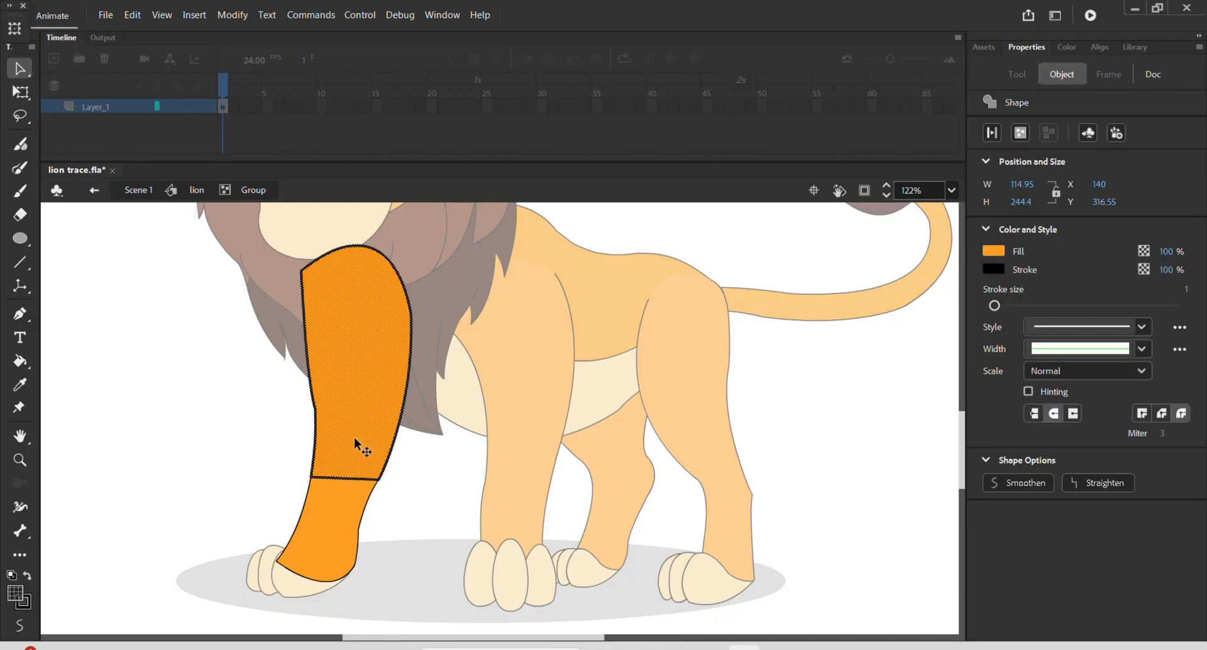
key("ctrl+g")
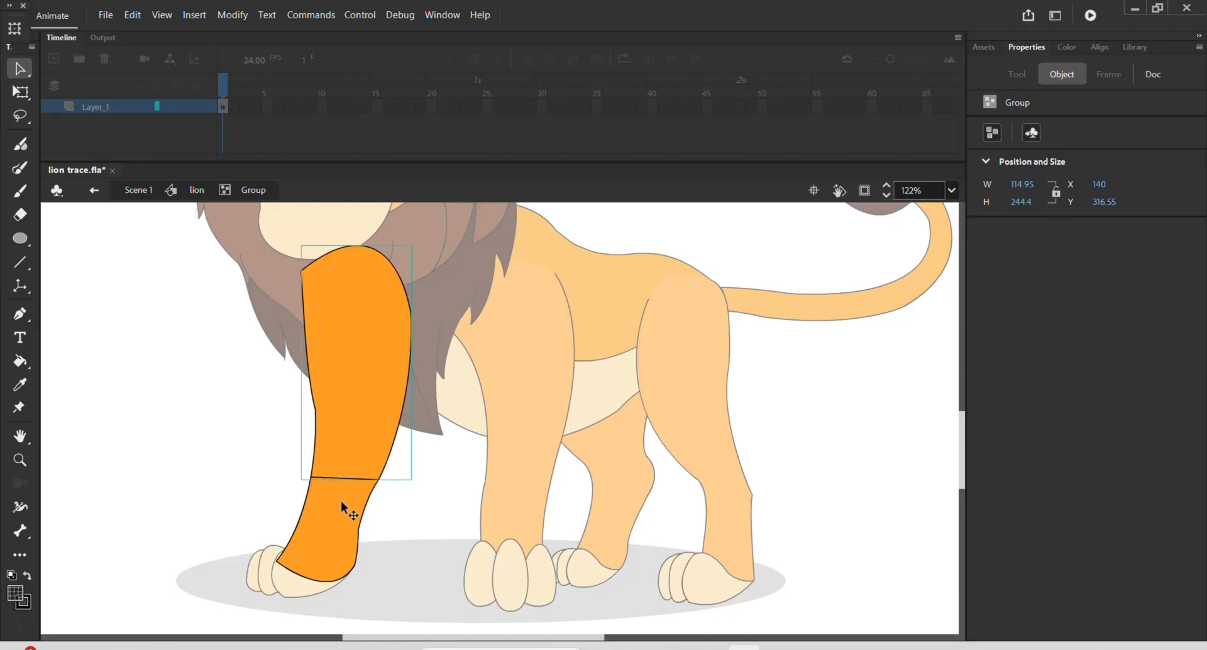
double_click(341, 501)
key("ctrl+g")
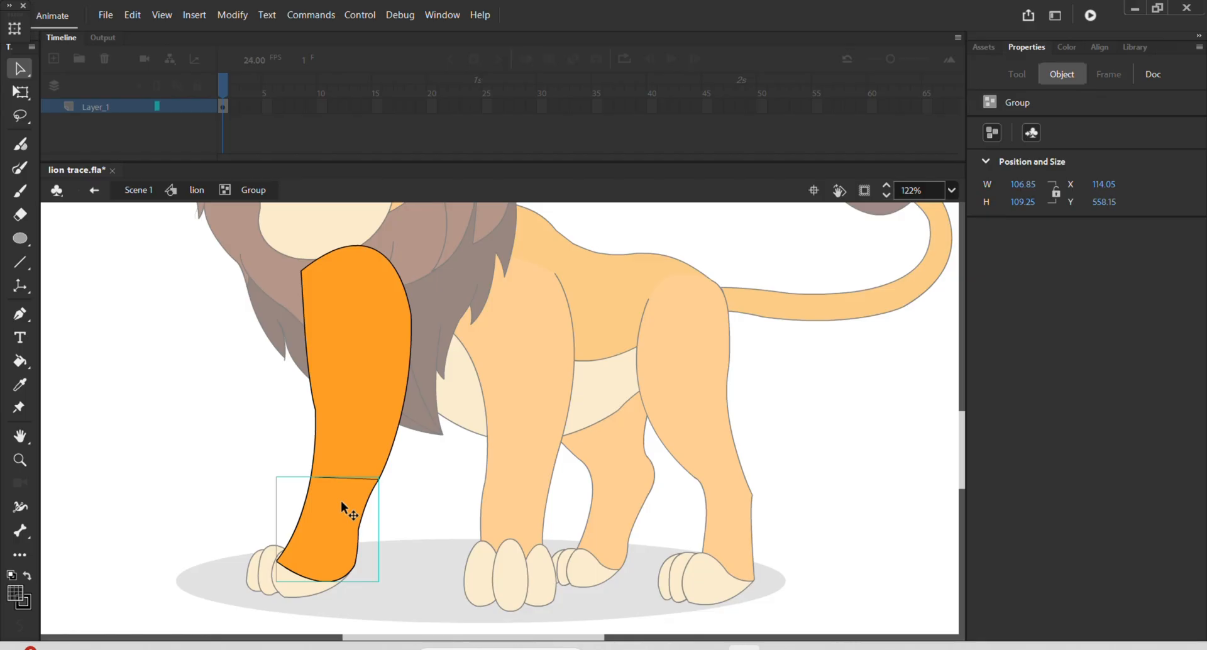
Inside the far front leg's upper group, bend the cut edge downward into a rounded joint overlap and delete its stroke
double_click(374, 440)
left_click(408, 493)
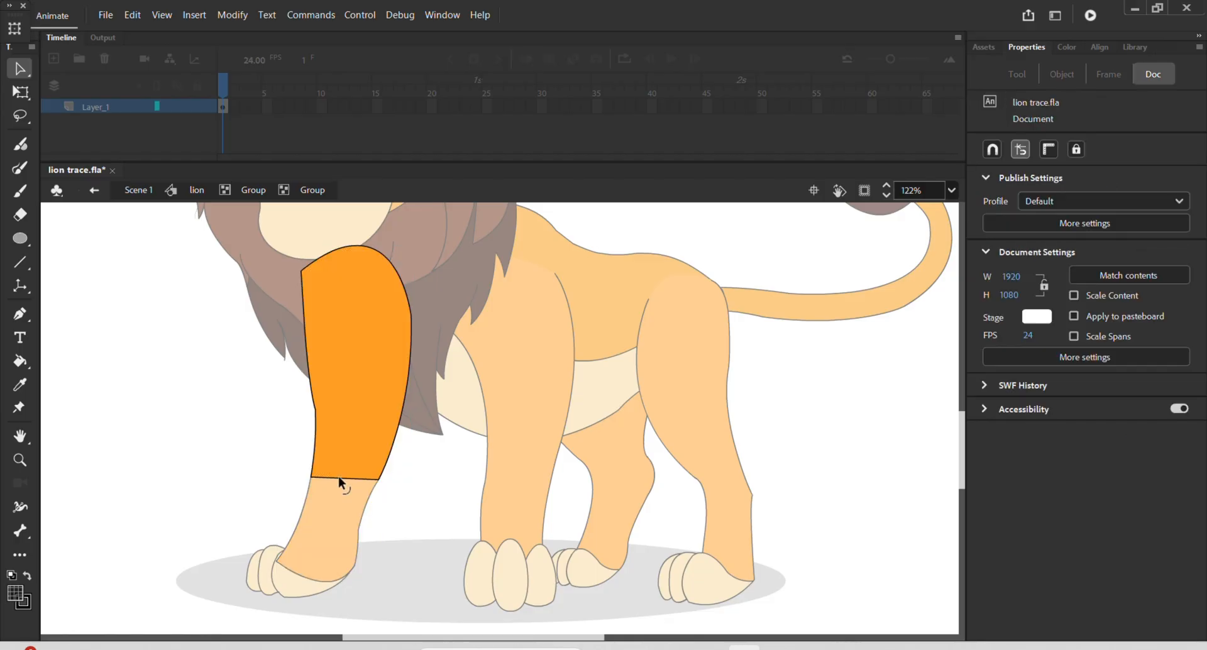
left_click(341, 492)
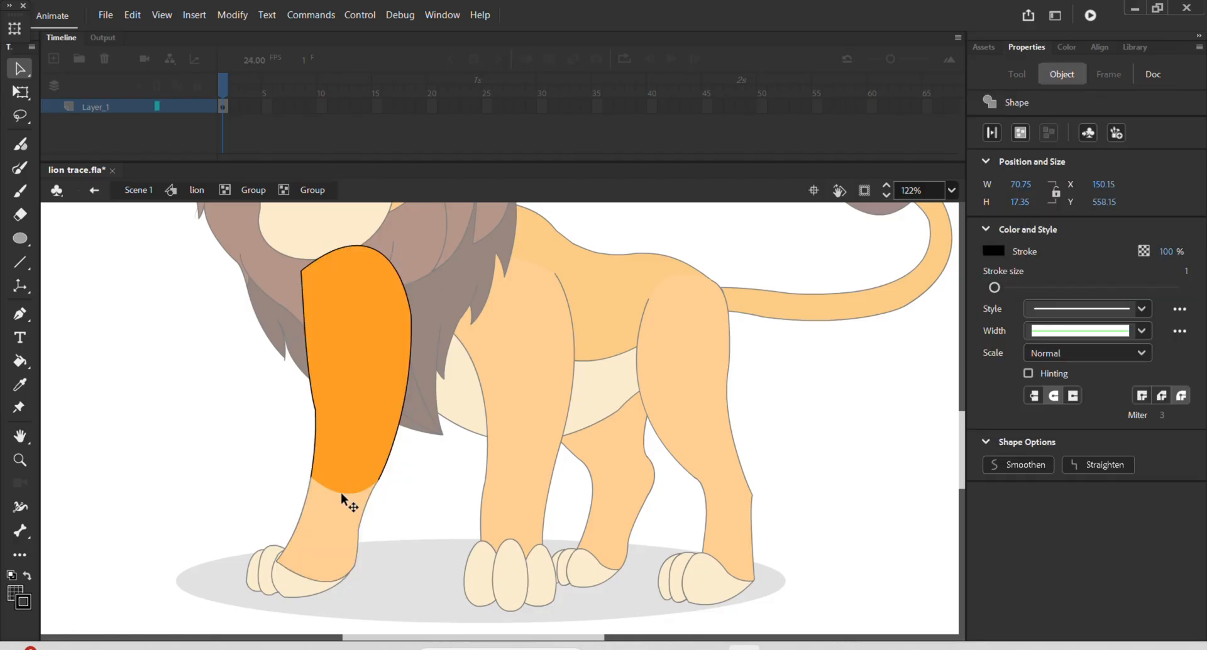
left_click(402, 521)
double_click(403, 520)
Inside the far front leg's lower group, bend the cut edge upward into a rounded joint overlap without a stroke
double_click(311, 531)
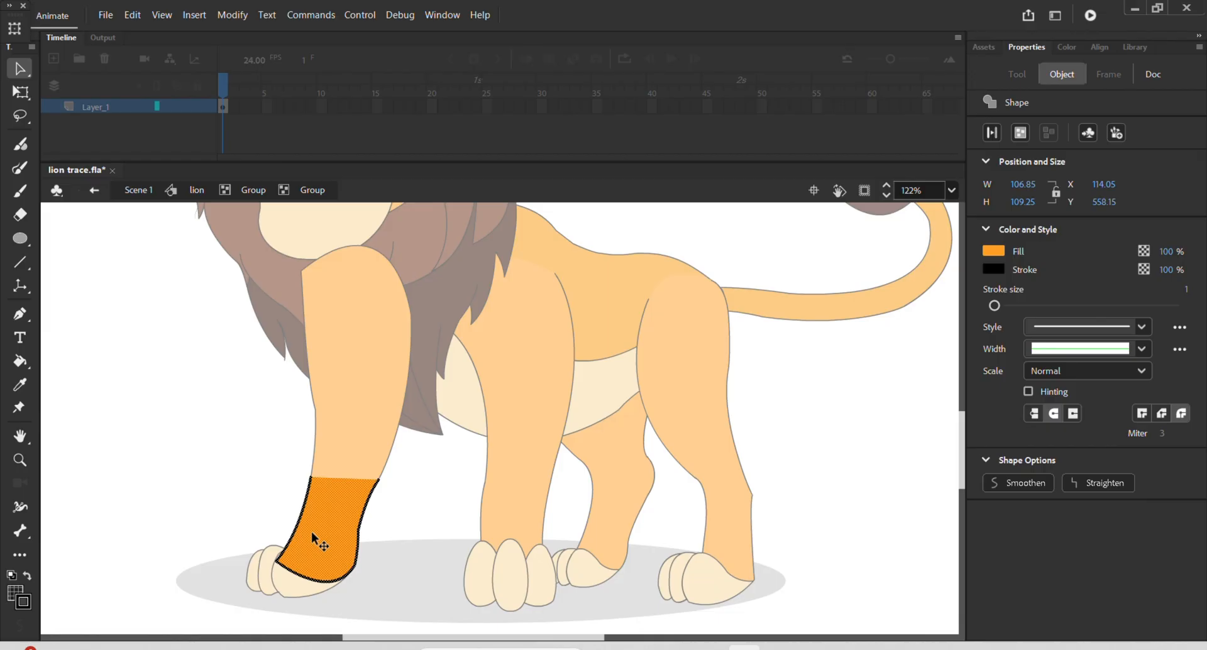
left_click(327, 473)
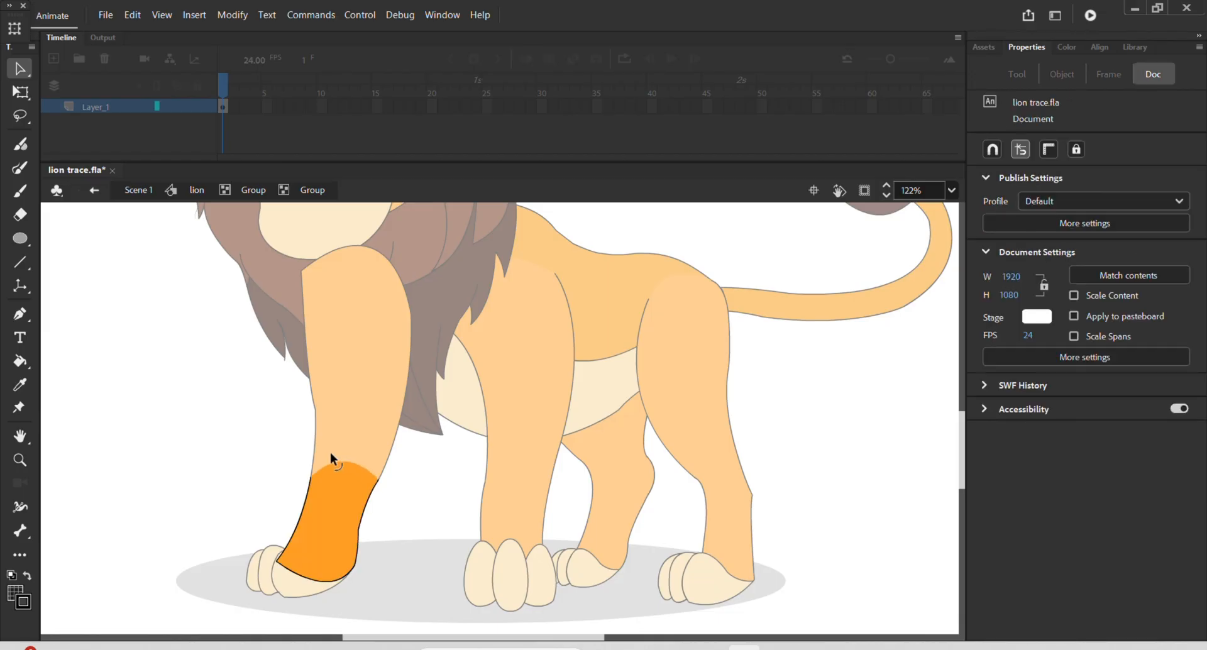
double_click(387, 468)
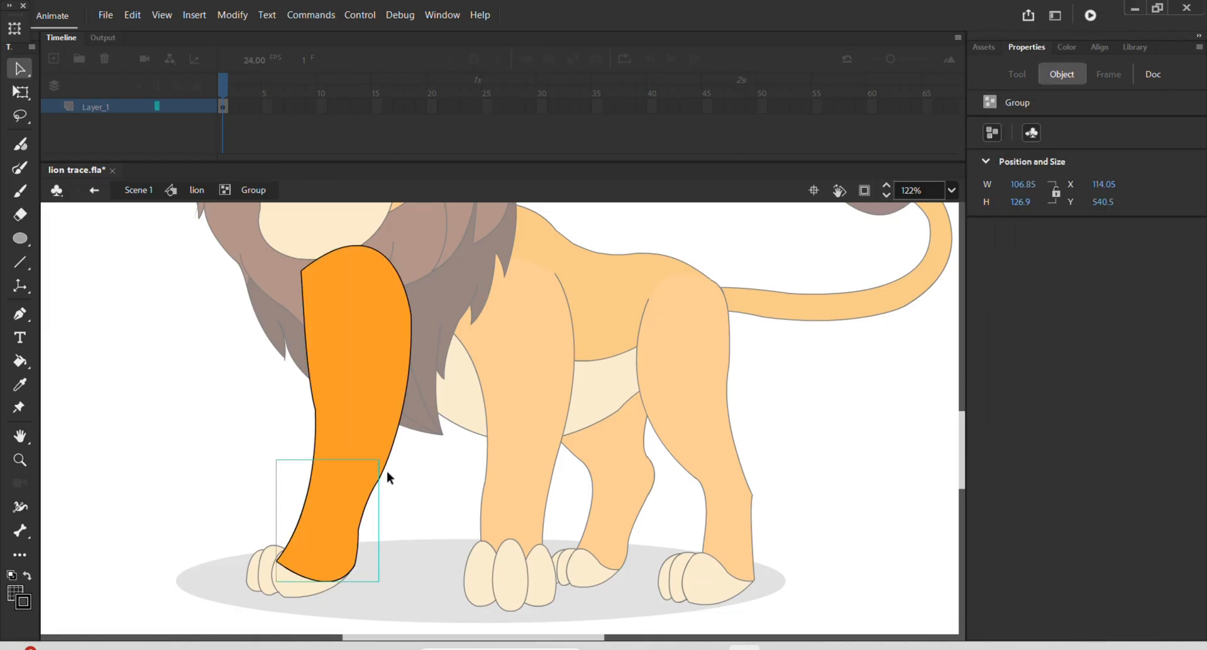
Return to the lion symbol, ungroup the far front leg's outer group into its upper and lower groups, and deselect them
double_click(386, 468)
key("ctrl+shift+g")
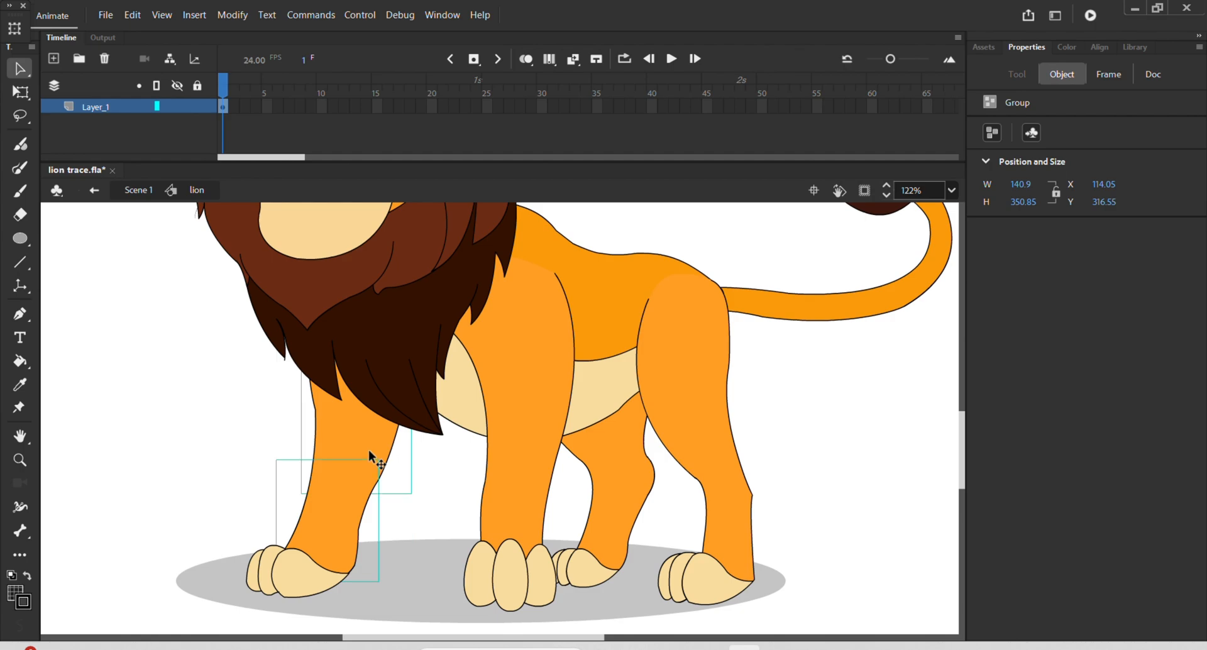
left_click(191, 384)
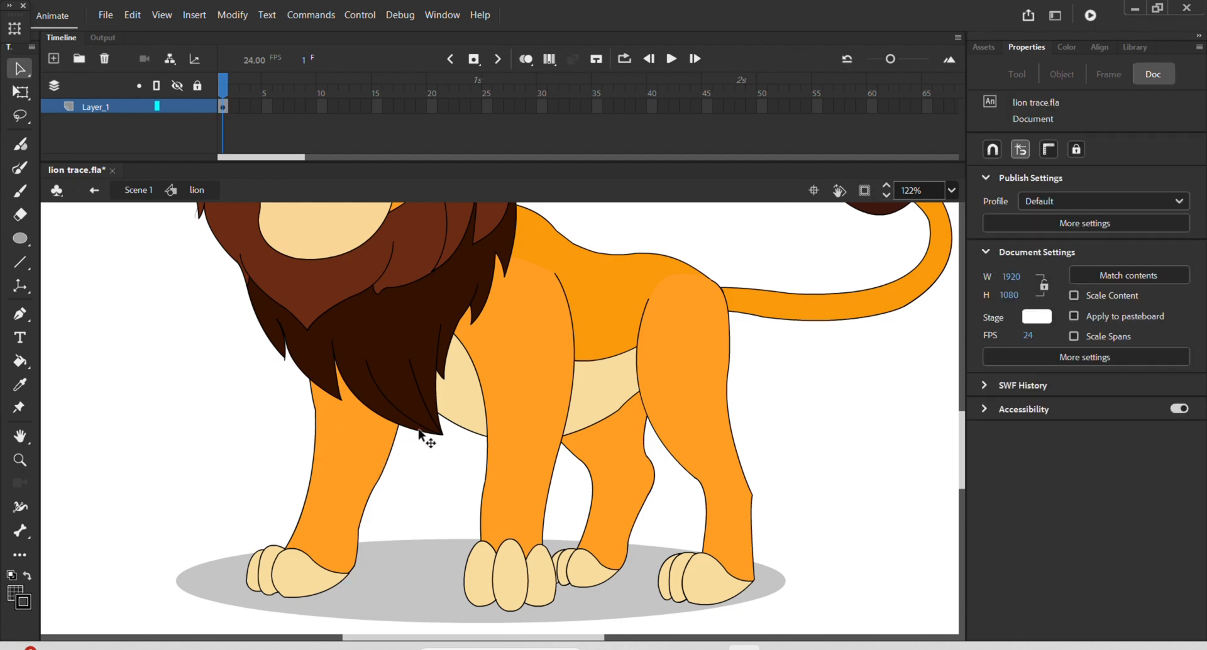
Convert the far front leg's upper group into a Graphic symbol named "u r leg 2" and send it to the back
left_click(365, 427)
key("F8")
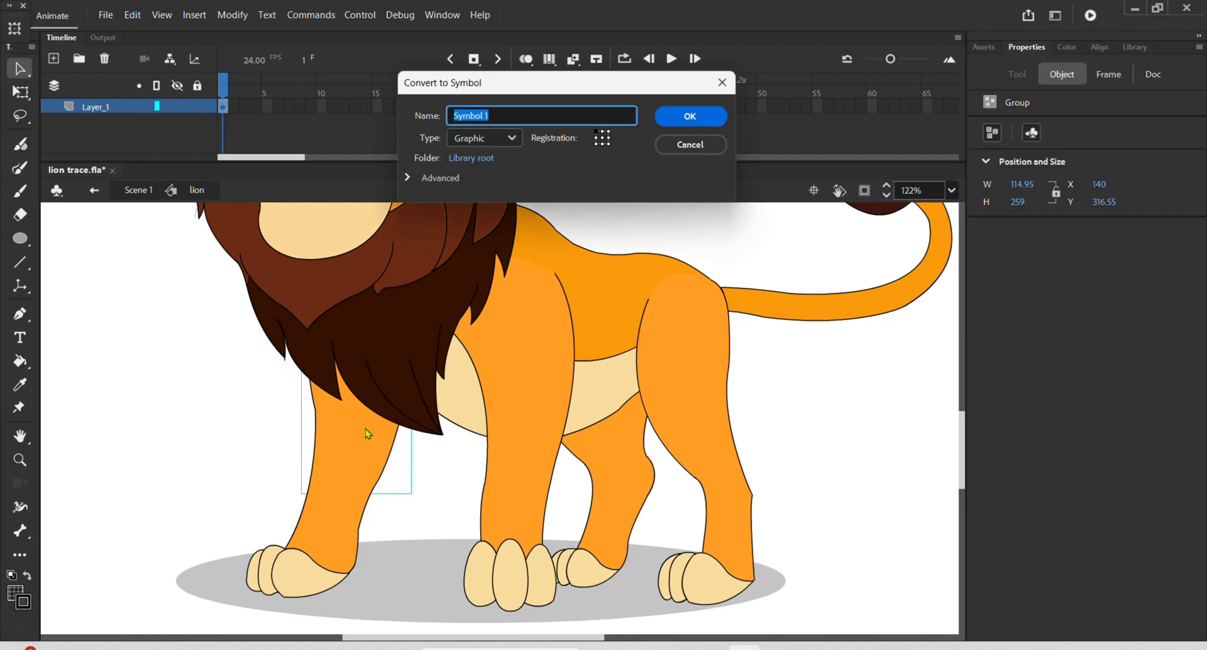
type("u r leg 2")
key("Return")
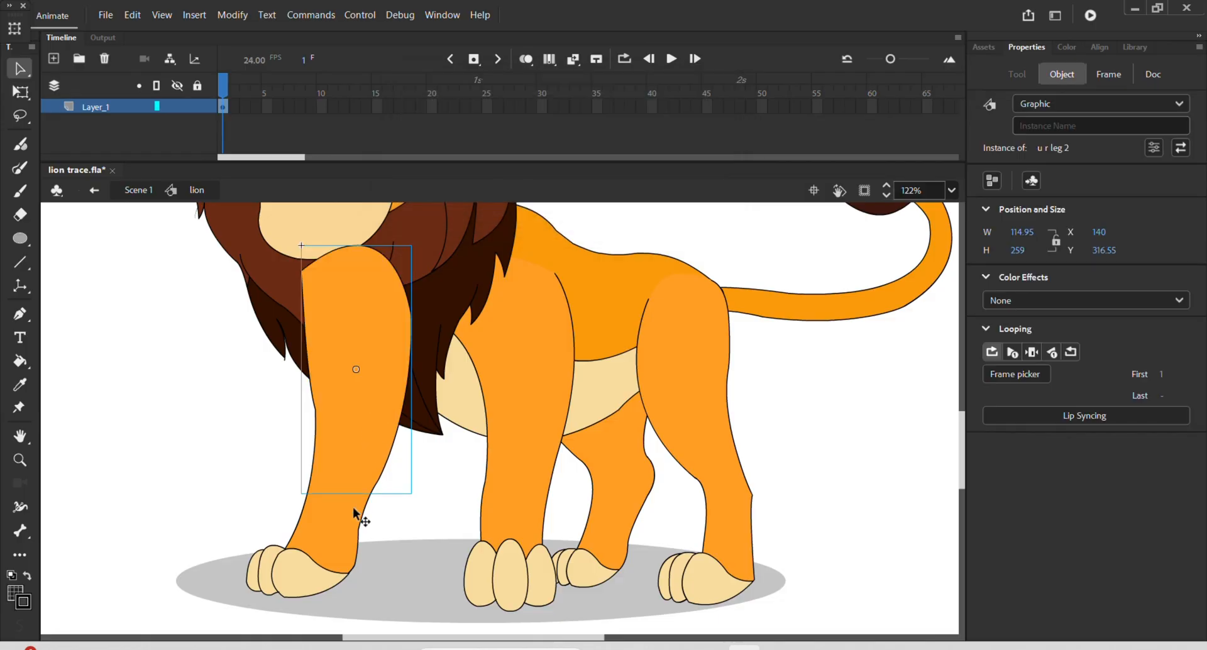
key("ctrl+shift+Down")
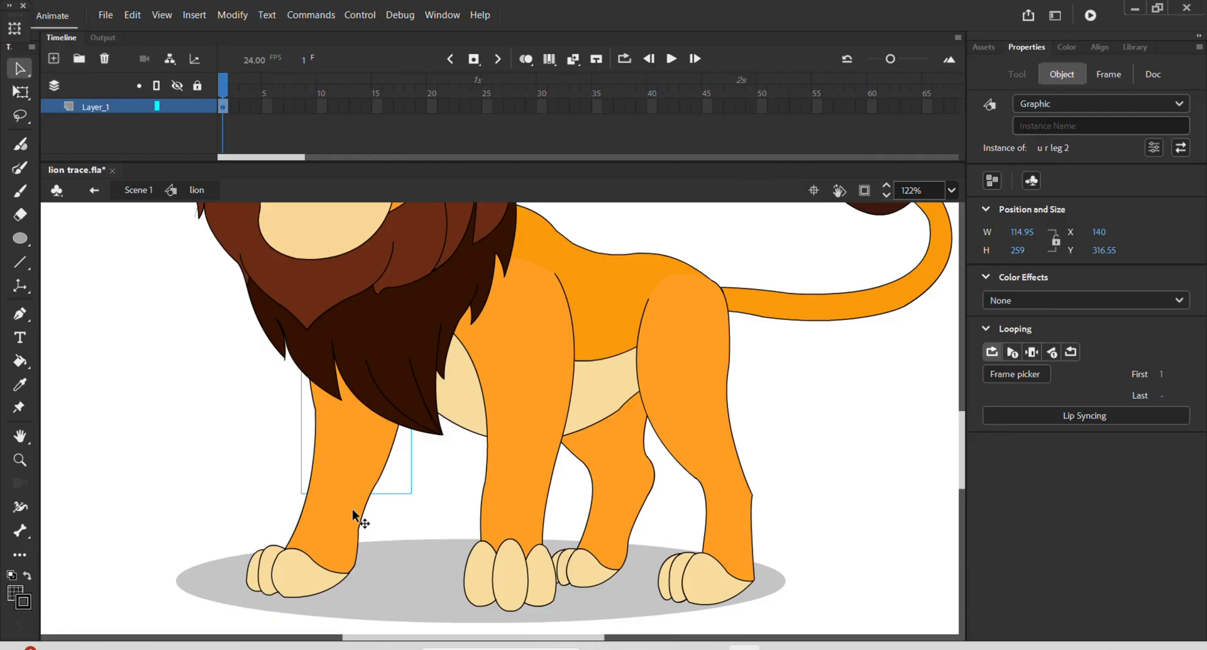
Convert the far front leg's lower group together with its paw into a Graphic symbol named "l r leg 2"
left_click(352, 508)
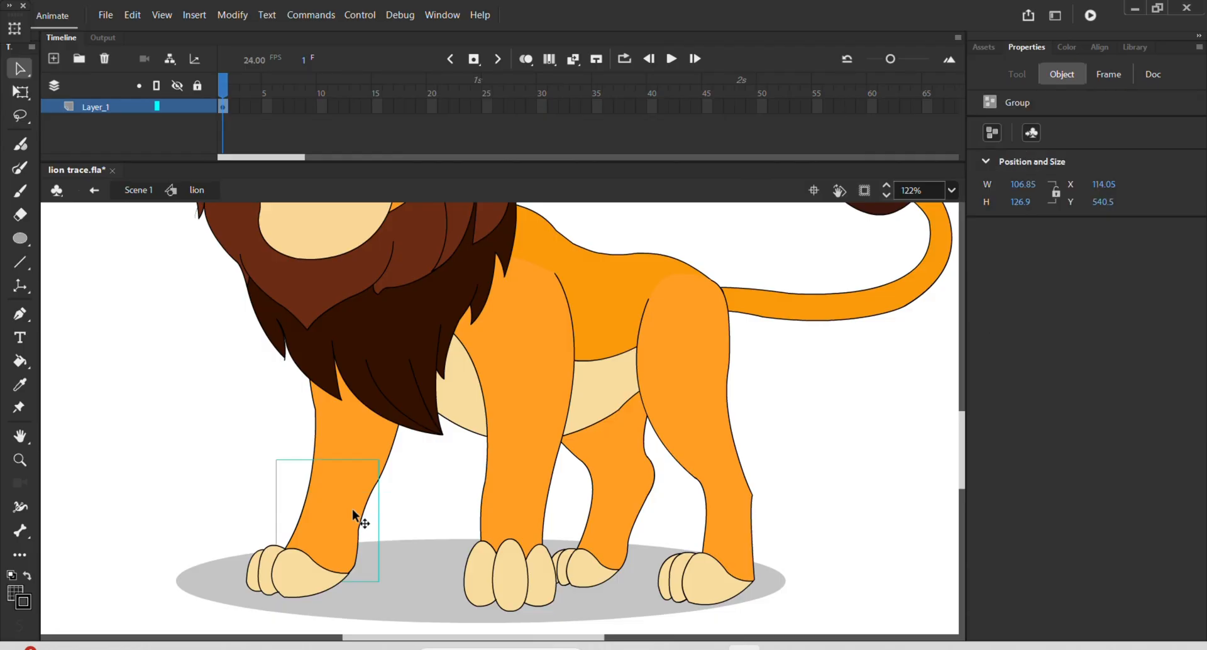
left_click(306, 559, "shift")
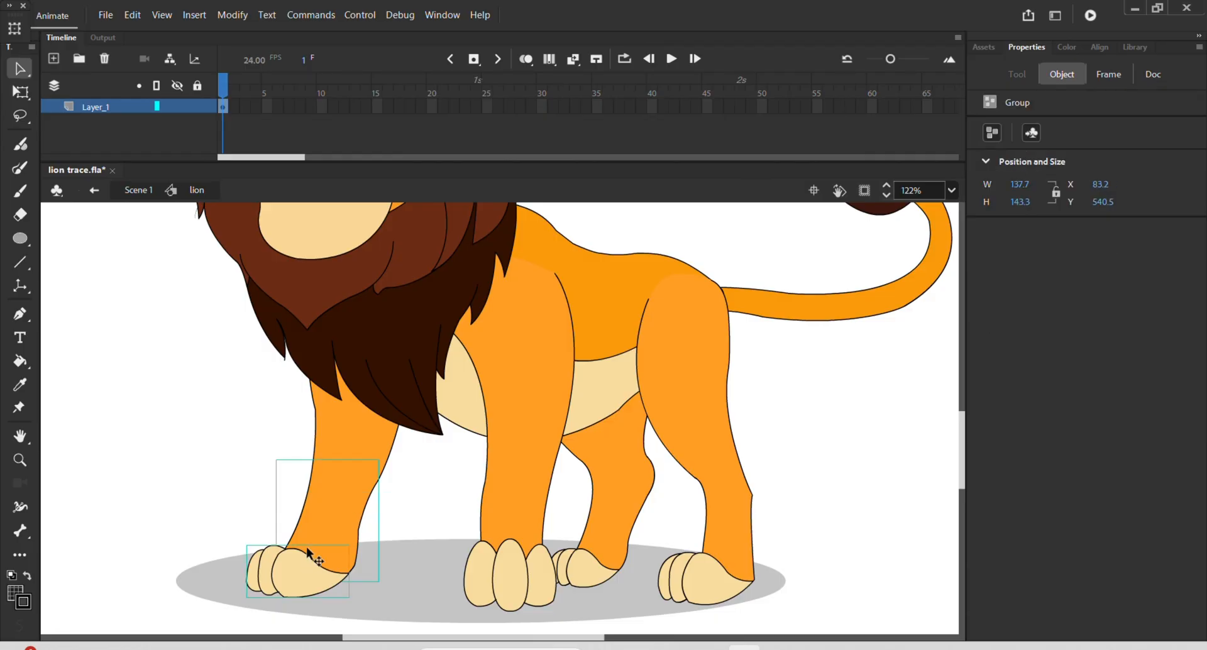
key("F8")
type("l ")
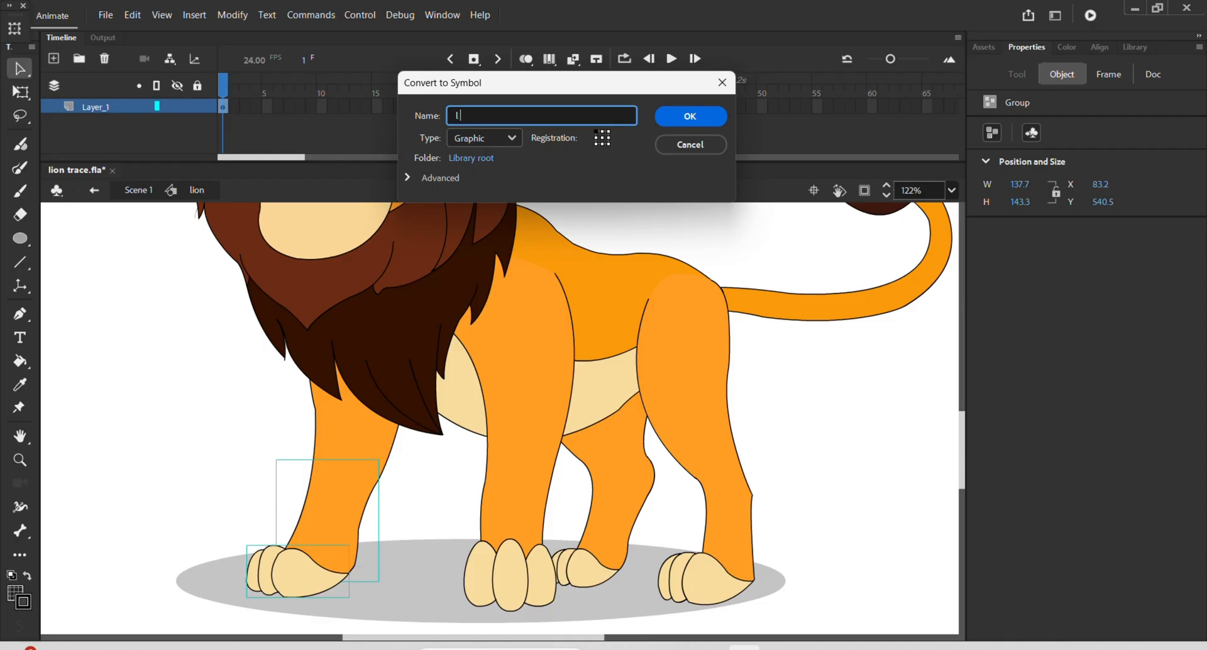
type("righ")
key("BackSpace")
key("BackSpace")
type("leg2")
key("Return")
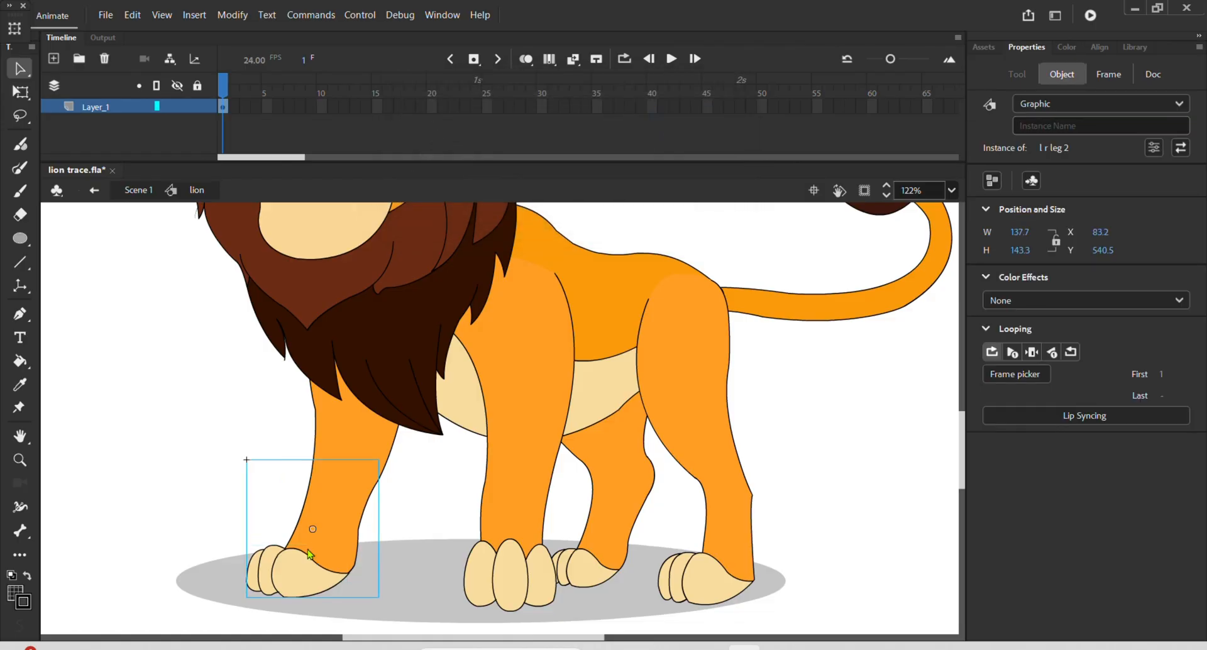
Convert the grey ground ellipse into a Graphic symbol named "shadow" and send it to the back
scroll(309, 553, "down", 3)
left_click(383, 572)
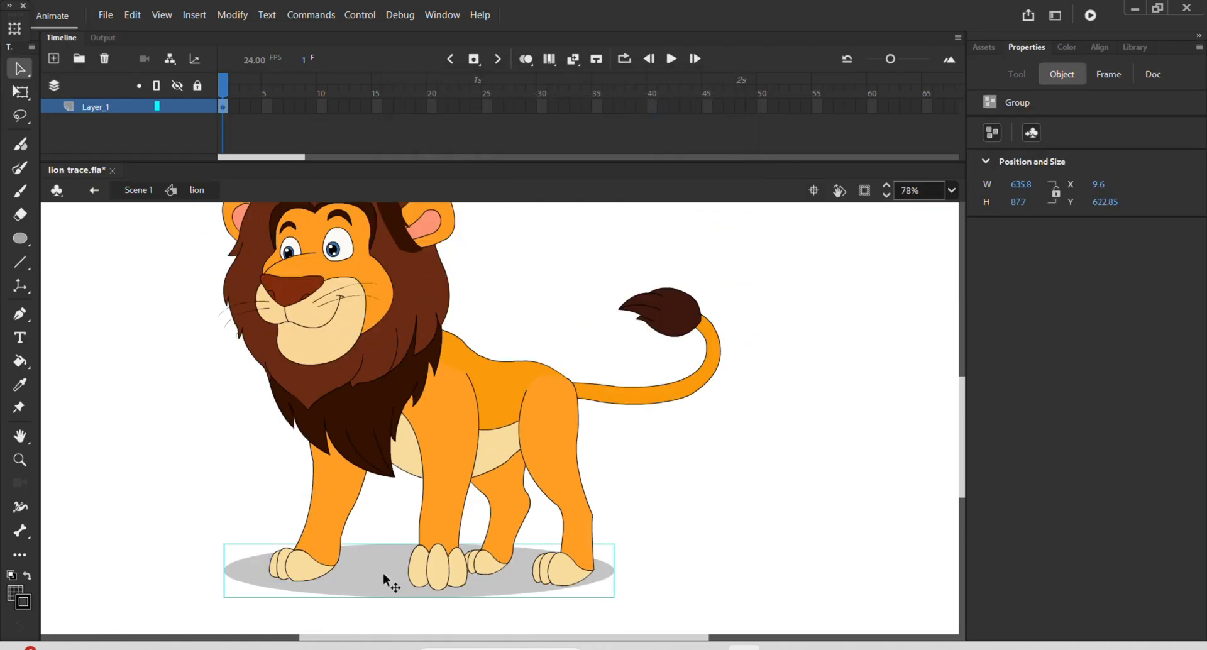
key("F8")
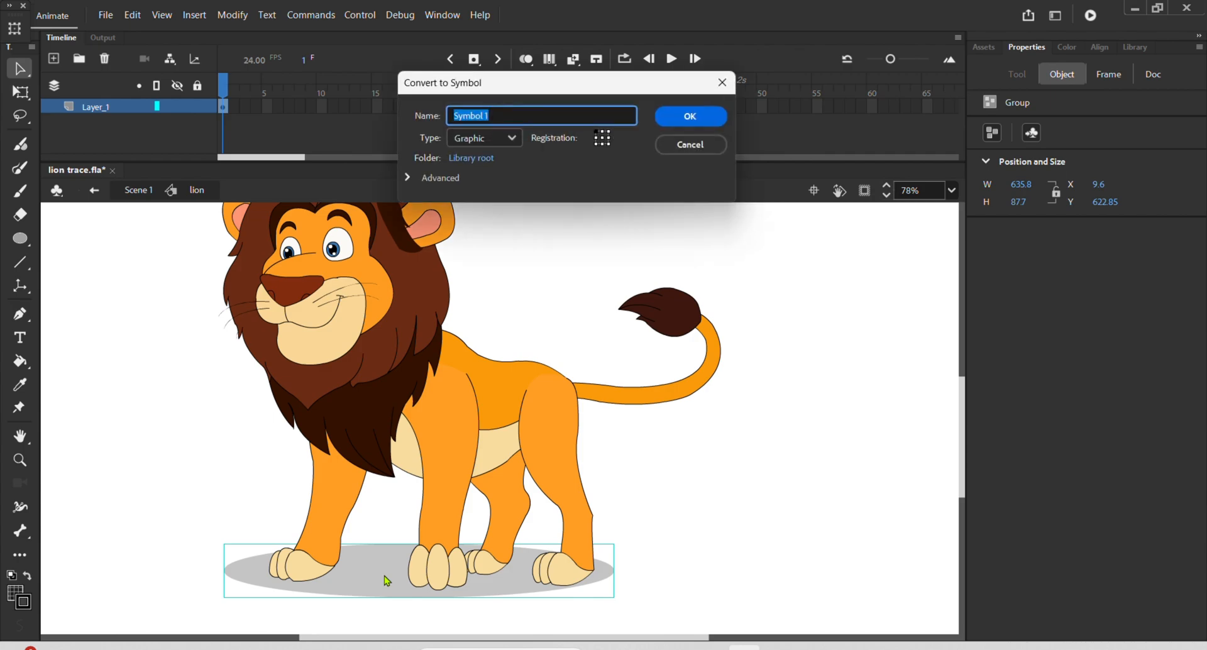
type("shadow")
key("Return")
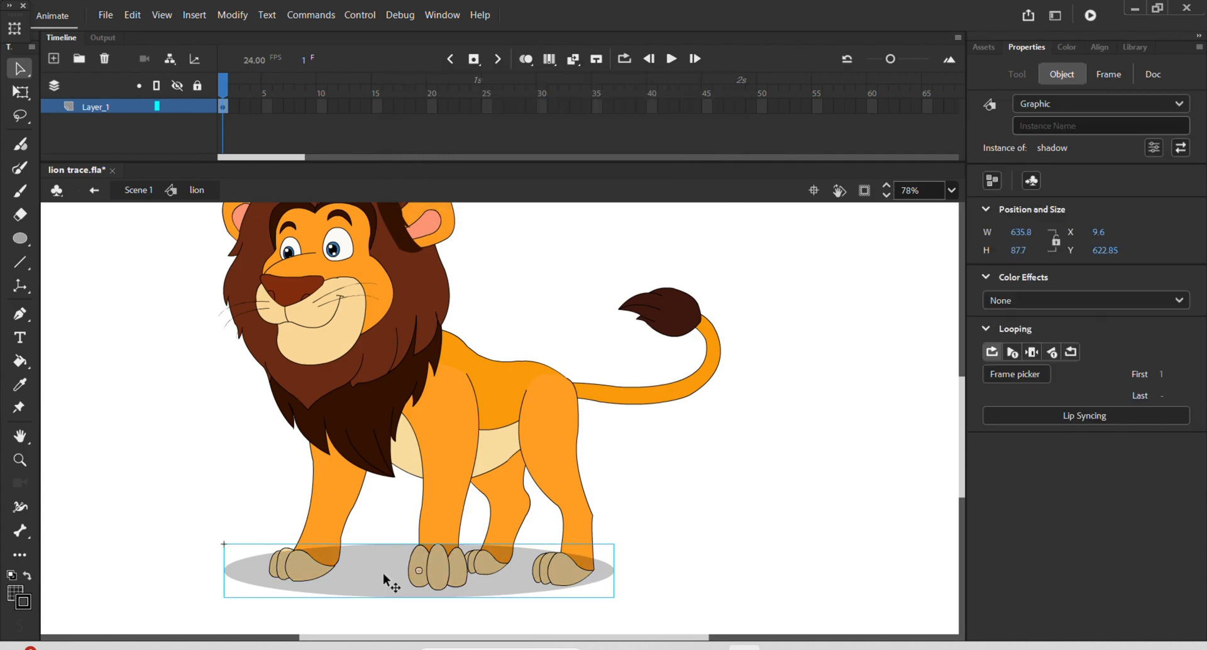
key("ctrl+shift+Down")
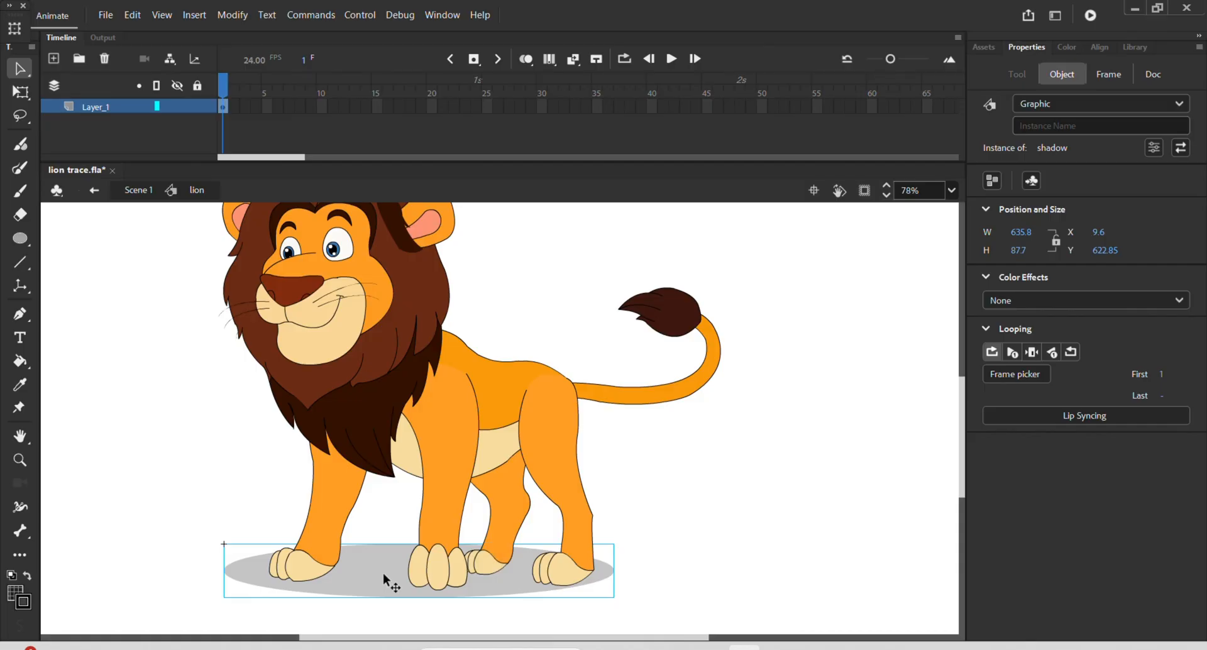
Select all the lion's parts including the shadow and distribute them to separate layers
scroll(383, 572, "down", 2)
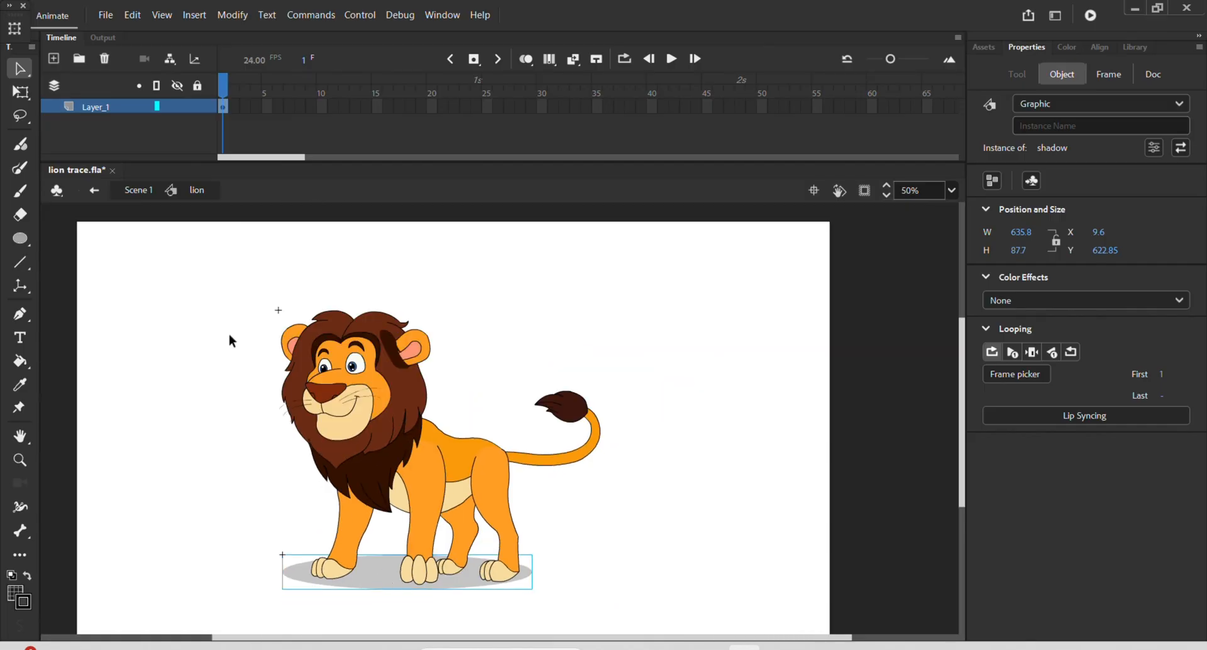
left_click_drag(200, 298, 647, 636)
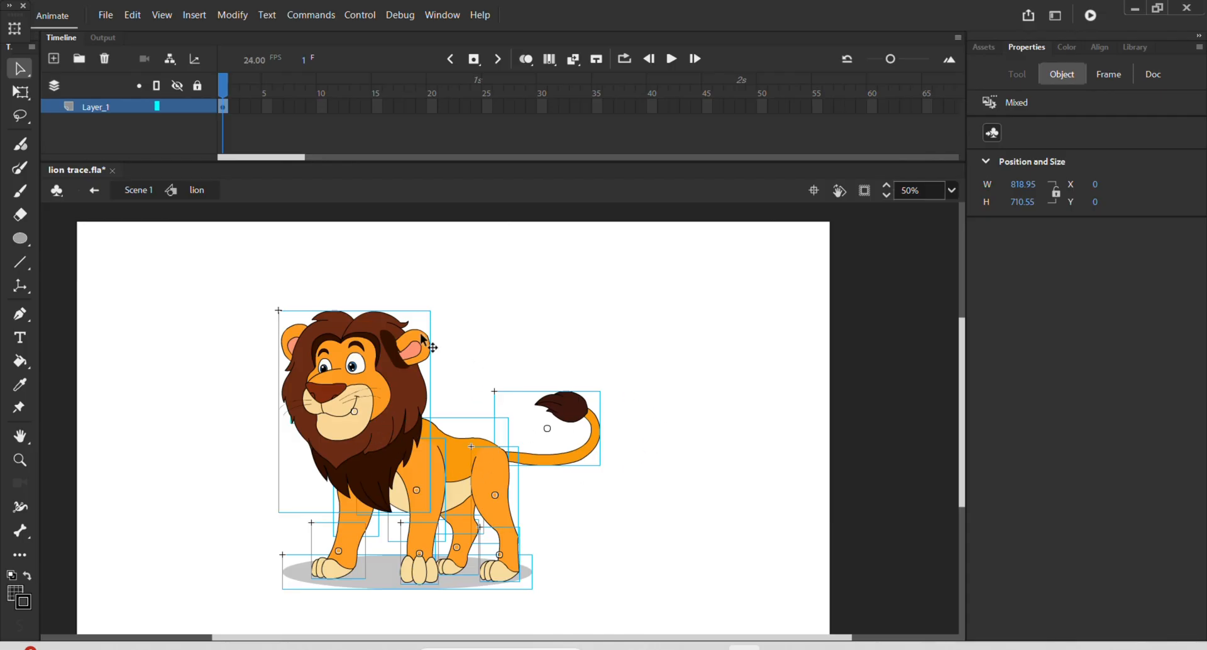
right_click(422, 476)
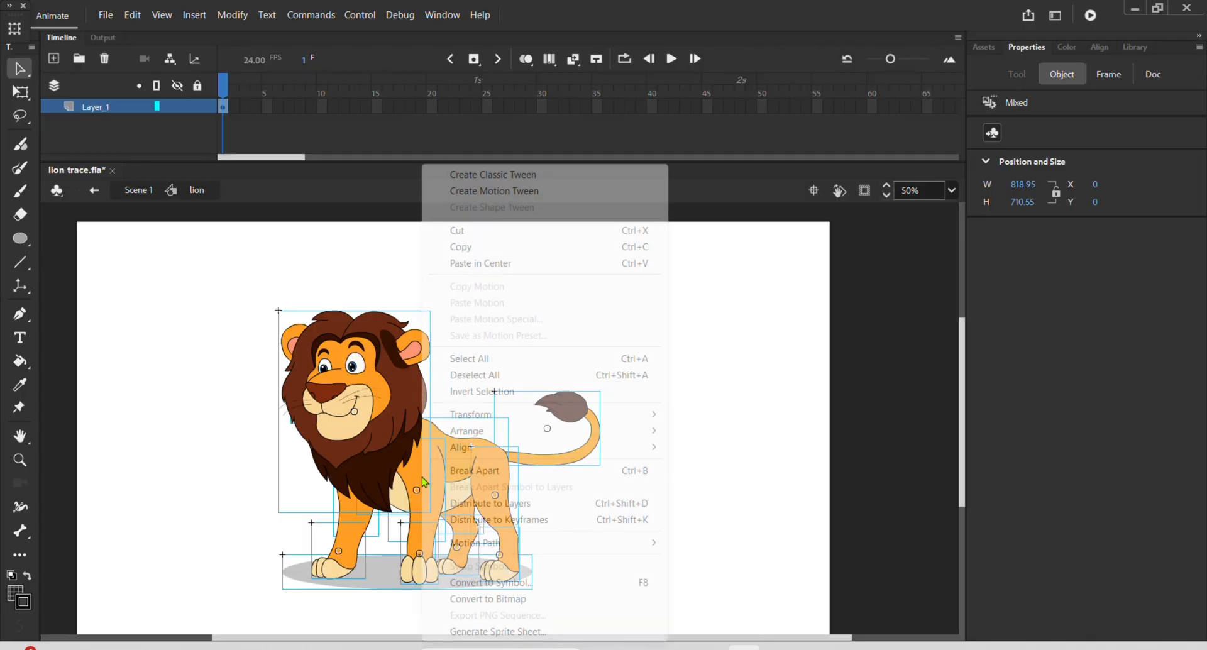
left_click(537, 502)
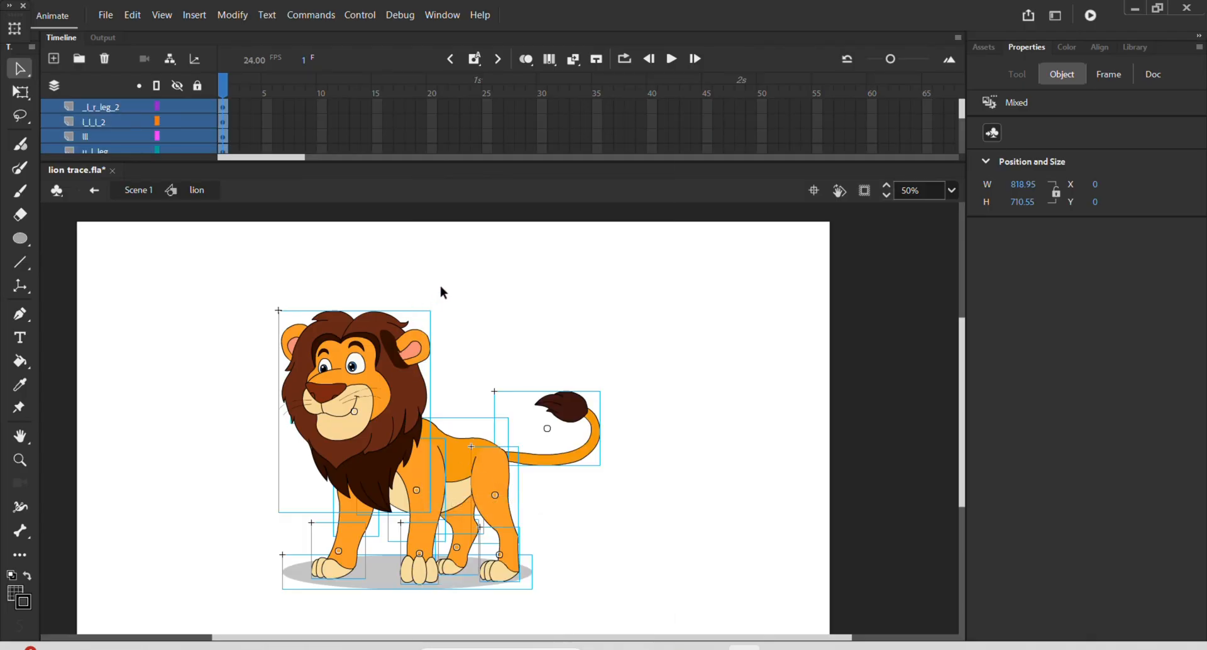
Enlarge the timeline and hide every layer except Layer_8 and Layer_9 to isolate their contents
left_click_drag(443, 161, 427, 315)
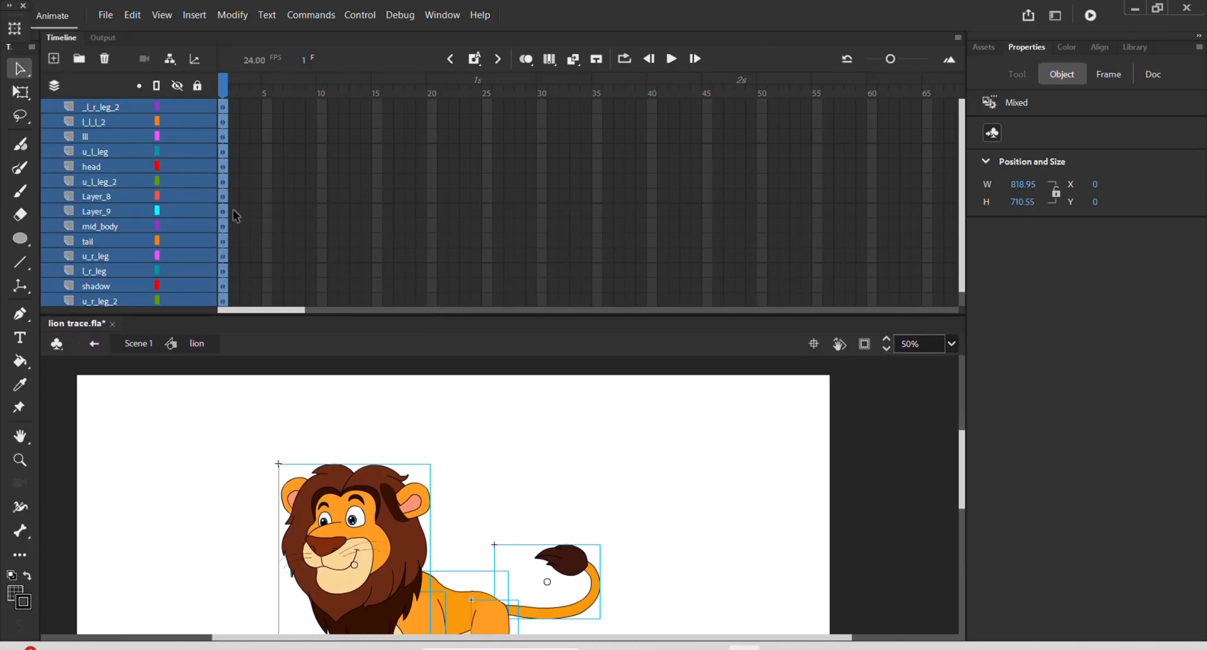
left_click(101, 212)
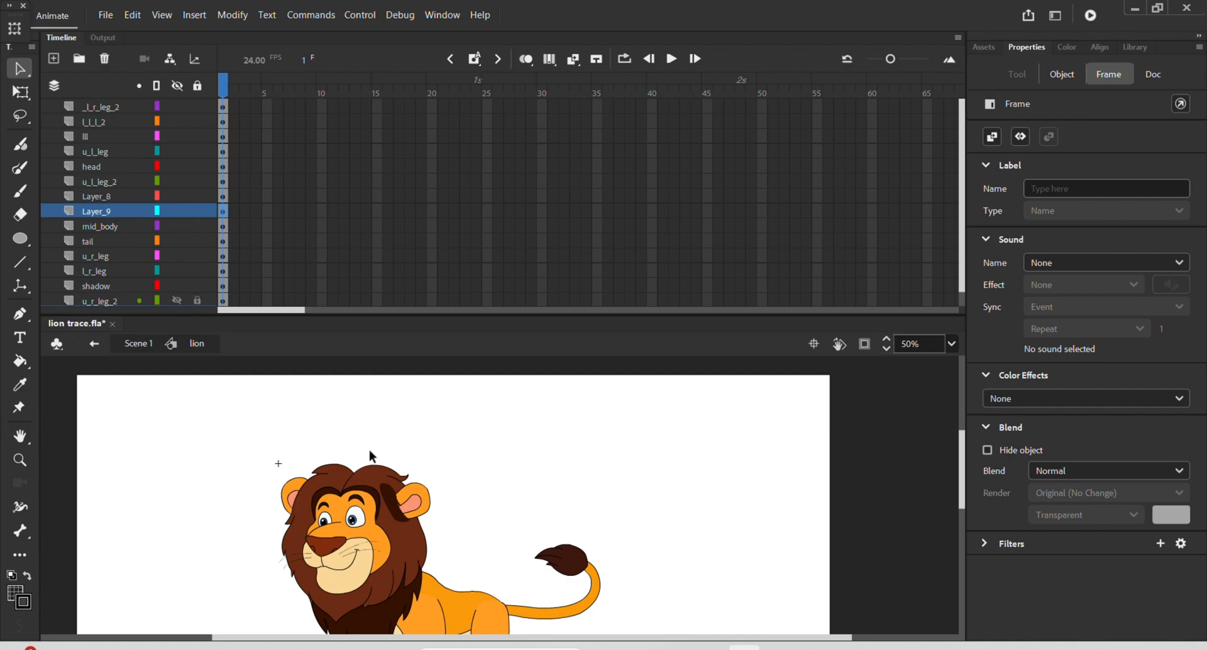
scroll(377, 465, "down", 3)
scroll(415, 490, "down", 4)
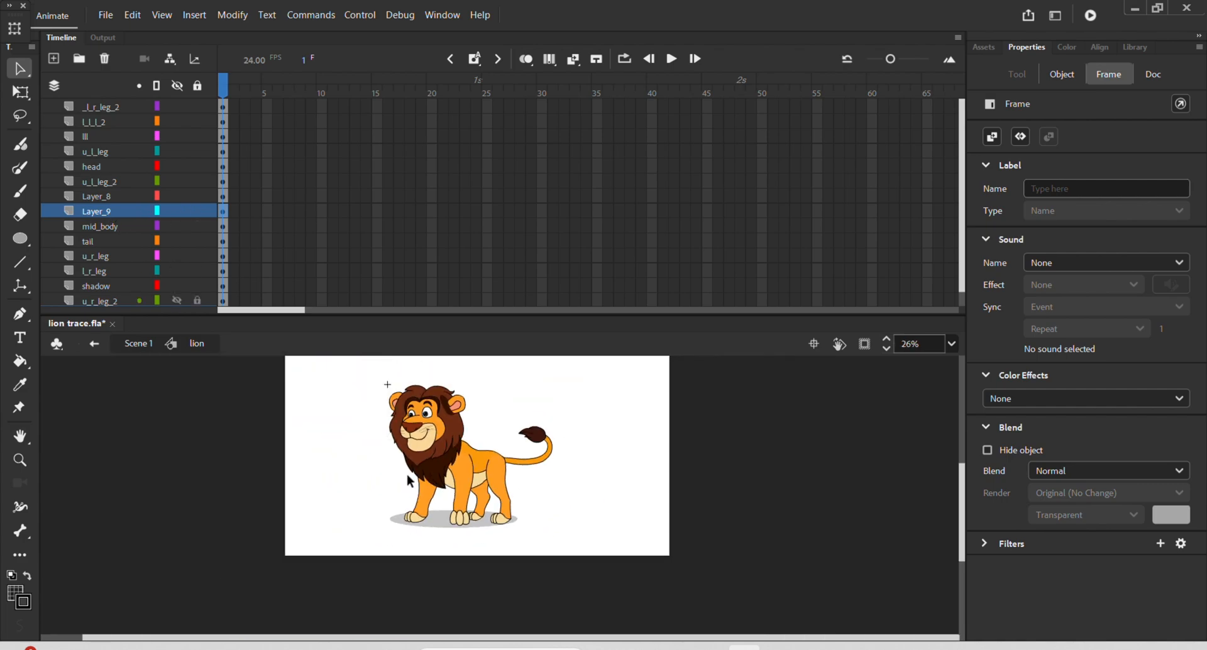
left_click_drag(549, 454, 593, 504)
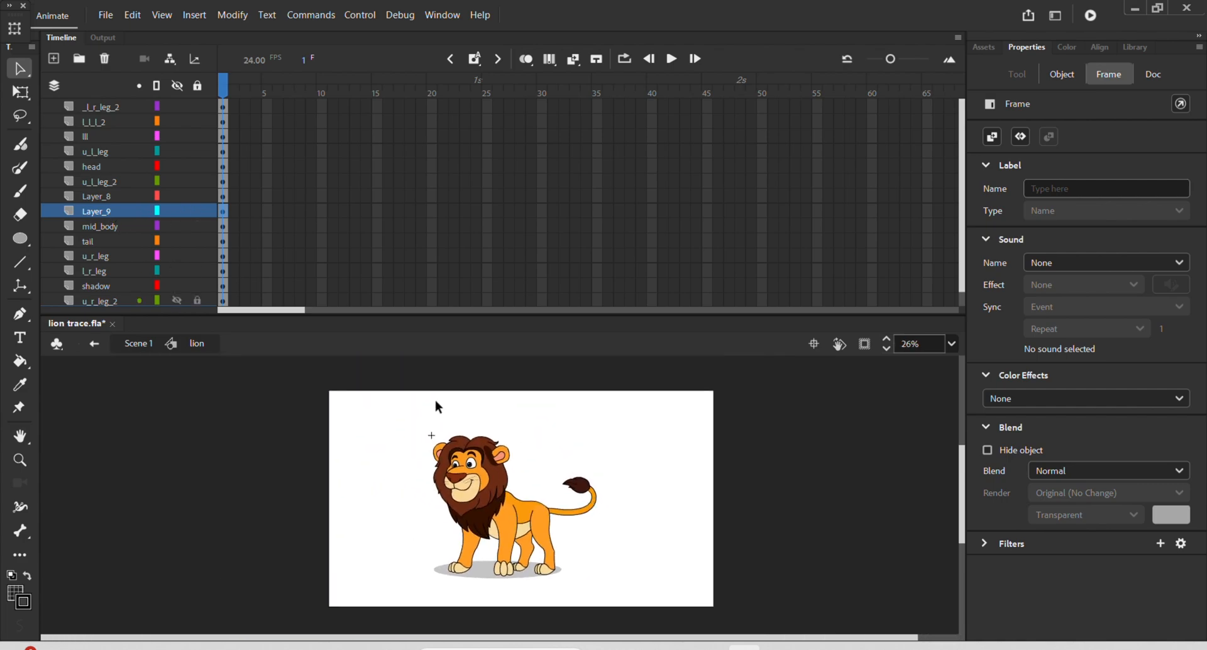
left_click(177, 85)
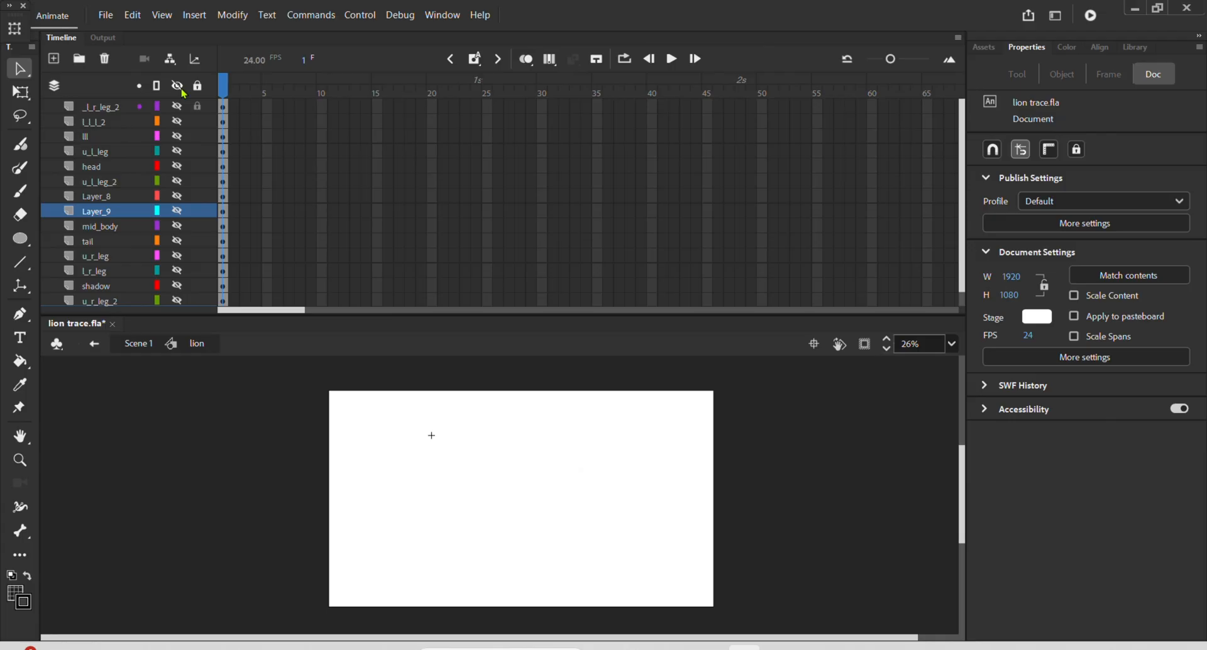
left_click(180, 212)
left_click(177, 197)
scroll(480, 493, "up", 4)
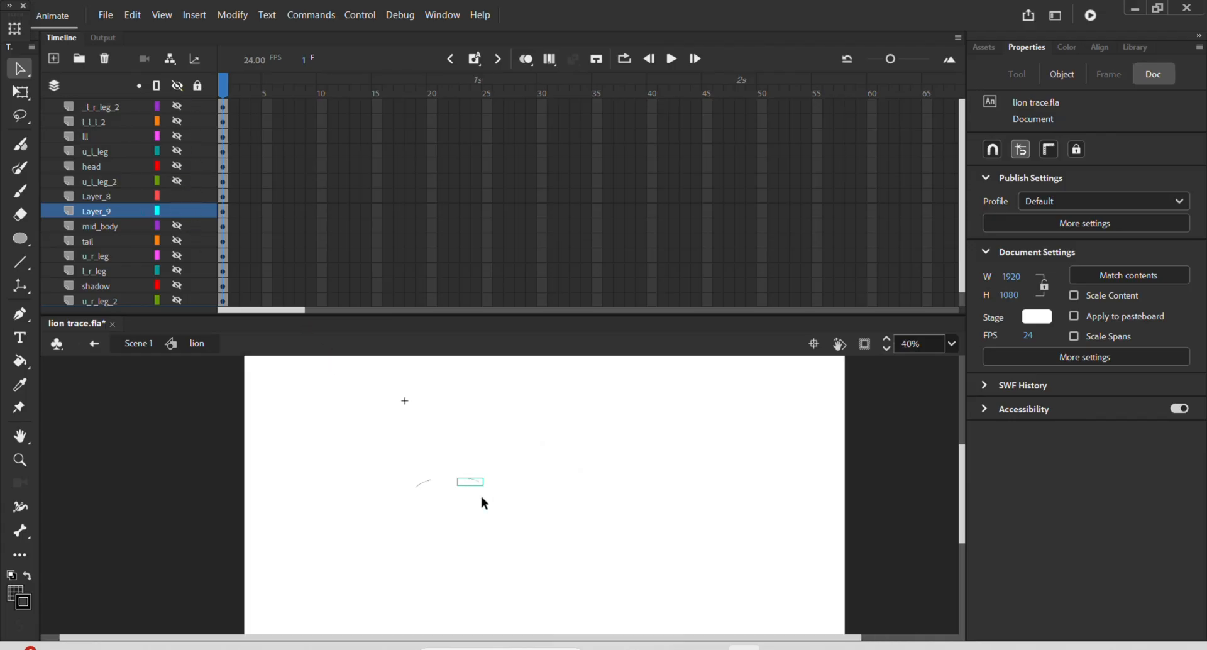
scroll(449, 468, "up", 1)
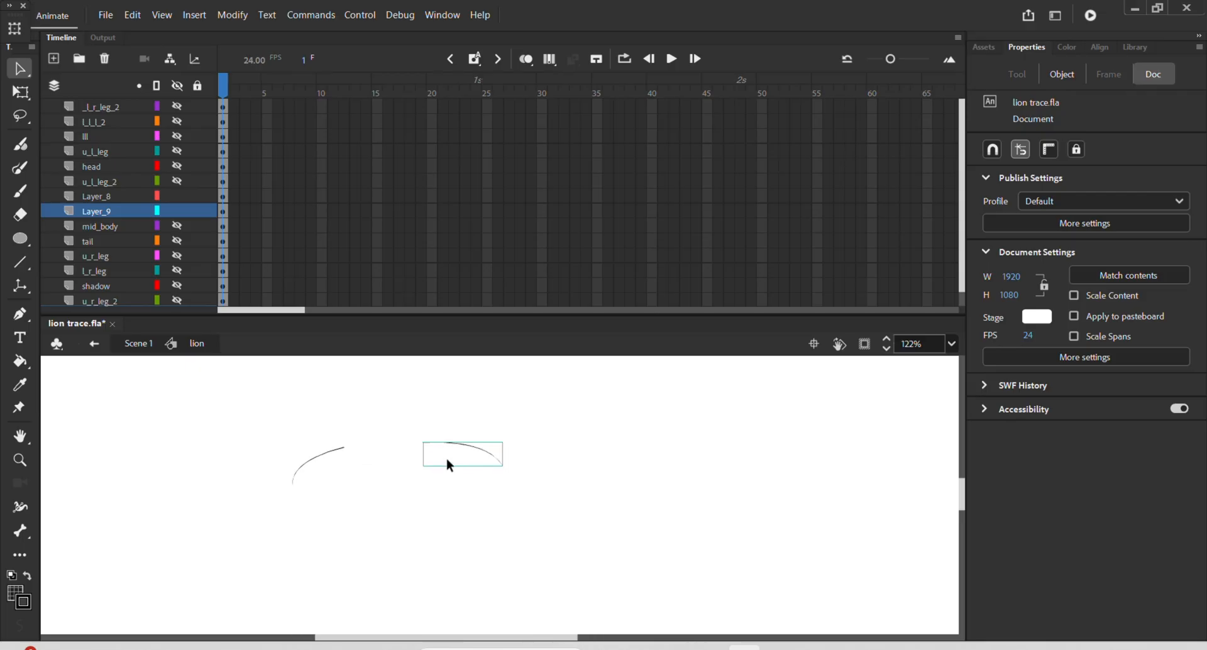
Cut the two stray whisker groups from Layer_8 and Layer_9, and delete both empty layers
left_click(343, 451)
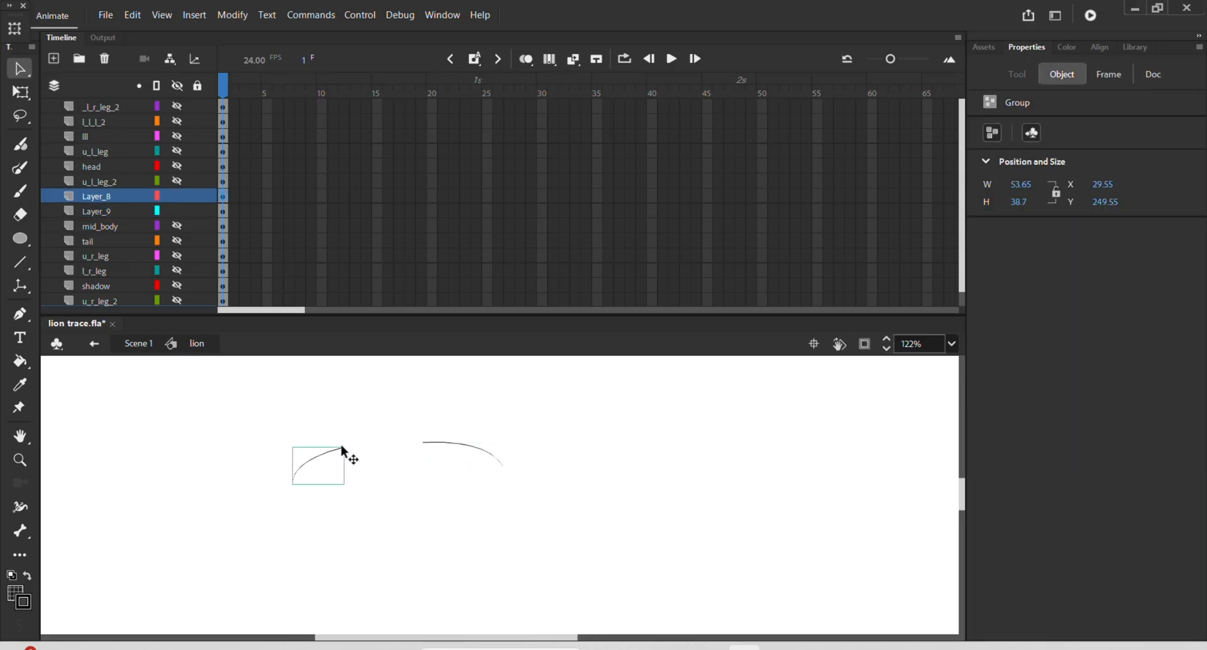
left_click(450, 447)
key("Delete")
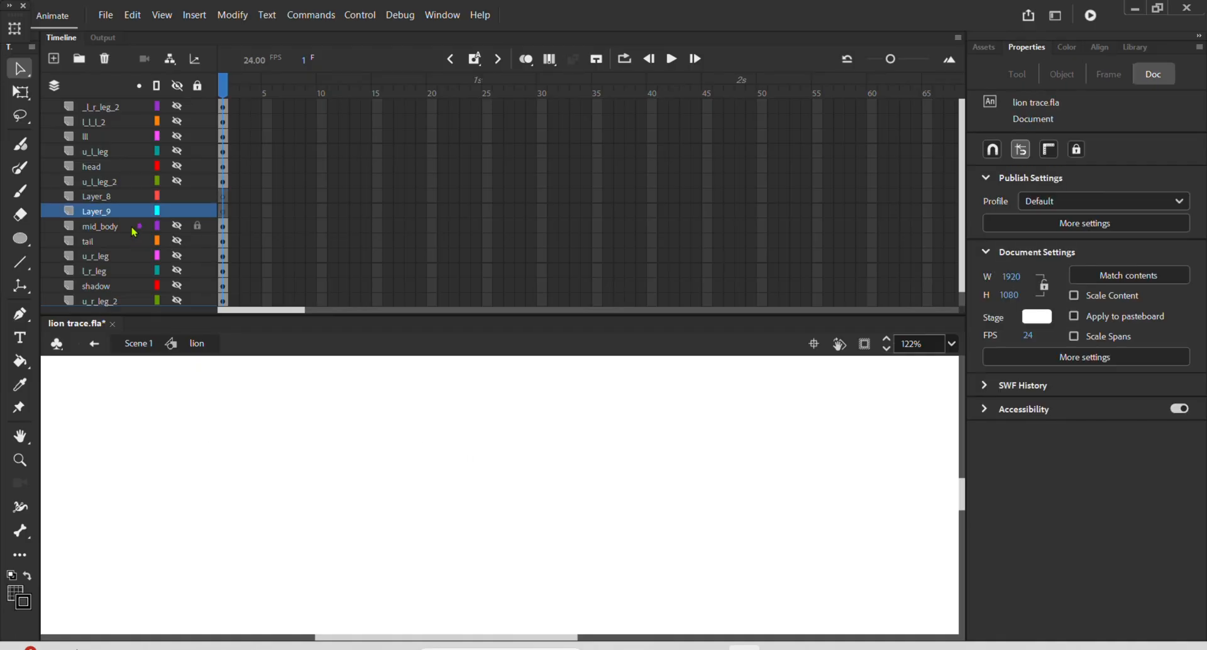
left_click(114, 201, "shift")
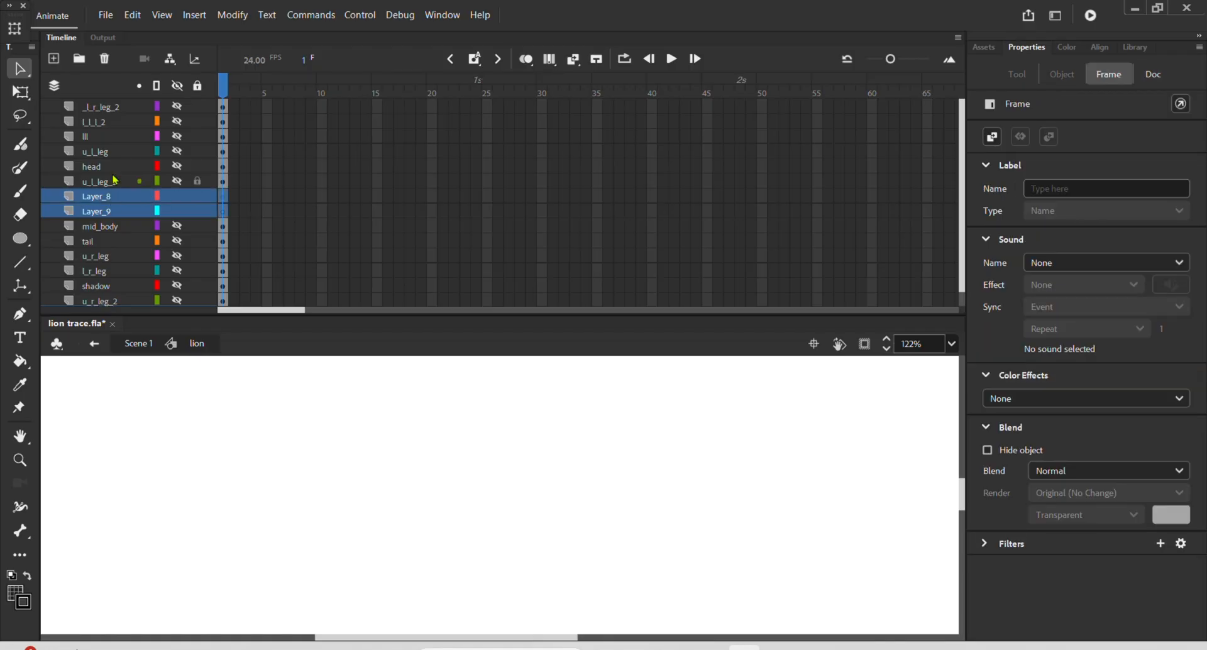
left_click(104, 58)
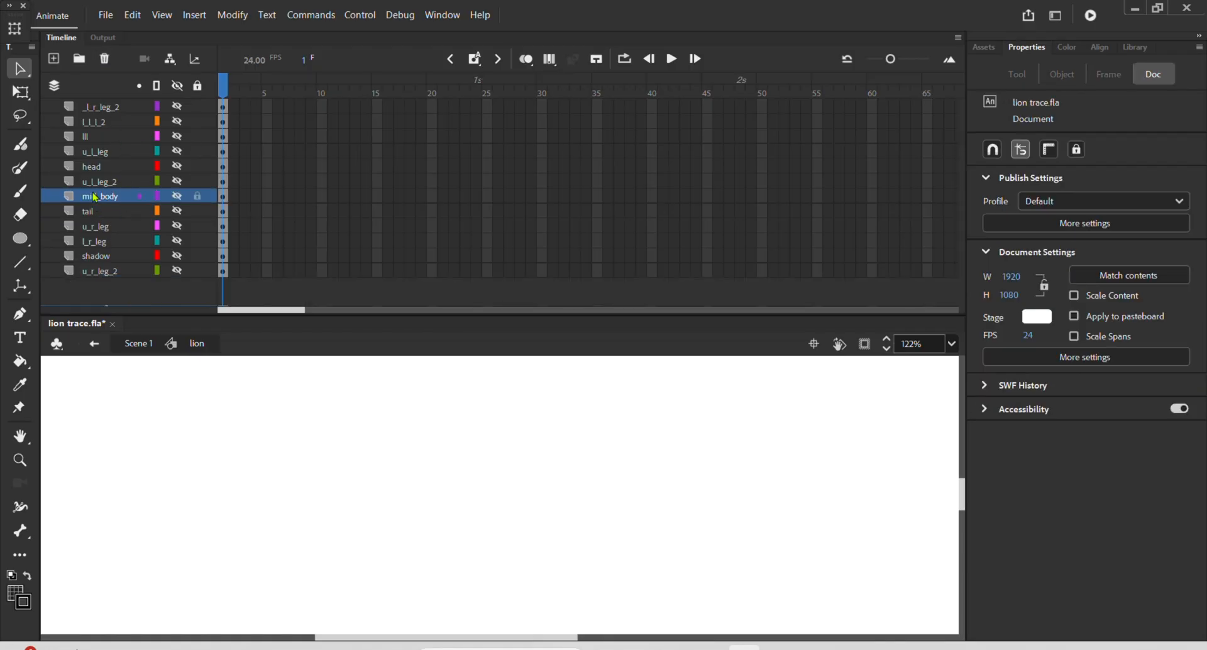
Make all the lion's layers visible again with the head layer active
left_click(100, 166)
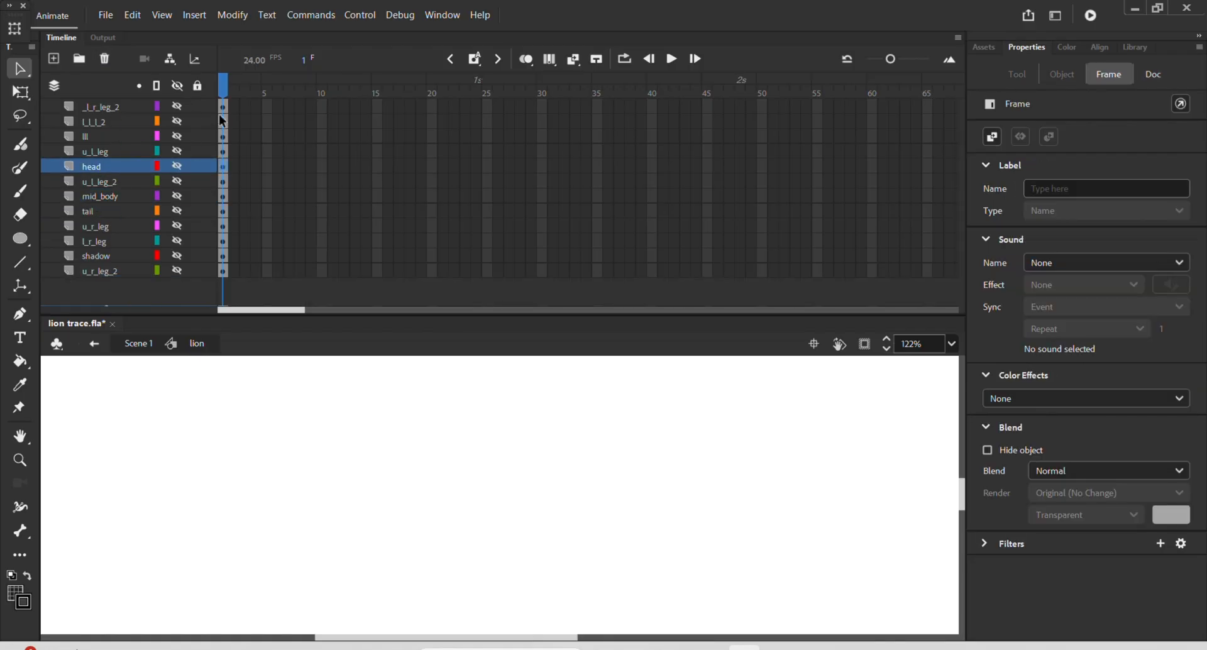
left_click(178, 85)
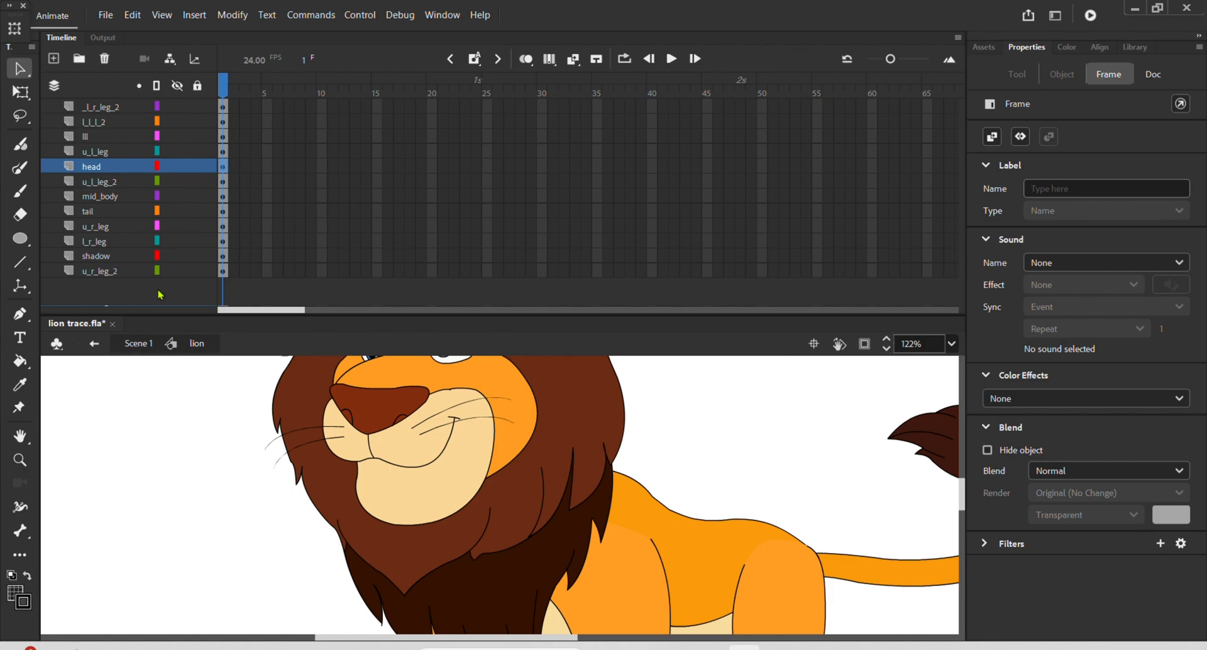
left_click_drag(168, 315, 170, 283)
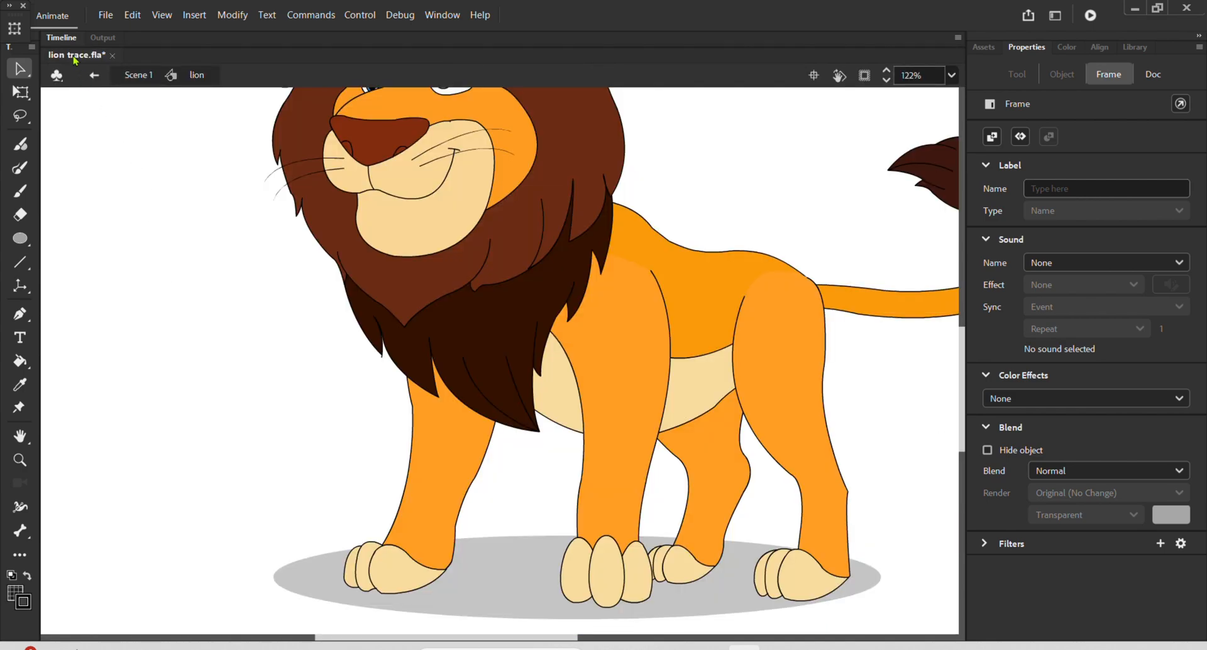
left_click(68, 39)
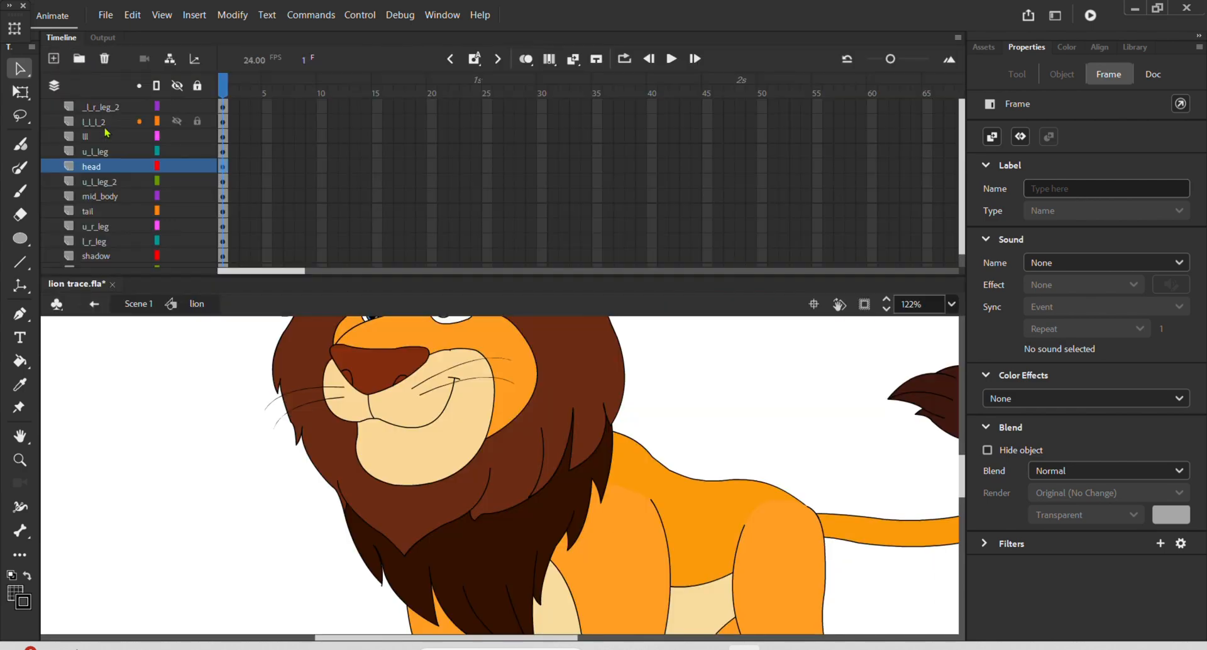
Paste the cut whiskers in place inside the head symbol and return to the lion symbol
scroll(428, 494, "up", 3)
left_click(434, 490)
double_click(434, 490)
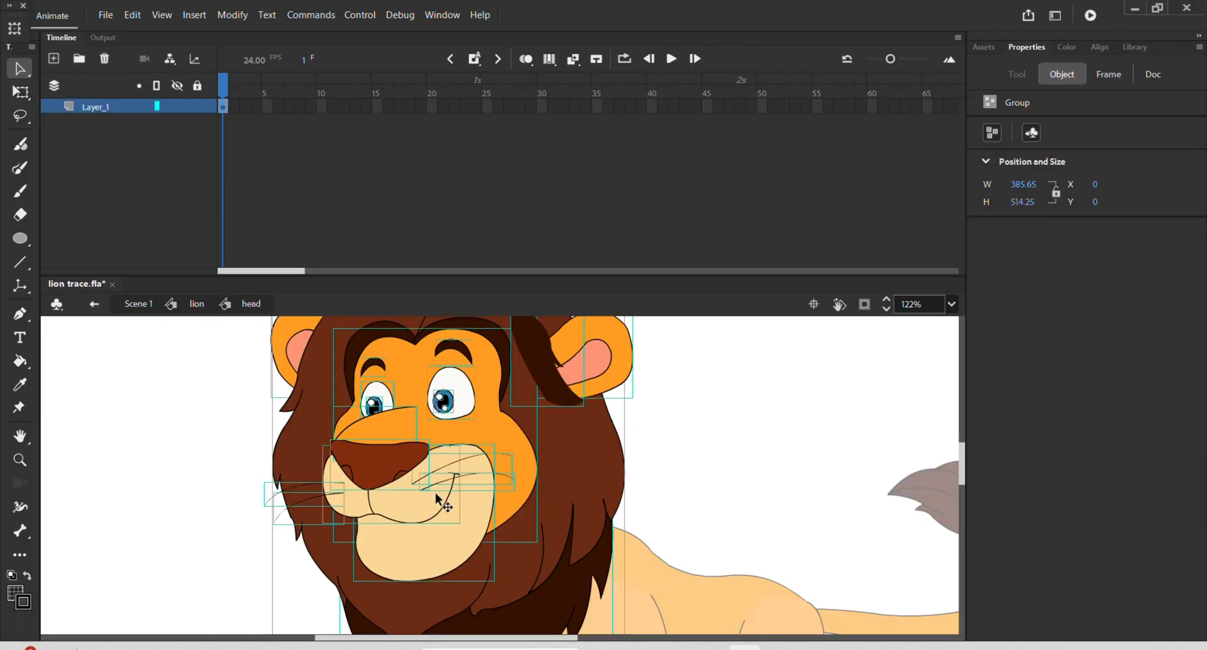
left_click(650, 449)
key("ctrl+a")
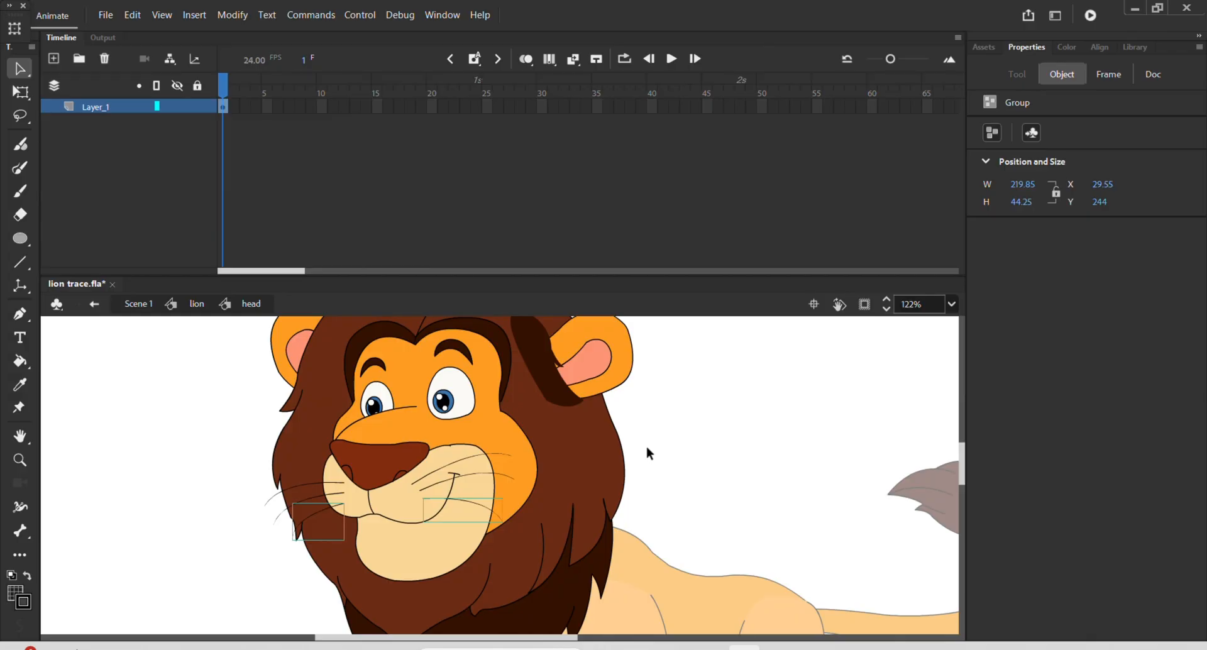
scroll(458, 495, "up", 2)
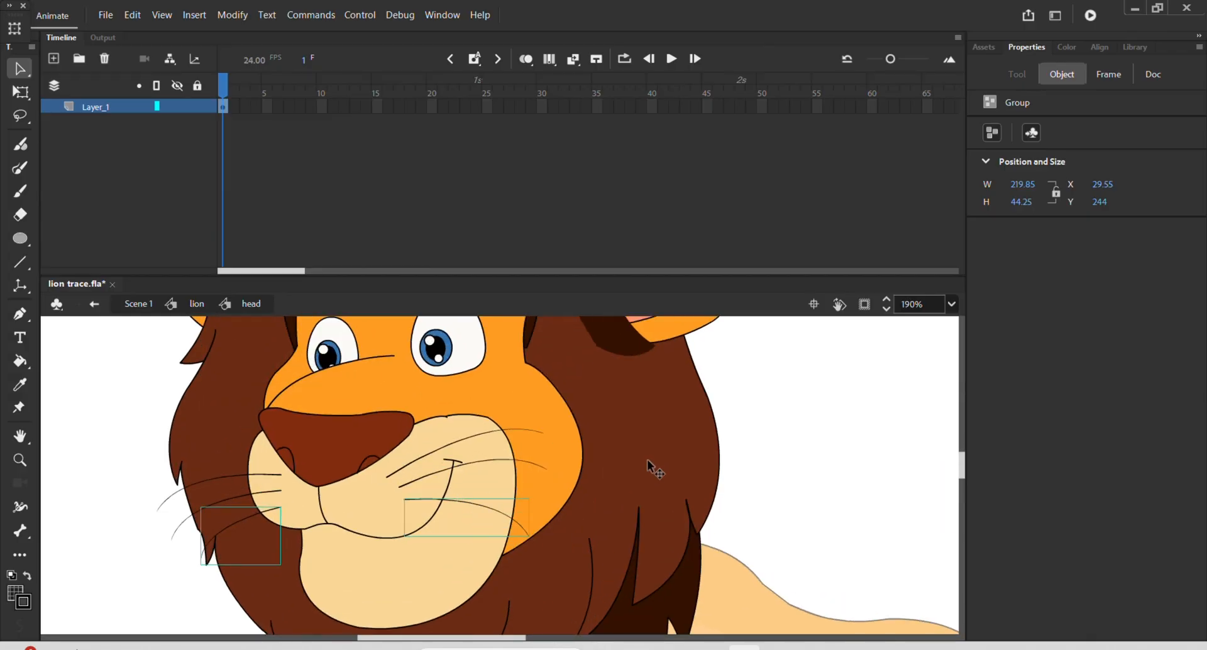
left_click(740, 450)
scroll(252, 500, "down", 2)
scroll(251, 497, "down", 2)
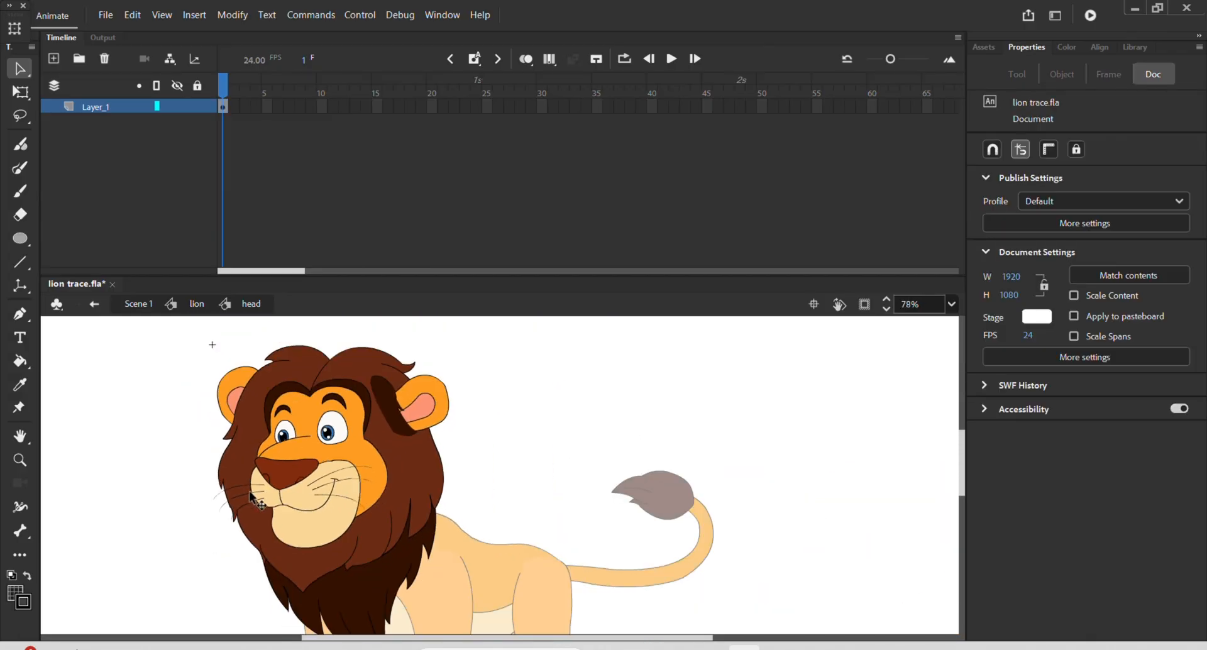
left_click_drag(511, 522, 535, 446)
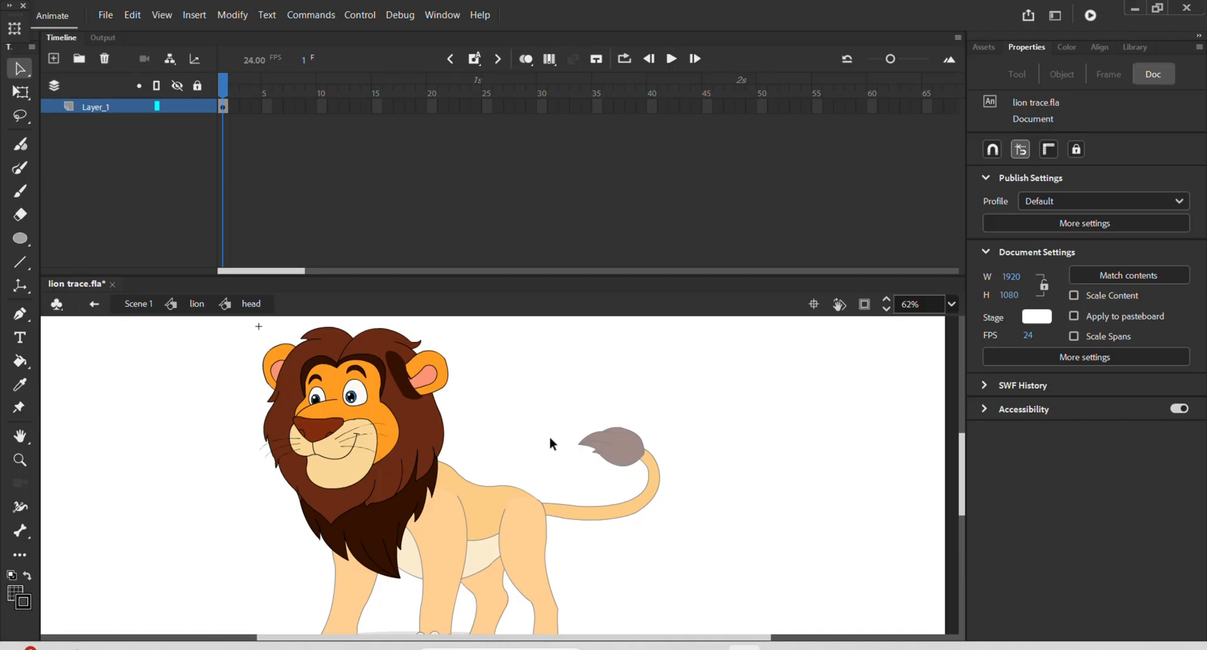
double_click(666, 397)
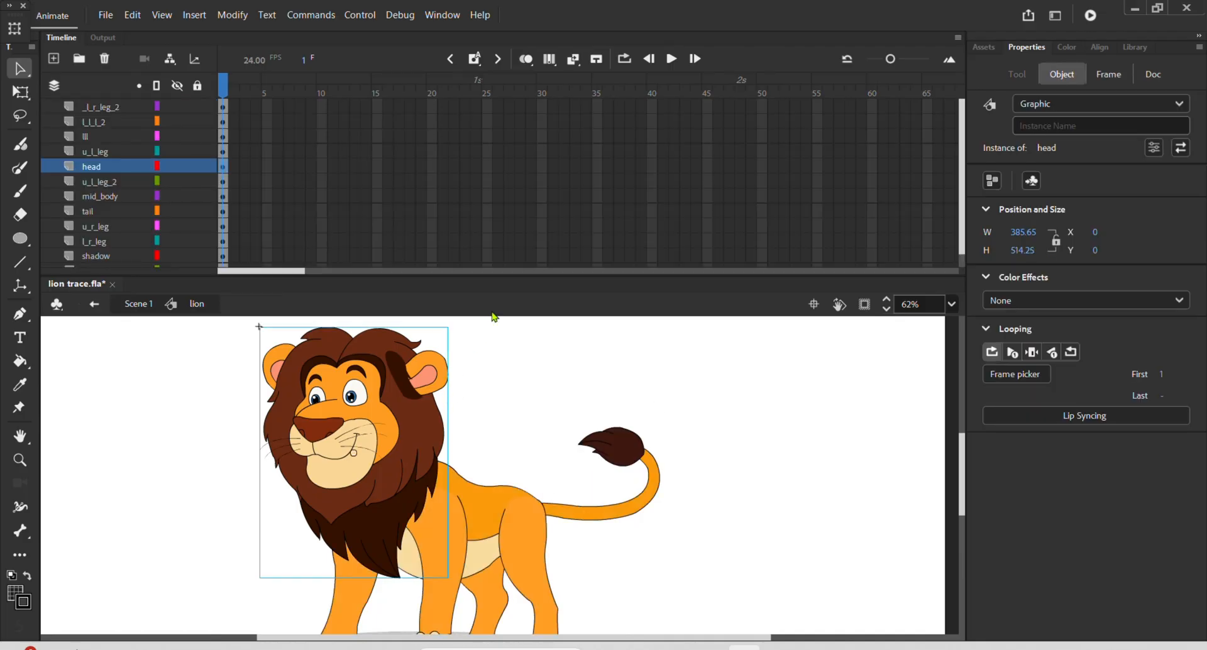
Reduce the timeline's height so the whole lion fits in view on the stage
double_click(499, 274)
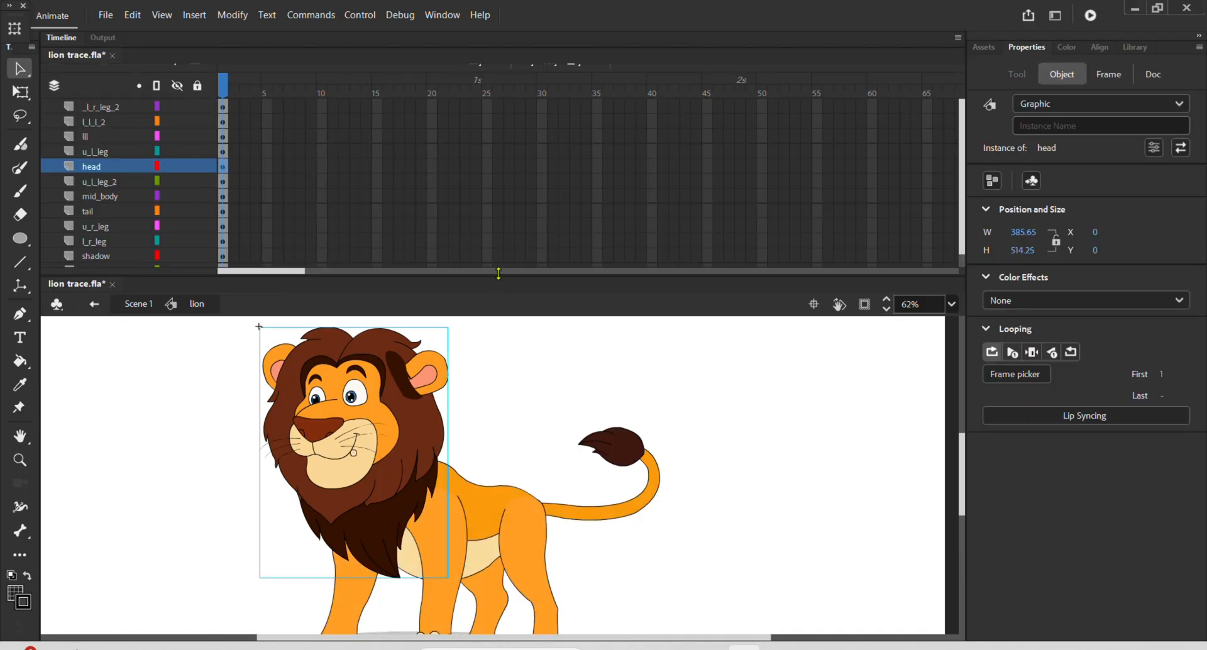
double_click(64, 39)
left_click(568, 410)
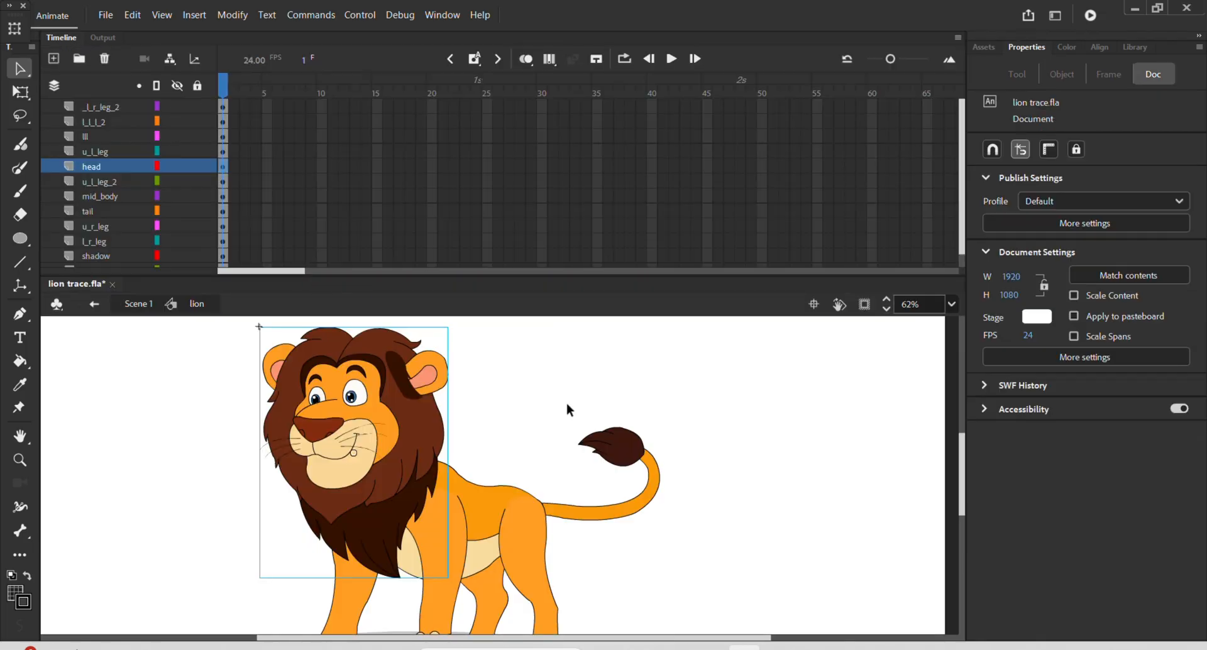
left_click_drag(475, 277, 482, 192)
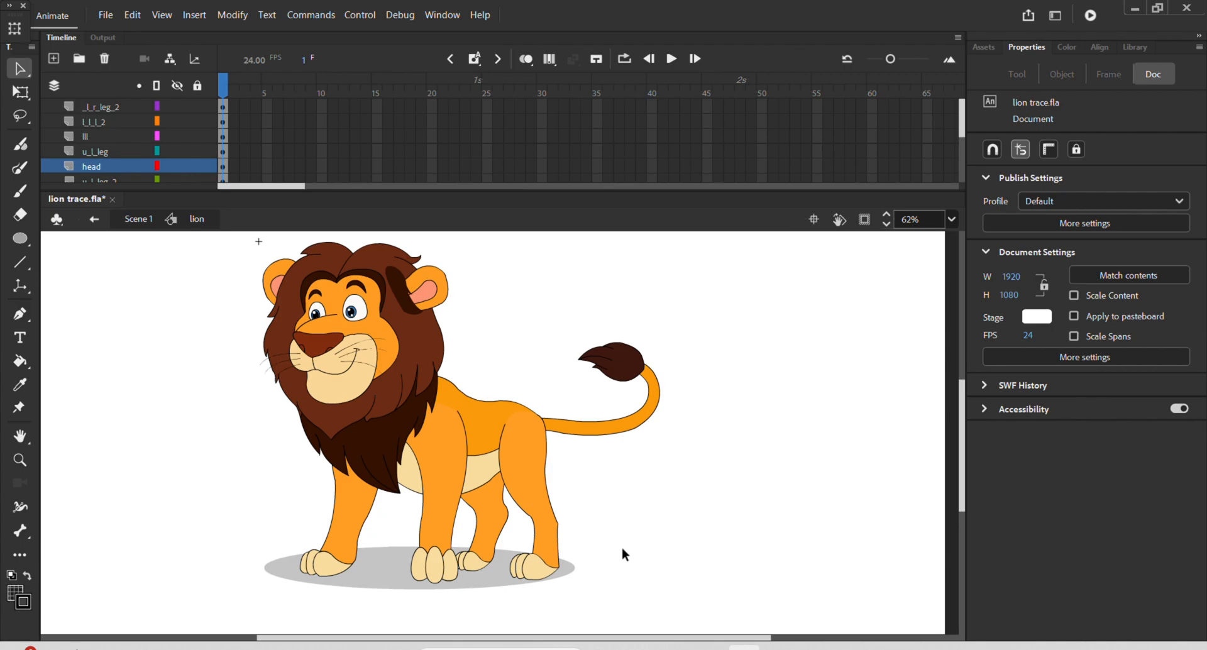
left_click_drag(622, 547, 692, 574)
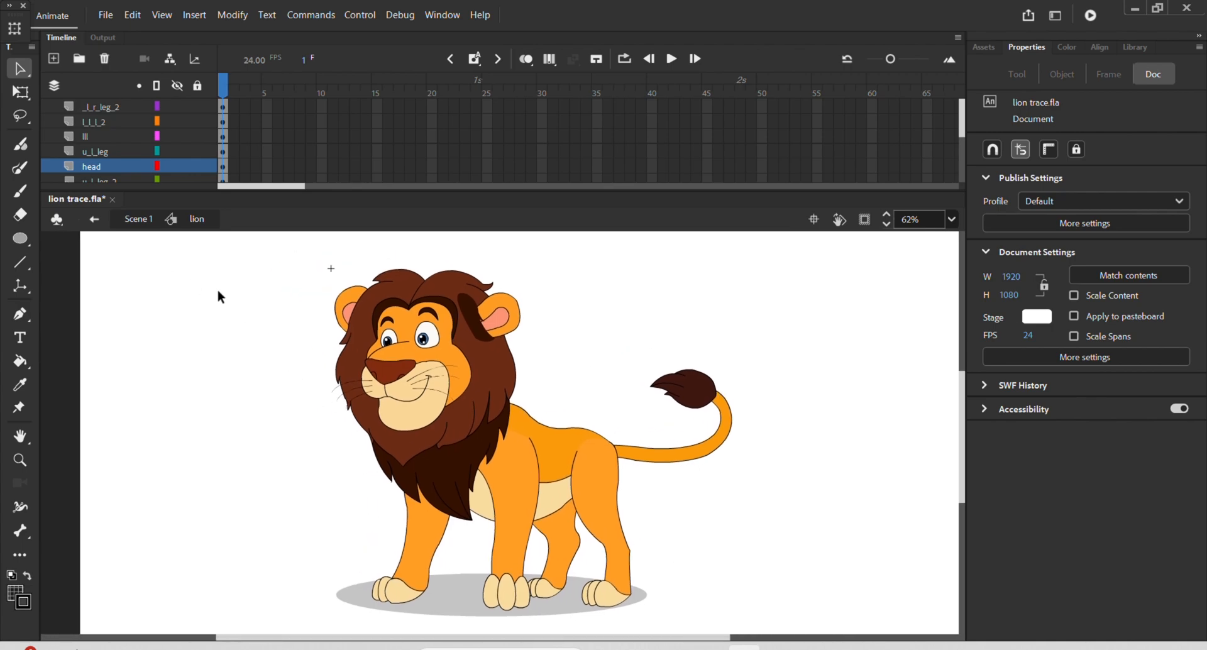
Select across the lion to check its separate symbol parts, and clear the selection
left_click_drag(206, 286, 719, 618)
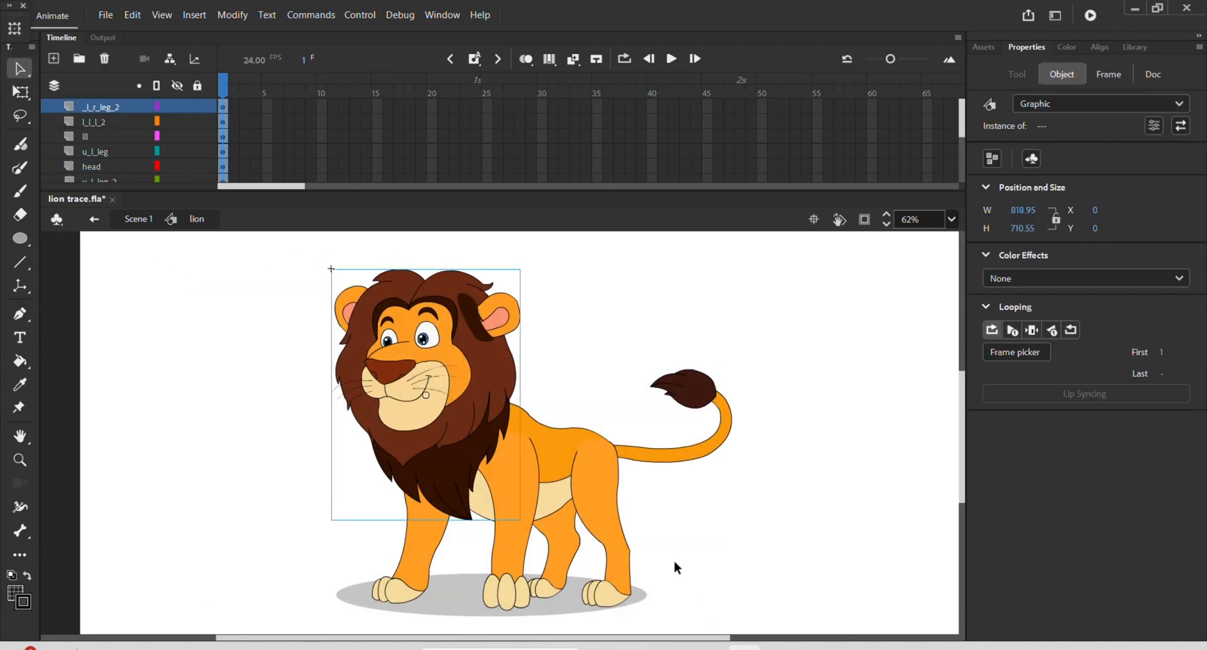
left_click_drag(803, 385, 250, 470)
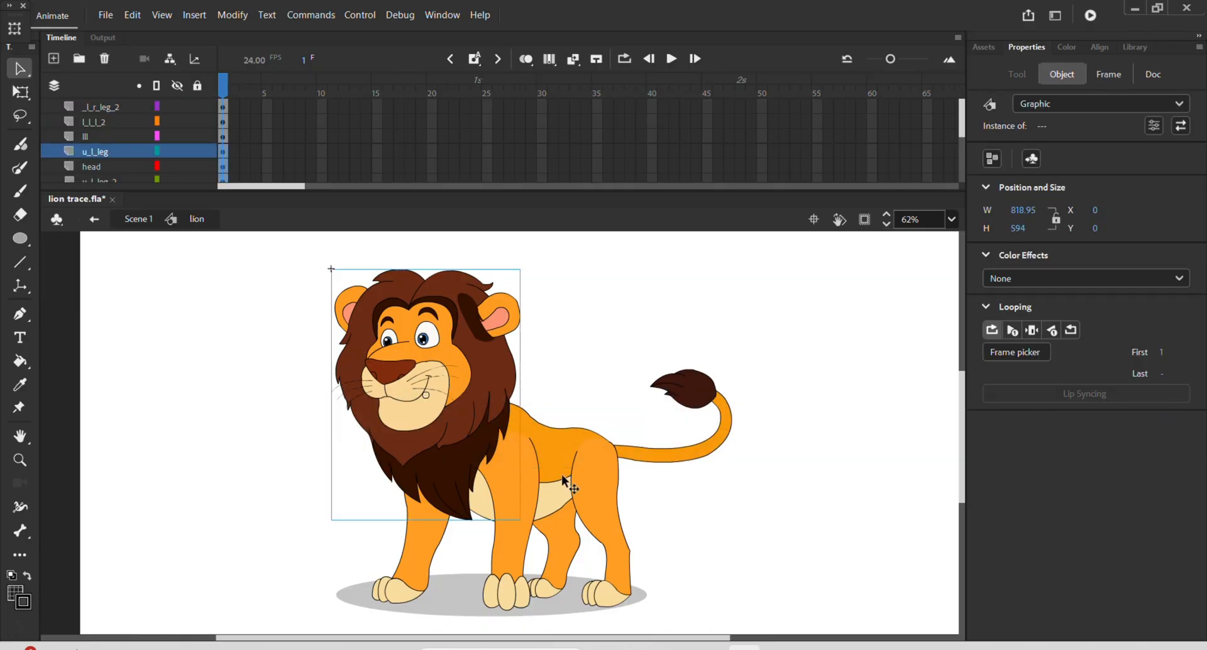
left_click(629, 398)
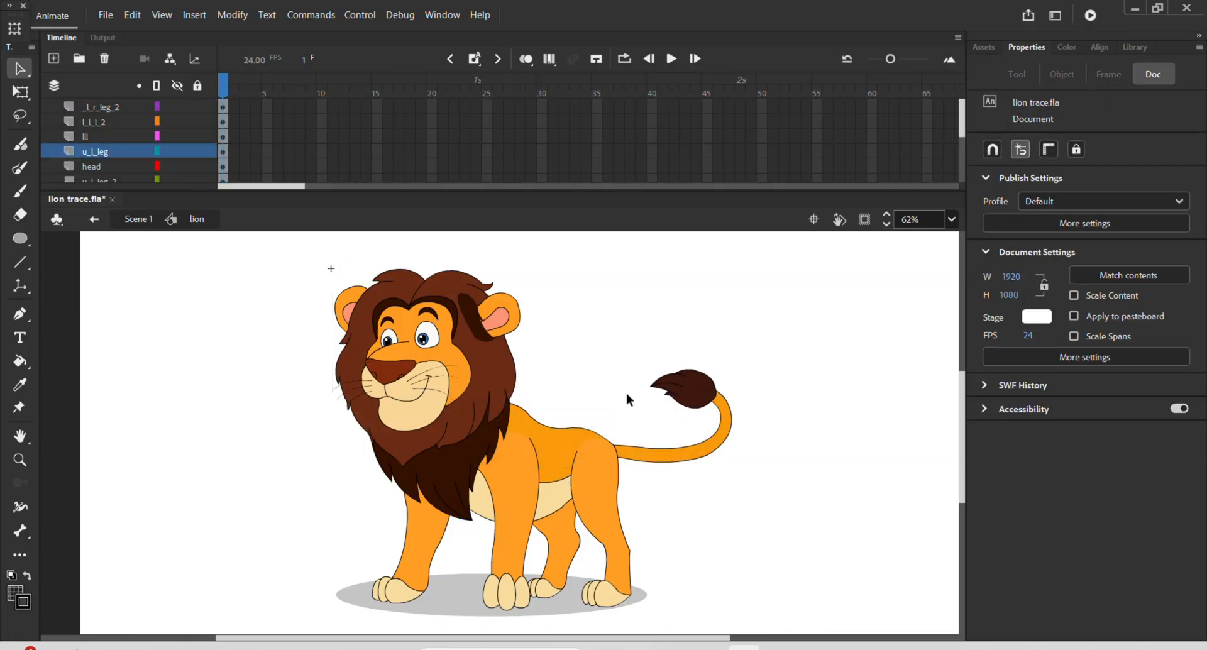
Open the head symbol for editing and examine its face groups closely around the eyes
double_click(470, 384)
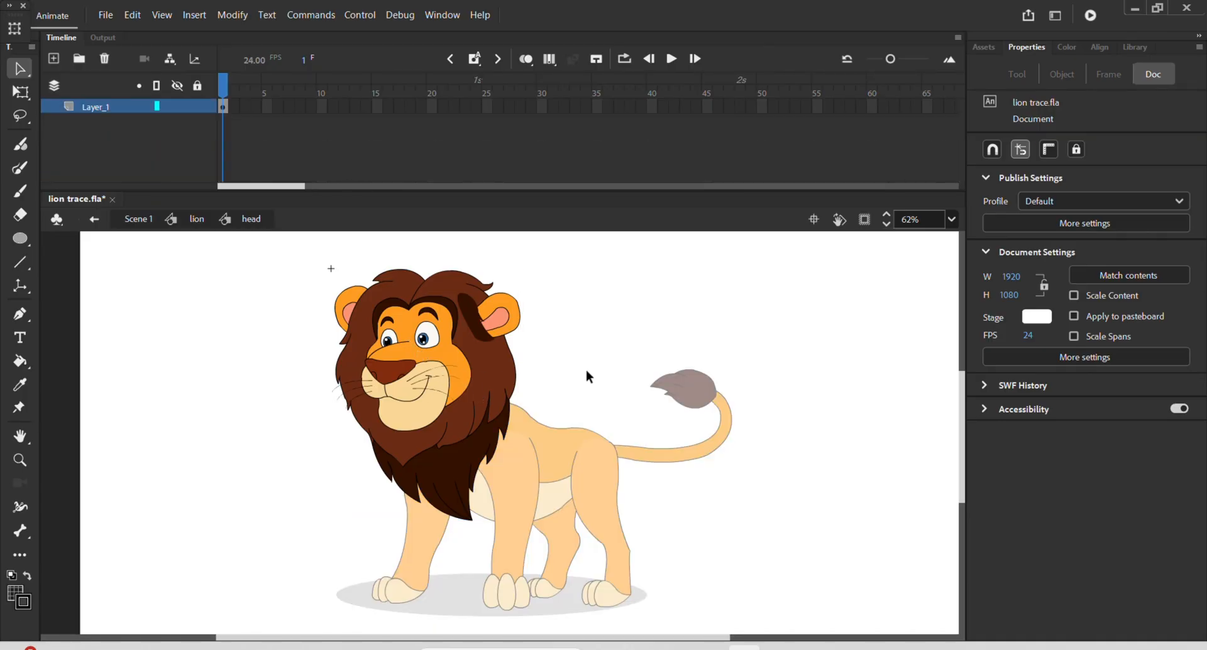
left_click(506, 323)
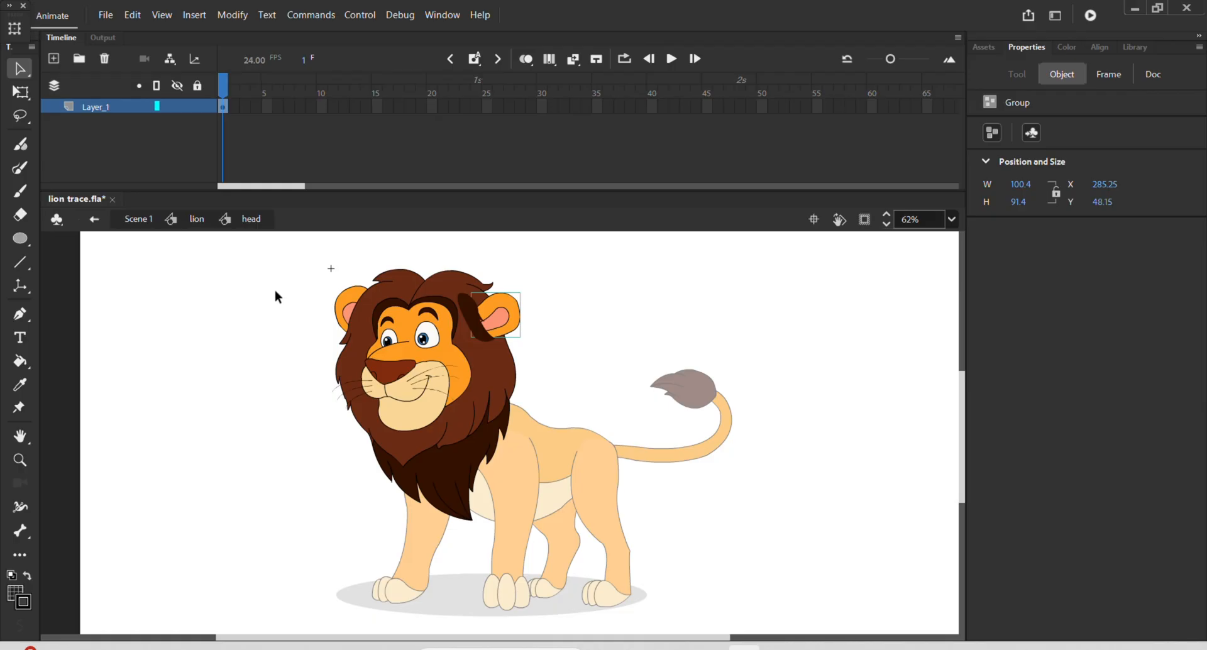
left_click_drag(275, 296, 609, 505)
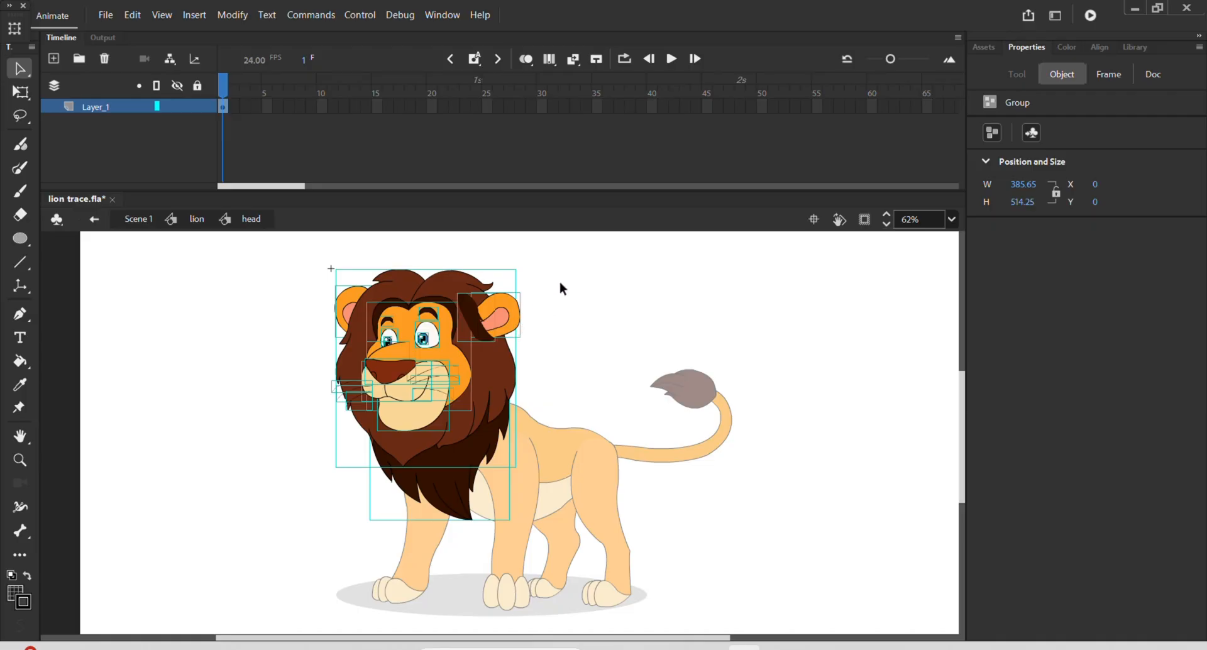
left_click(558, 278)
scroll(478, 346, "up", 3)
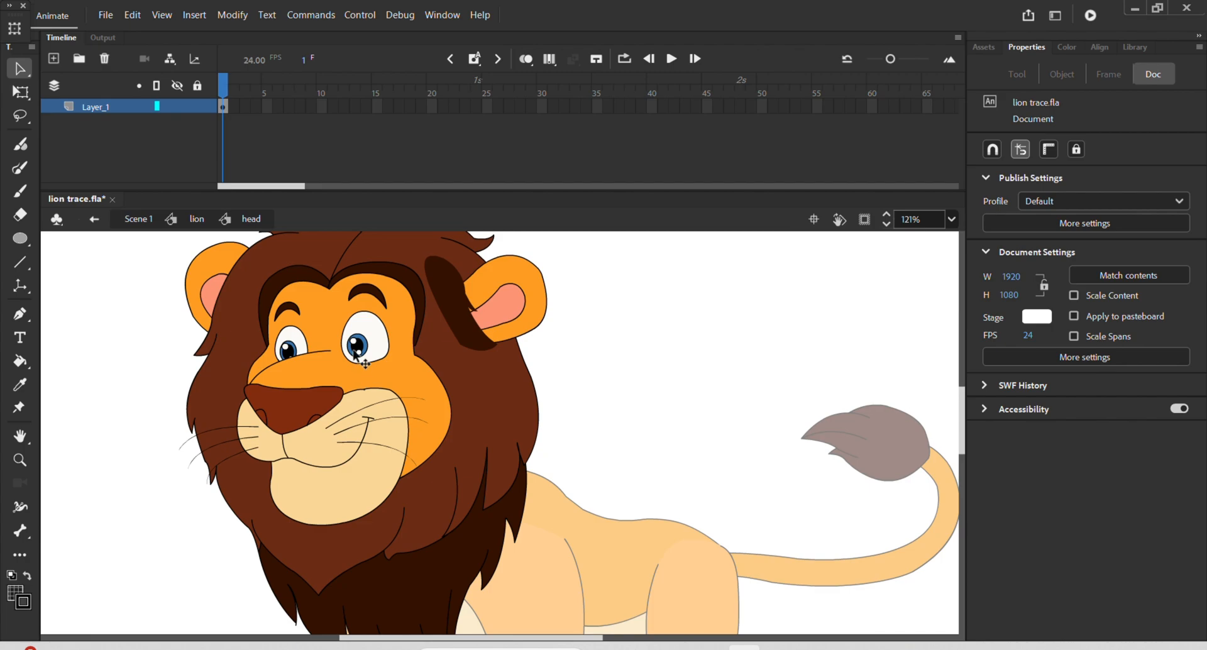
scroll(356, 347, "up", 2)
scroll(356, 347, "down", 4)
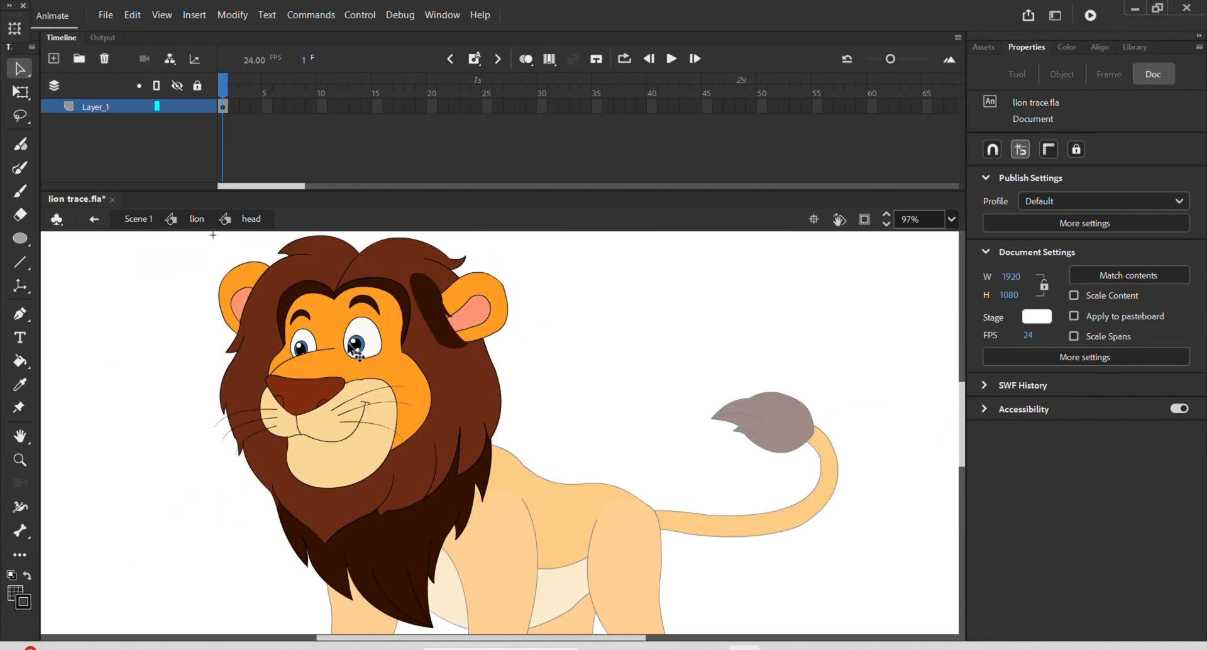
scroll(360, 351, "up", 4)
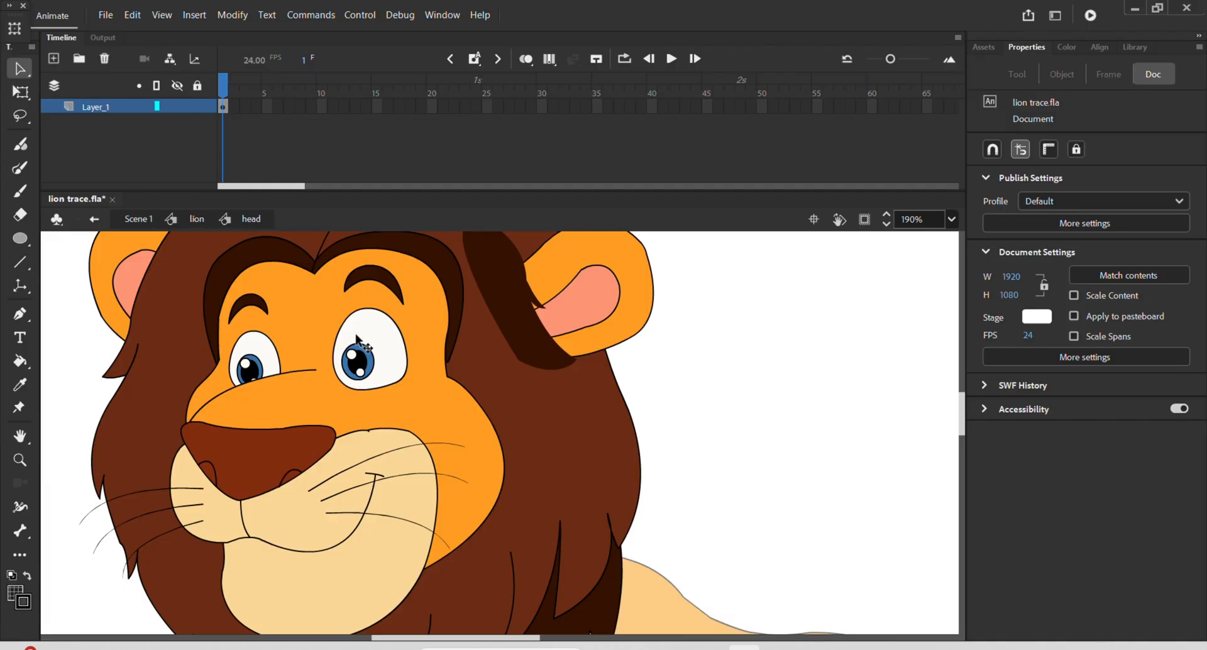
scroll(356, 361, "up", 1)
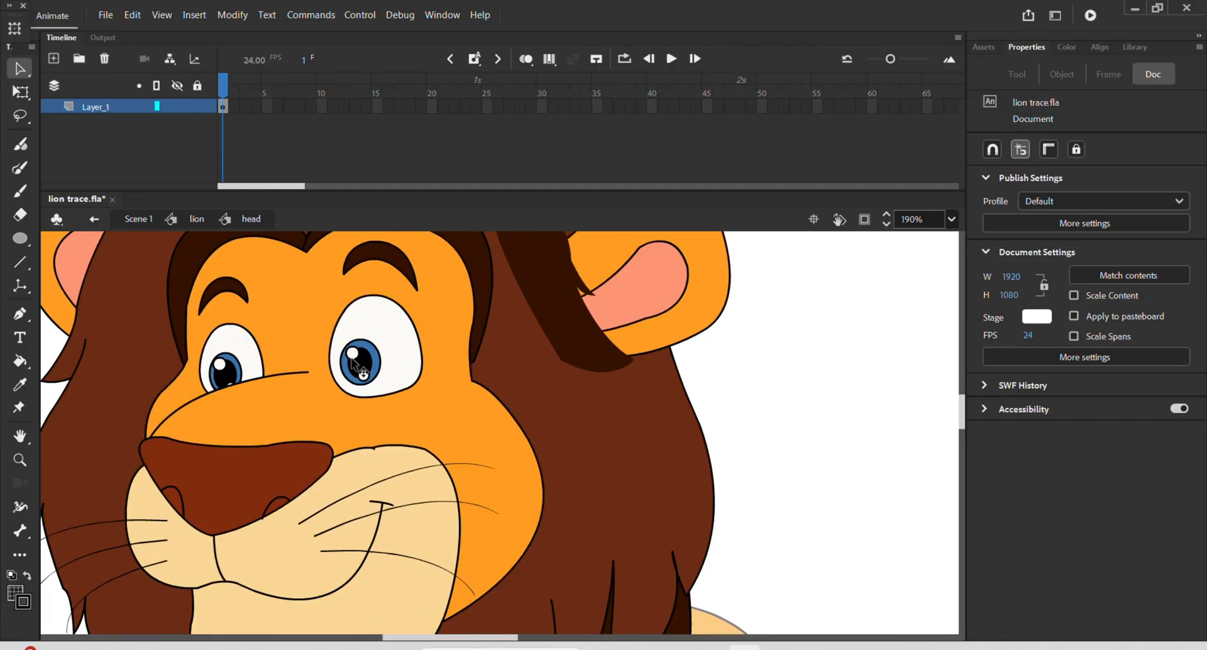
Pull the mane group and the orange face group aside in turn to check their shapes, undoing each move
scroll(356, 364, "up", 2)
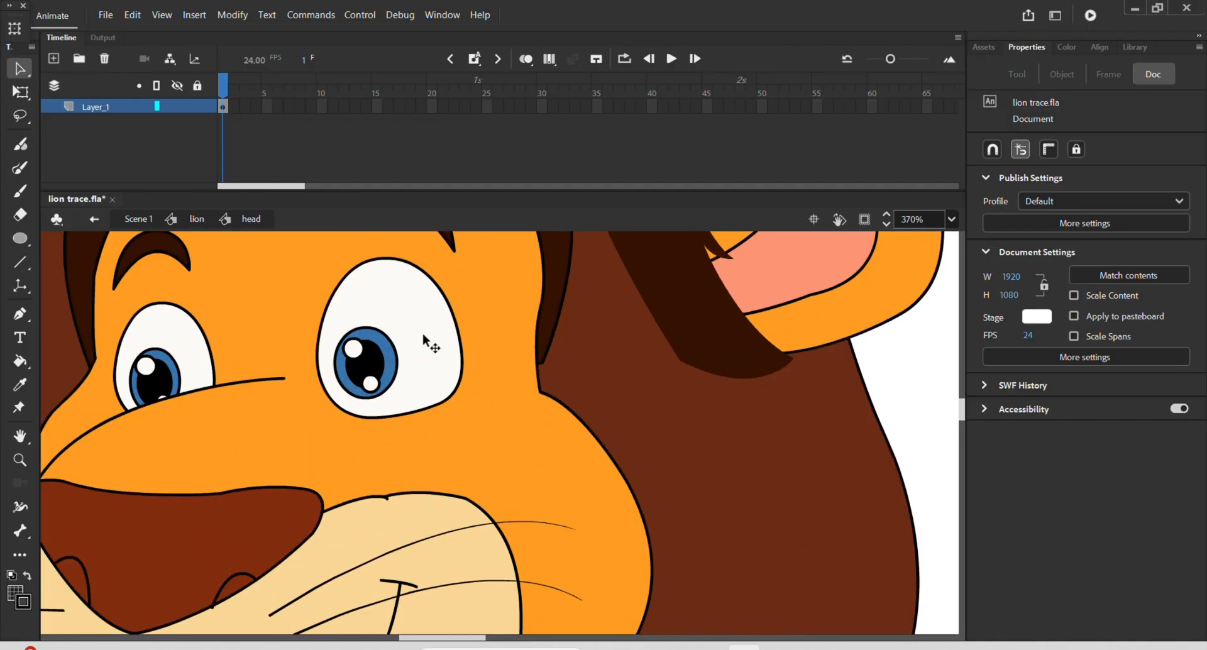
scroll(456, 398, "down", 3)
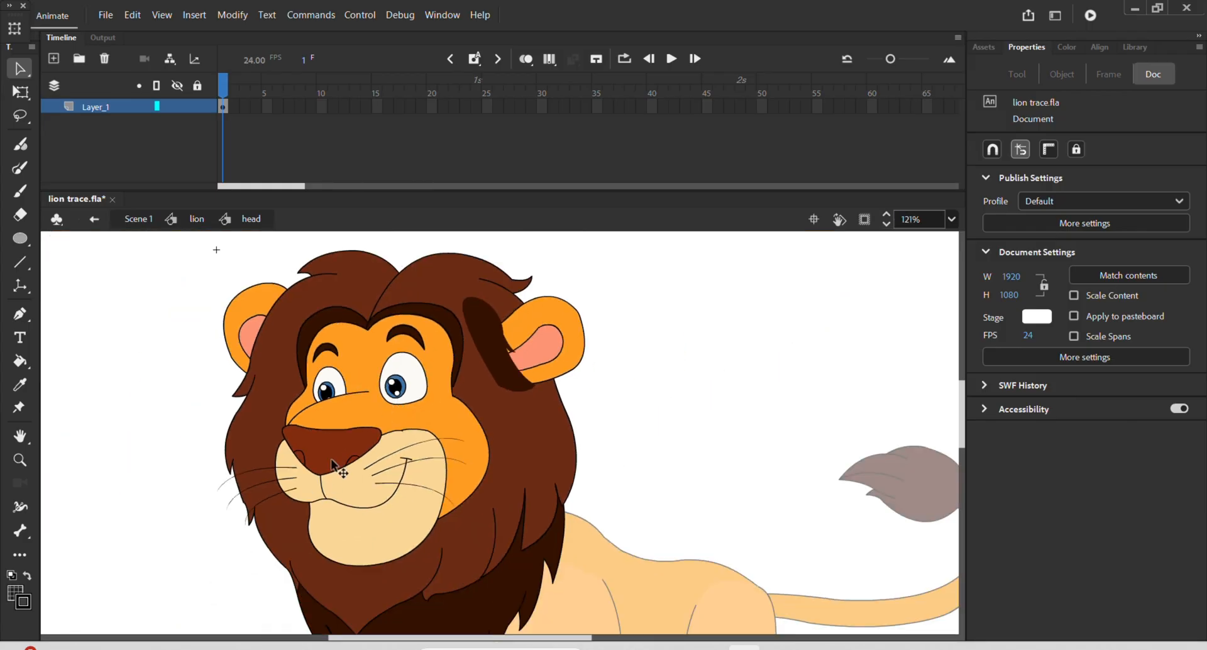
scroll(386, 453, "down", 1)
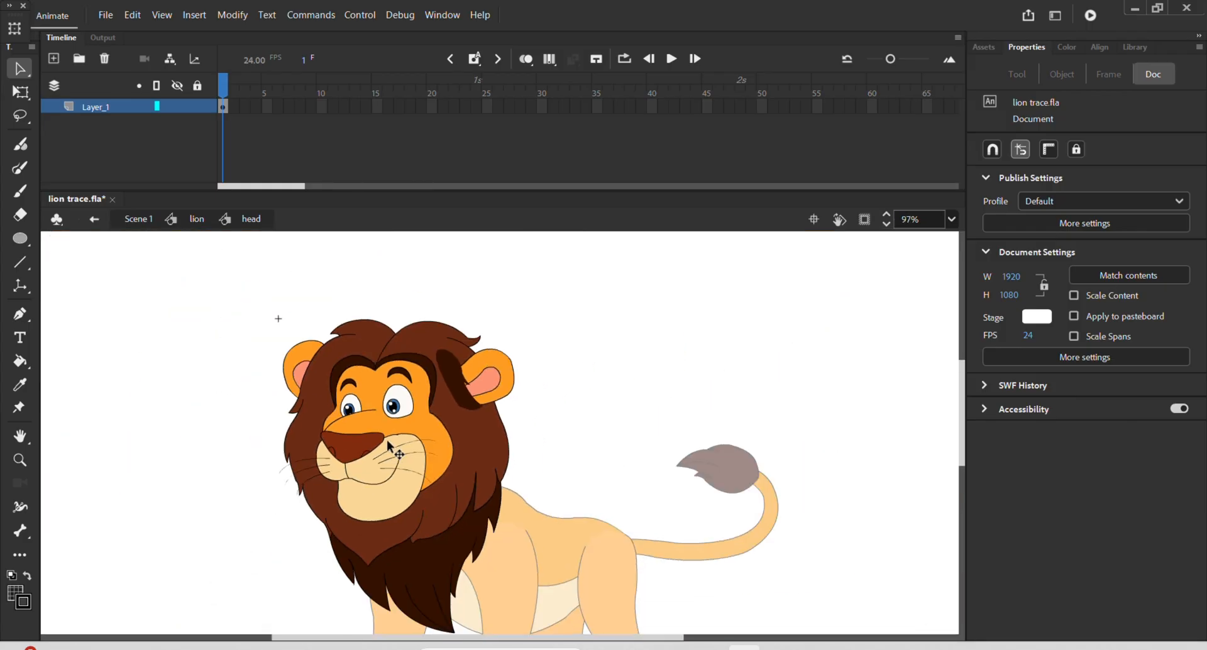
left_click(469, 446)
left_click_drag(468, 446, 797, 389)
key("ctrl+z")
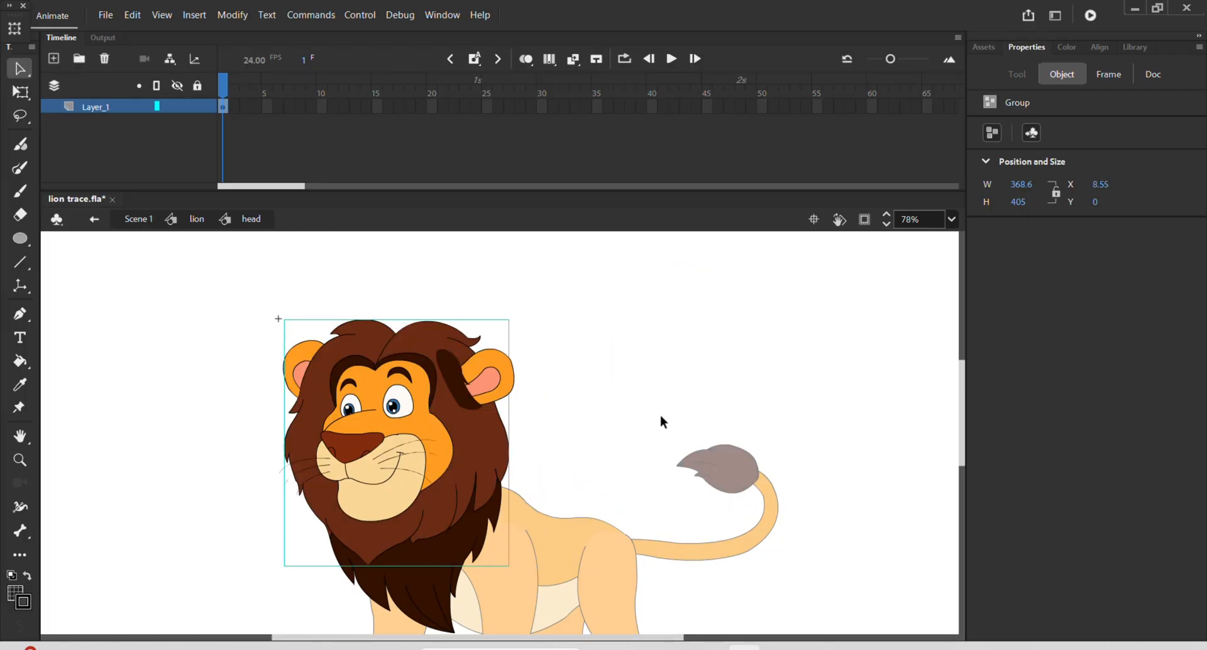
left_click_drag(443, 456, 837, 393)
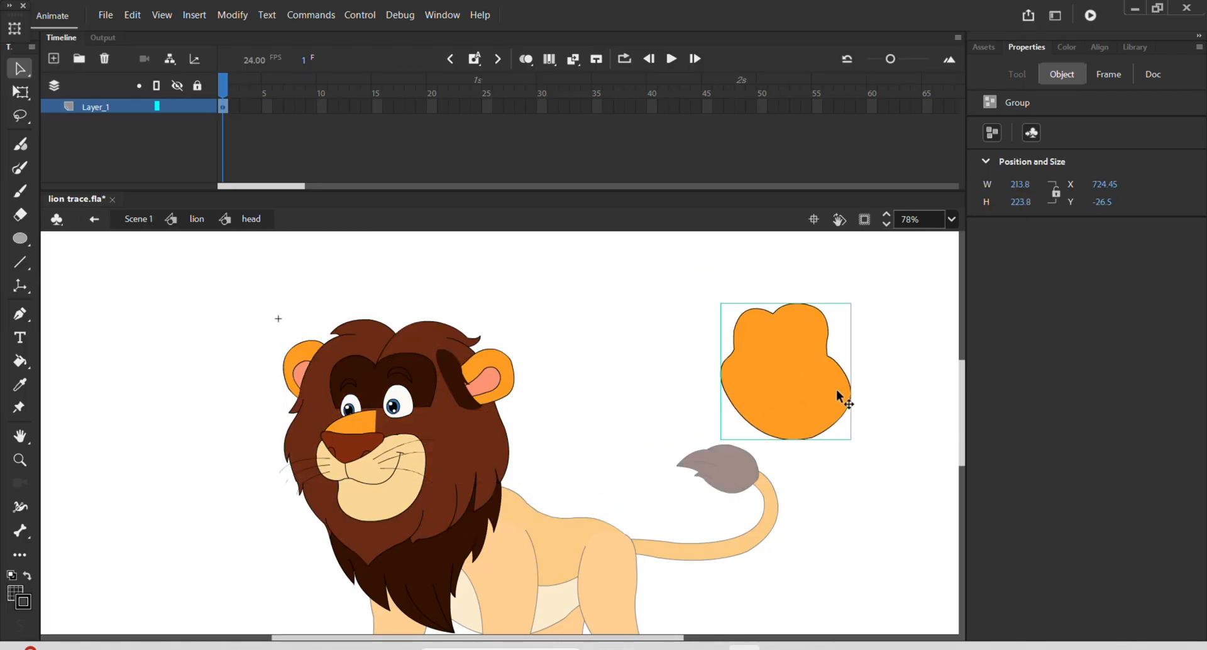
key("ctrl+z")
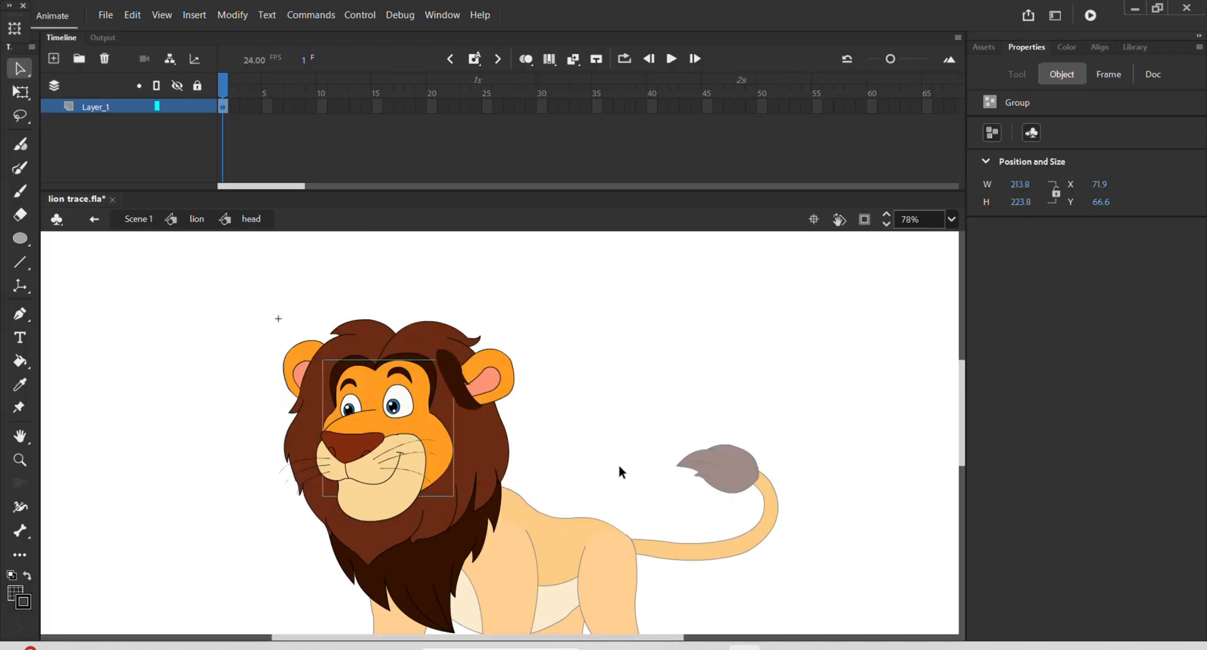
Select the mane group together with the orange face group and convert them into a Graphic symbol named "face outline"
left_click(480, 444)
left_click_drag(444, 440, 753, 362)
key("ctrl+z")
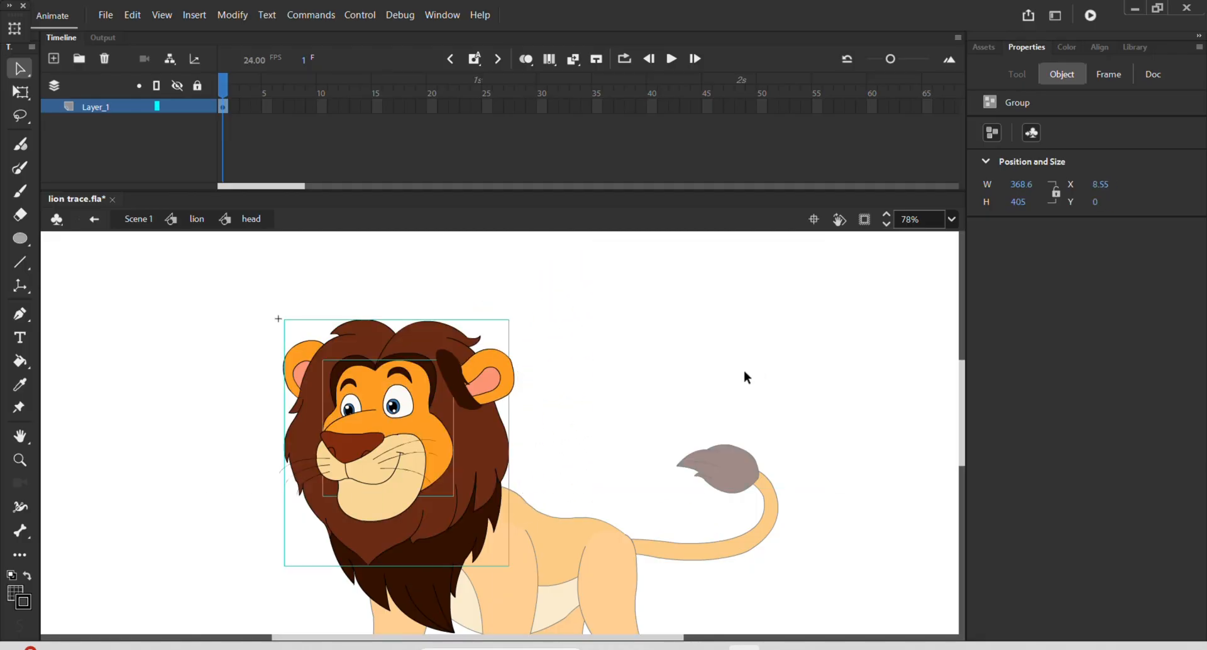
key("F8")
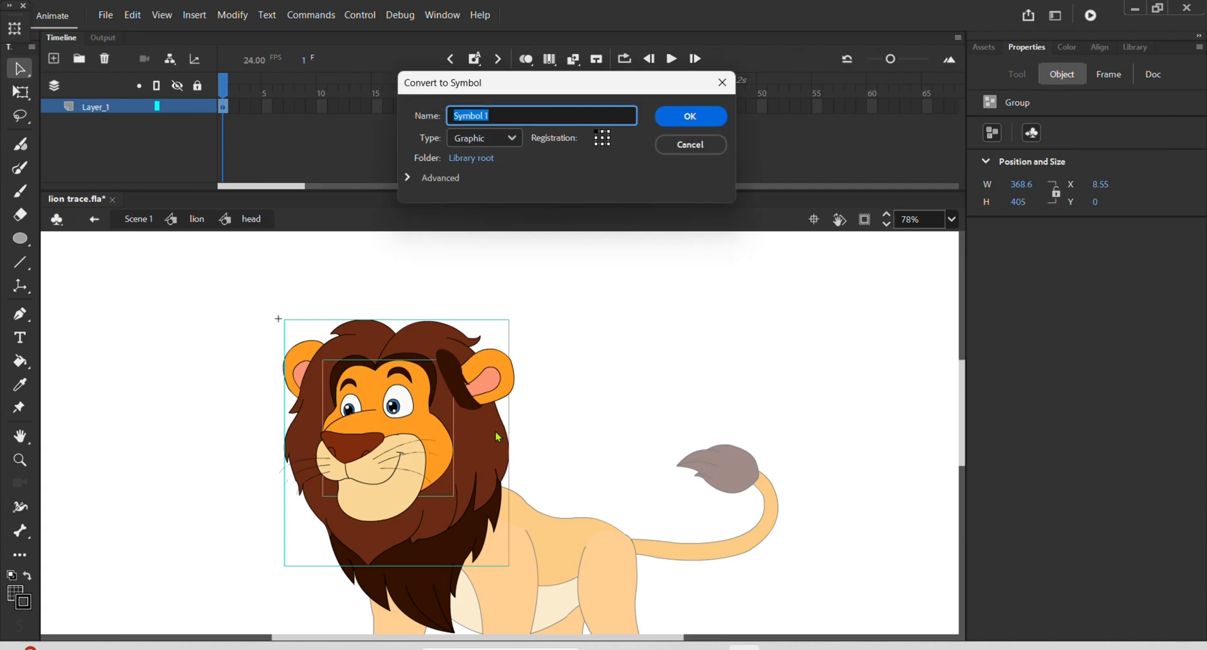
type("face outline")
key("Return")
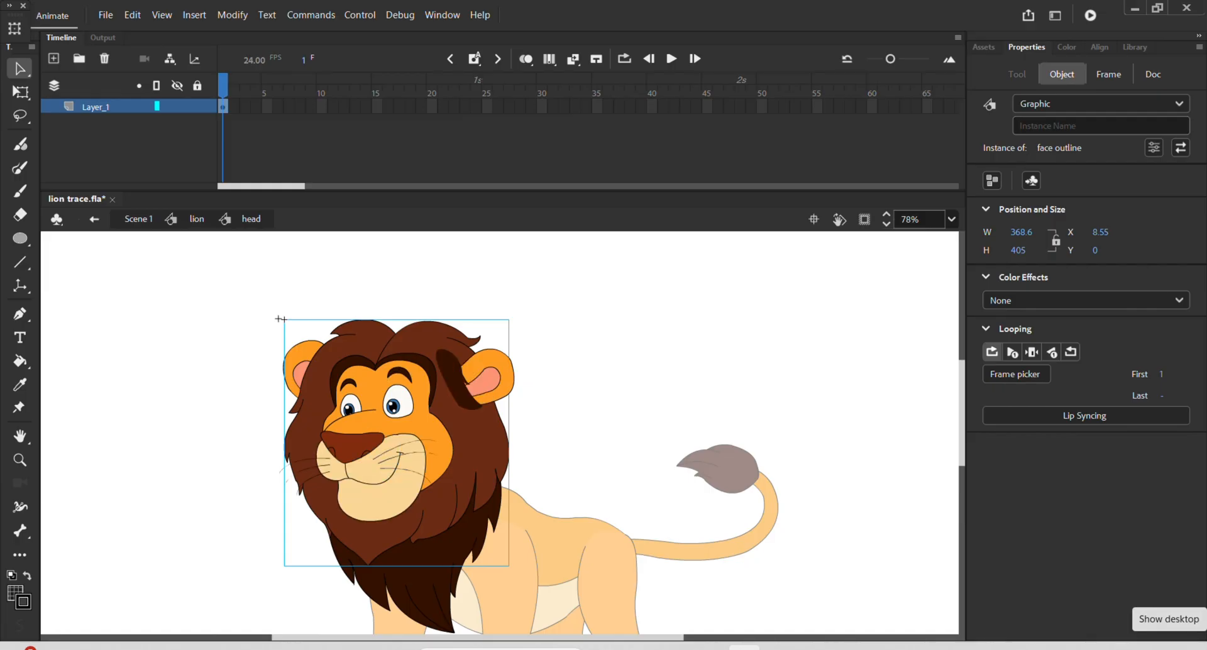
Convert the dark lower mane group into a Graphic symbol named "lower hairs" and send it behind the face and mane
left_click(440, 571)
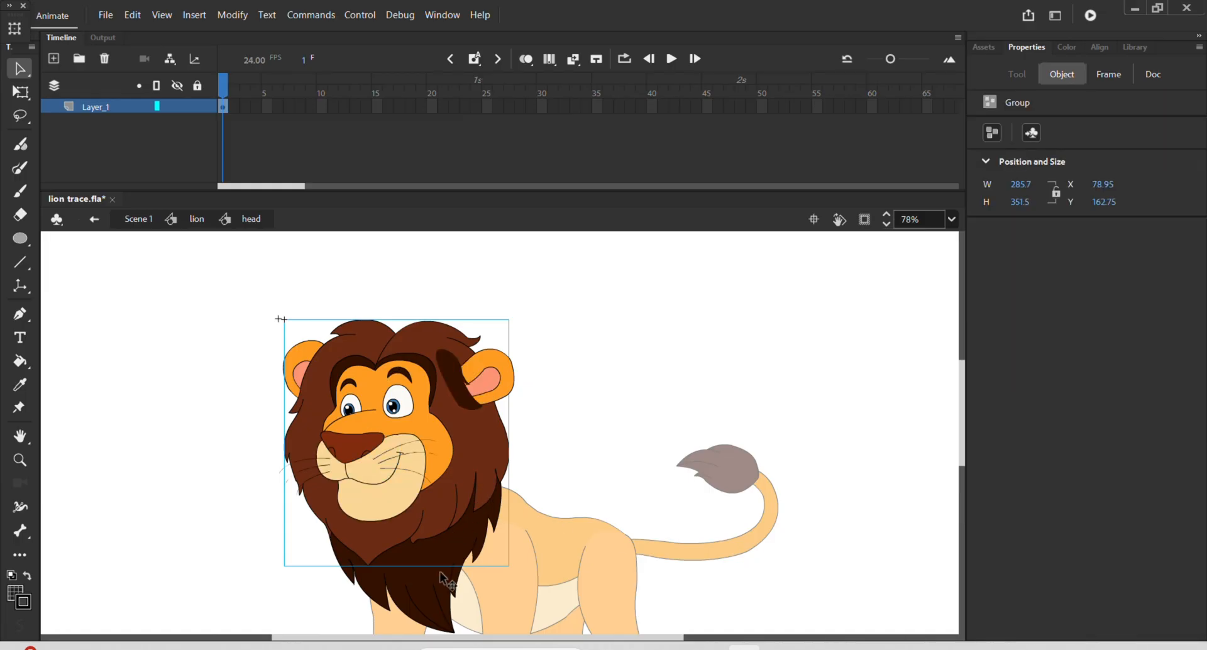
left_click(439, 573)
key("F8")
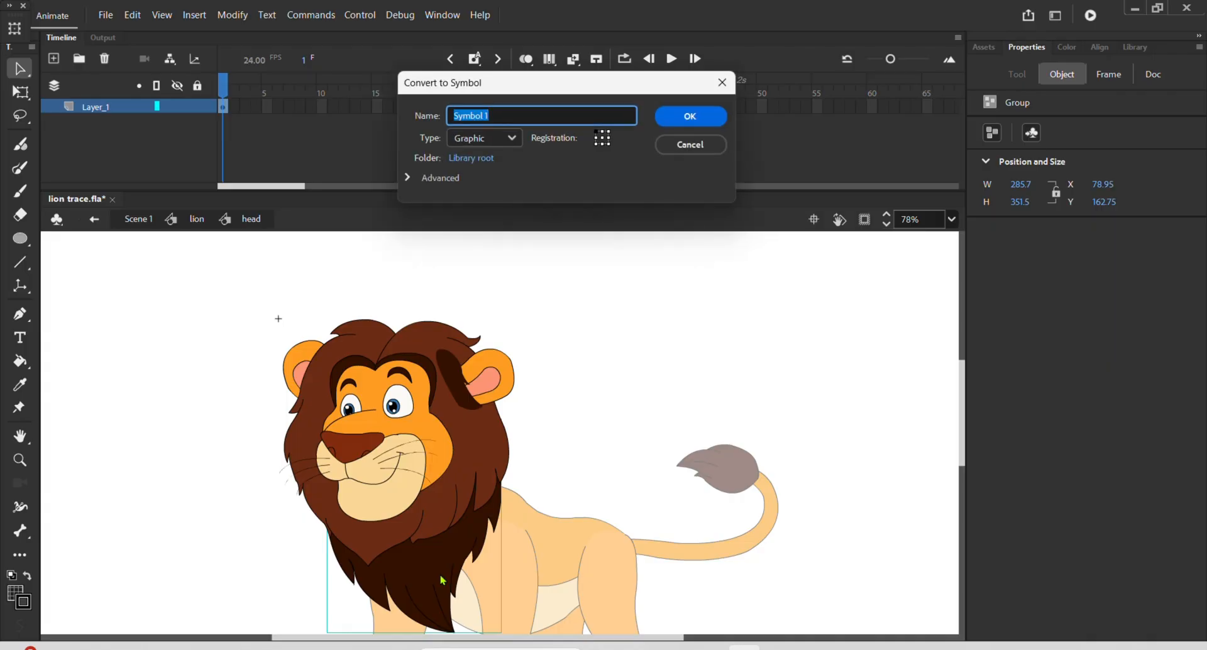
type("lower hairs")
key("Return")
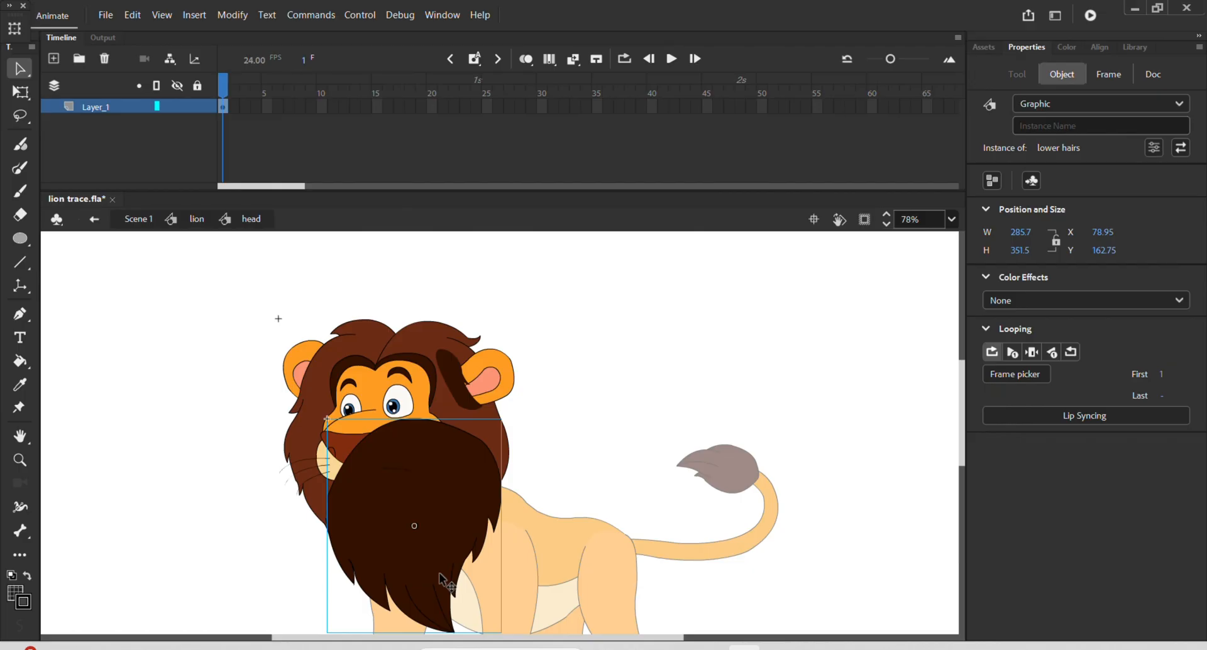
key("ctrl+Down")
key("ctrl+Down")
key("ctrl+Down")
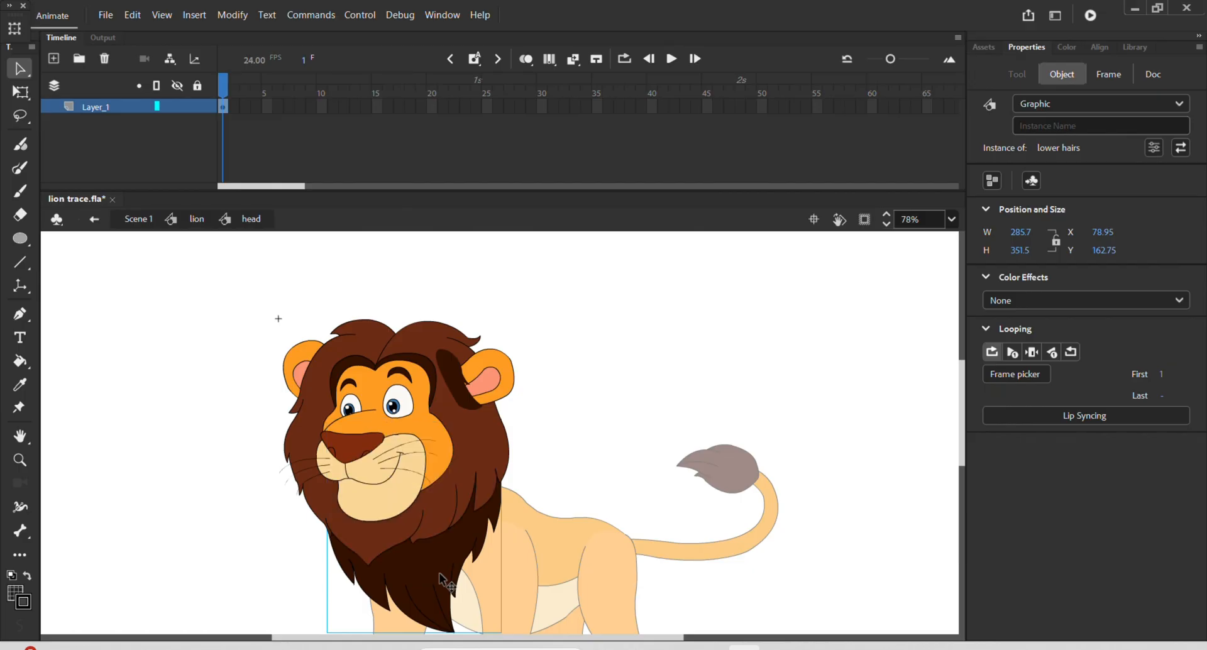
Pull the dark hair patch and the ear beside it aside in turn to check the separate groups, undoing each move
left_click(473, 386)
scroll(473, 386, "up", 3)
mouse_move(473, 386)
left_mouse_down()
mouse_move(511, 358)
mouse_move(646, 334)
left_mouse_up()
key("ctrl+z")
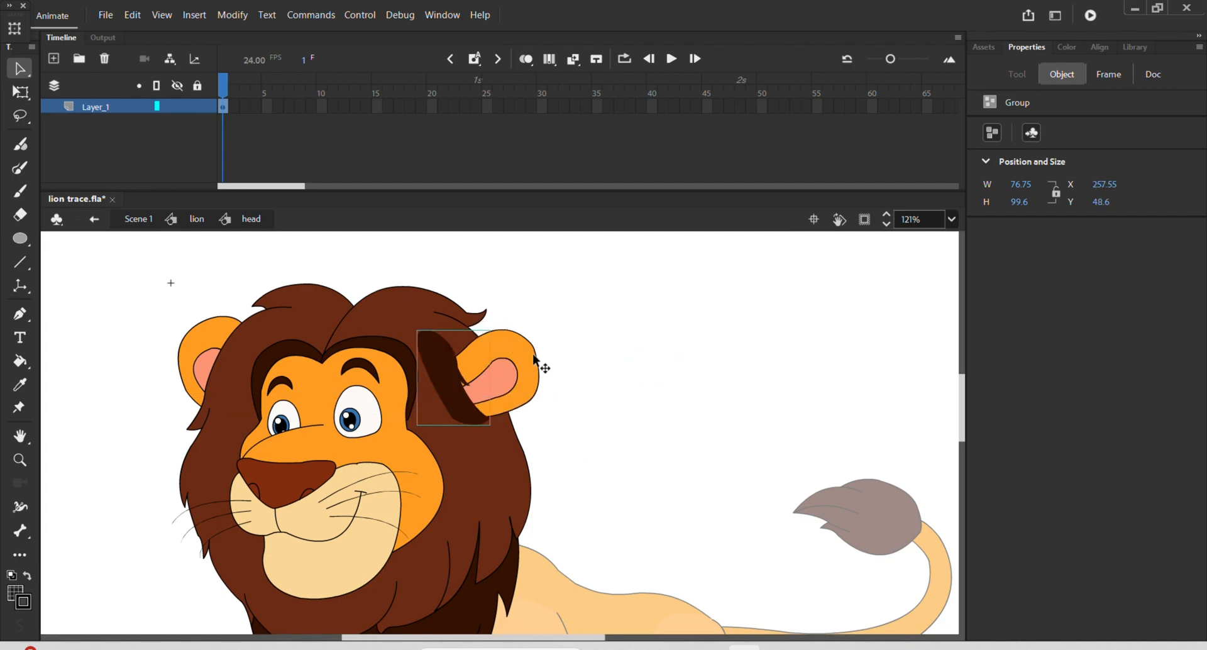
left_click_drag(539, 360, 648, 327)
key("ctrl+z")
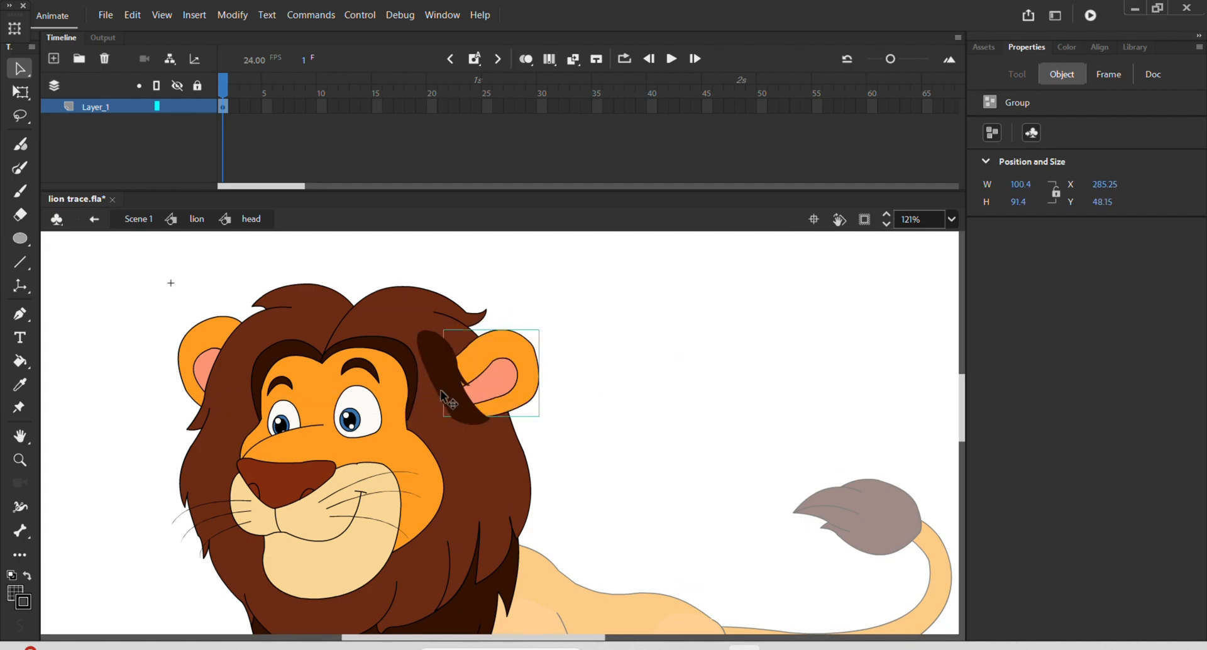
Convert the ear nearest the tail and the dark mane patch beside it into one graphic symbol named "left ear"
left_click(454, 373)
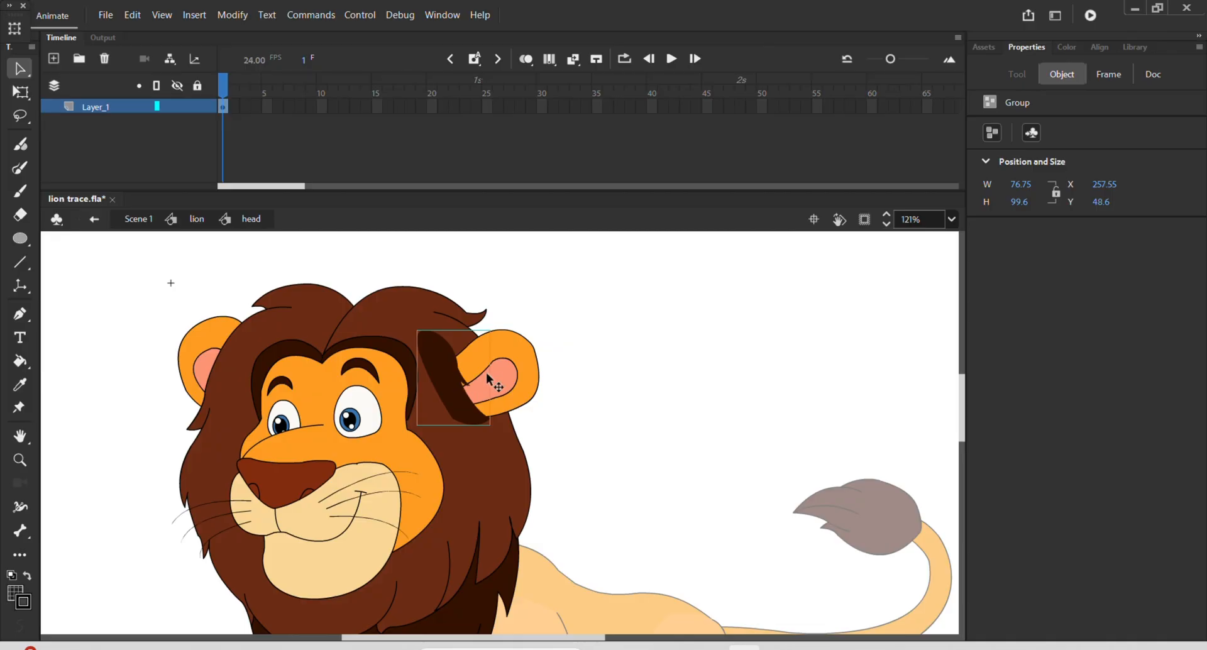
left_click_drag(443, 357, 924, 366)
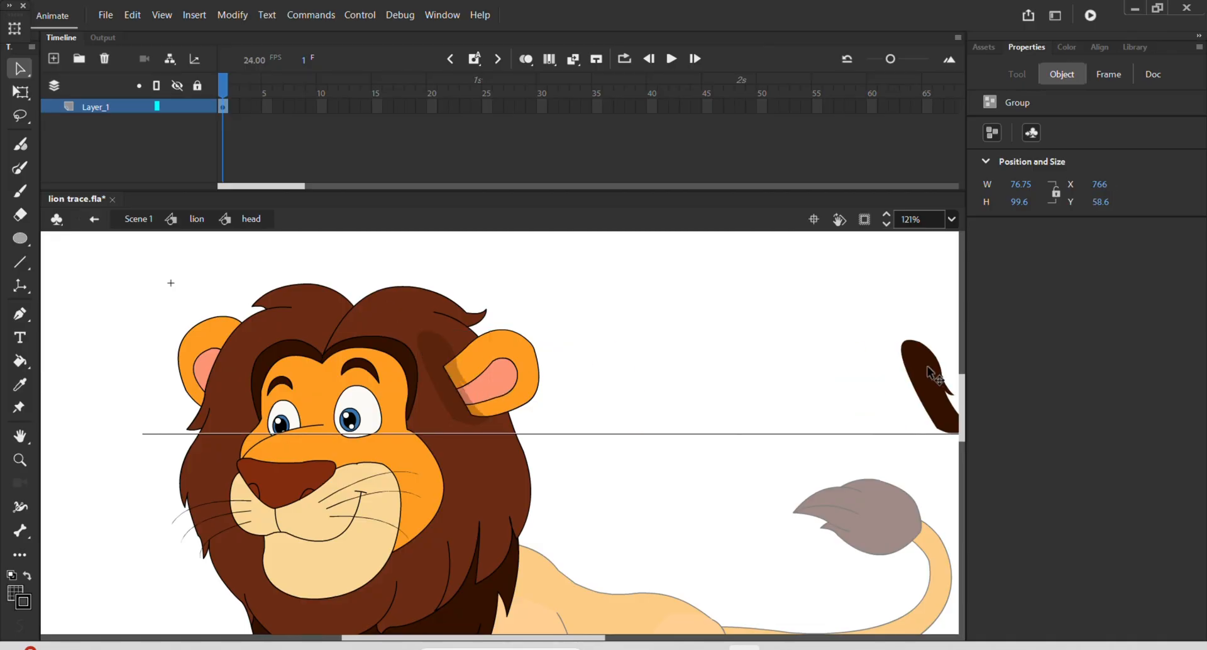
key("ctrl+z")
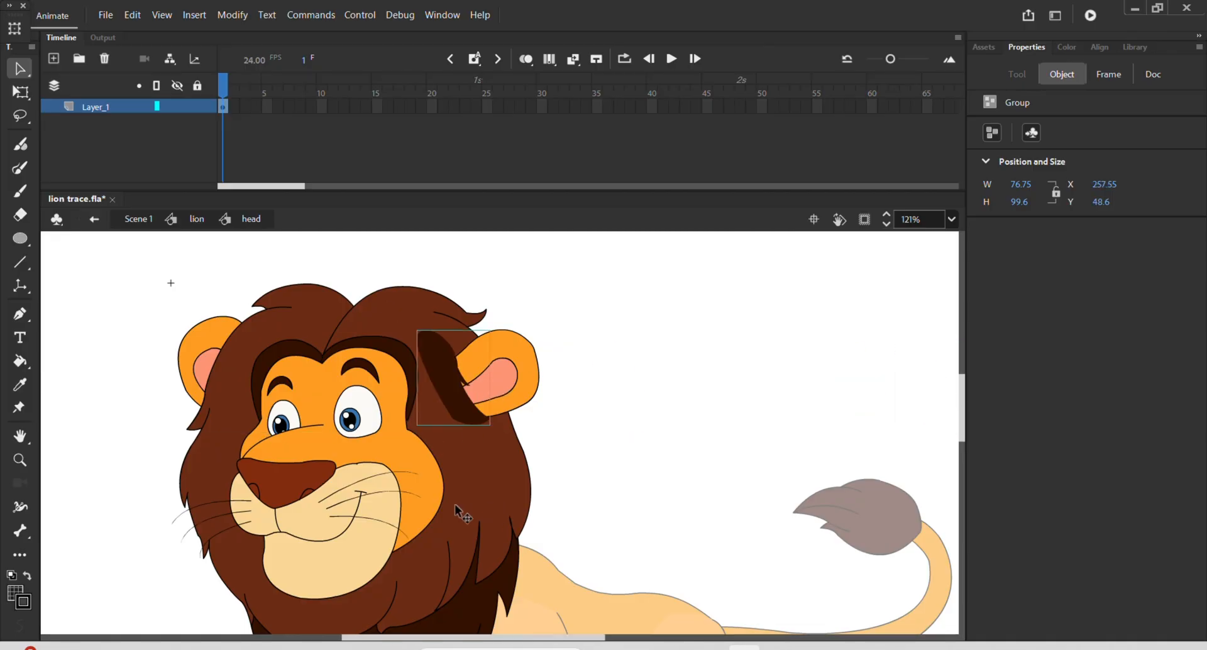
left_click(489, 398, "shift")
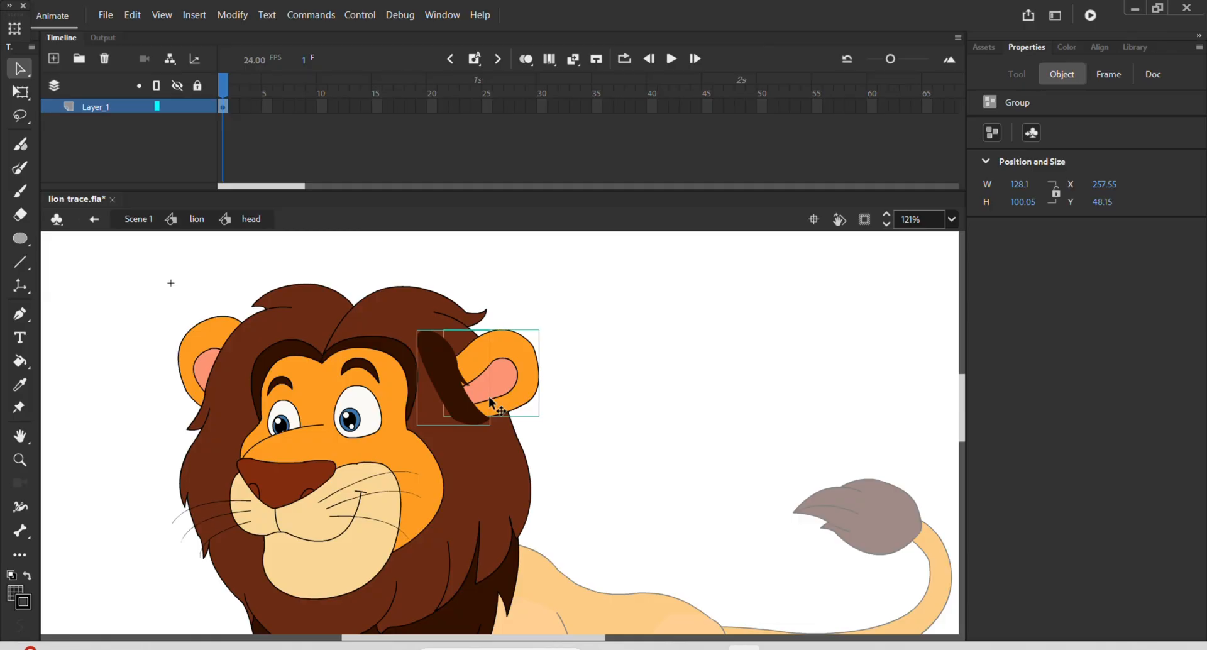
key("F8")
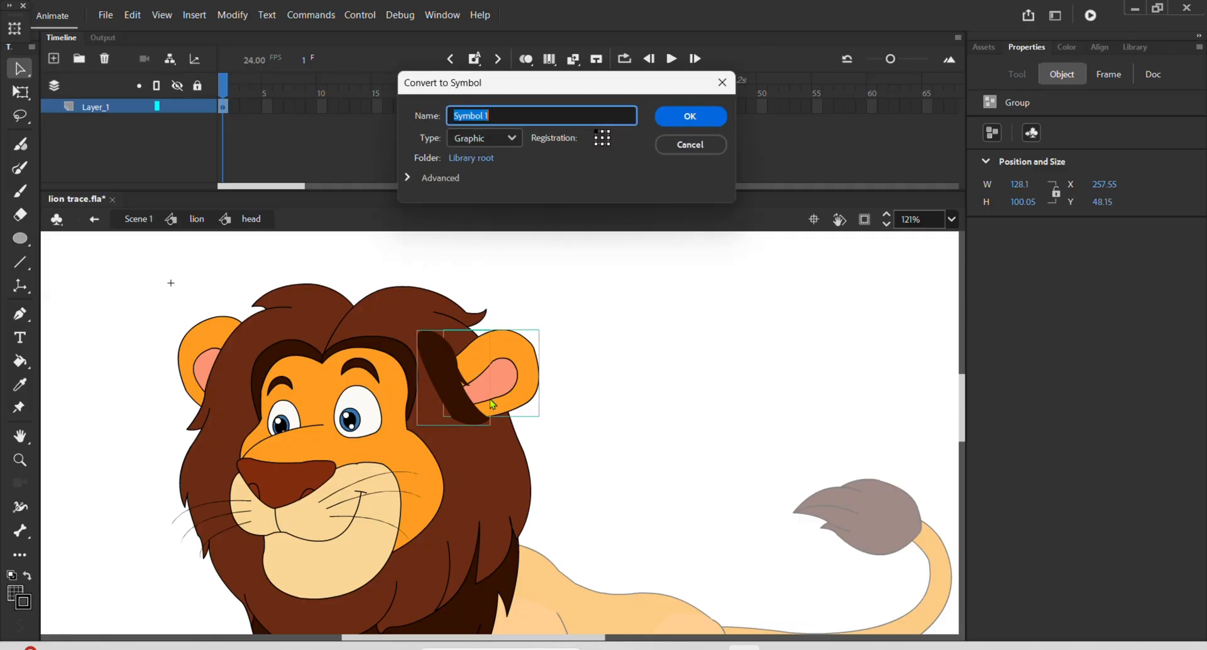
type("left ear")
key("Return")
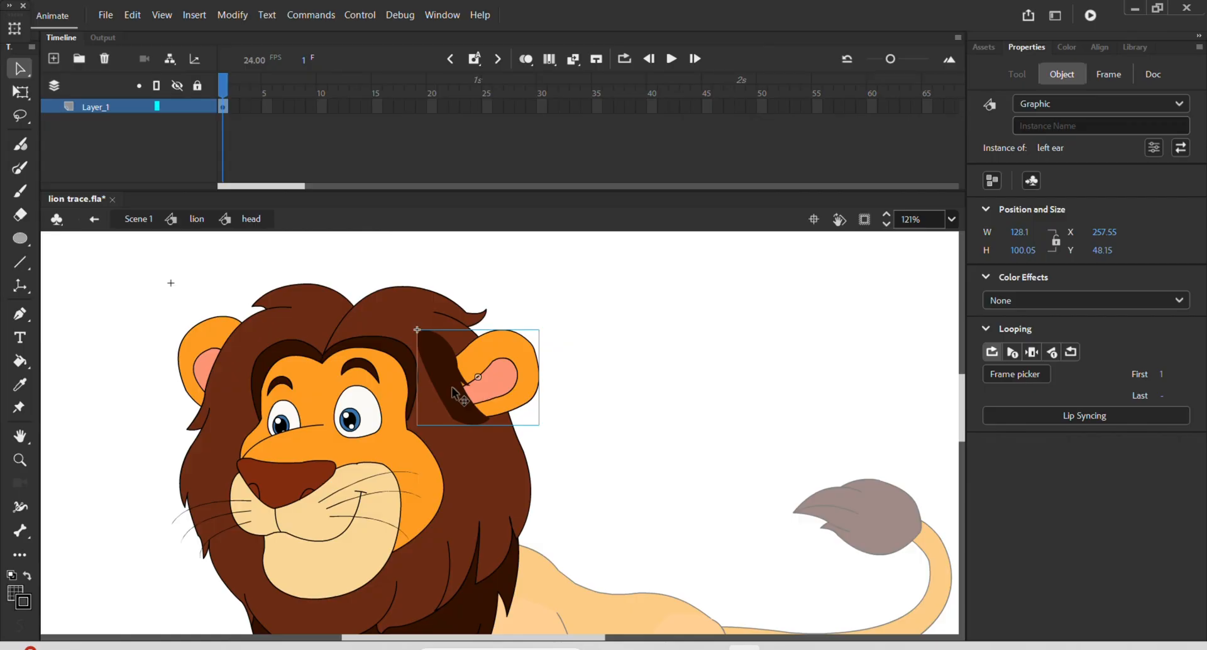
Convert the ear on the far side of the head into a graphic symbol named "right ear"
left_click(193, 343)
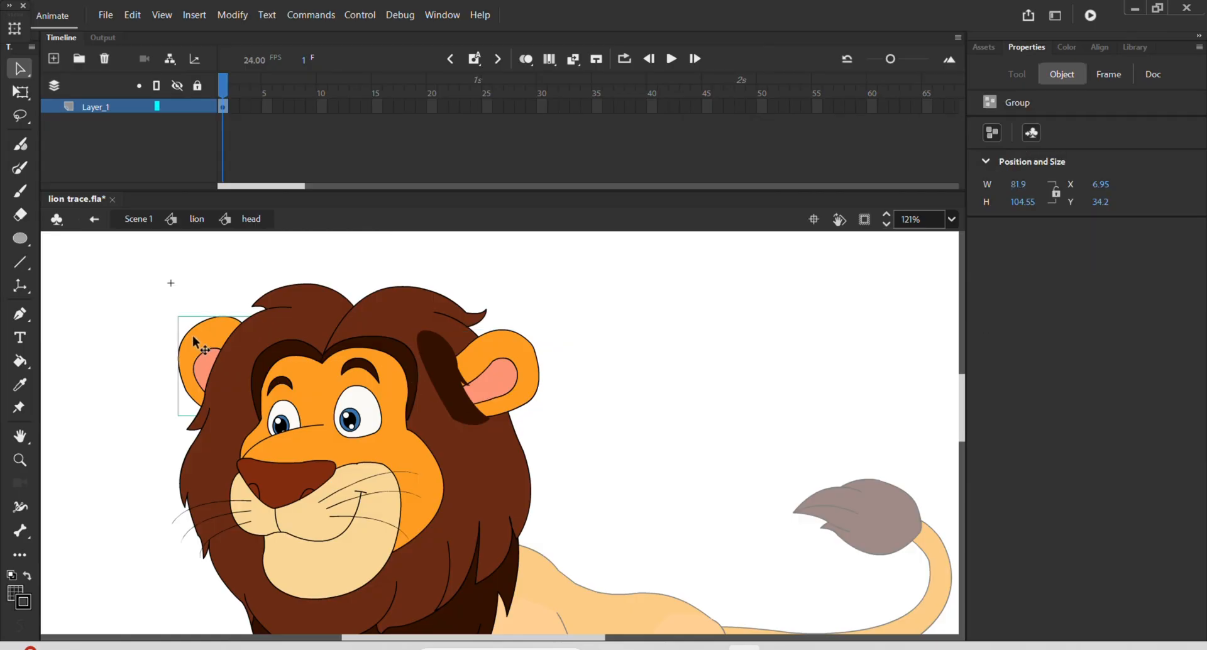
key("F8")
type("reigth")
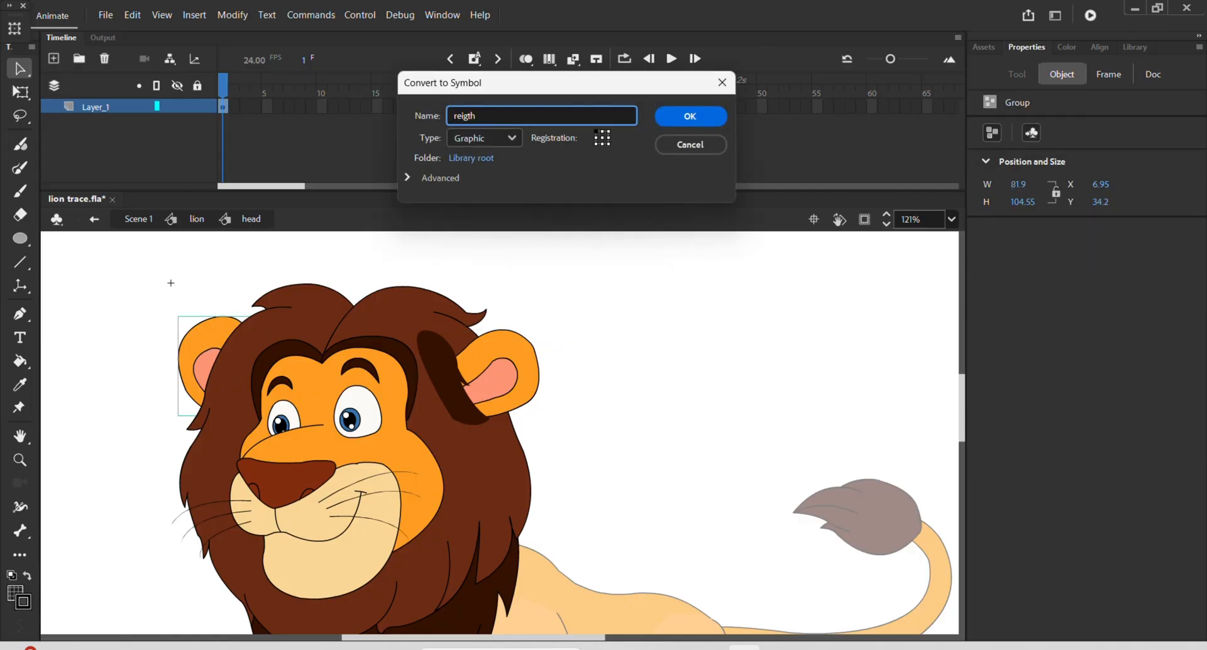
key("BackSpace")
key("BackSpace")
key("BackSpace")
key("Return")
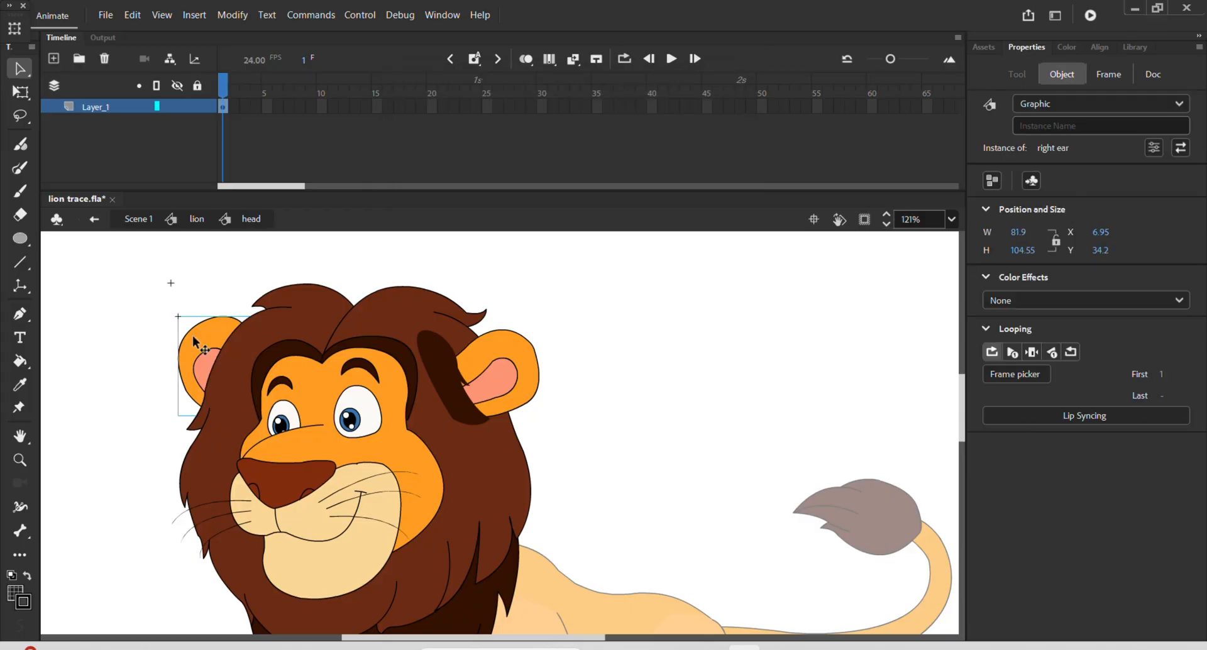
Convert the nose, nose bridge, muzzle, chin and all whiskers together into one graphic symbol named "mouthj"
scroll(240, 390, "down", 1)
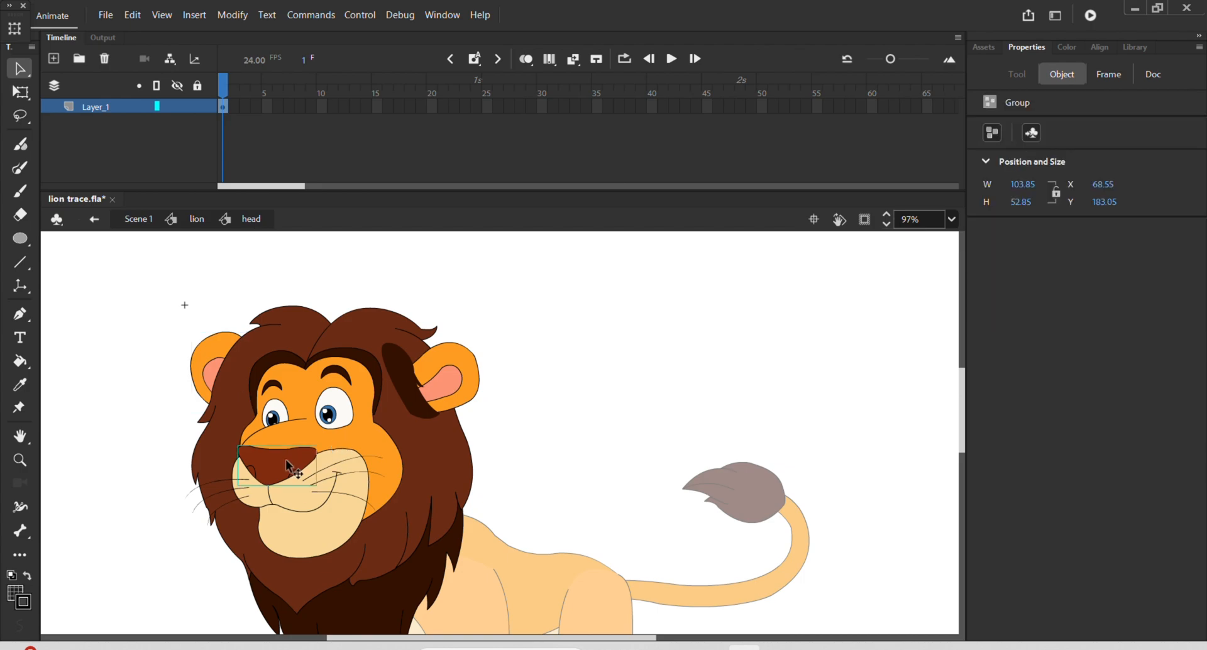
scroll(287, 461, "up", 3)
left_click(277, 417, "shift")
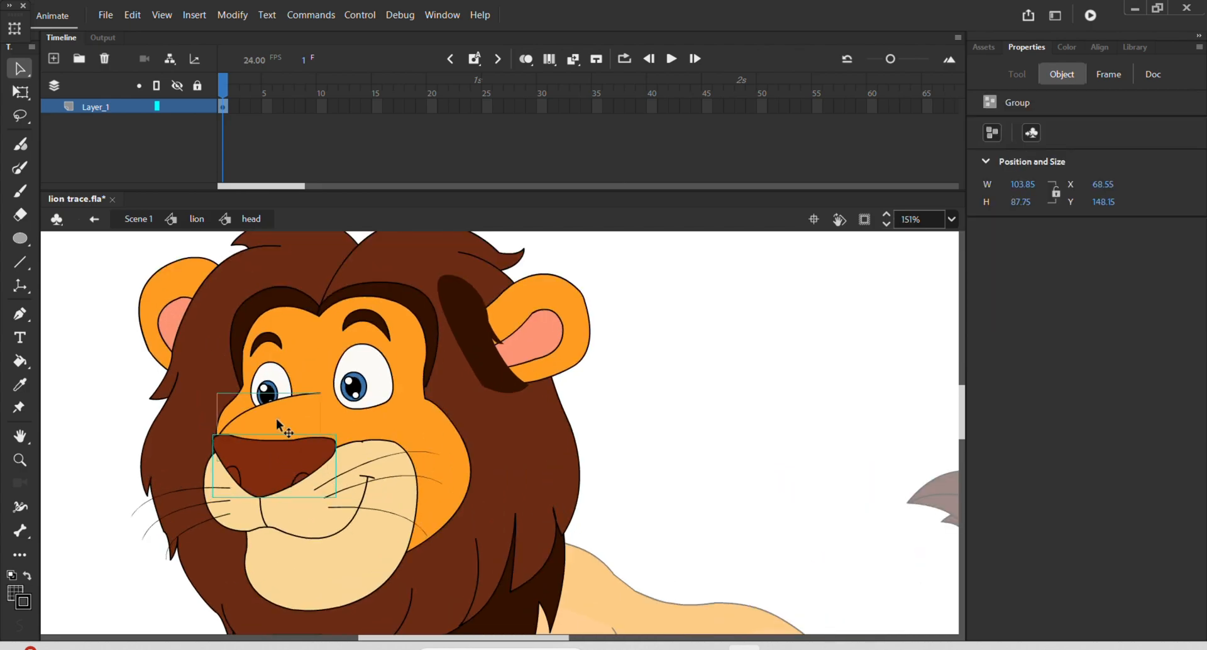
left_click(293, 515, "shift")
left_click(317, 553, "shift")
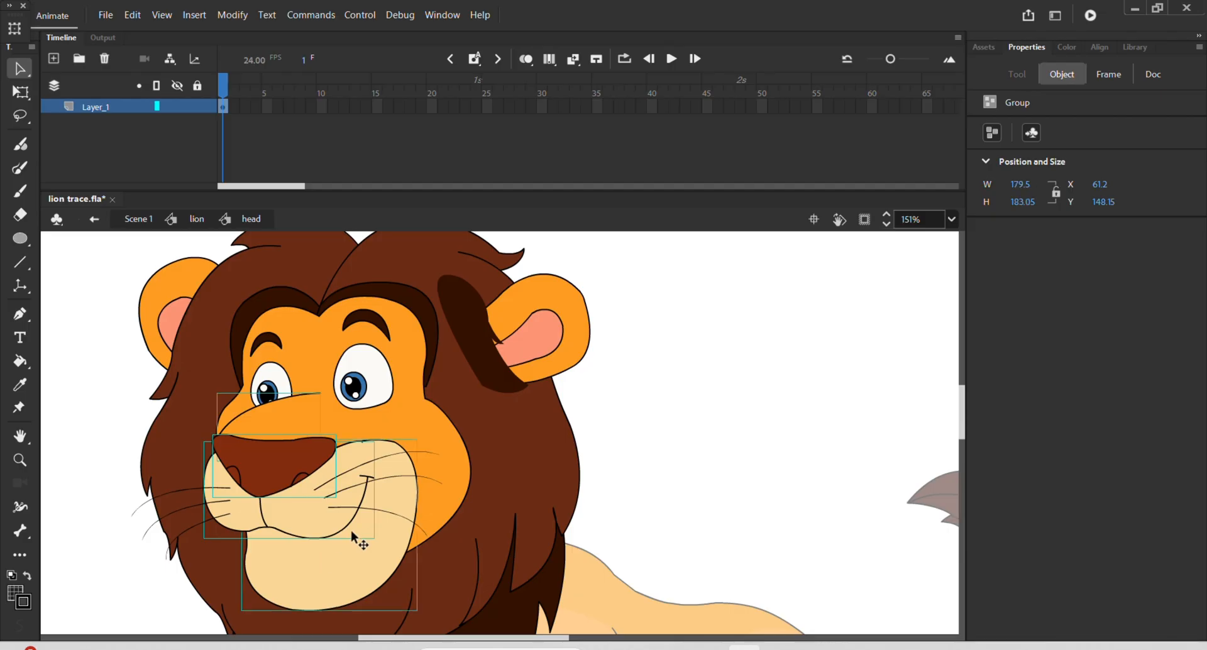
left_click(365, 510, "shift")
left_click(371, 486, "shift")
left_click(195, 533, "shift")
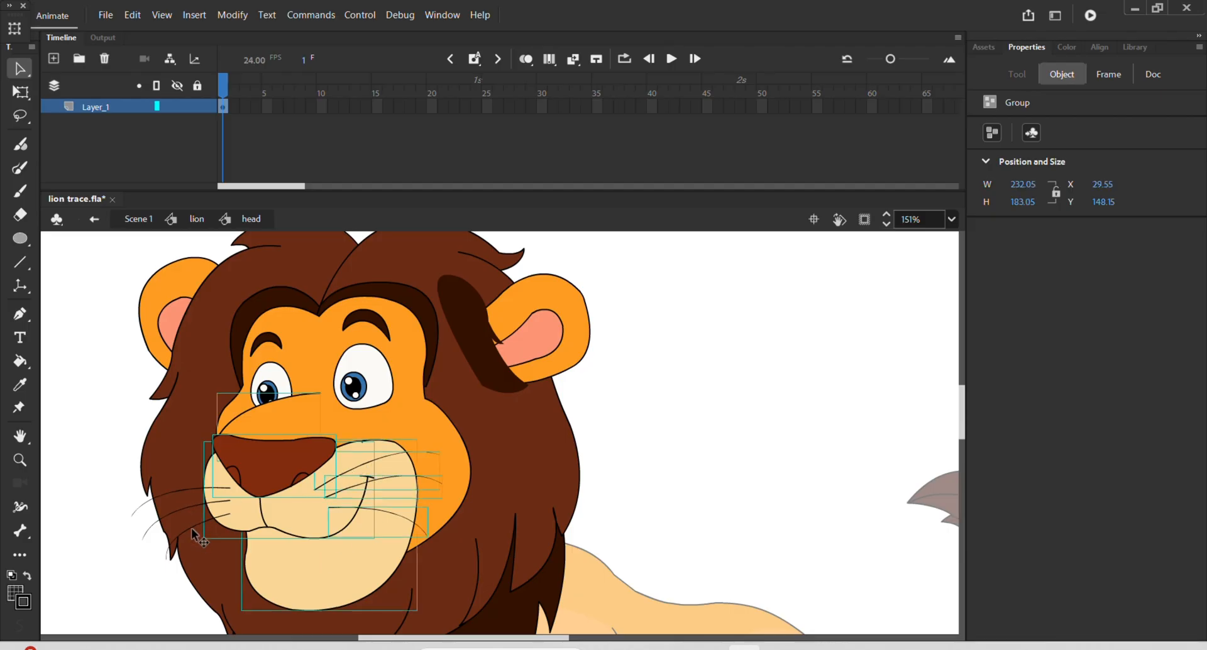
left_click(189, 506, "shift")
left_click(188, 493, "shift")
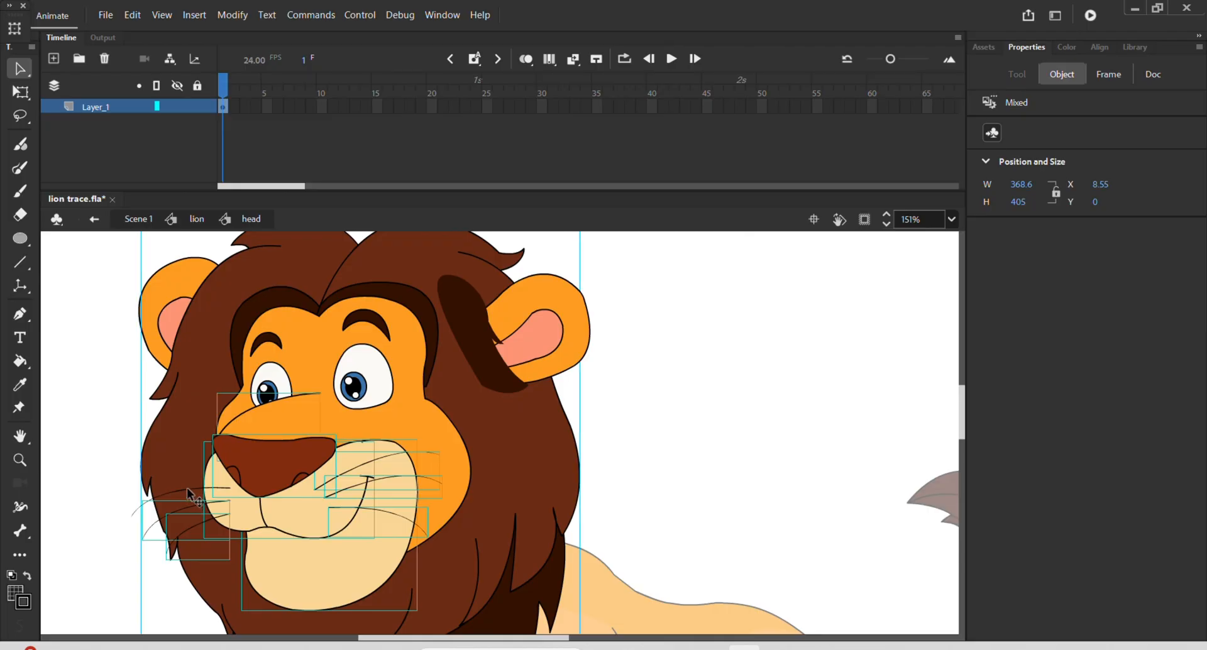
left_click(188, 489, "shift")
left_click(181, 466, "shift")
scroll(266, 480, "down", 4)
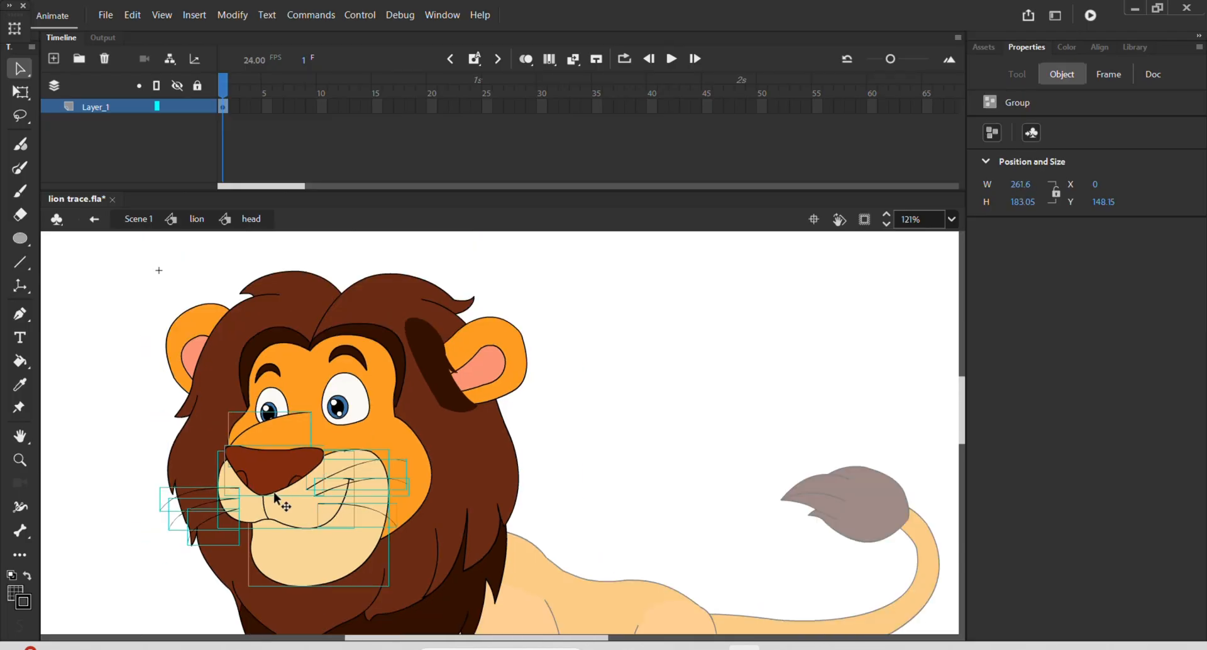
left_click_drag(313, 488, 658, 377)
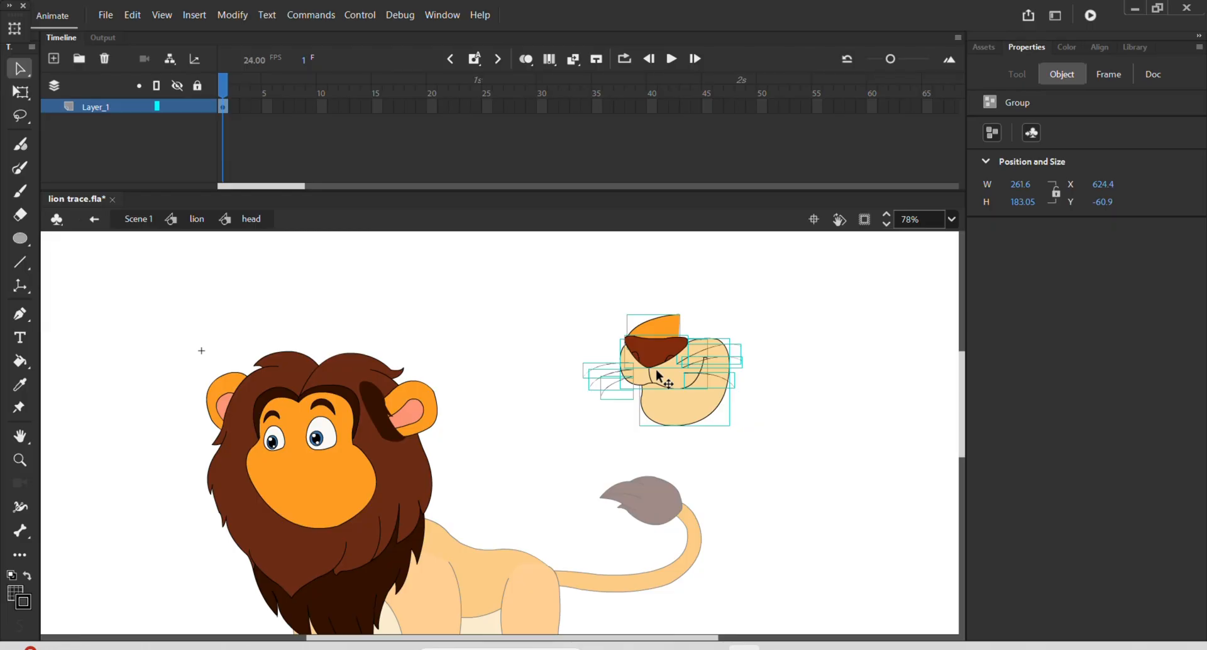
key("ctrl+z")
key("F8")
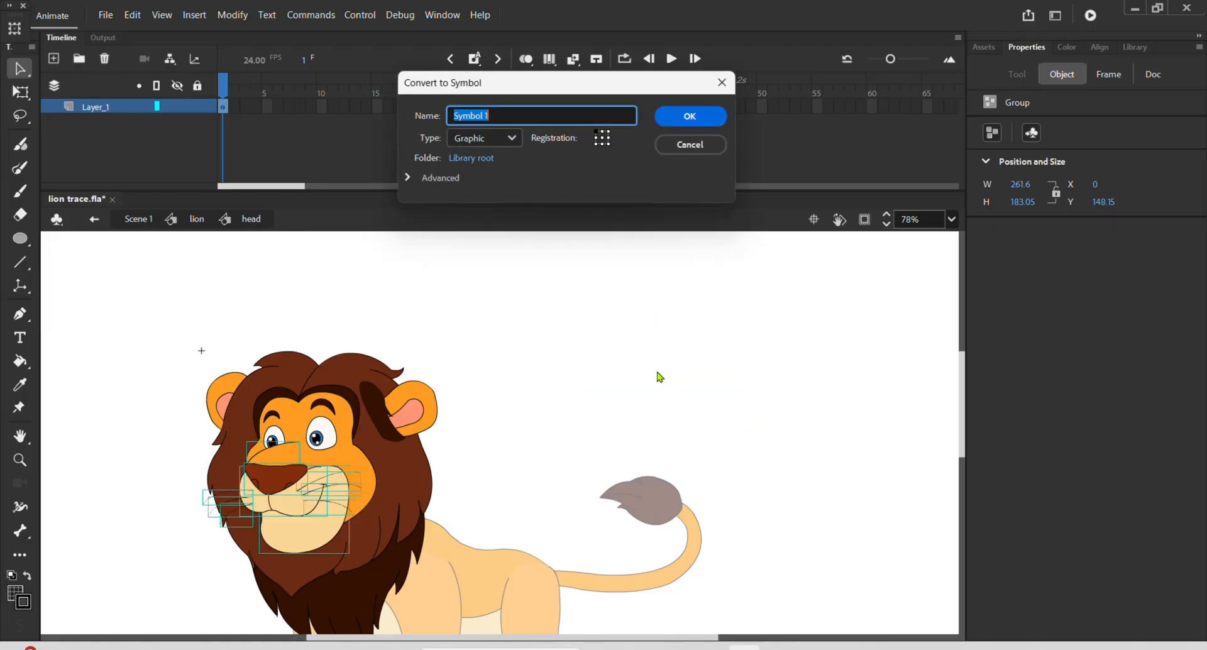
type("mouthj")
key("Return")
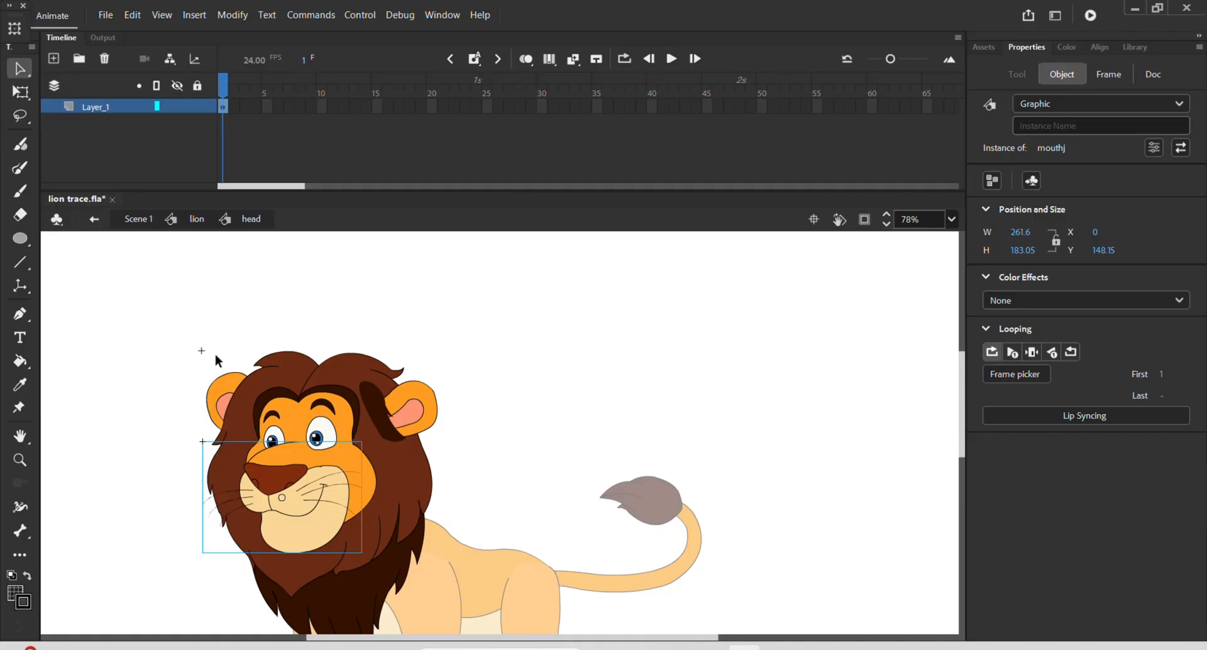
left_click_drag(196, 343, 476, 564)
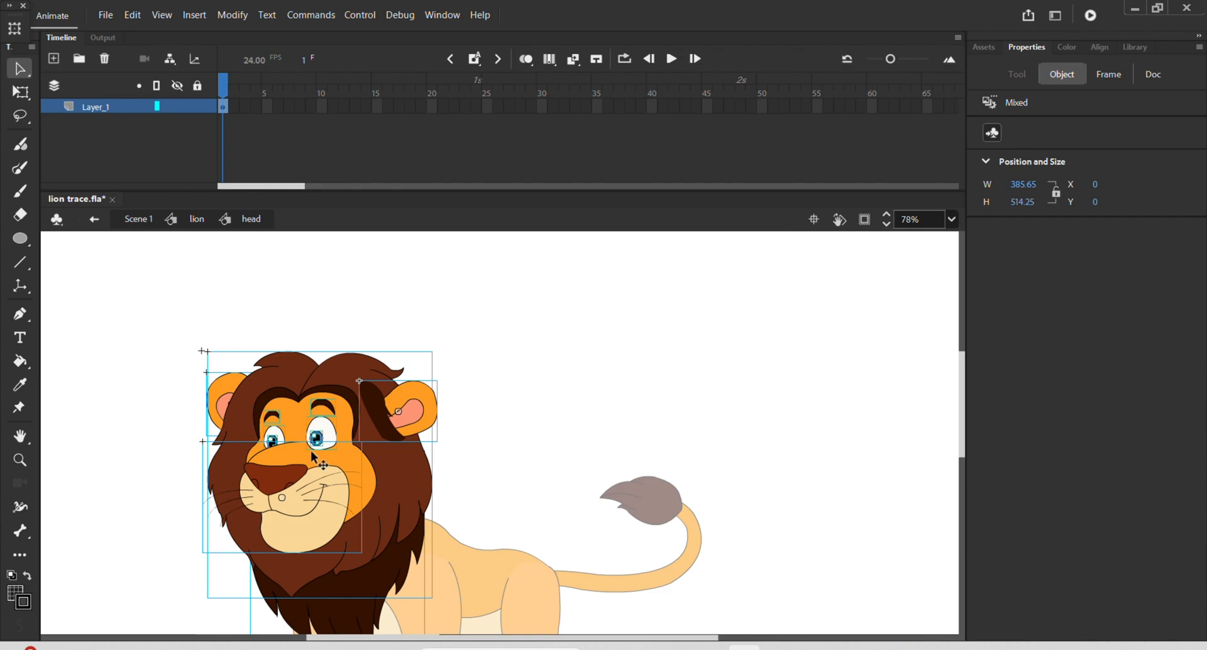
scroll(312, 452, "up", 3)
scroll(310, 450, "down", 3)
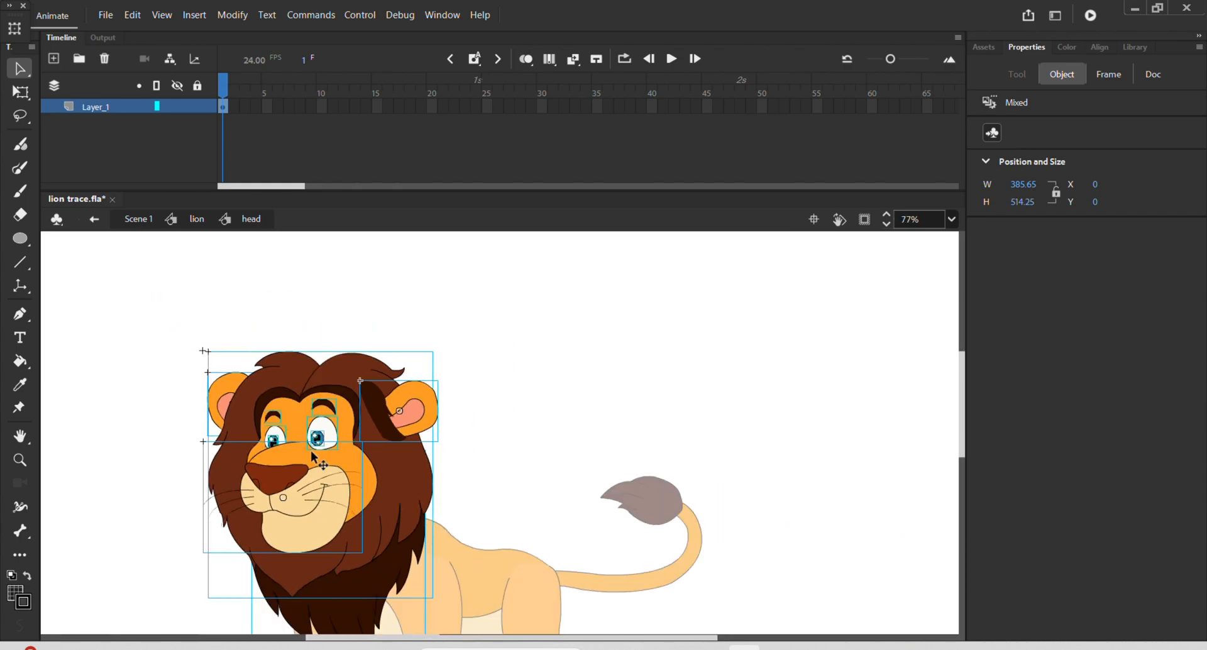
left_click(527, 371)
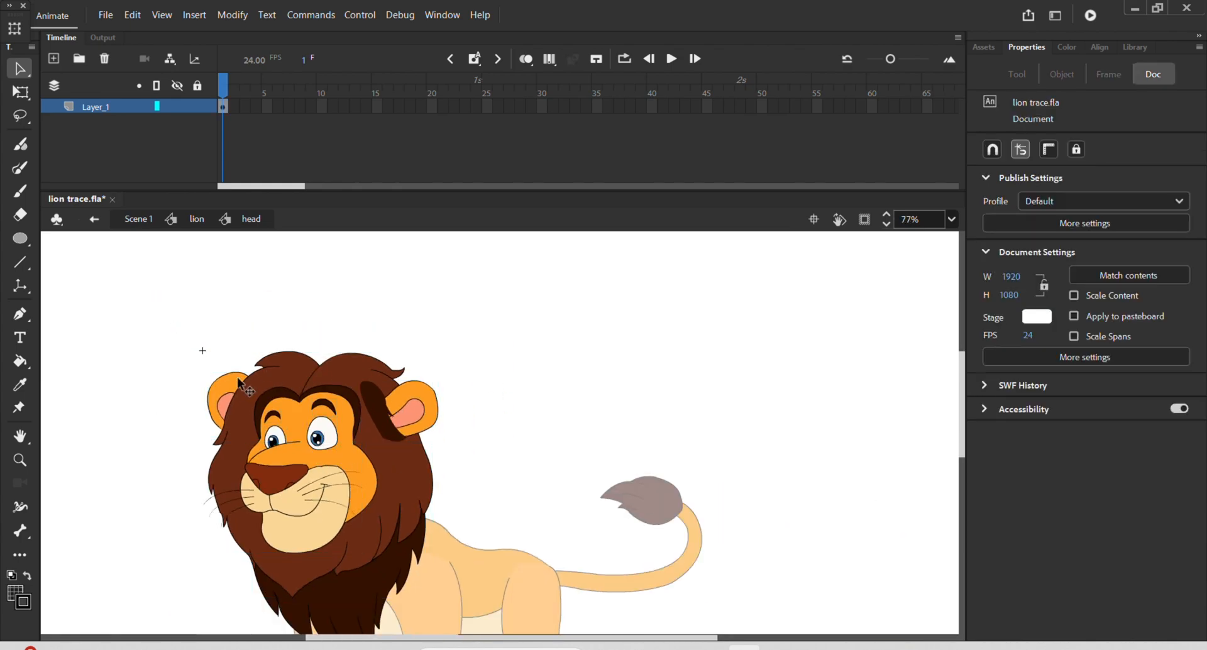
Convert both eyes with their pupils and eyebrows, without the surrounding face parts, into one graphic symbol named "eyes"
scroll(259, 408, "up", 3)
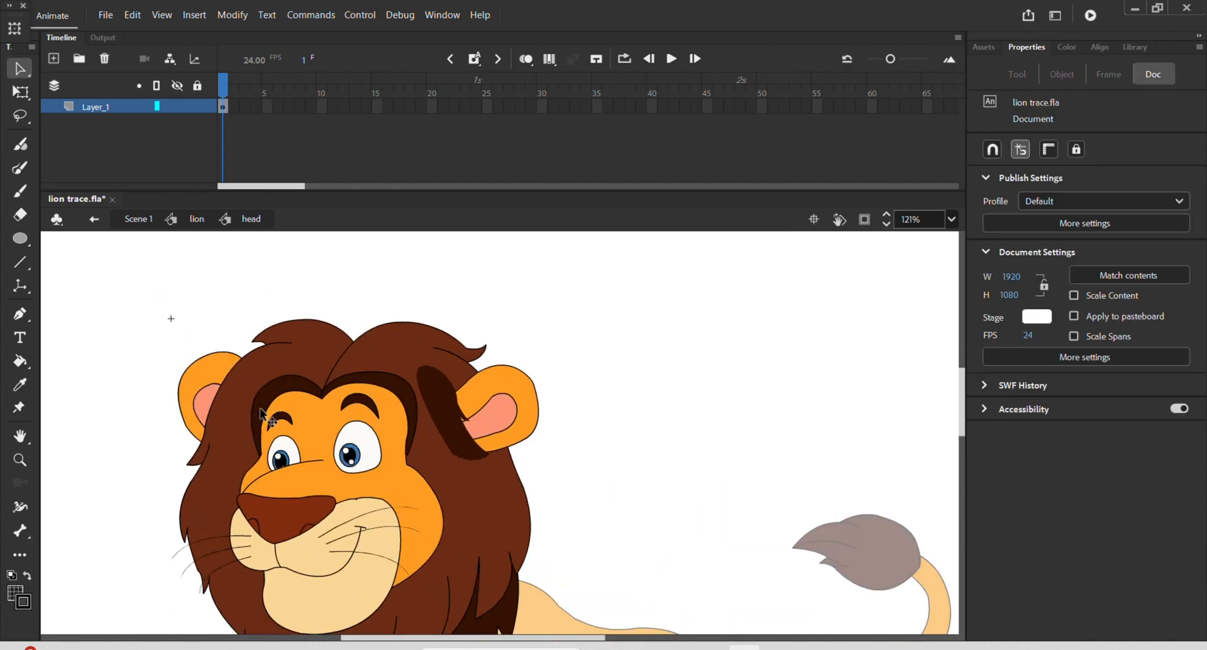
left_click(240, 379)
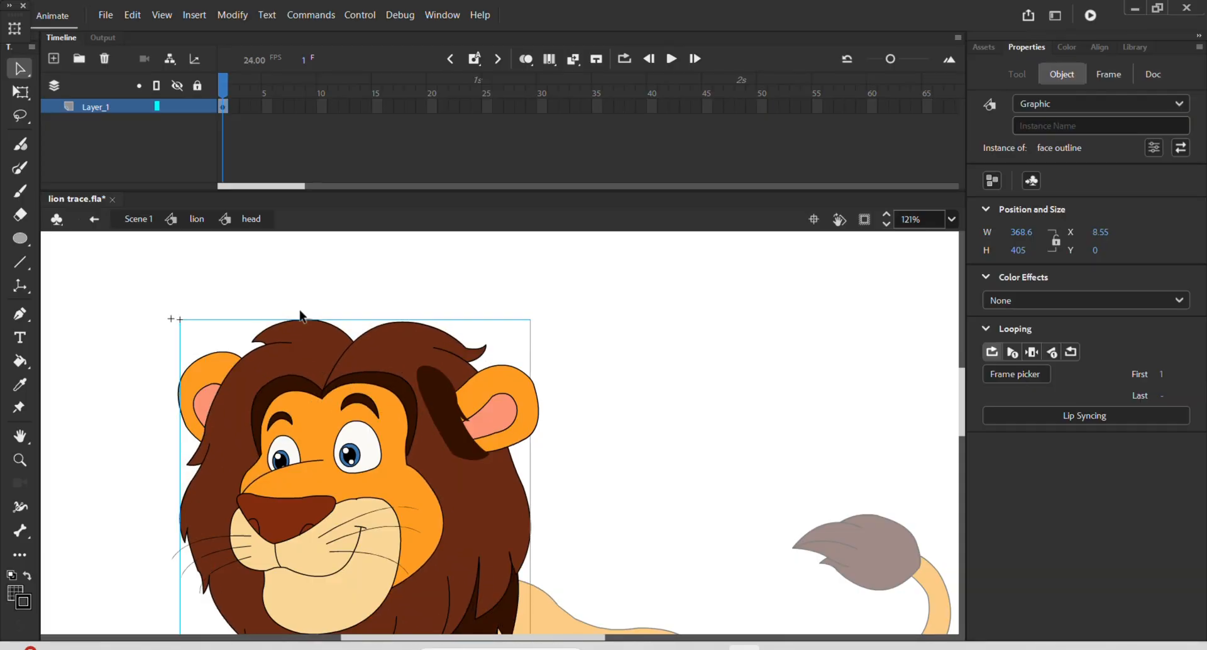
left_click(301, 314)
left_click_drag(142, 391, 409, 475)
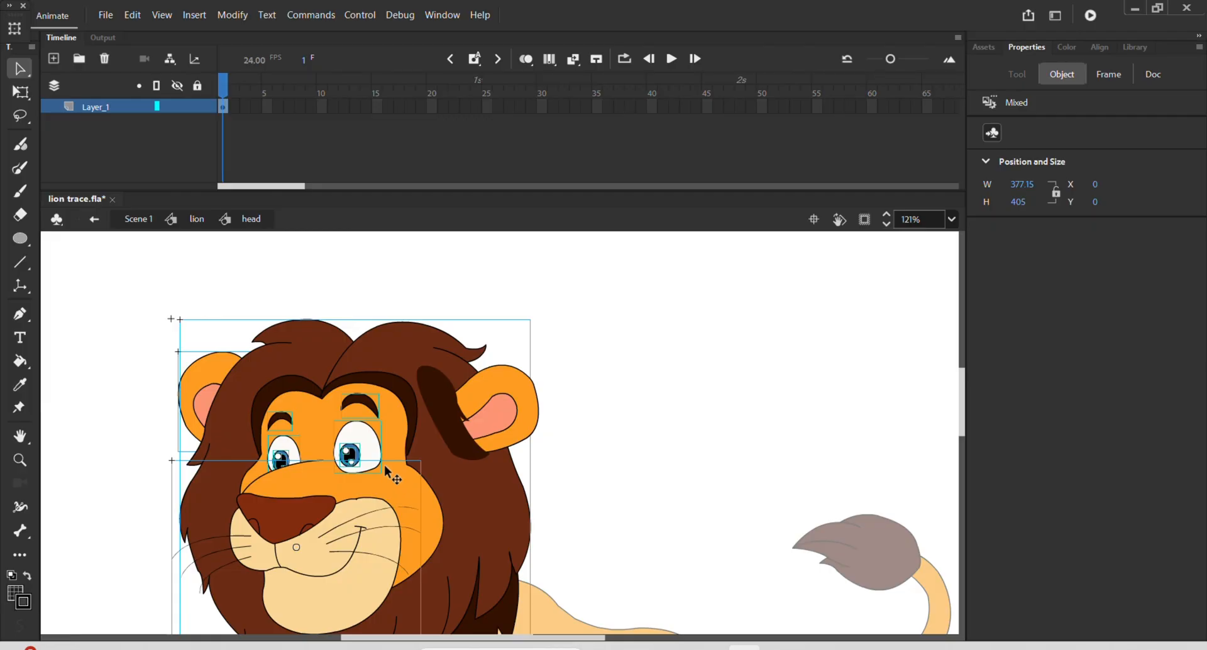
left_click(394, 495, "shift")
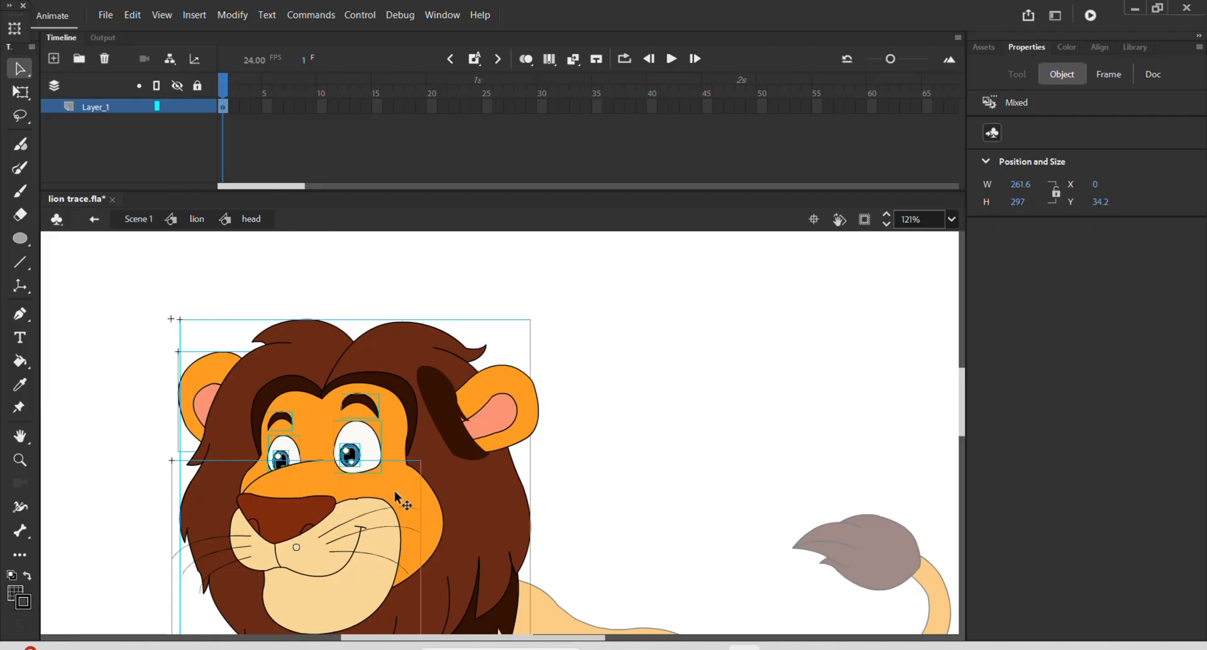
left_click(330, 552, "shift")
left_click(203, 382, "shift")
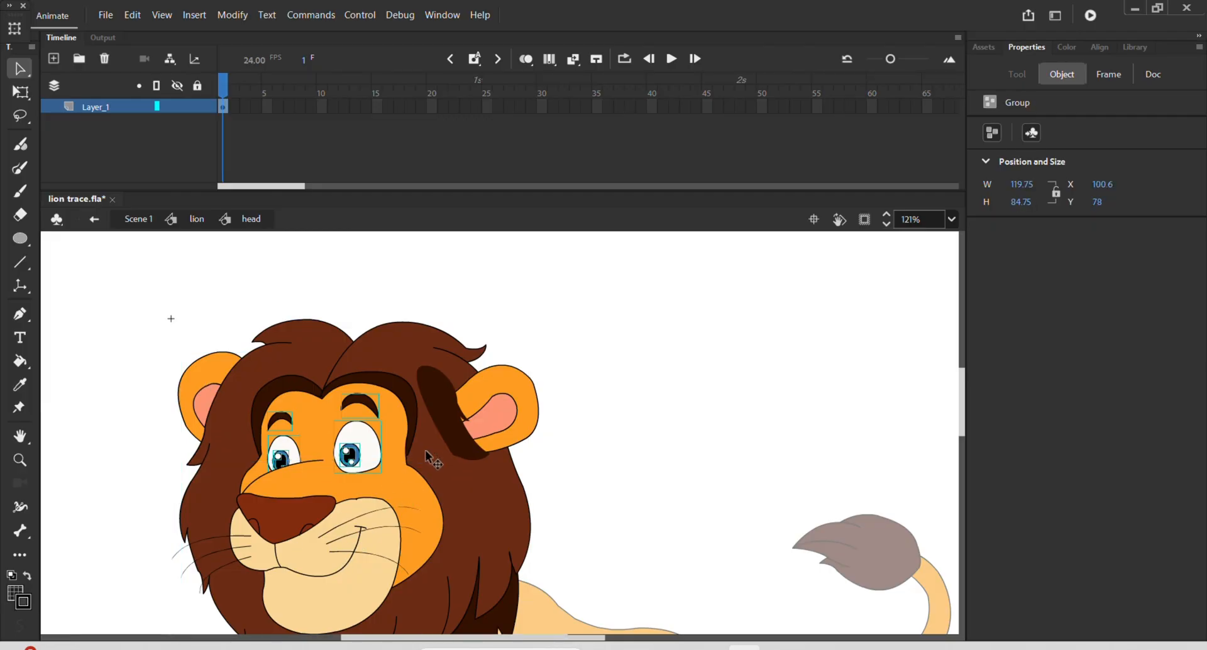
scroll(397, 483, "down", 2)
left_click_drag(518, 490, 570, 379)
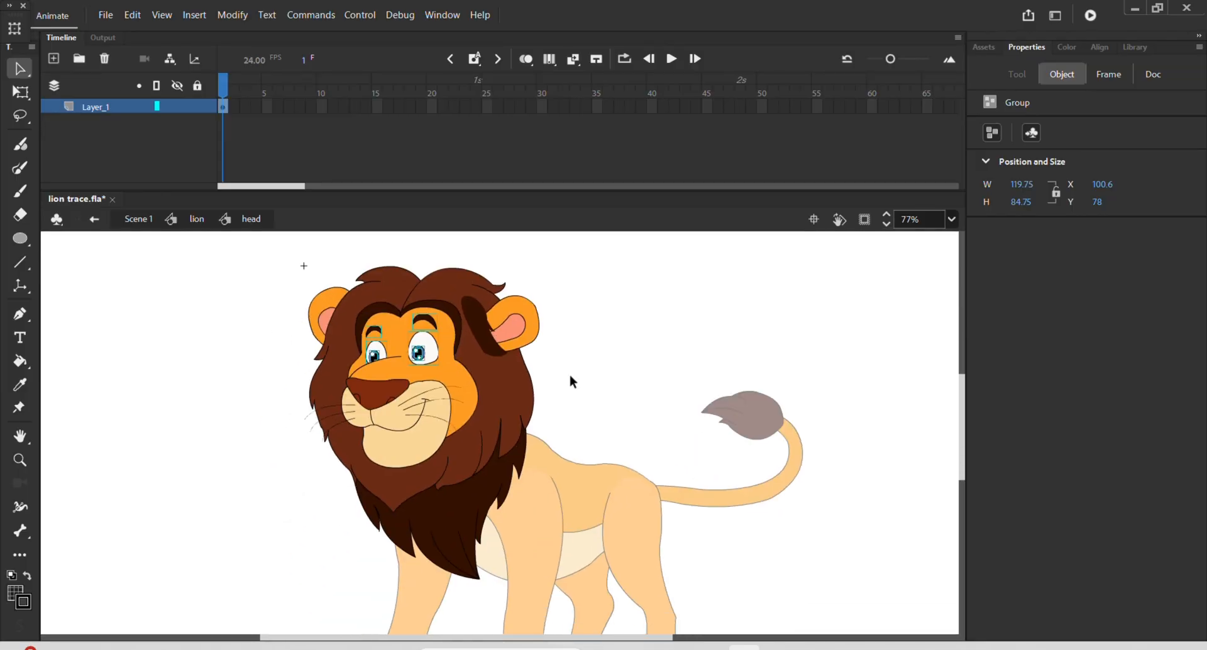
left_click_drag(417, 355, 689, 344)
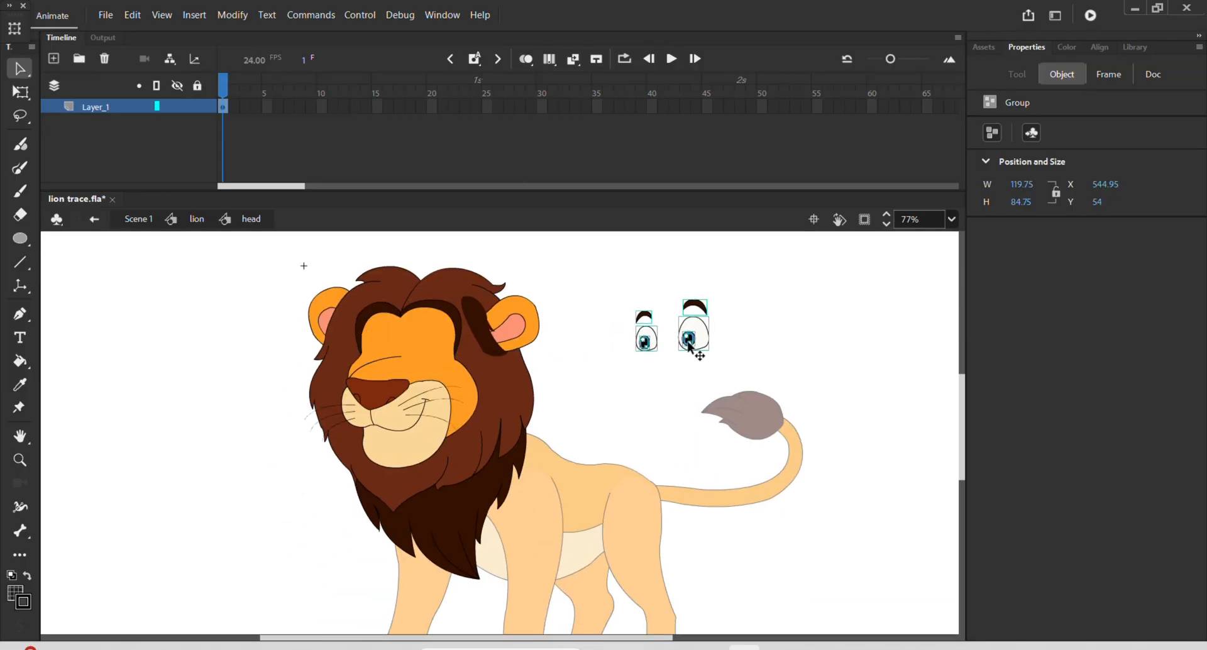
scroll(689, 344, "up", 2)
key("ctrl+z")
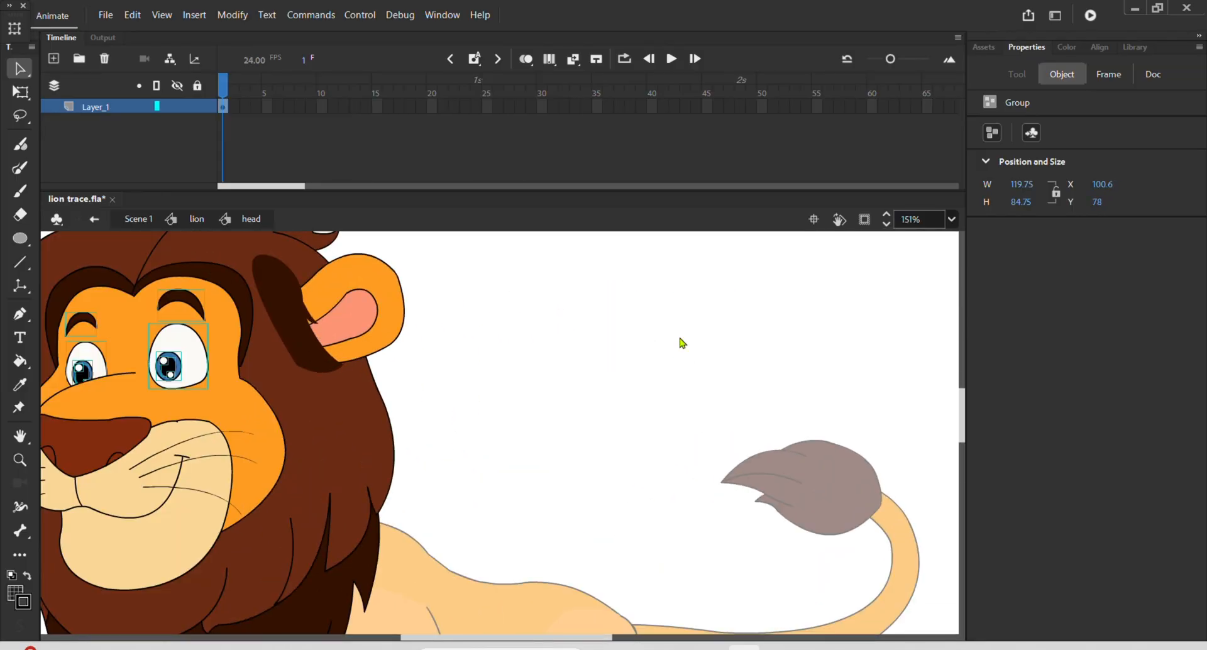
key("F8")
type("eyes")
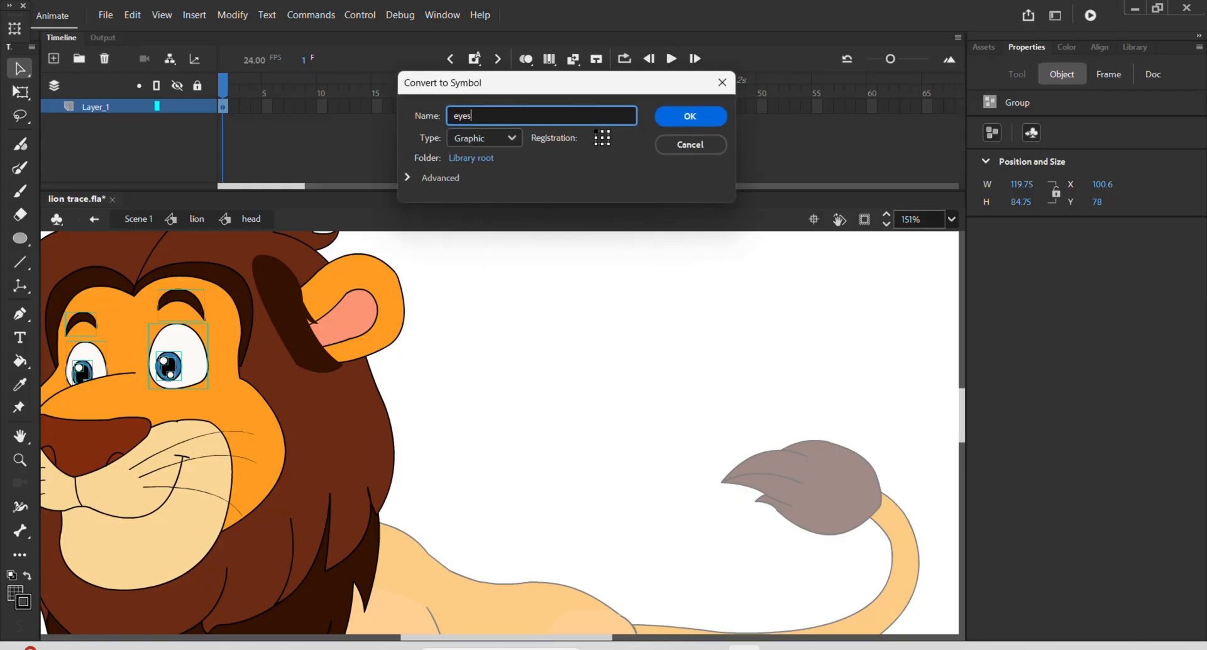
key("Return")
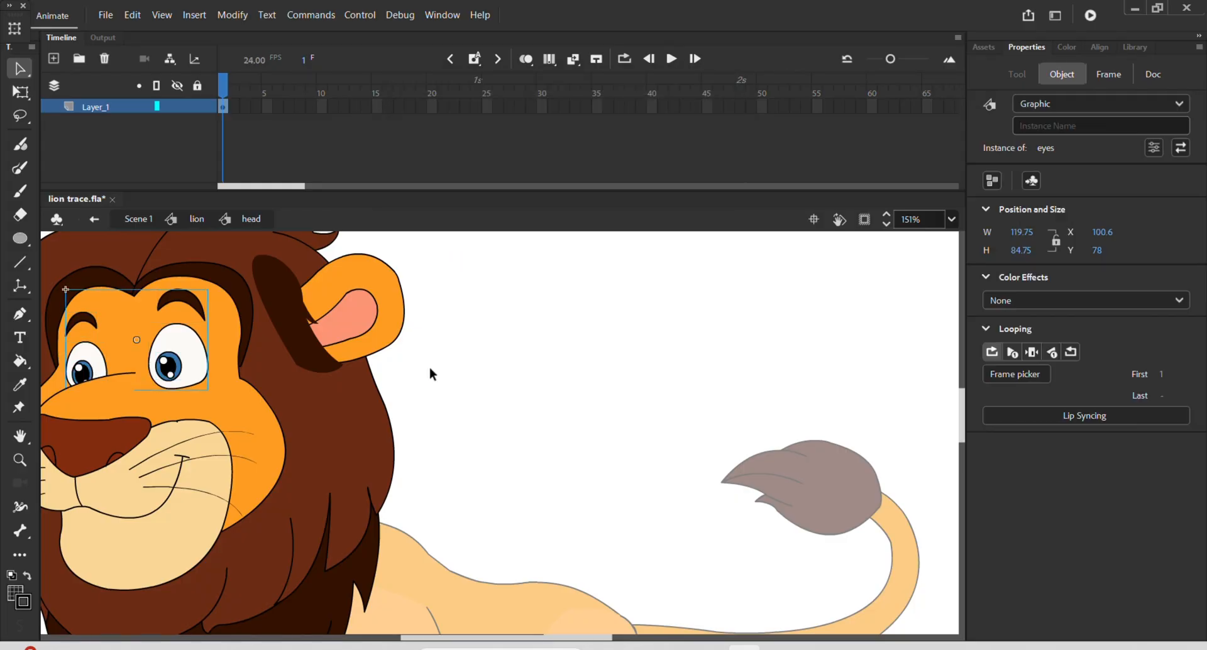
Distribute all the symbols of the lion's head to separate layers
scroll(257, 375, "down", 4)
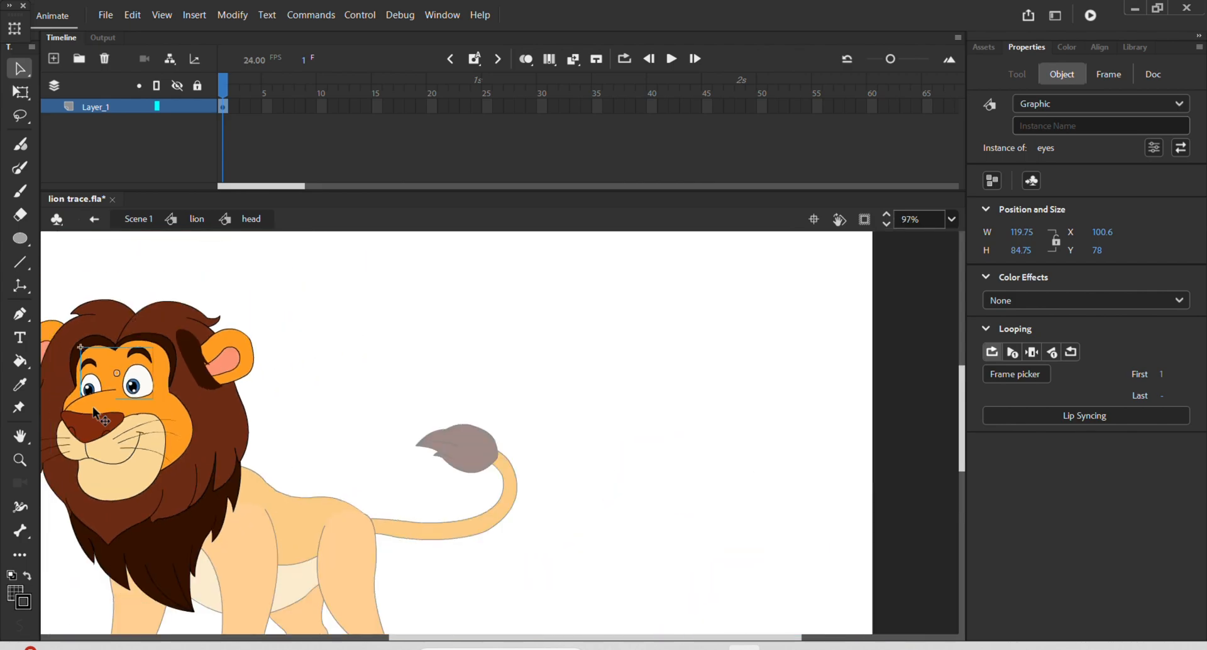
left_click_drag(276, 465, 438, 451)
left_click_drag(110, 277, 450, 596)
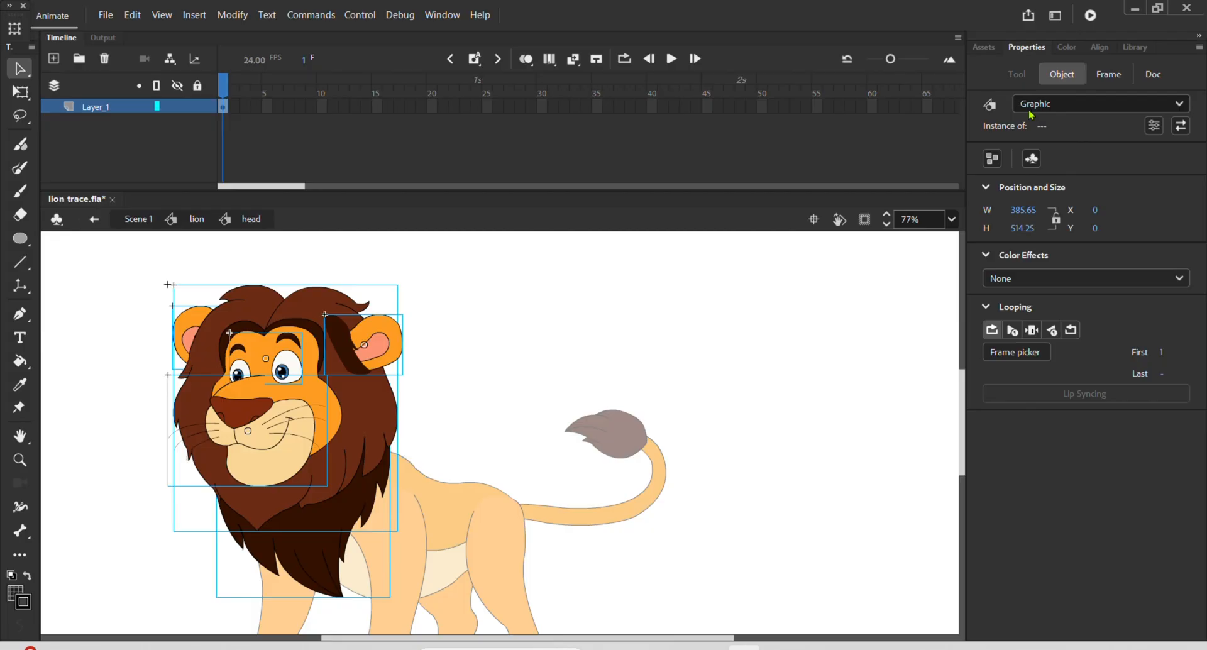
right_click(290, 420)
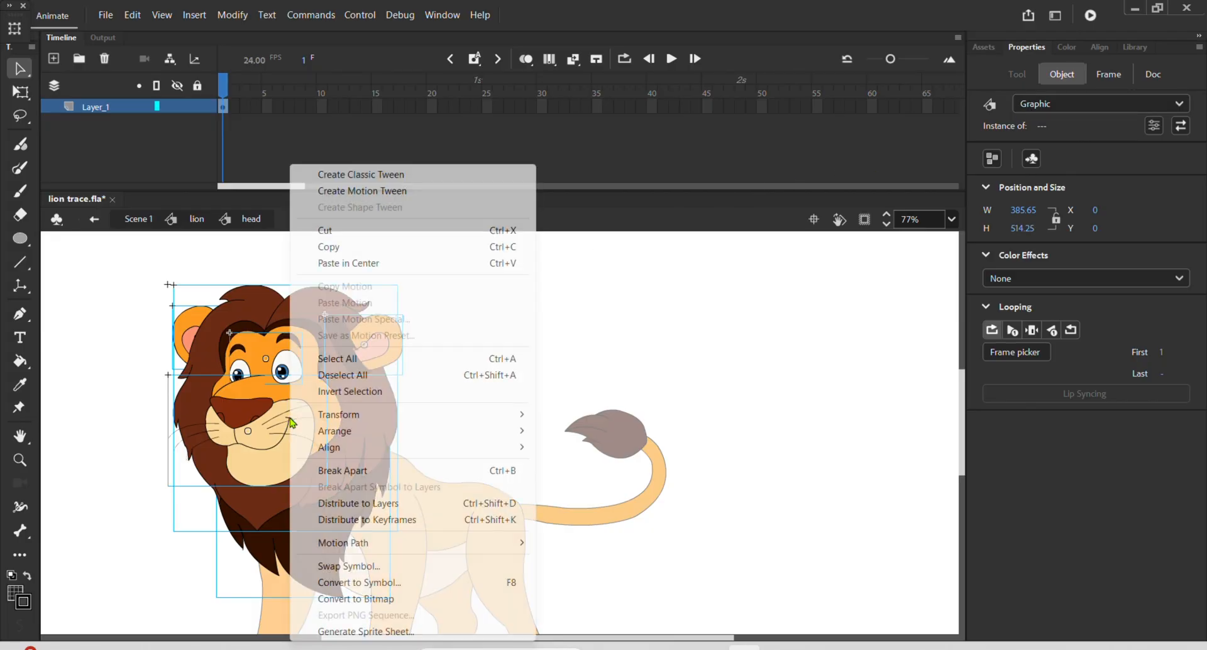
left_click(383, 504)
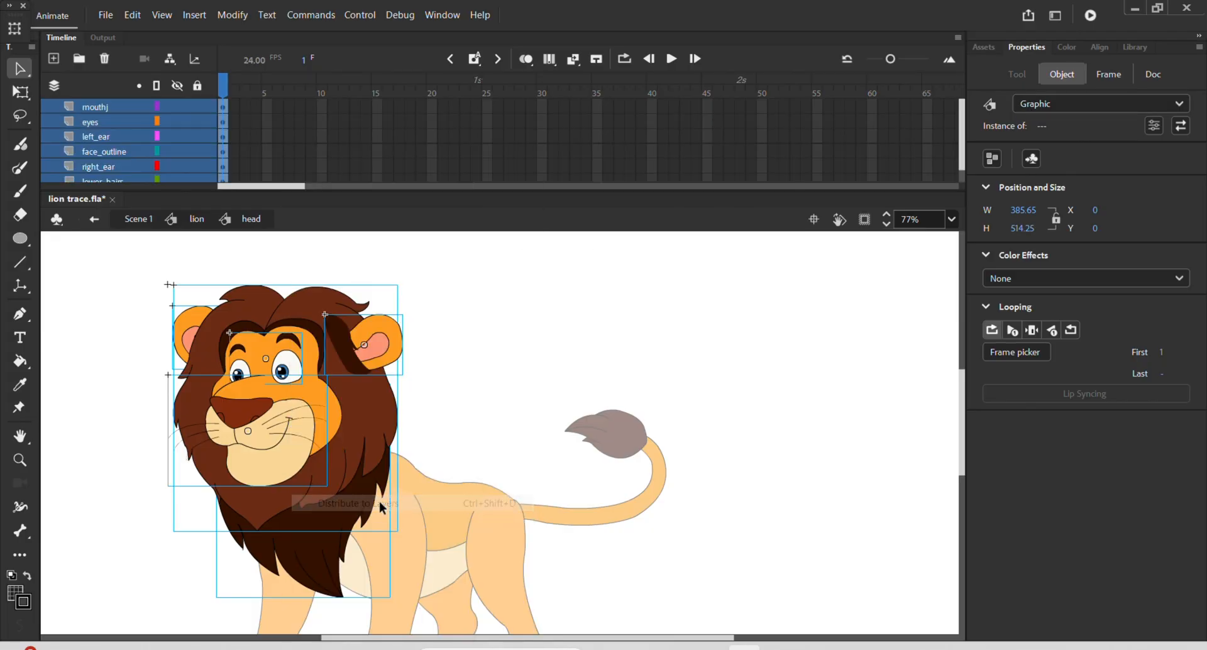
Inside the "left ear" symbol, convert the orange ear without the dark hair into a graphic symbol named "l ear"
left_click(430, 412)
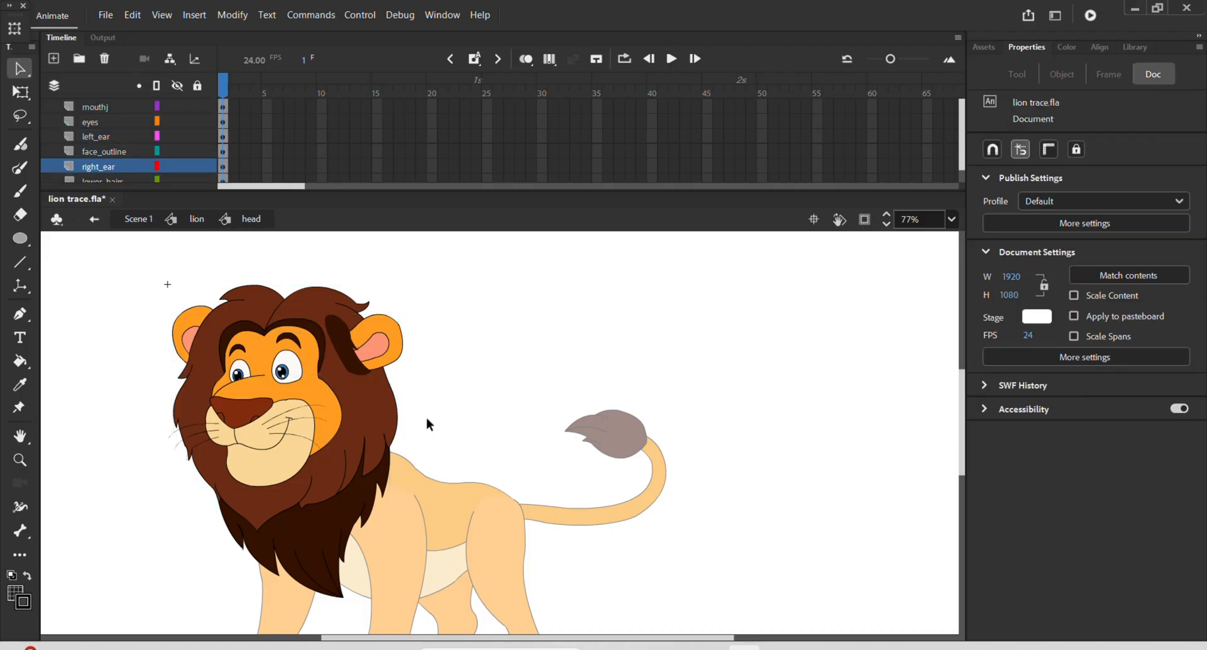
left_click_drag(427, 420, 514, 398)
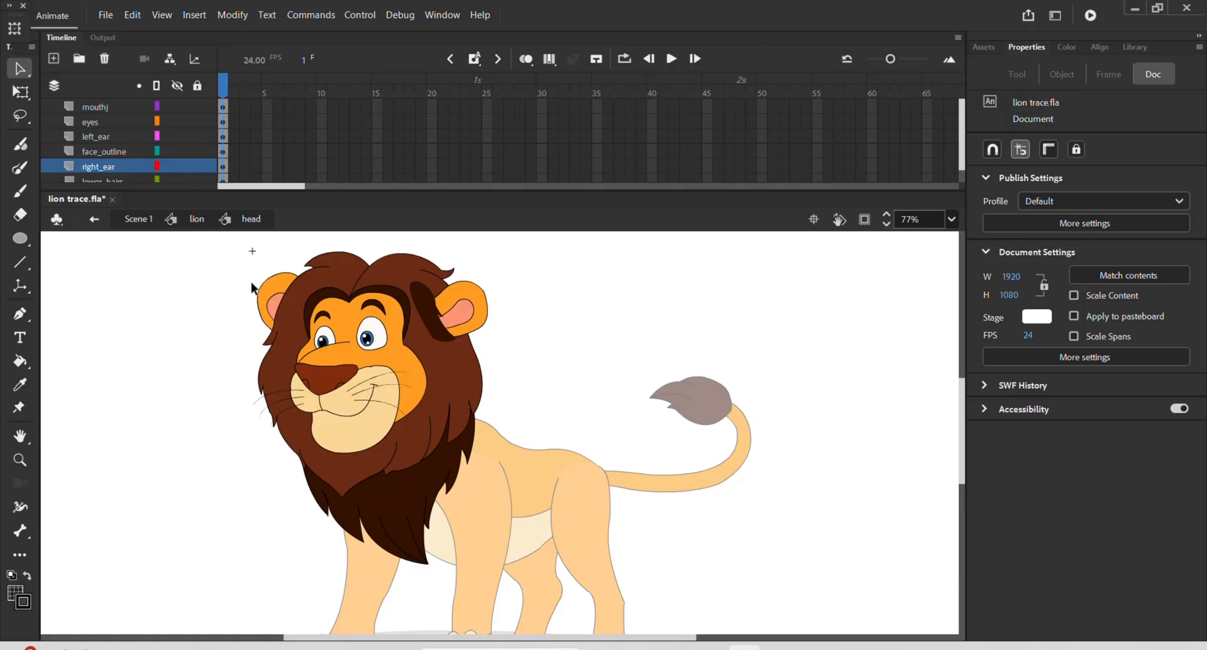
double_click(439, 330)
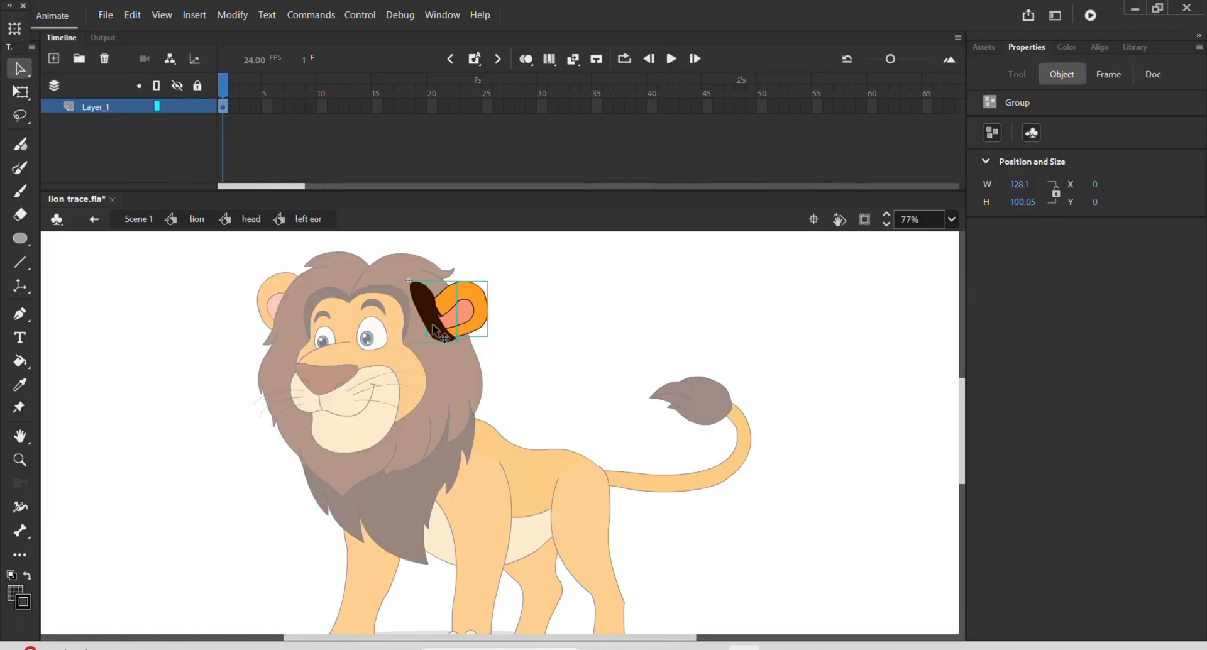
left_click(553, 303)
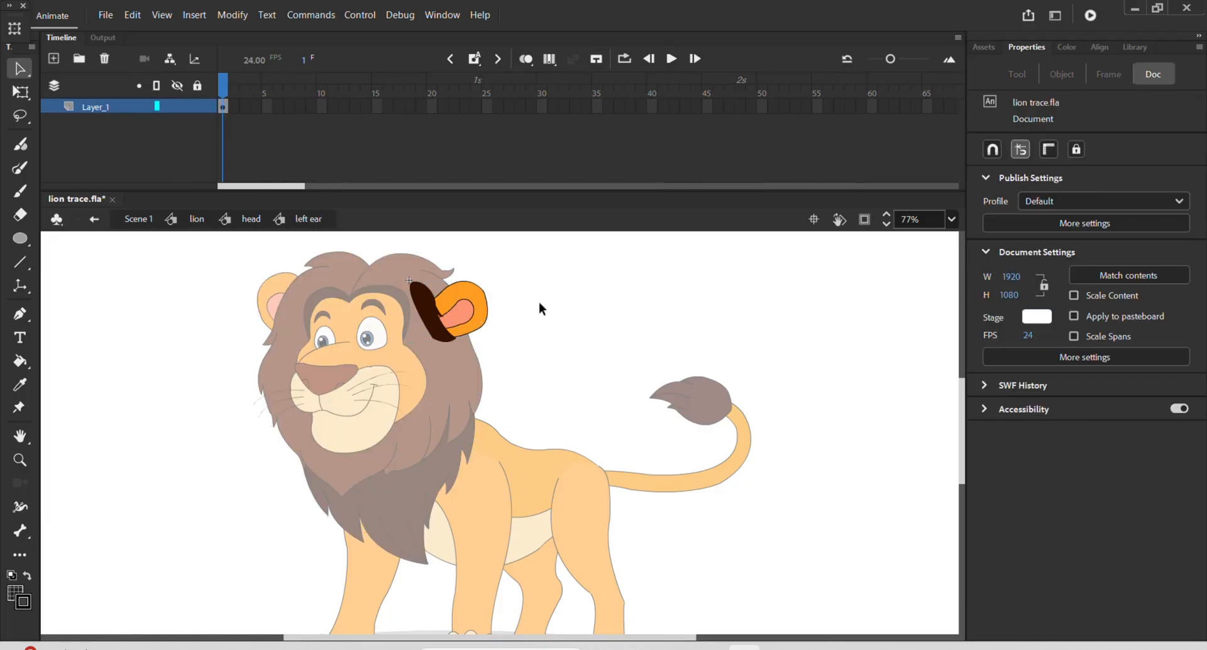
scroll(448, 322, "up", 2)
left_click(448, 324)
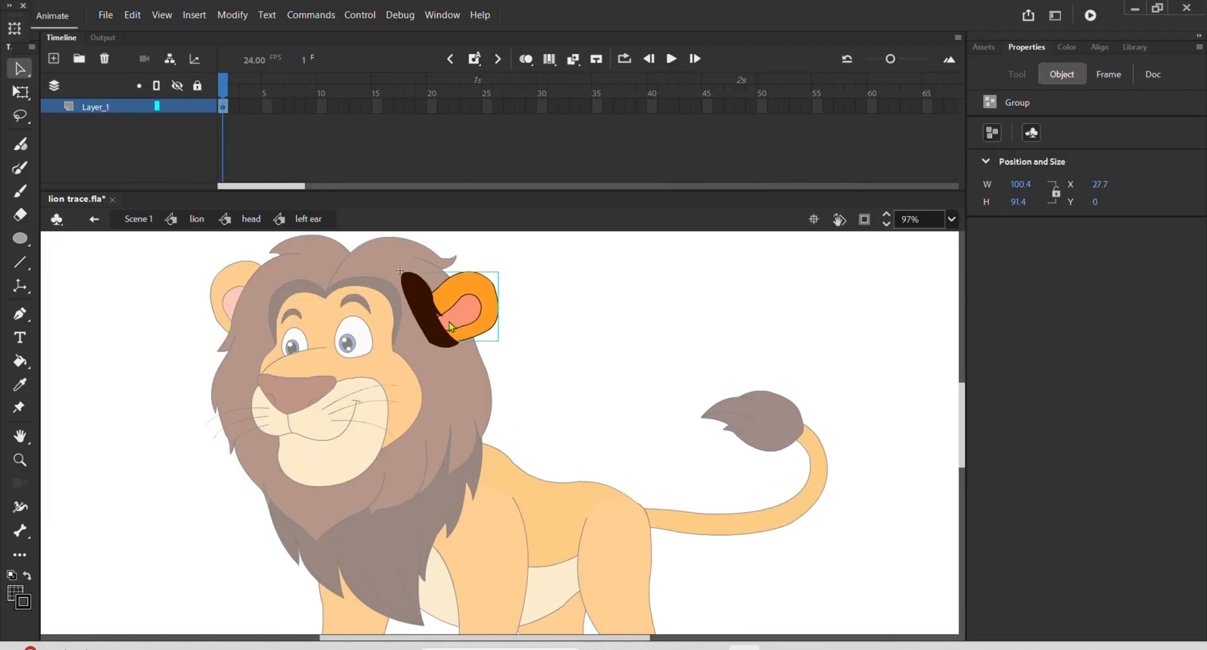
key("F8")
type("re")
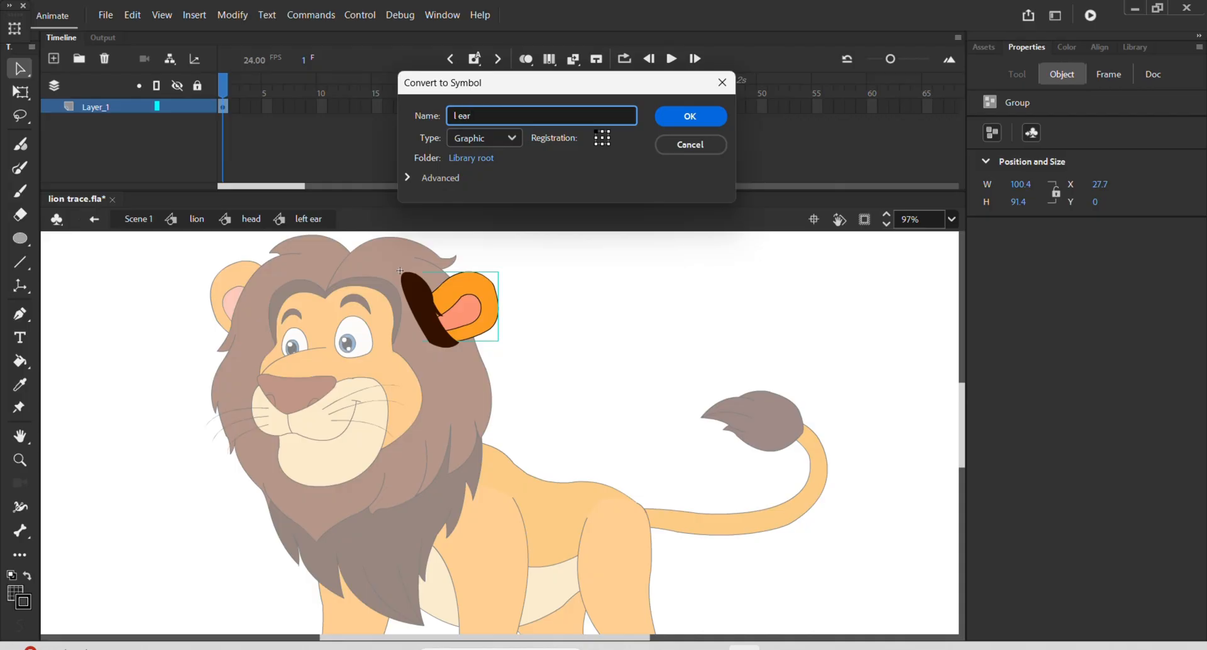
key("Return")
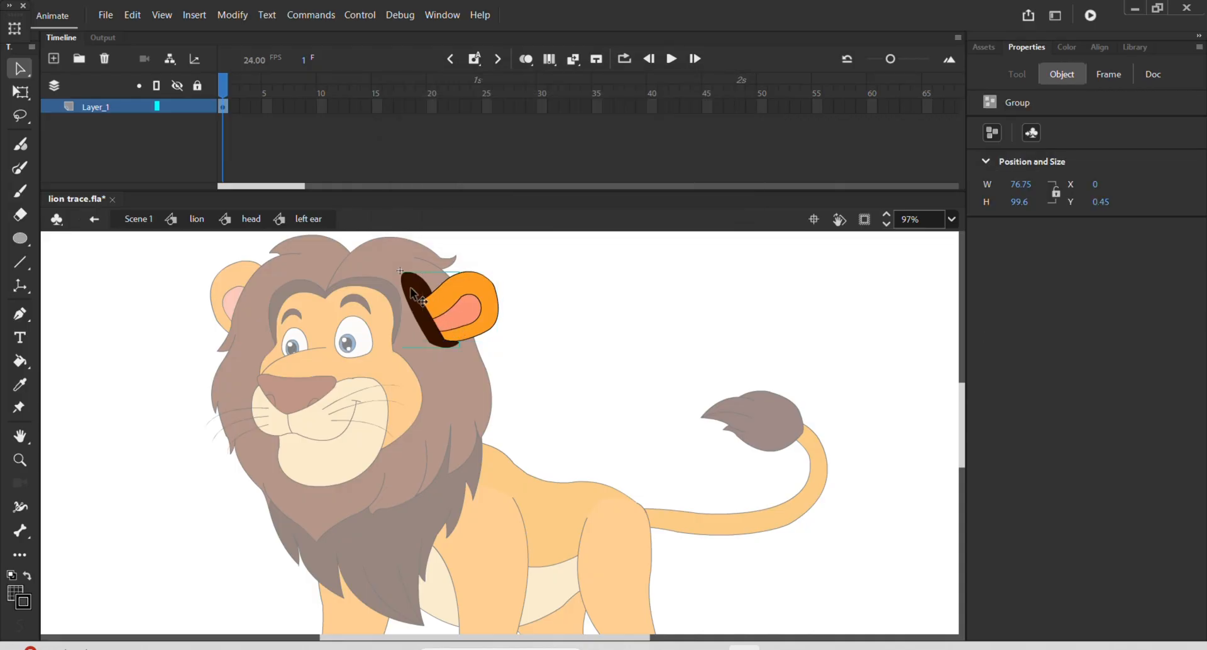
Convert the dark hair shape beside the ear into a graphic symbol named "hairs"
key("F8")
type("hairs")
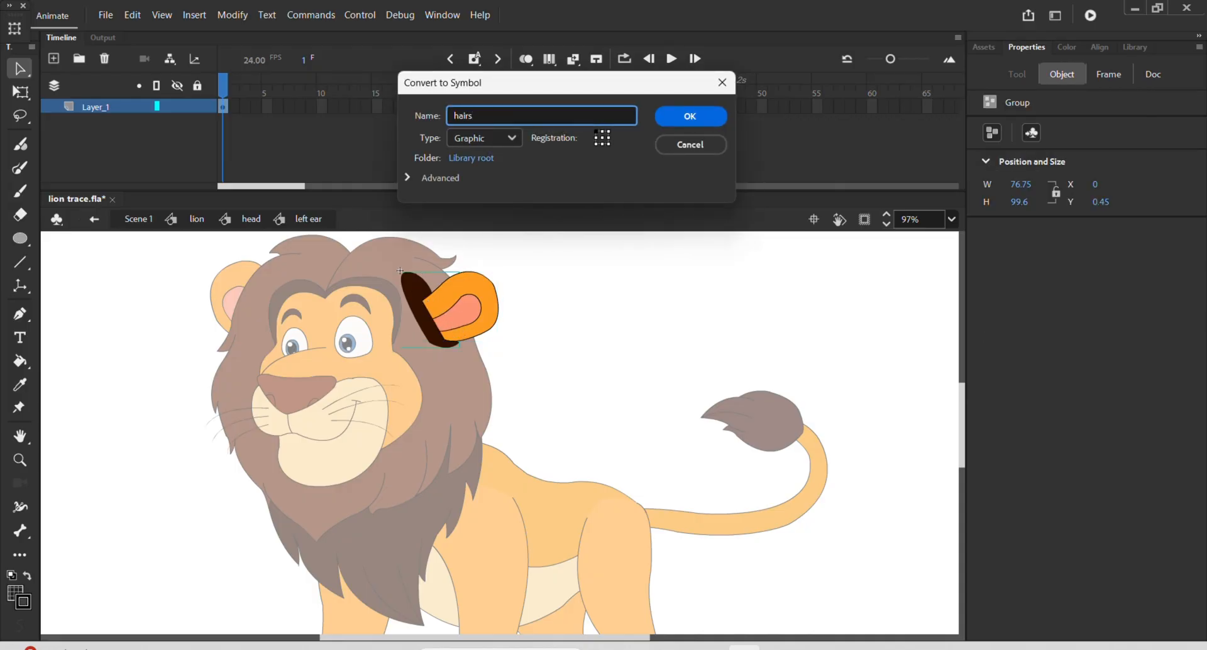
key("Return")
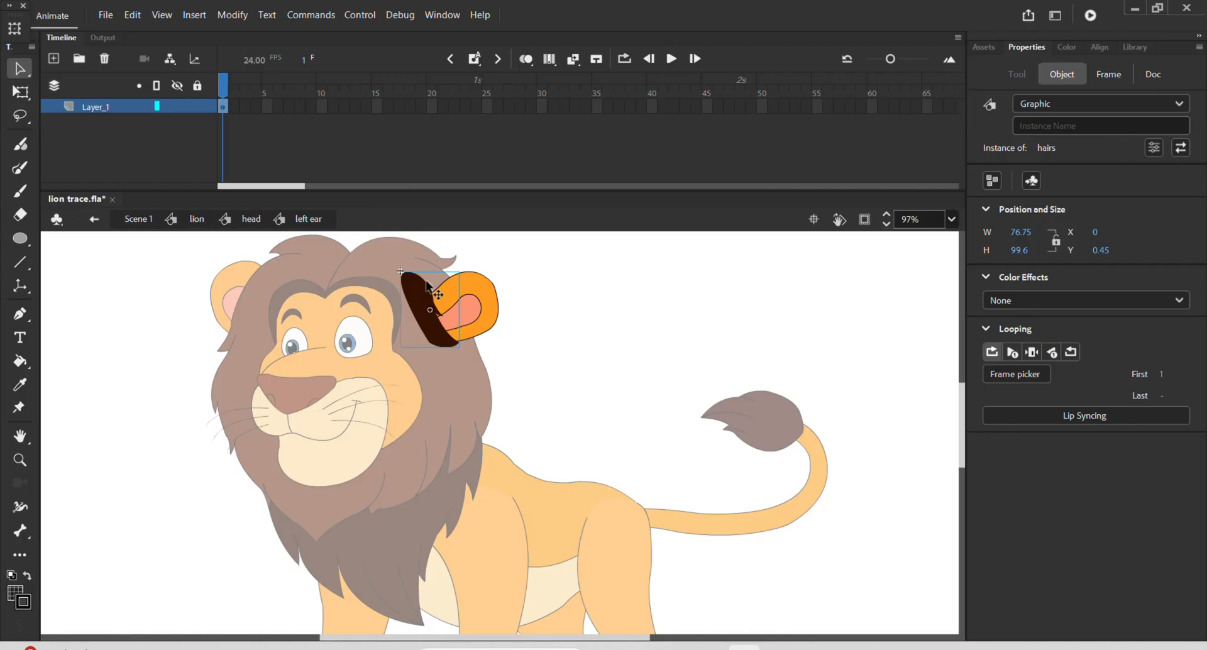
Distribute the ear and hair symbols to separate layers and return to the head symbol
left_click_drag(566, 287, 390, 340)
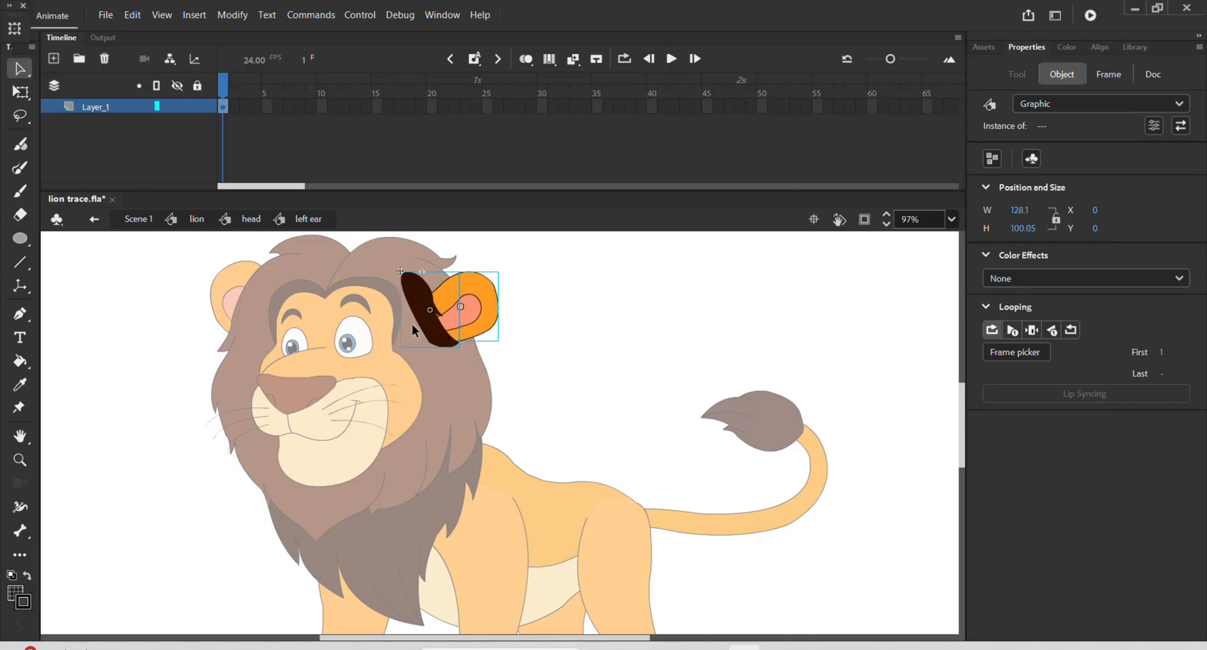
right_click(482, 319)
left_click(562, 503)
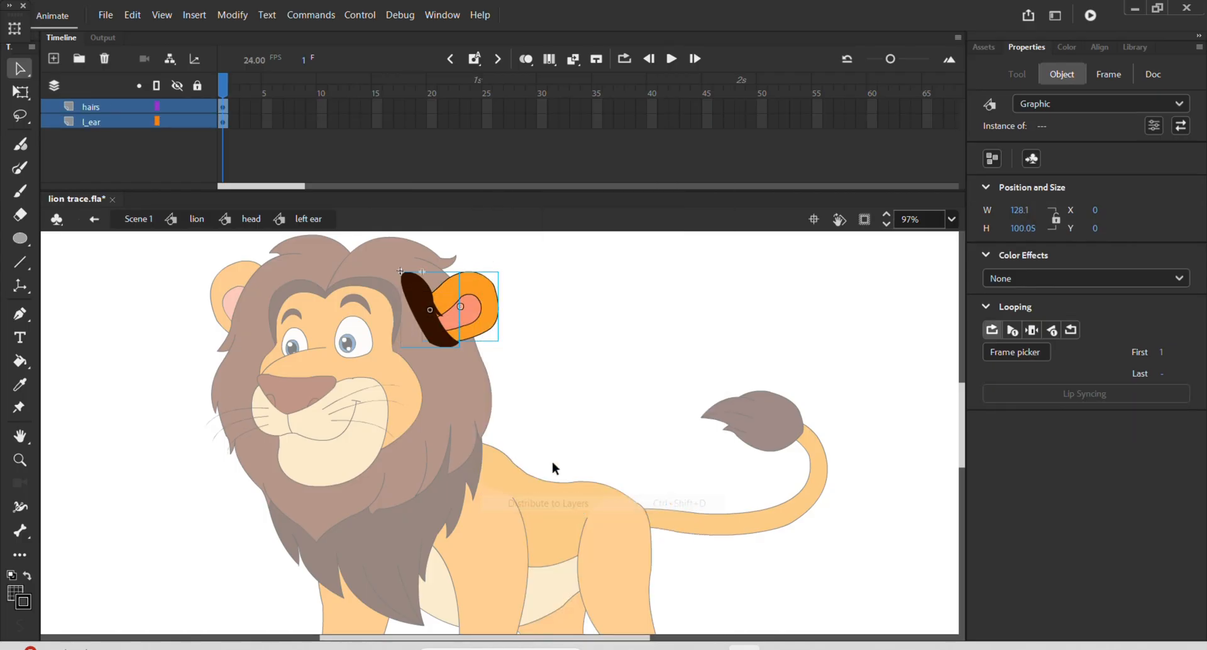
double_click(519, 363)
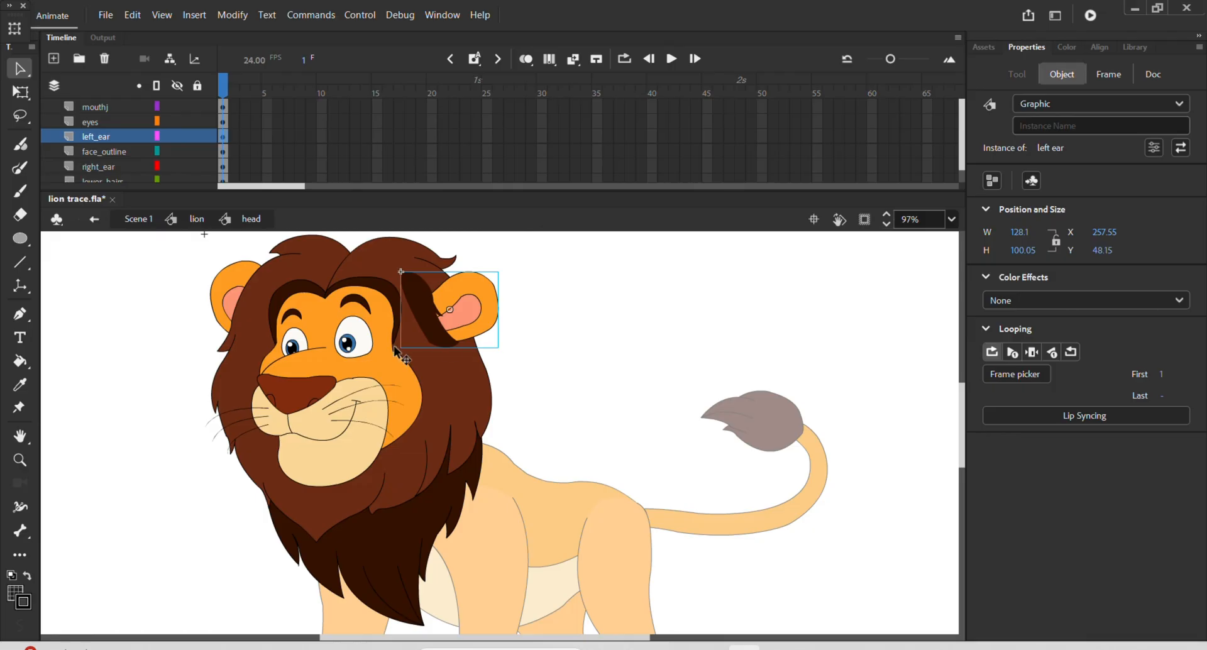
Inside the "mouthj" symbol, convert the nose and the orange nose bridge together into a graphic symbol named "nose"
scroll(327, 355, "up", 2)
double_click(293, 429)
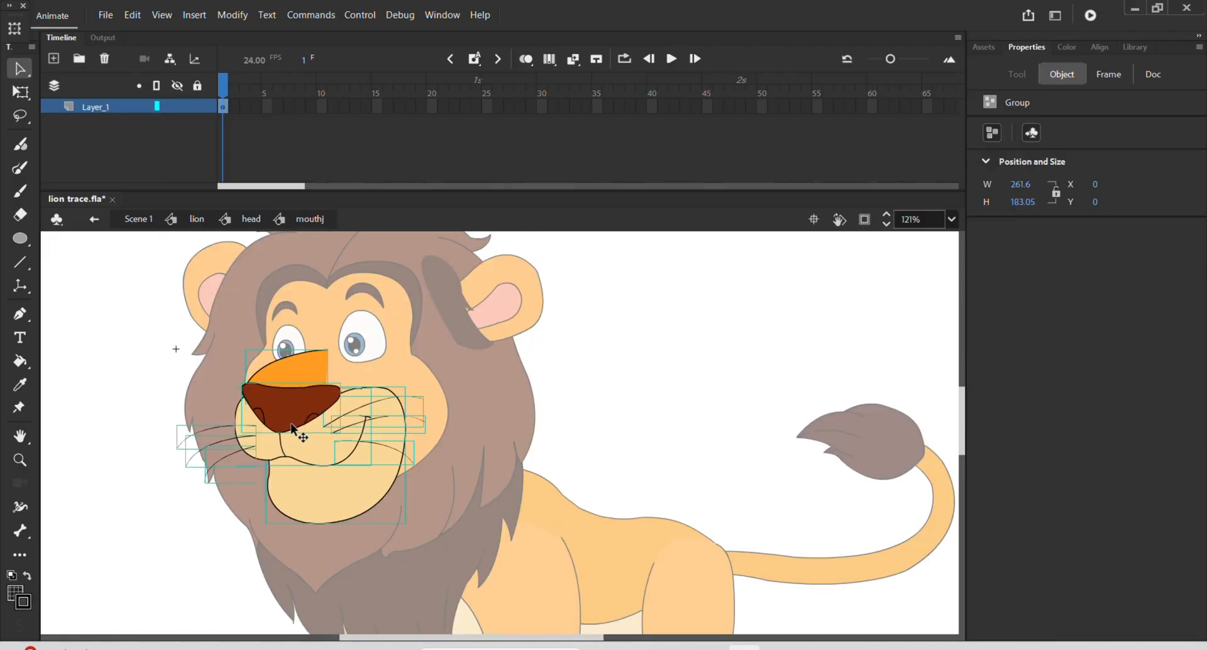
left_click(542, 349)
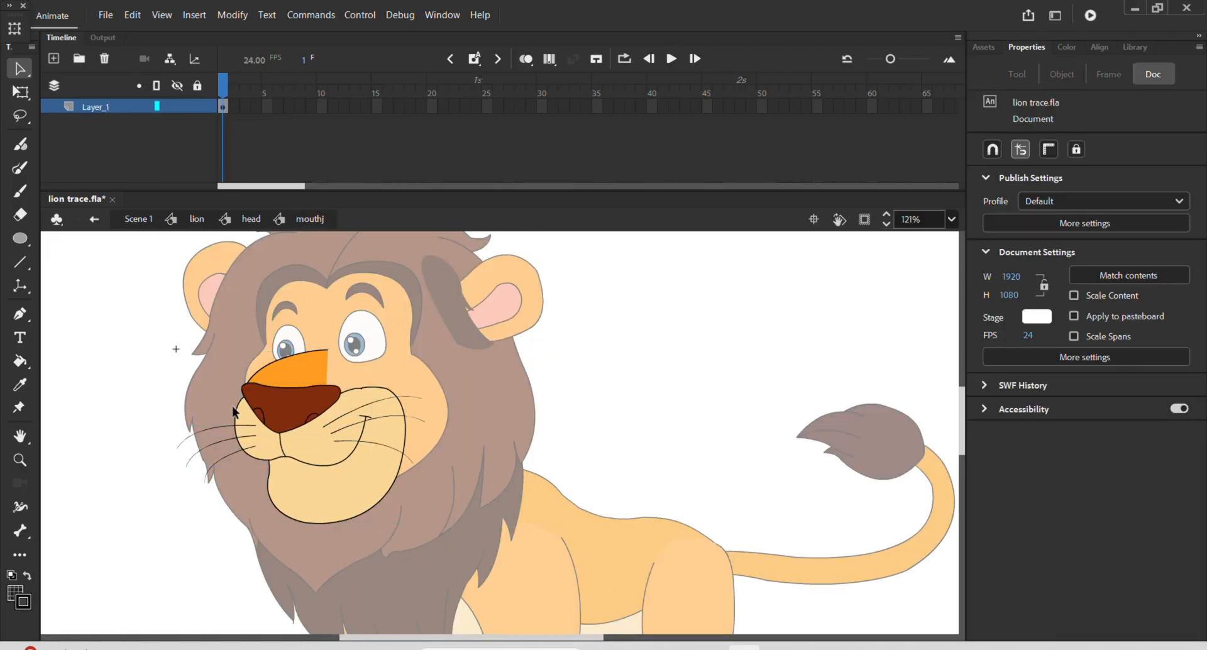
left_click(256, 408)
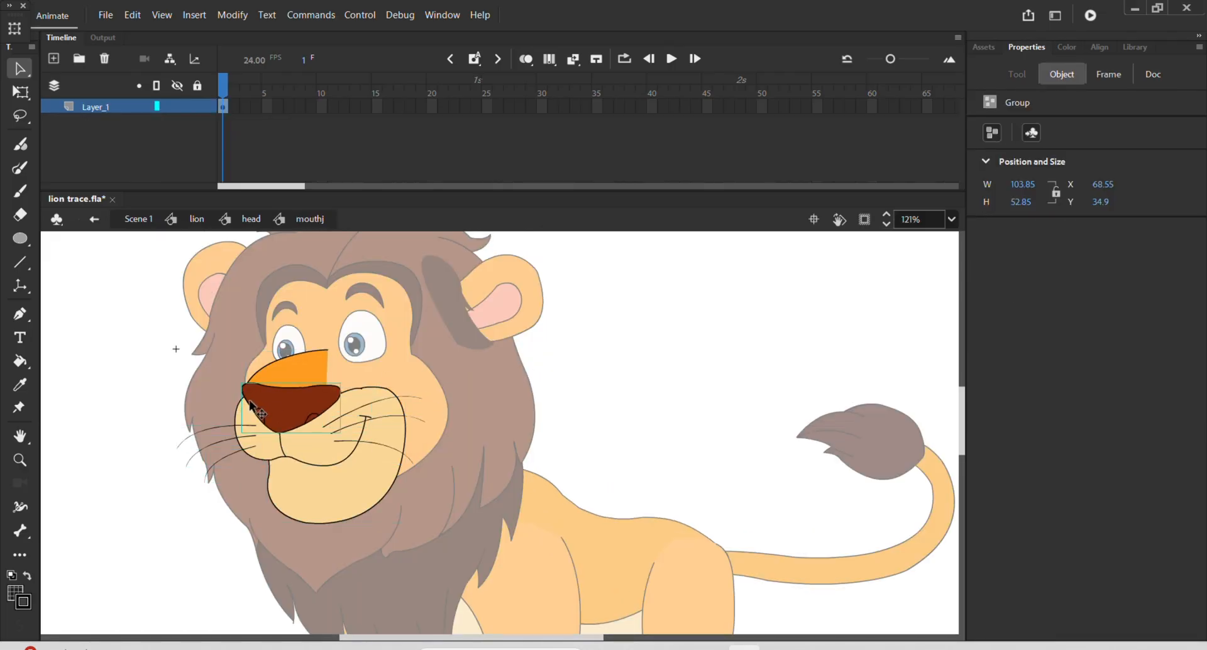
left_click(308, 371, "shift")
key("F8")
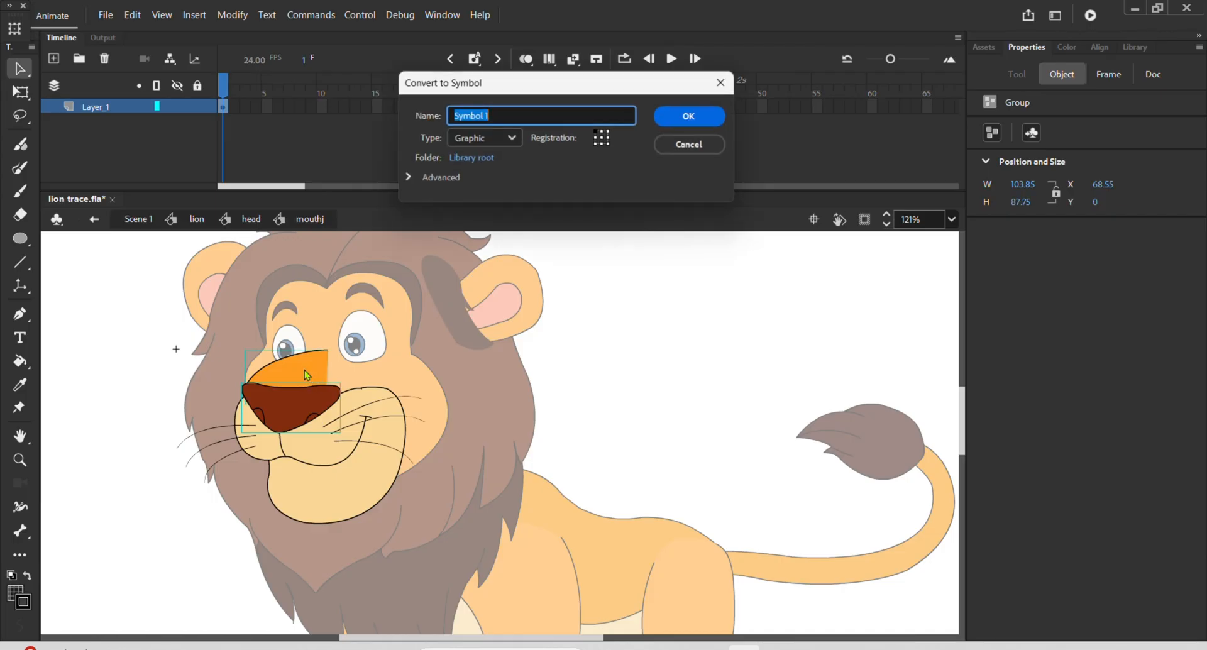
type("nose")
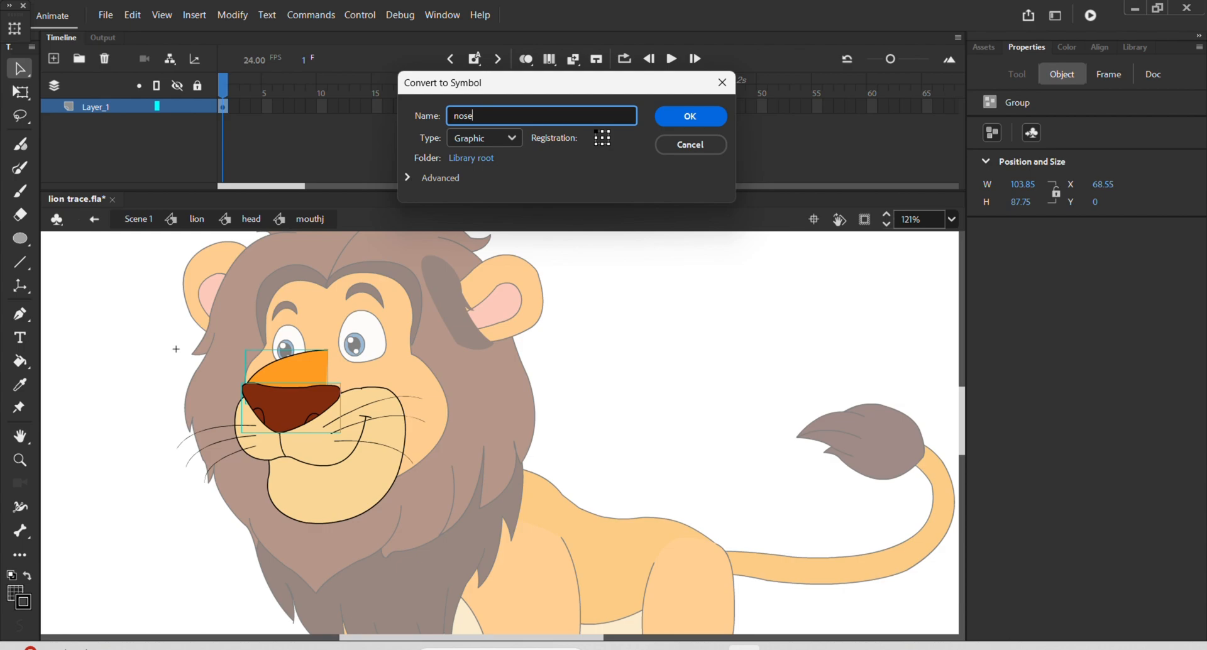
key("Return")
Convert all six whiskers and the upper muzzle into one graphic symbol named "upper" and place it behind the nose
scroll(371, 496, "up", 3)
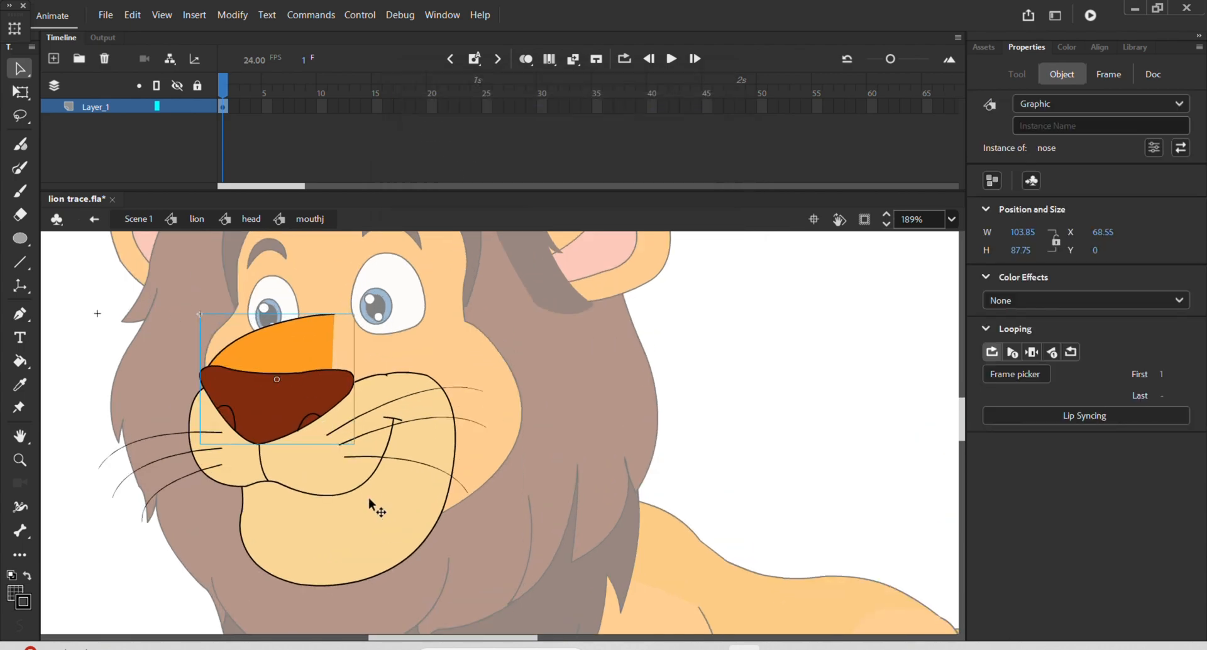
left_click(387, 466)
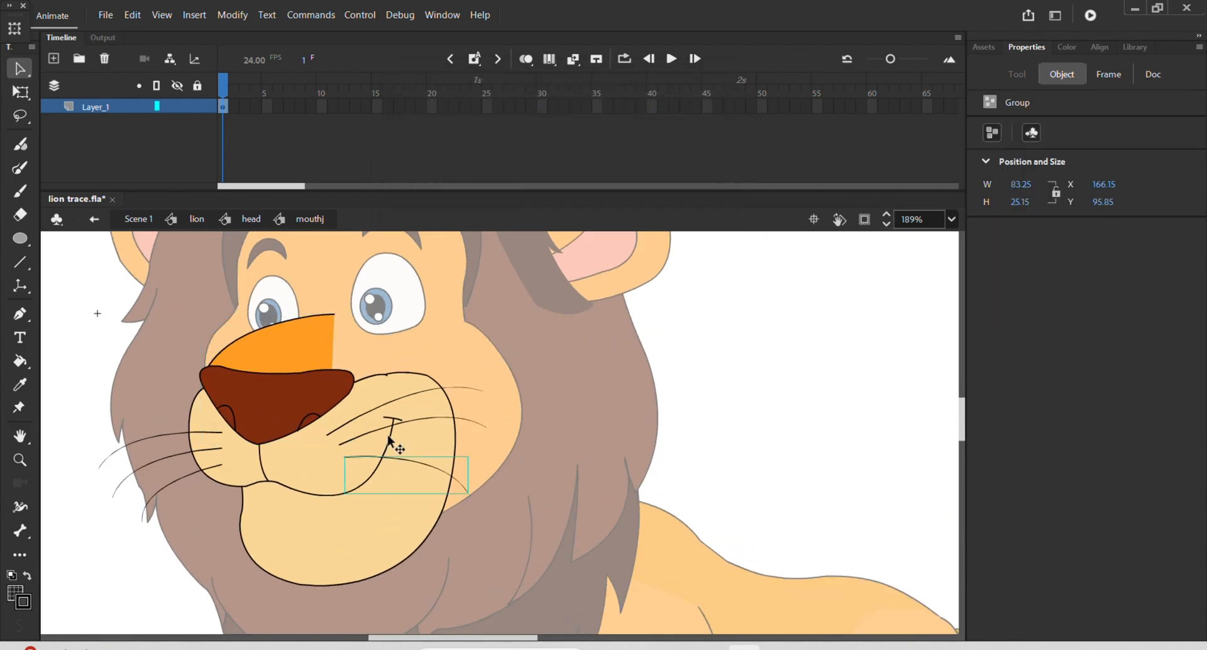
left_click(390, 429, "shift")
left_click(388, 410, "shift")
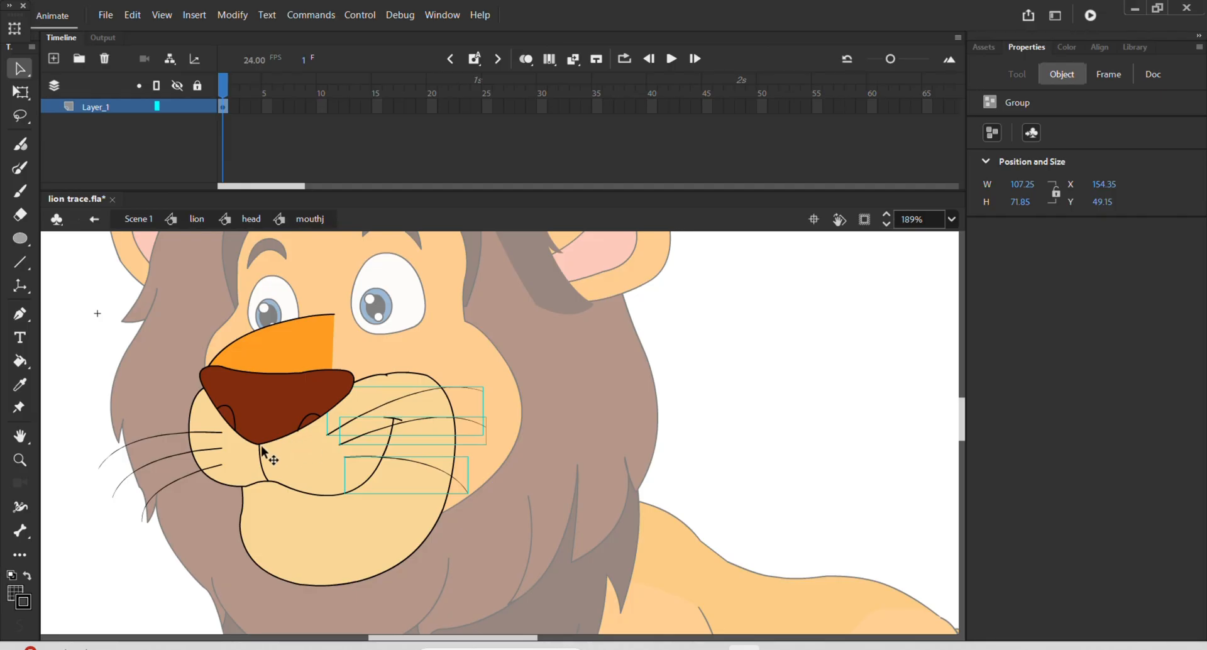
left_click(190, 471, "shift")
left_click(188, 453, "shift")
left_click(179, 433, "shift")
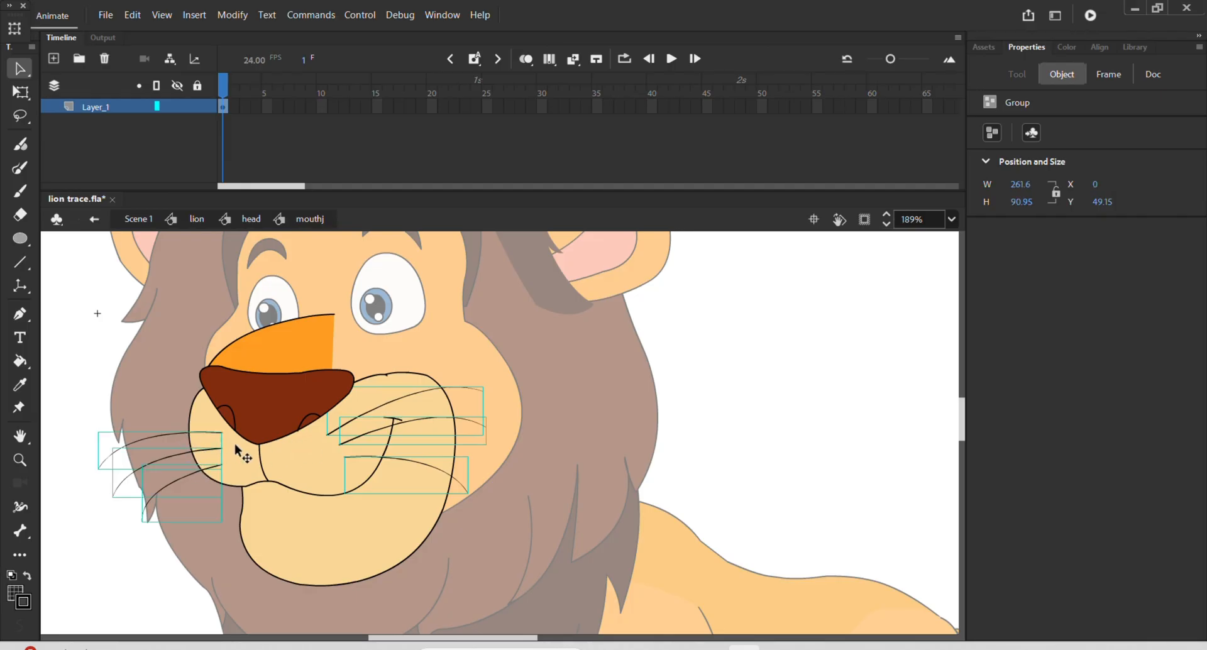
left_click(237, 447, "shift")
left_click_drag(300, 457, 808, 415)
key("ctrl+z")
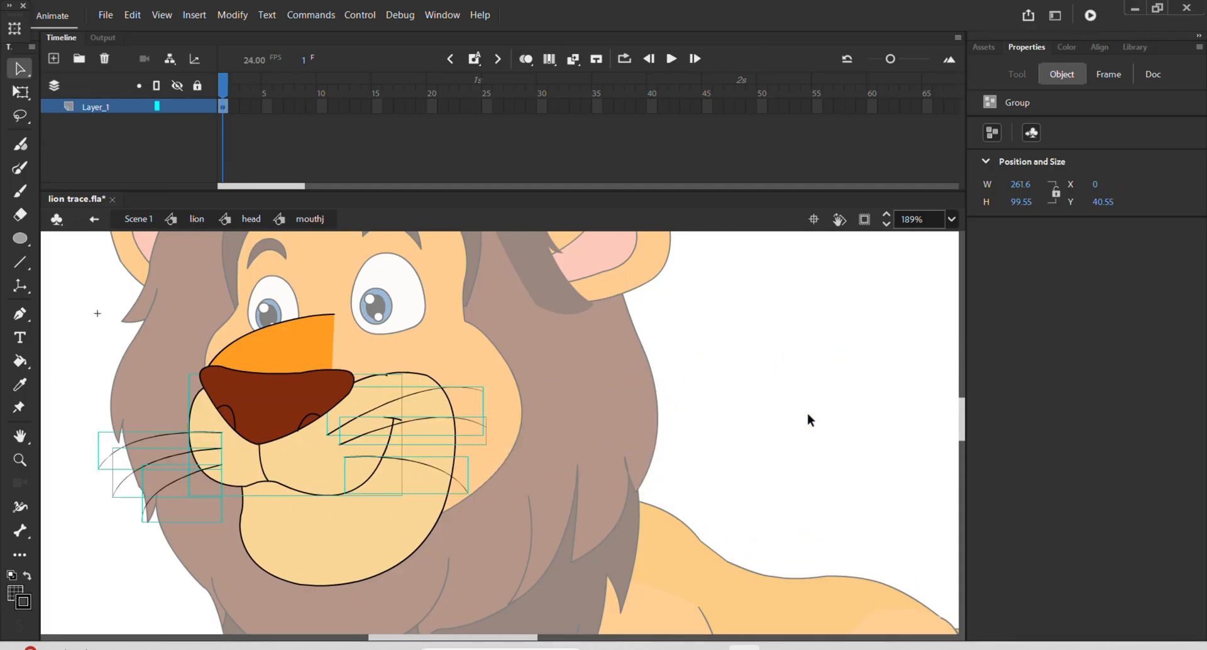
key("F8")
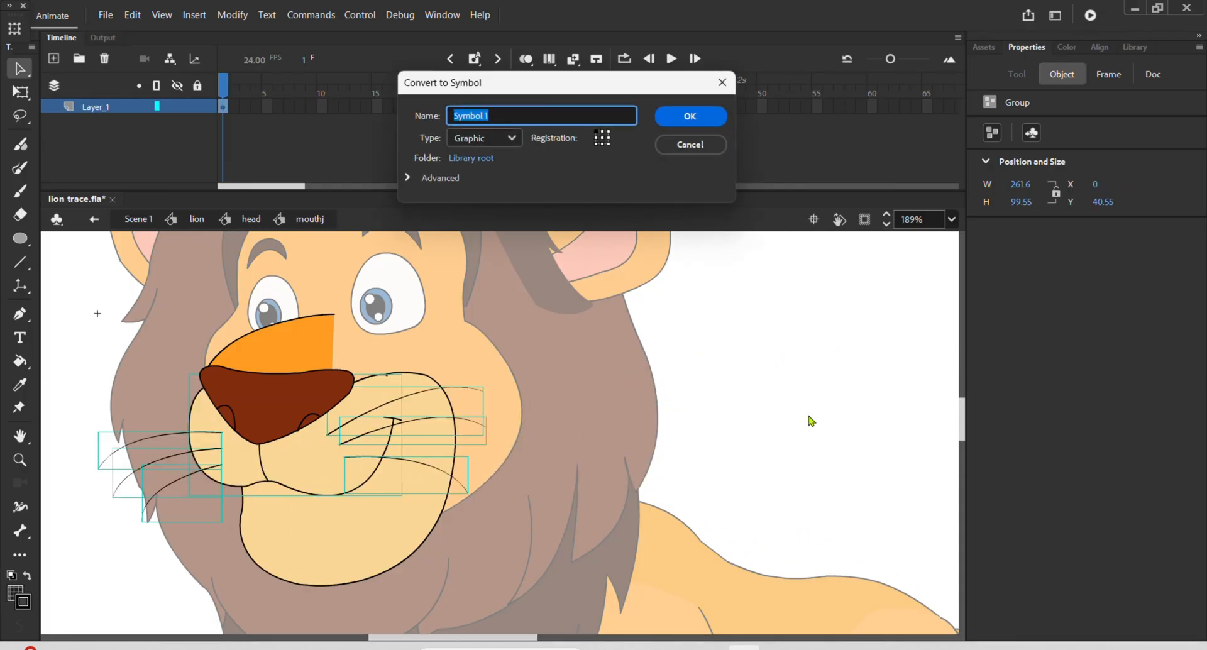
type("upper m")
key("BackSpace")
key("BackSpace")
key("Return")
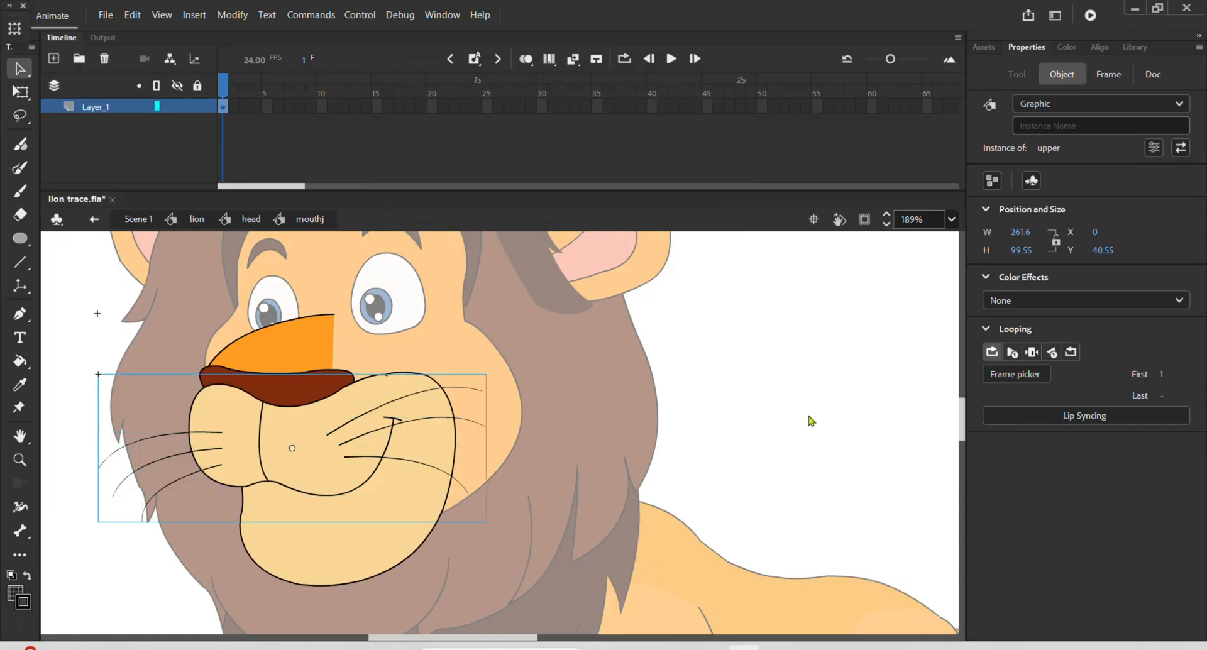
key("ctrl+Down")
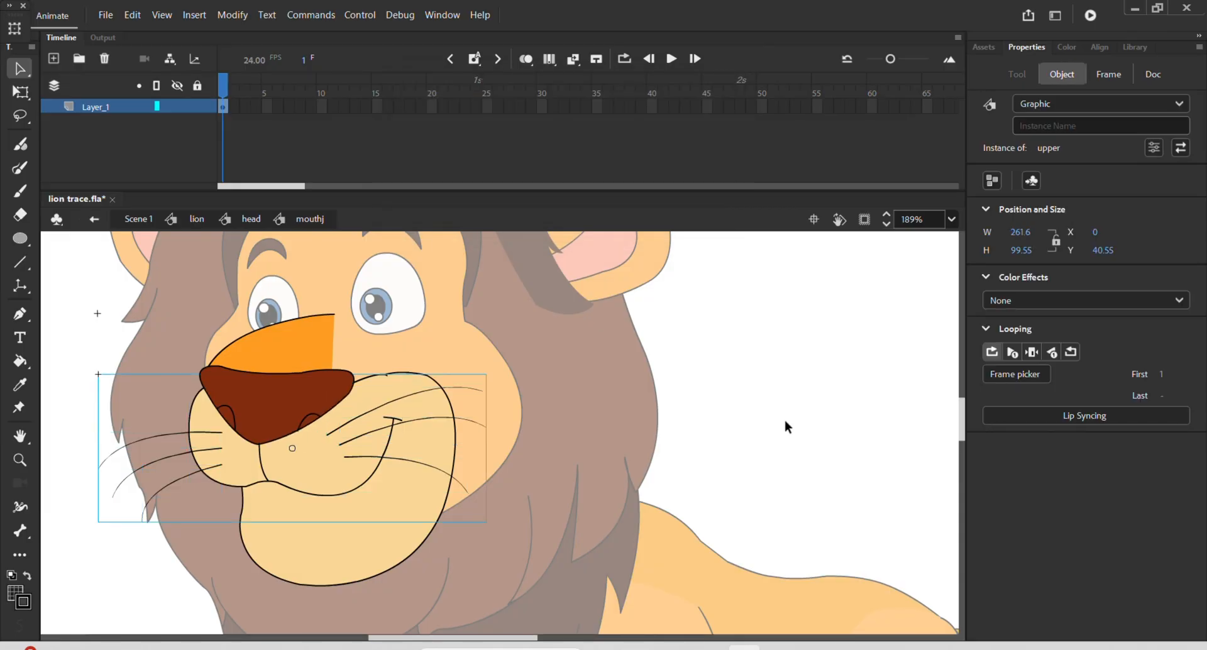
Convert the chin shape into a graphic symbol named "lower" and place it behind the upper muzzle and nose
left_click_drag(304, 545, 704, 488)
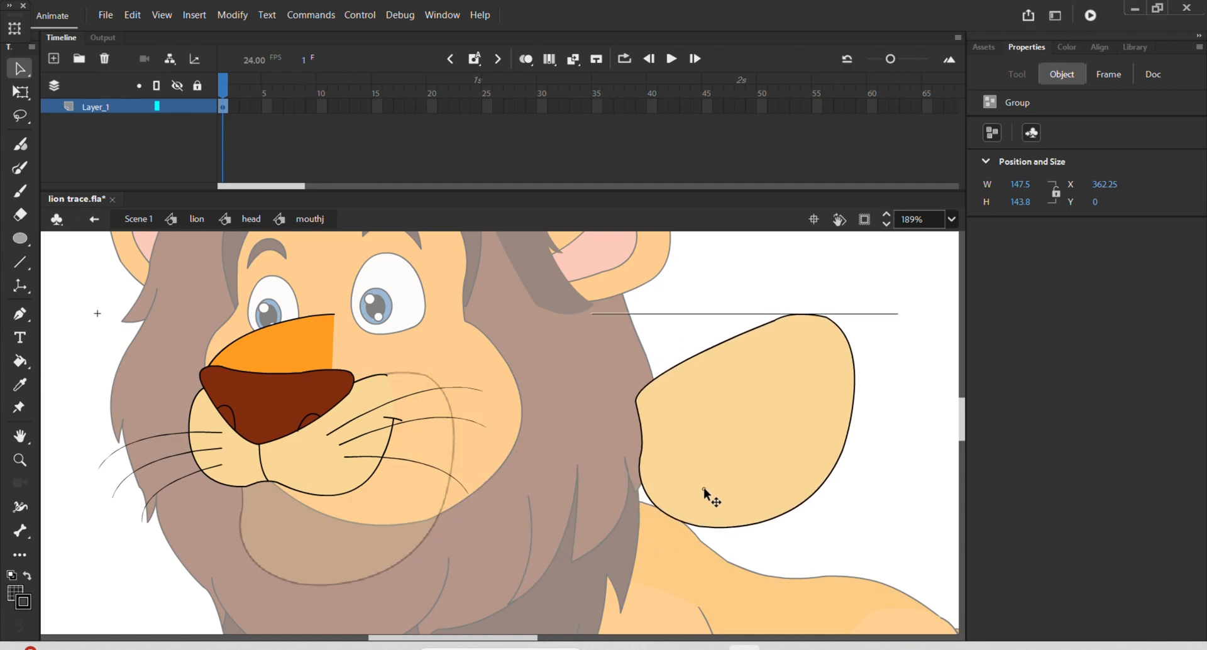
key("ctrl+z")
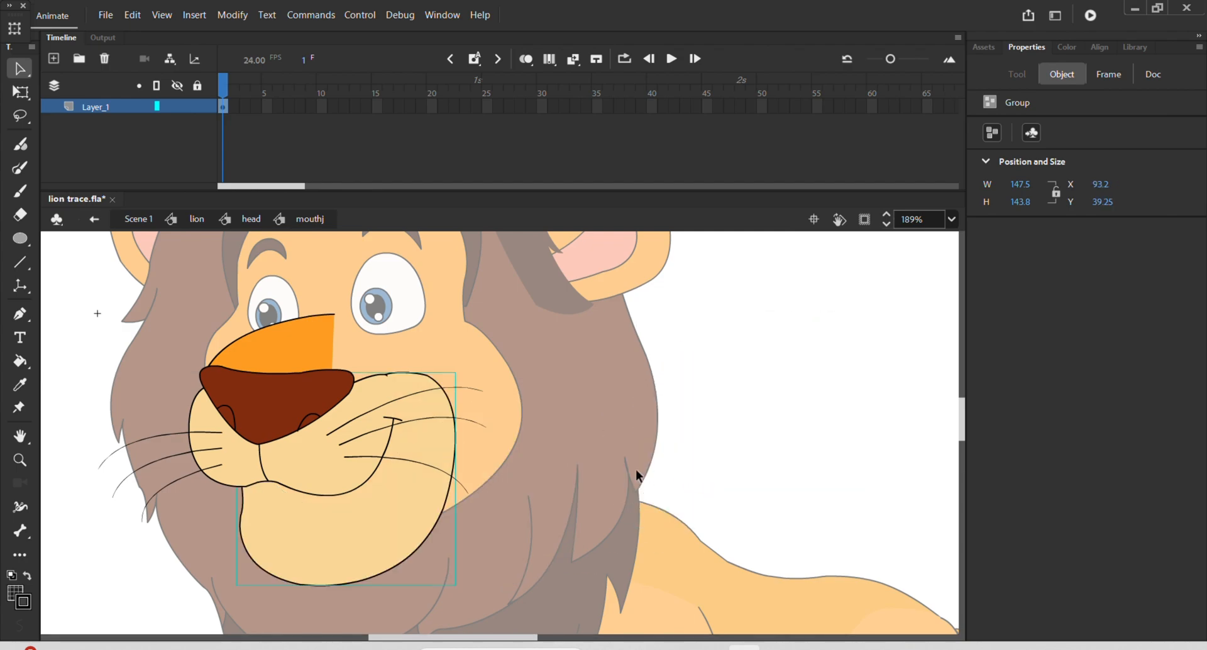
key("F8")
type("lower")
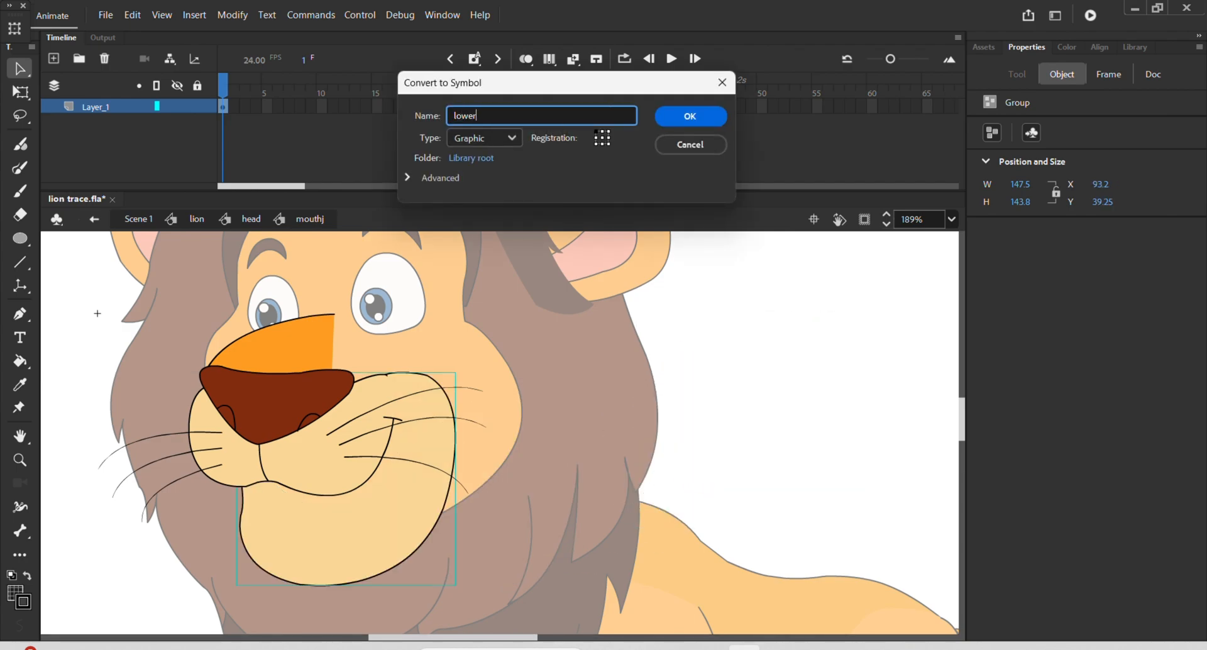
key("Return")
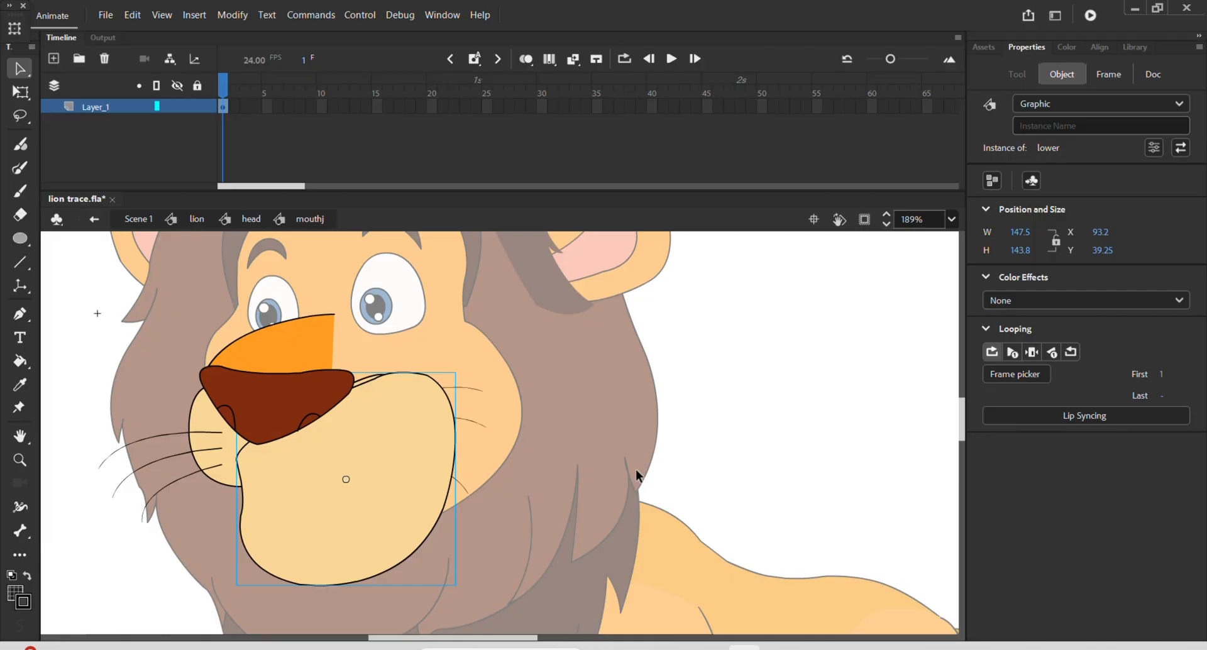
scroll(247, 389, "down", 2)
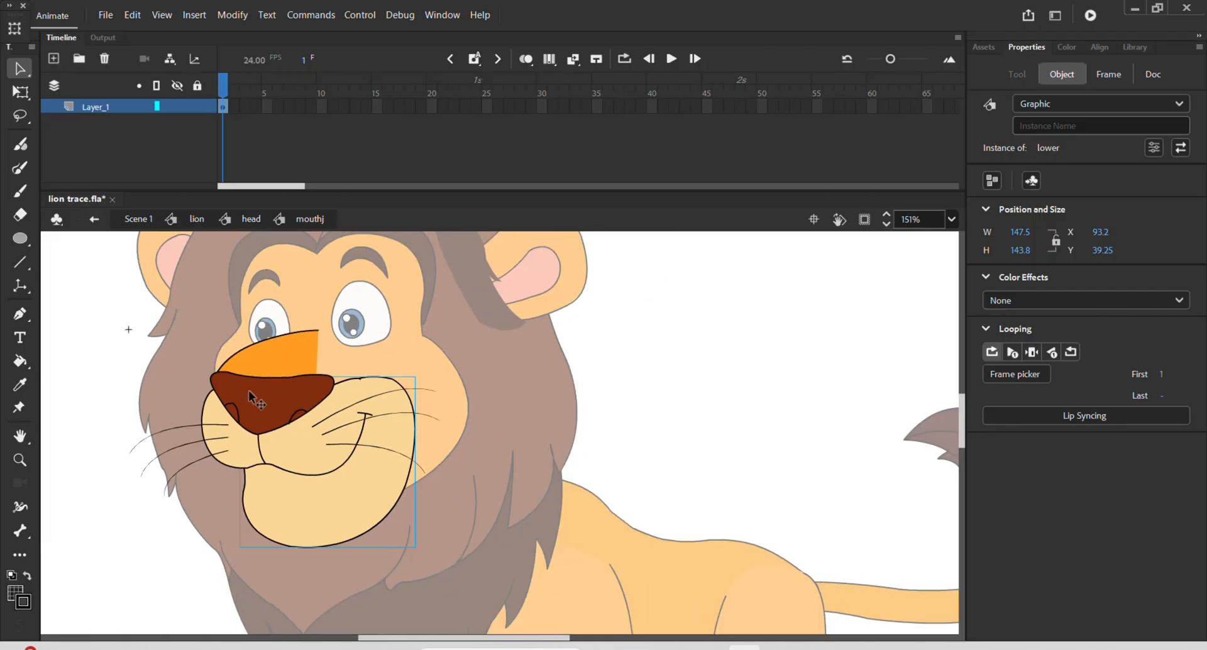
Move the nose and mouth symbols apart to check that they are separate pieces, and undo the moves
left_click(284, 406)
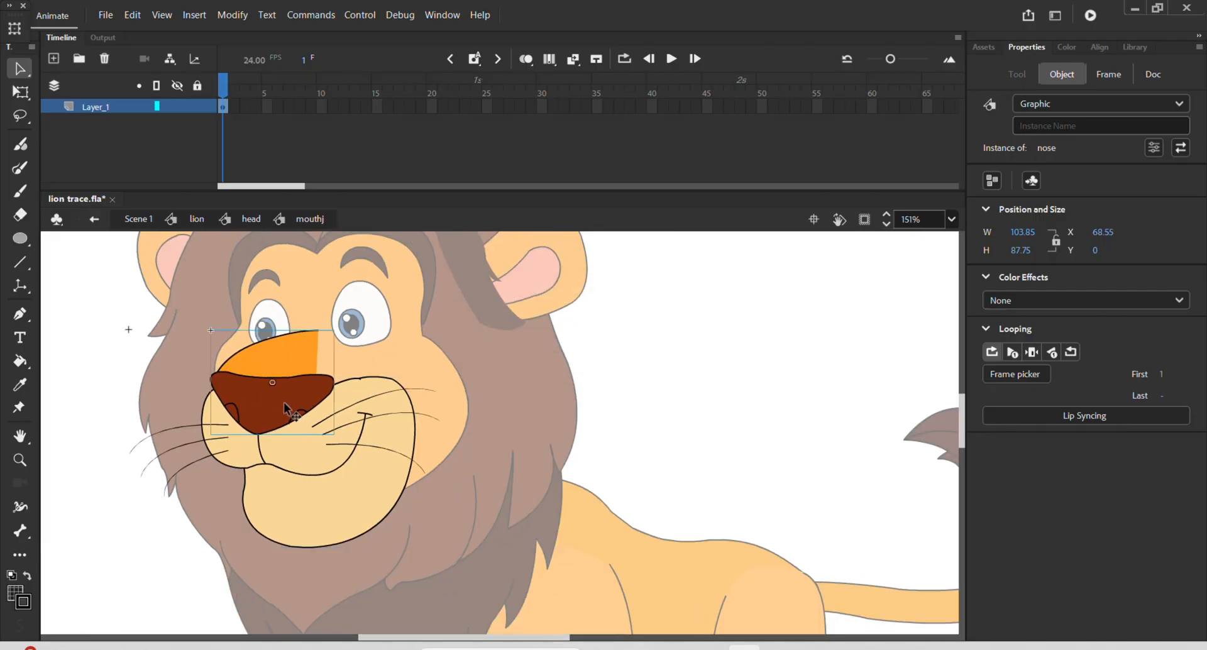
left_click_drag(300, 390, 481, 361)
left_click_drag(300, 427, 364, 467)
key("ctrl+z")
key("ctrl+z")
key("ctrl+z")
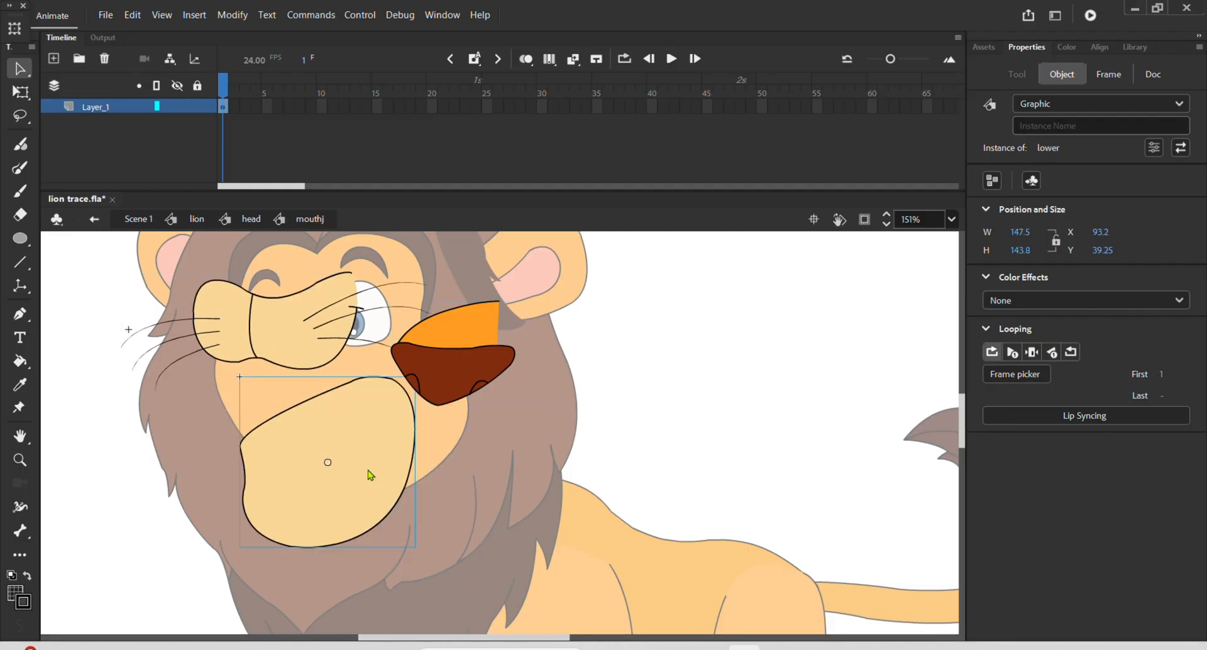
key("ctrl+z")
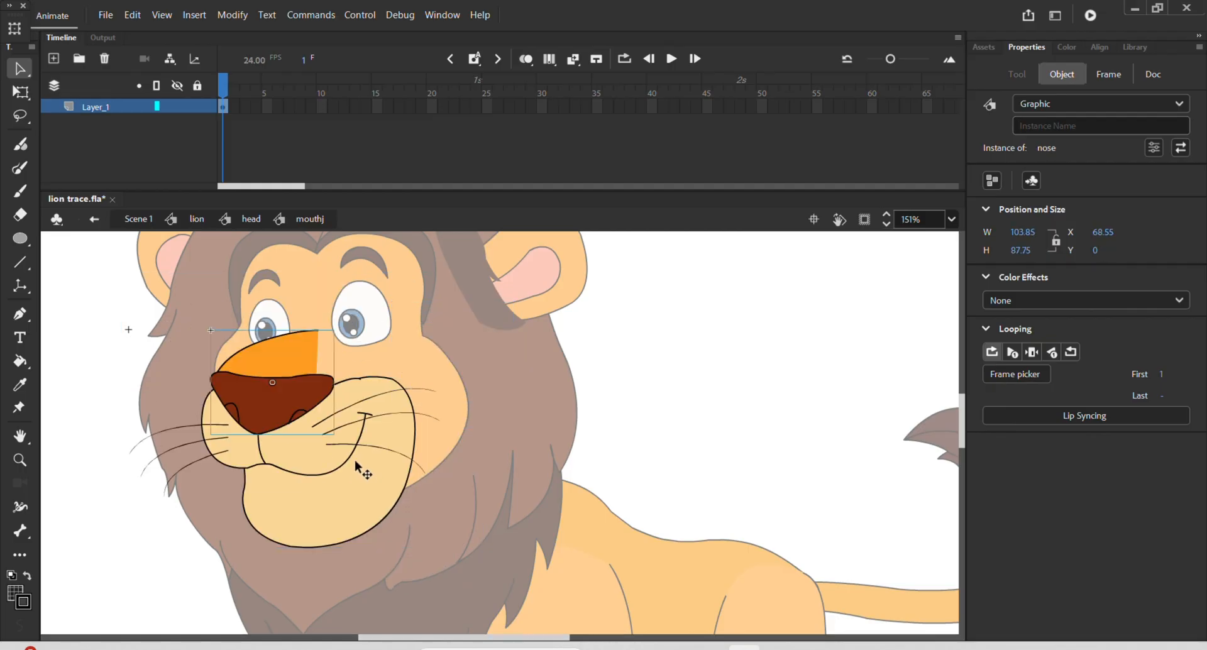
Leave the "mouthj" symbol, open the "eyes" symbol for editing and clear the selection of its pieces
double_click(416, 324)
scroll(352, 324, "up", 2)
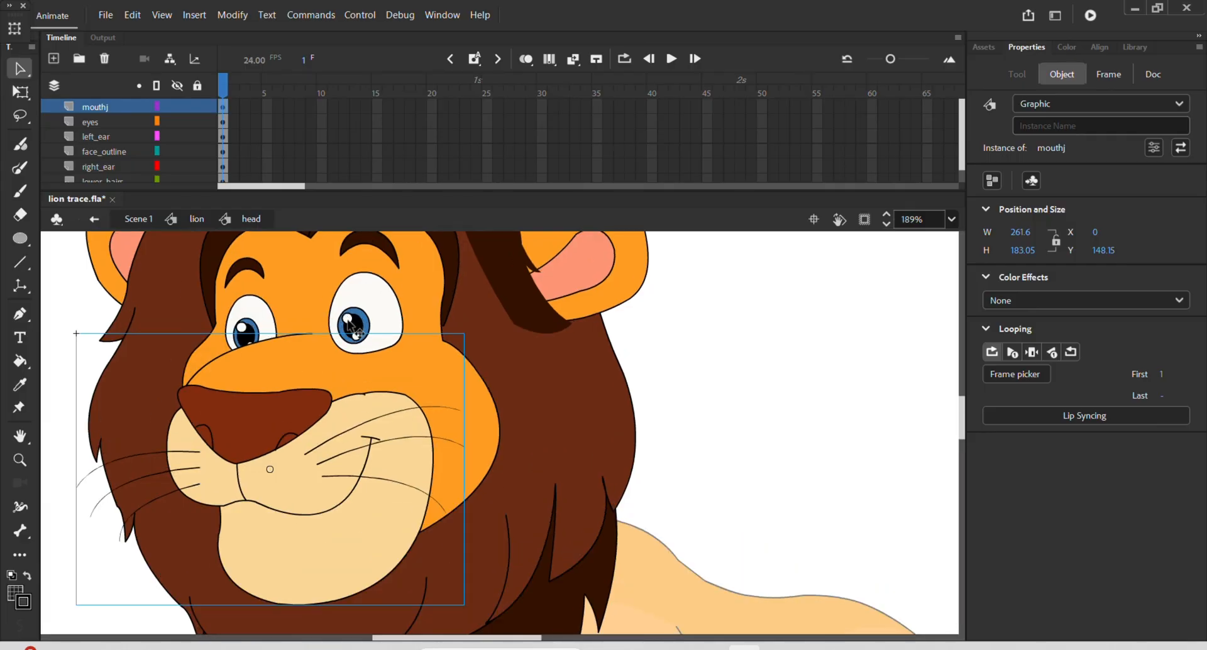
double_click(354, 325)
scroll(353, 327, "up", 2)
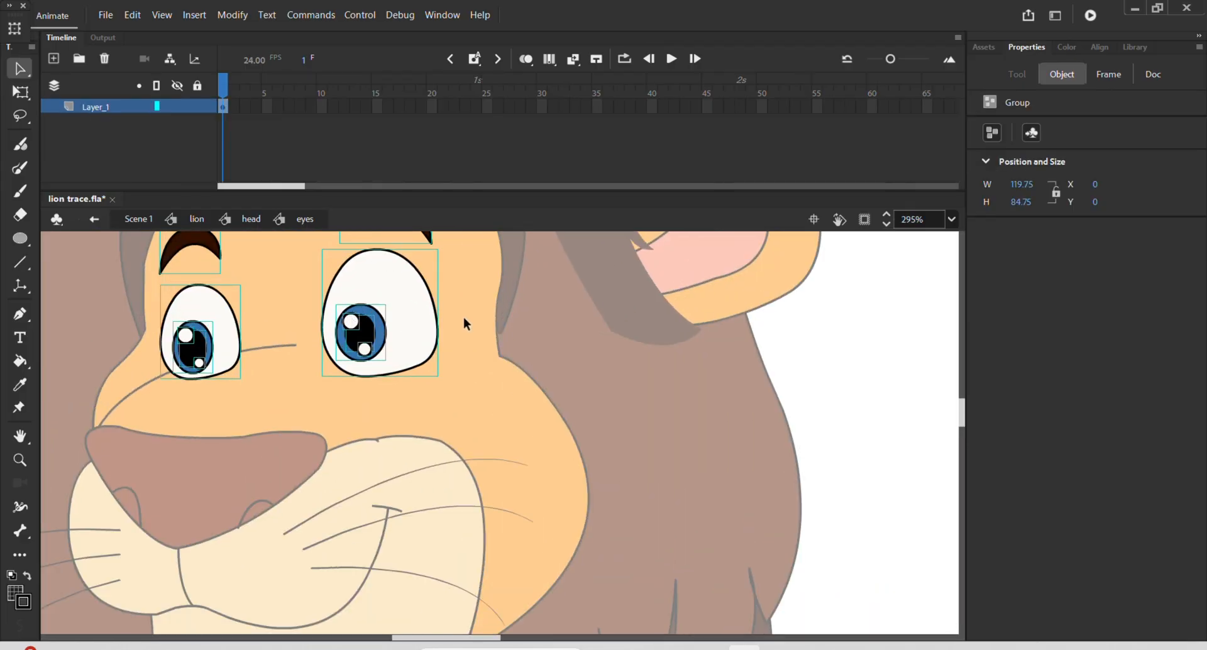
left_click(464, 320)
left_click_drag(413, 383, 566, 479)
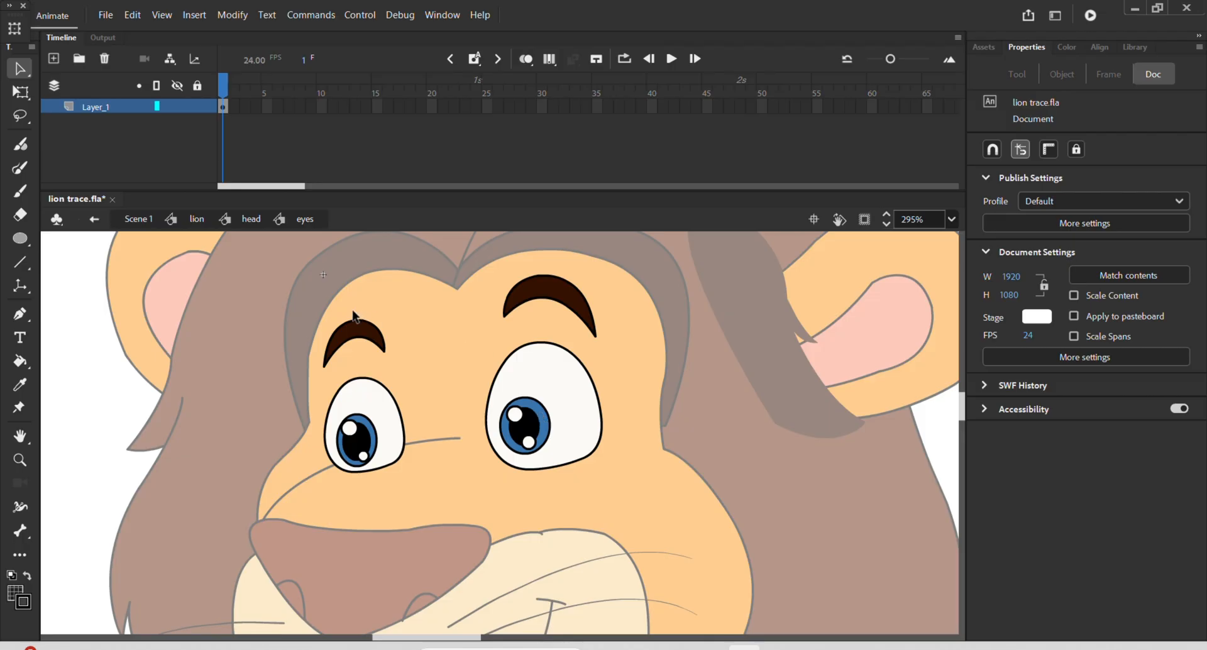
left_click(350, 339)
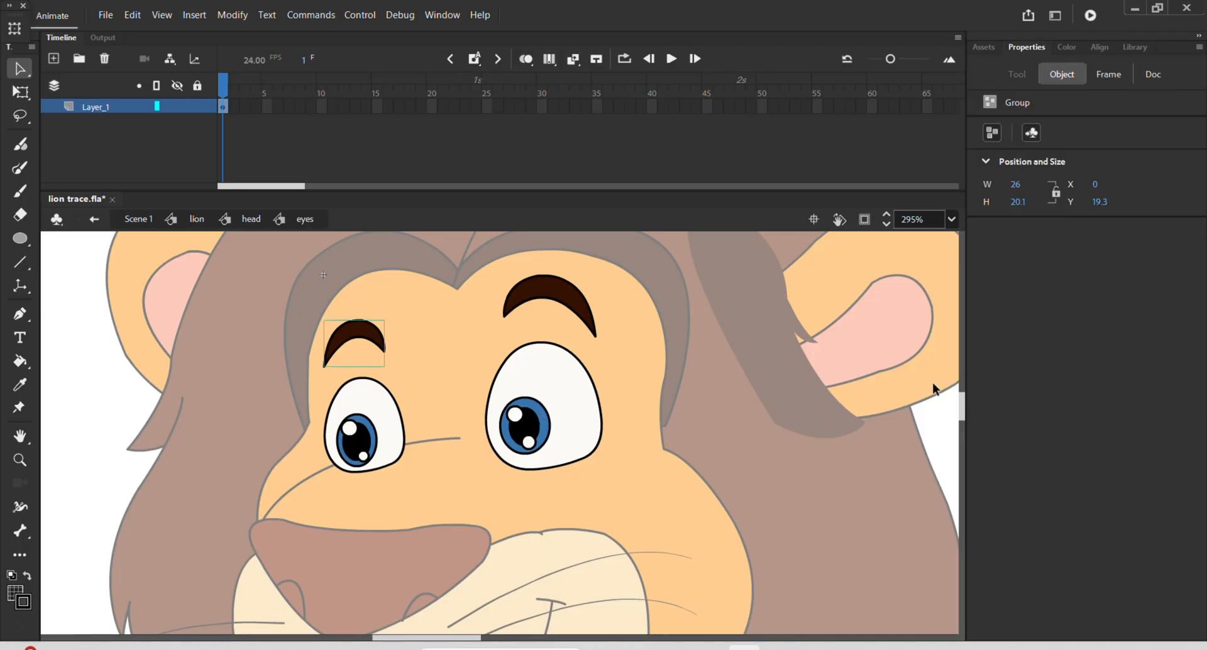
left_click(718, 422)
double_click(718, 422)
double_click(542, 433)
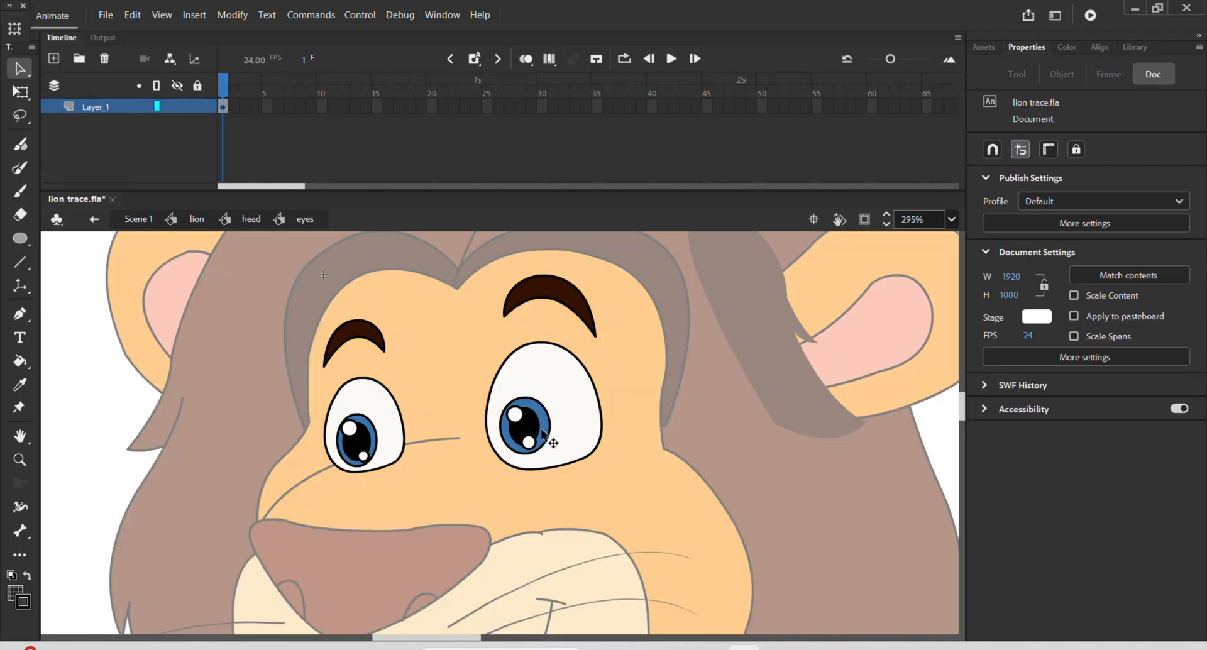
Delete the black outline of the upper white highlight in the larger eye
scroll(542, 433, "up", 3)
double_click(516, 416)
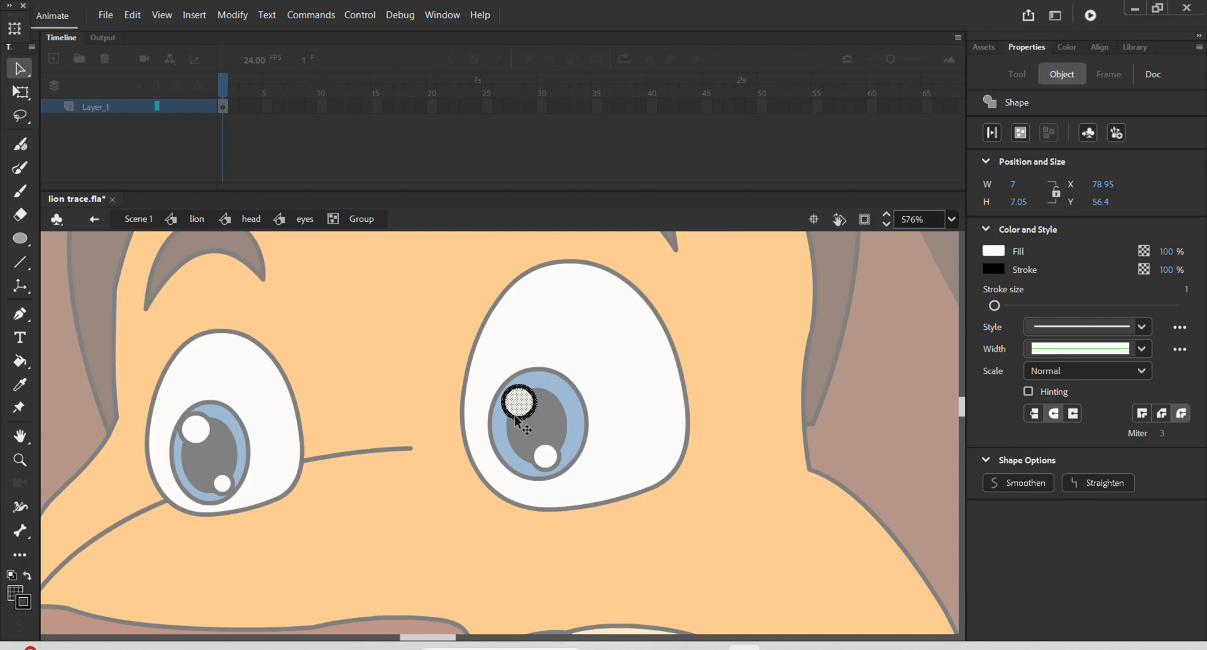
left_click(537, 420)
left_click(529, 408)
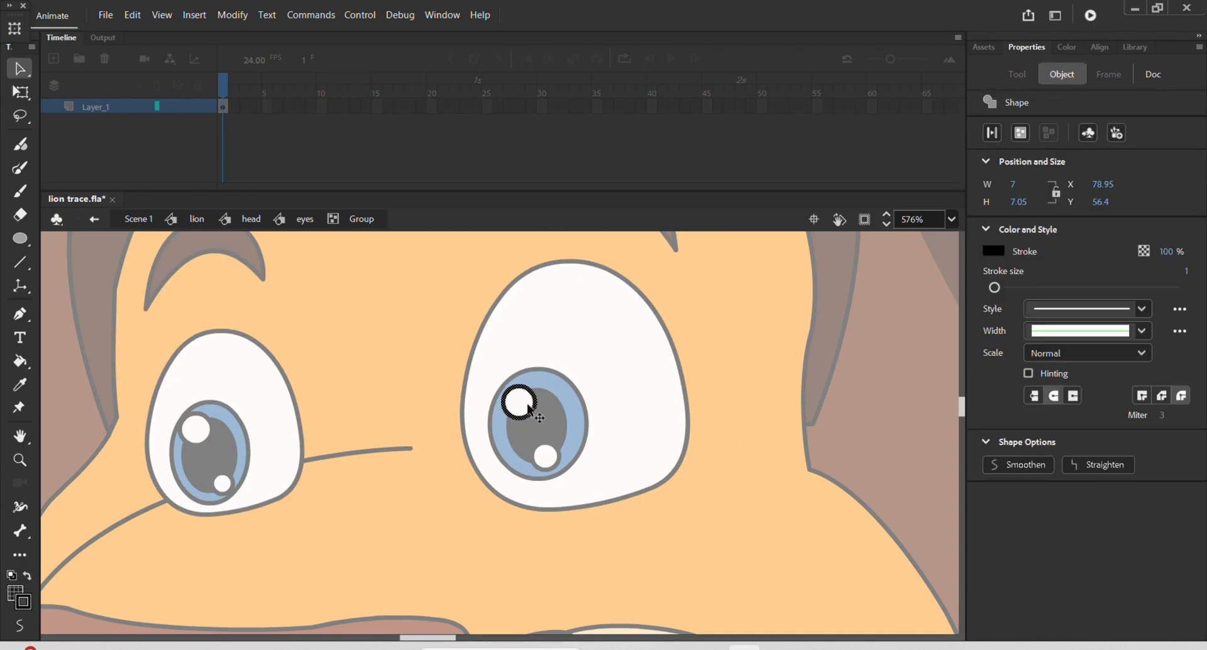
left_click(563, 464)
double_click(567, 471)
Delete the black outline of the lower white highlight in the larger eye and leave its group
double_click(552, 467)
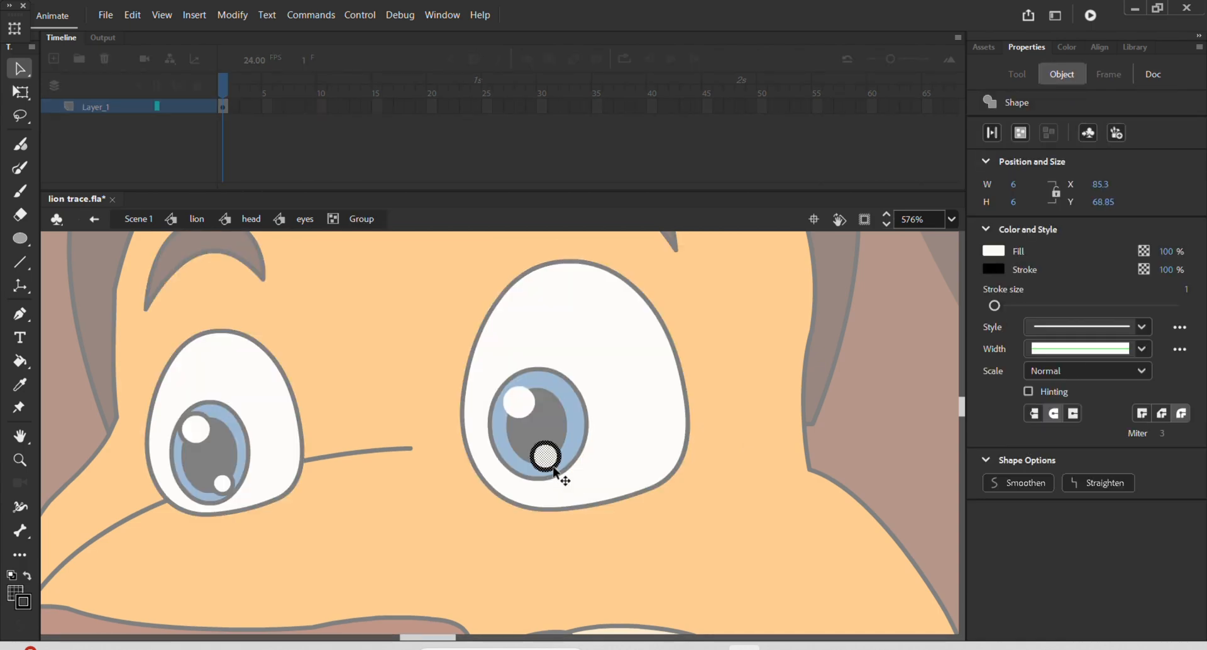
left_click(565, 470)
left_click(559, 467)
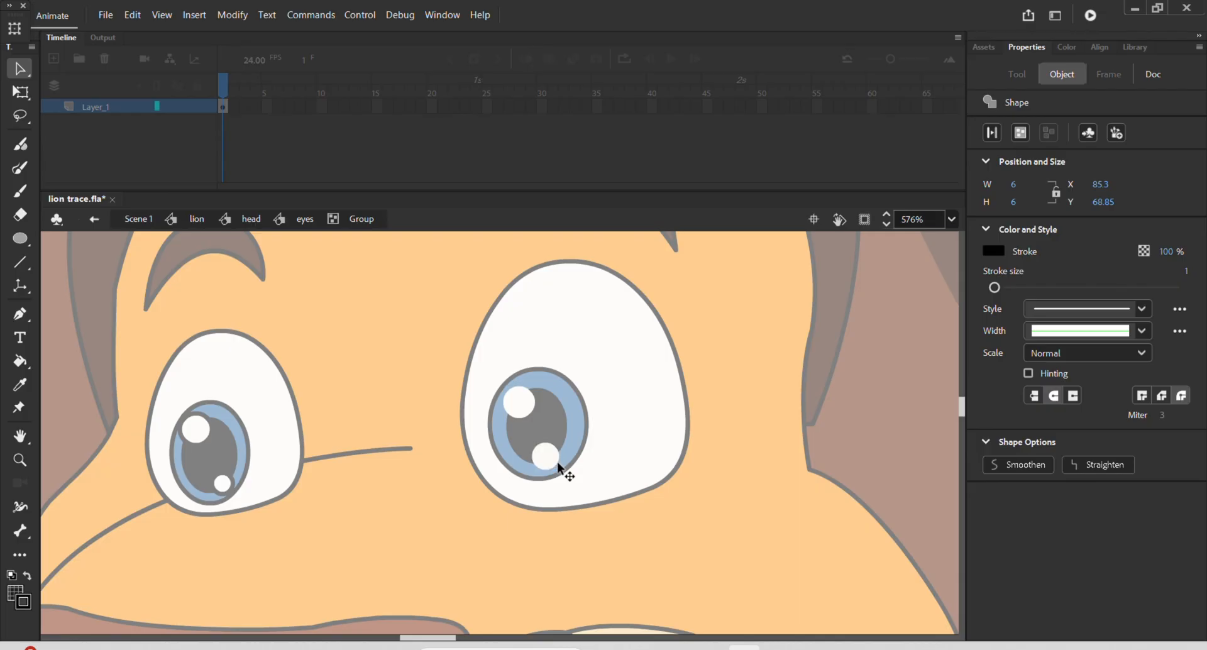
left_click(573, 469)
double_click(580, 459)
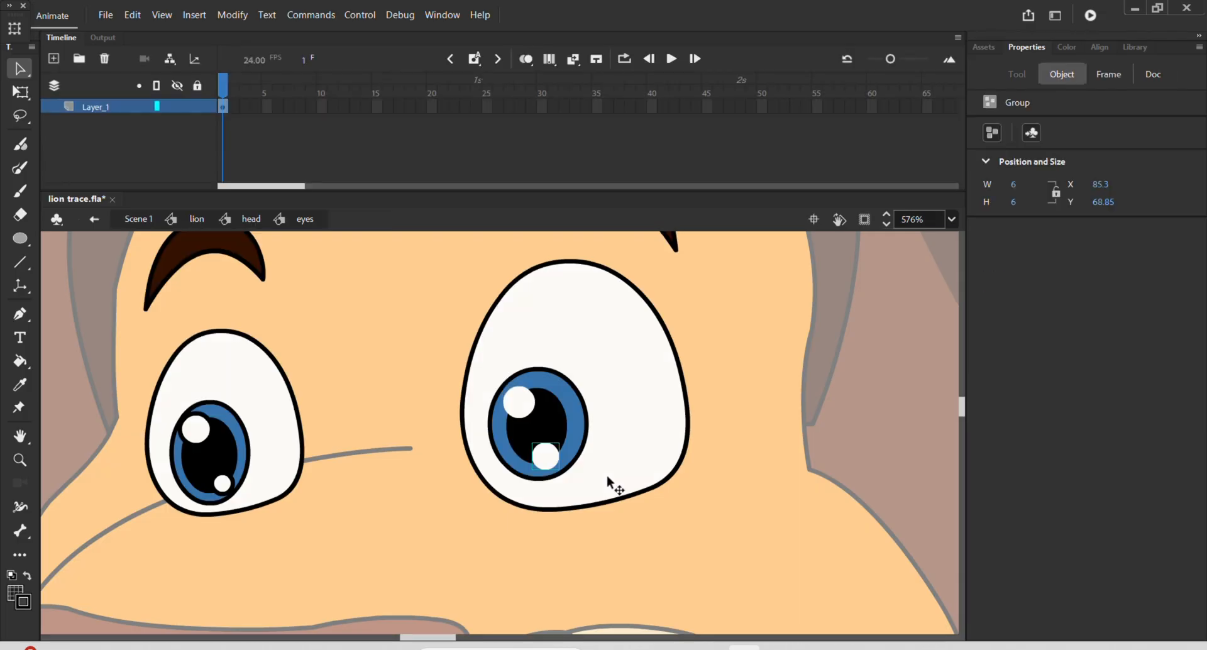
Delete the black outline of the upper white highlight in the smaller eye and leave its group
double_click(203, 445)
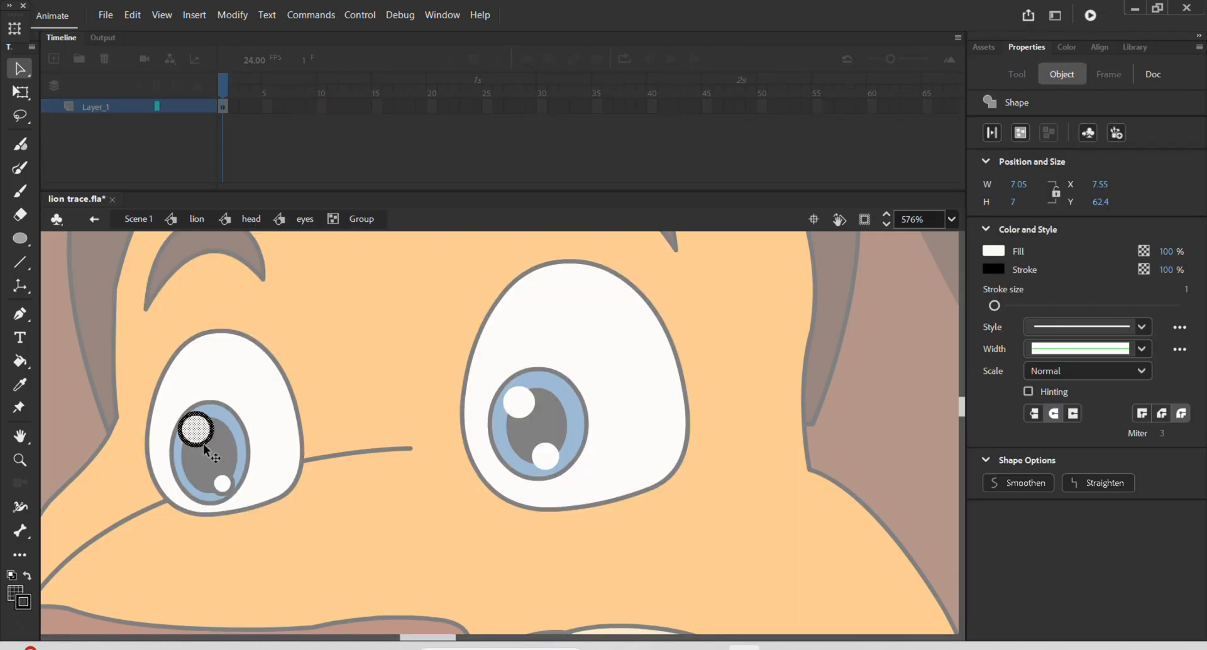
left_click(217, 451)
left_click(210, 435)
left_click(222, 454)
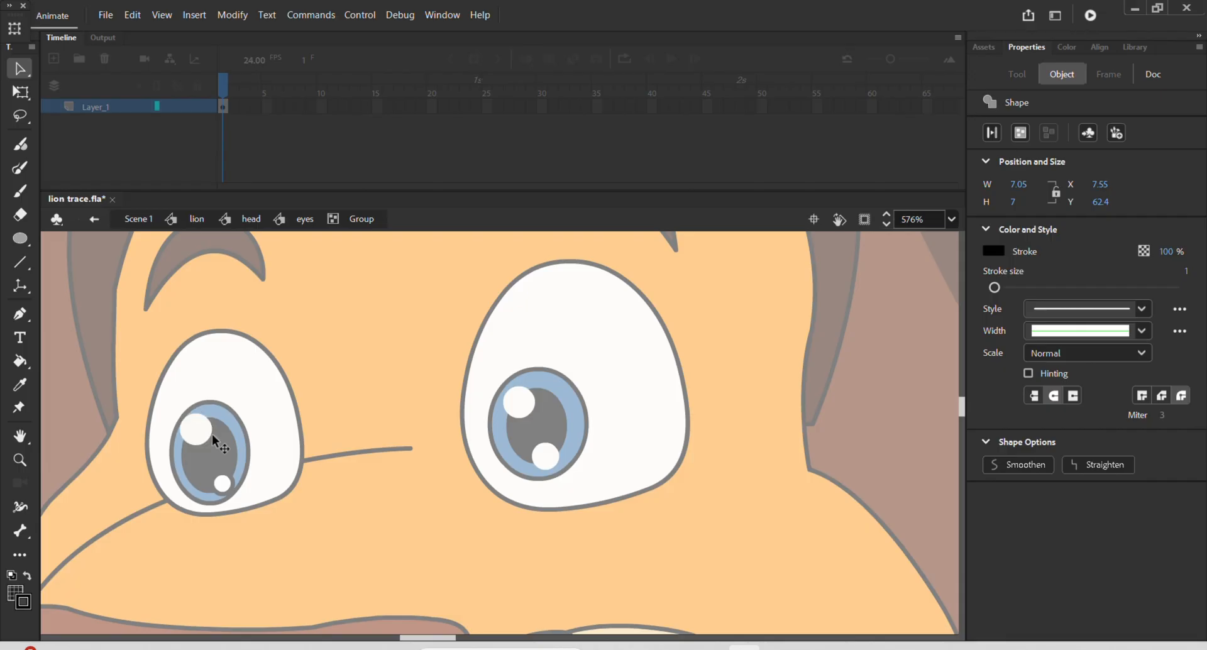
double_click(231, 527)
Delete the black outline of the small lower white highlight in the smaller eye and leave its group
left_click(235, 499)
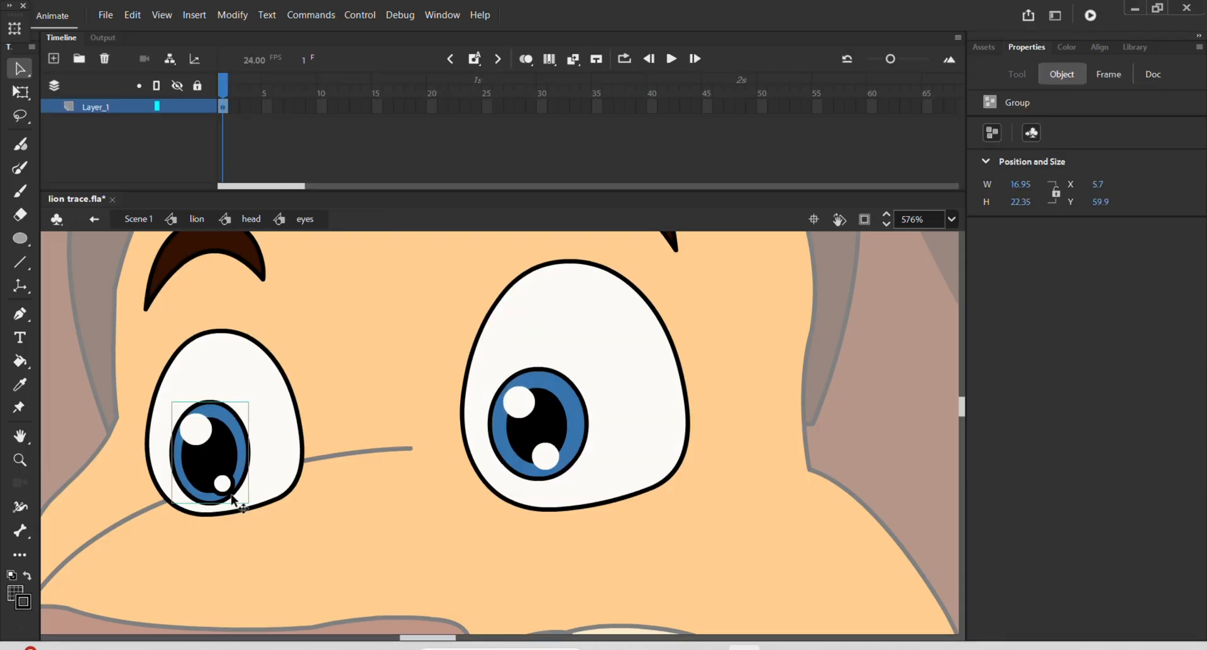
double_click(237, 496)
left_click(246, 494)
double_click(242, 497)
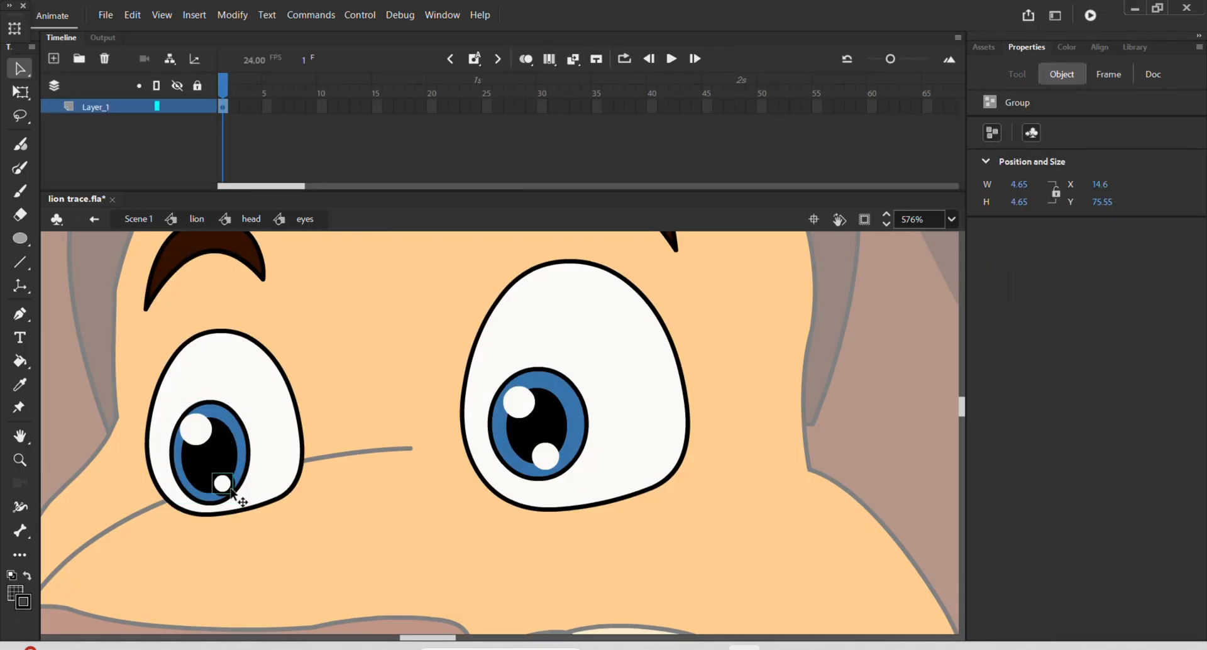
double_click(231, 489)
left_click(248, 503)
left_click(233, 488)
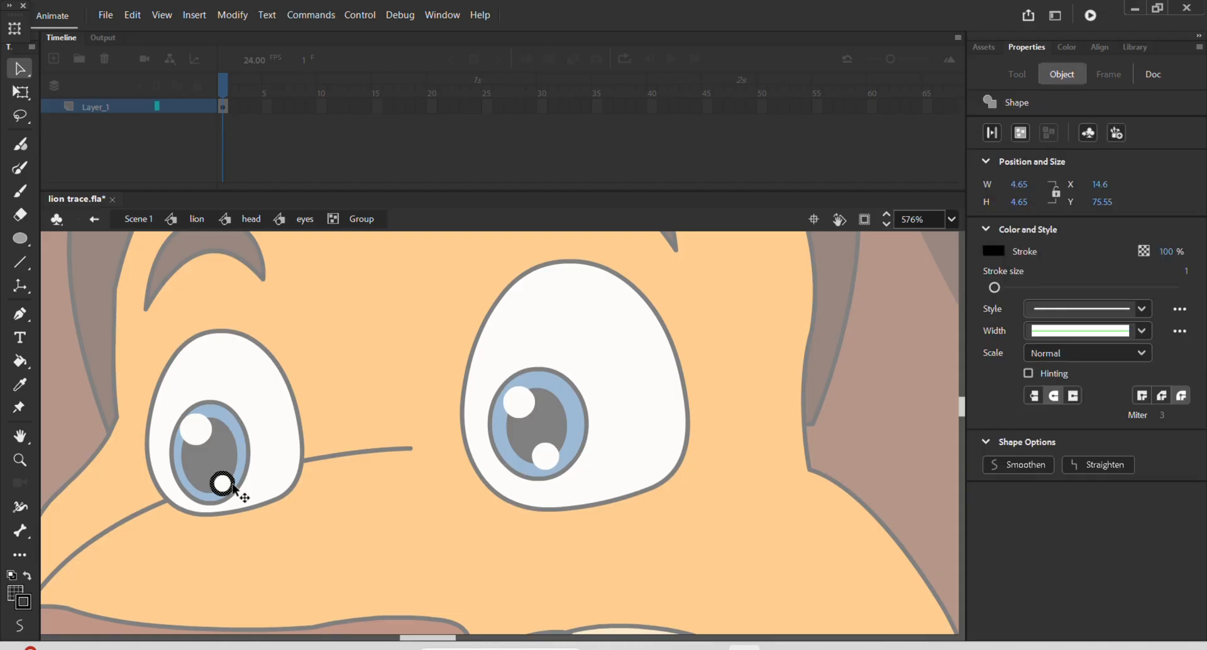
left_click(244, 486)
double_click(243, 485)
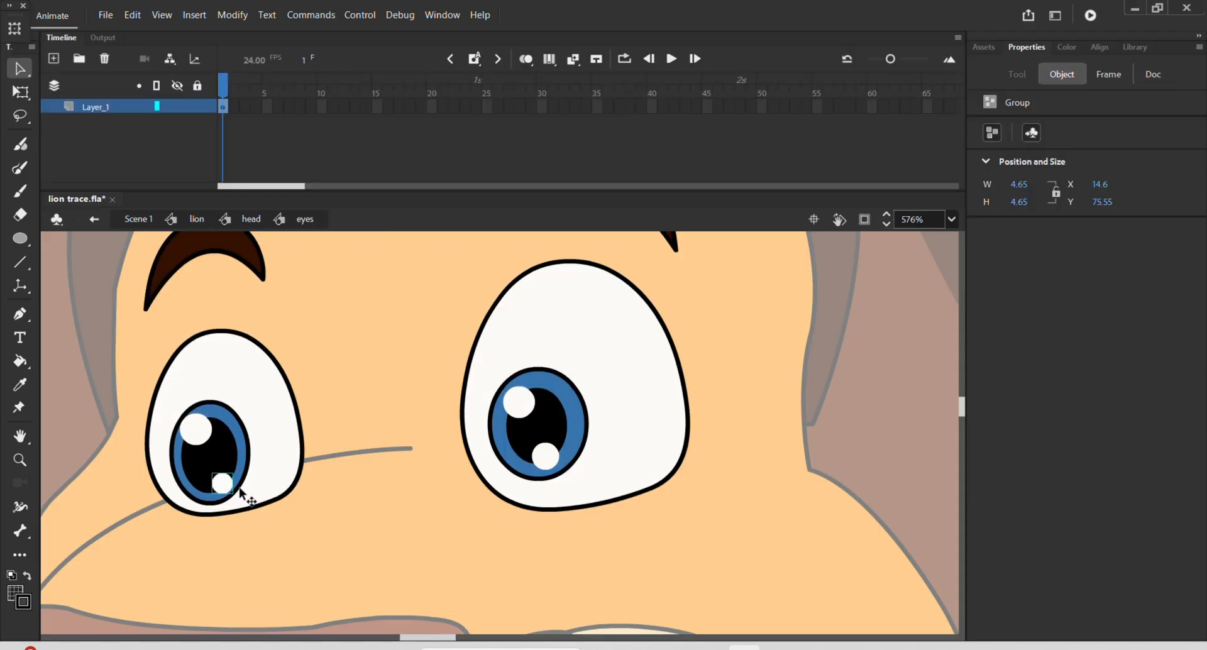
Return to the "head" symbol and look over the cleaned eyes within the whole face
scroll(239, 490, "down", 1)
left_click(280, 530)
scroll(281, 530, "down", 1)
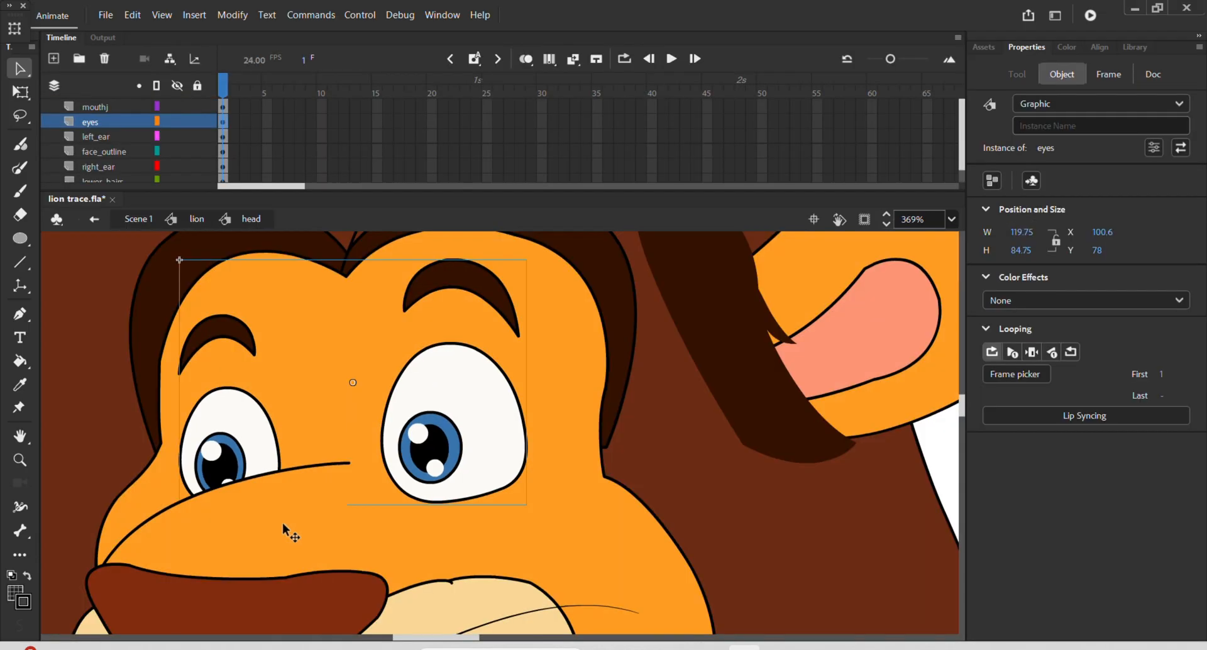
scroll(405, 508, "down", 2)
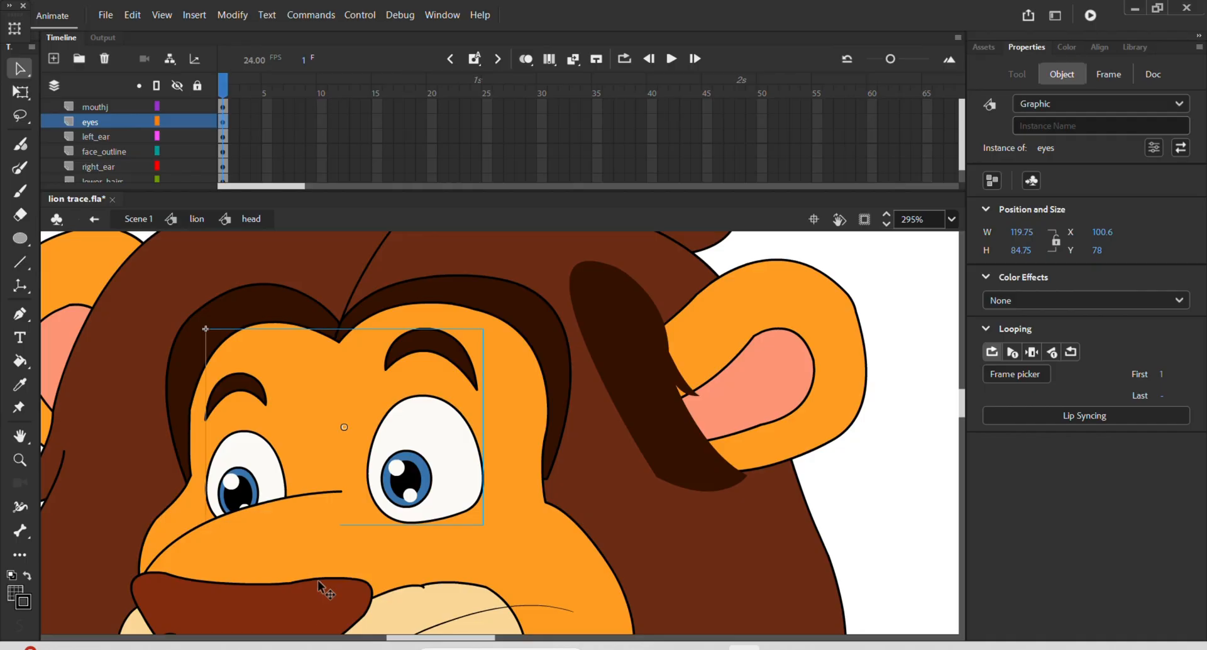
scroll(317, 594, "up", 2)
scroll(332, 578, "down", 2)
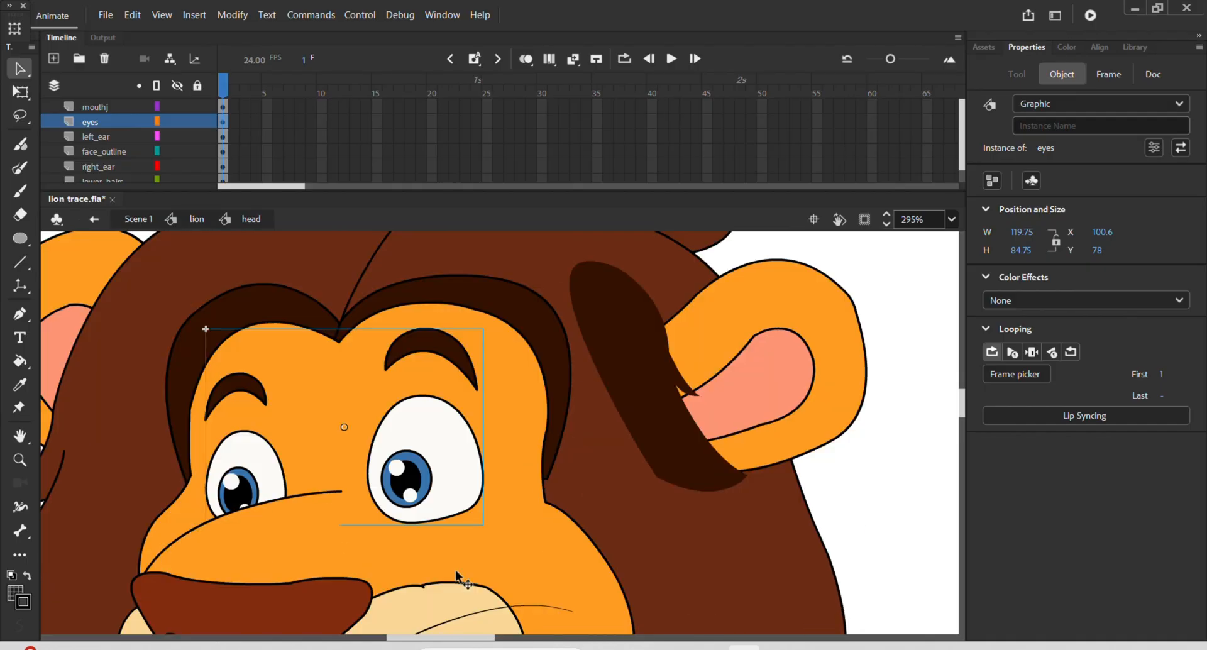
Reopen the "eyes" symbol and convert the eyebrow above the larger eye into a graphic symbol named "left eyebrow"
double_click(439, 504)
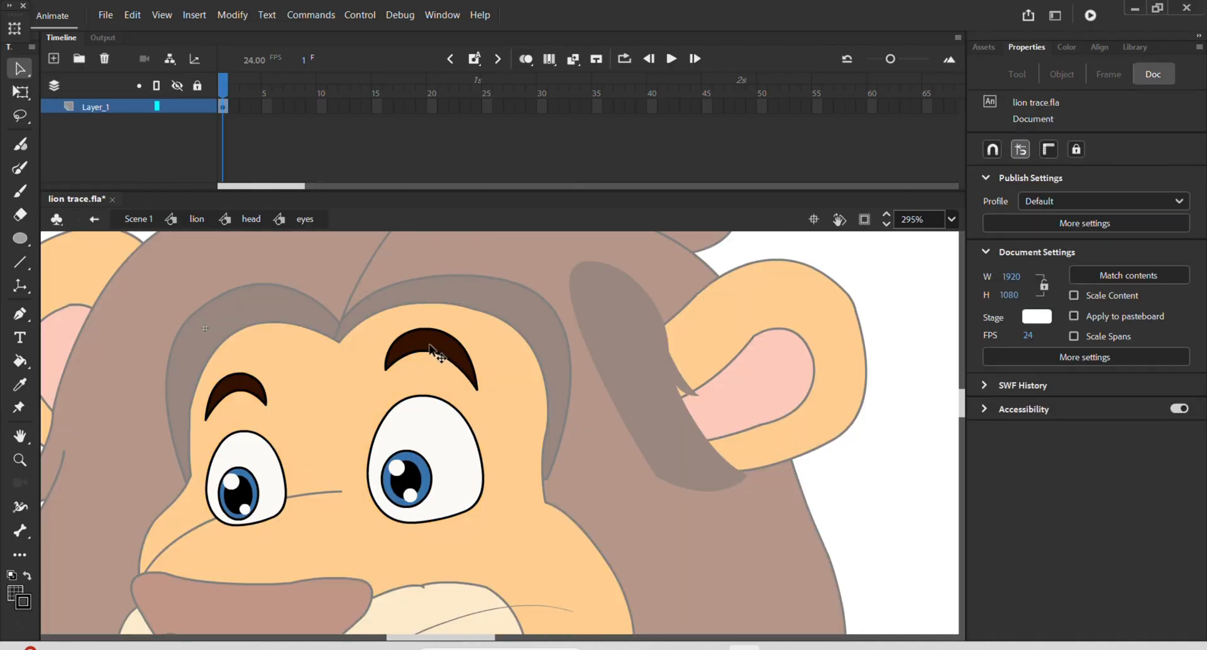
left_click_drag(434, 351, 566, 392)
key("ctrl+z")
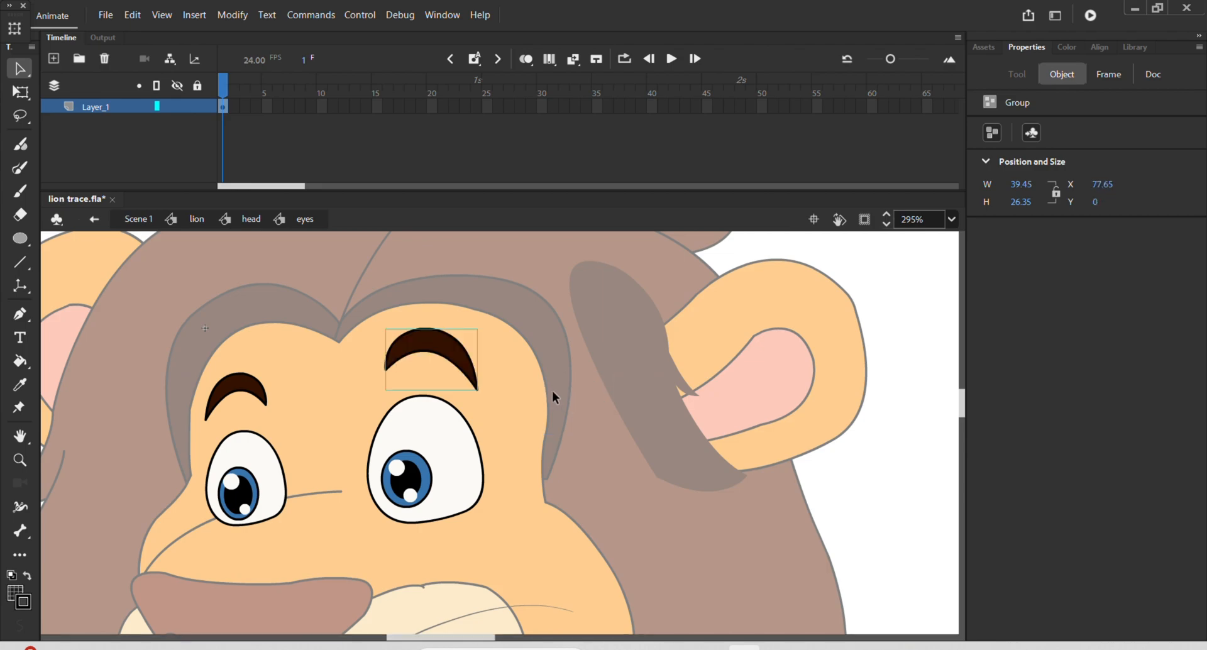
key("F8")
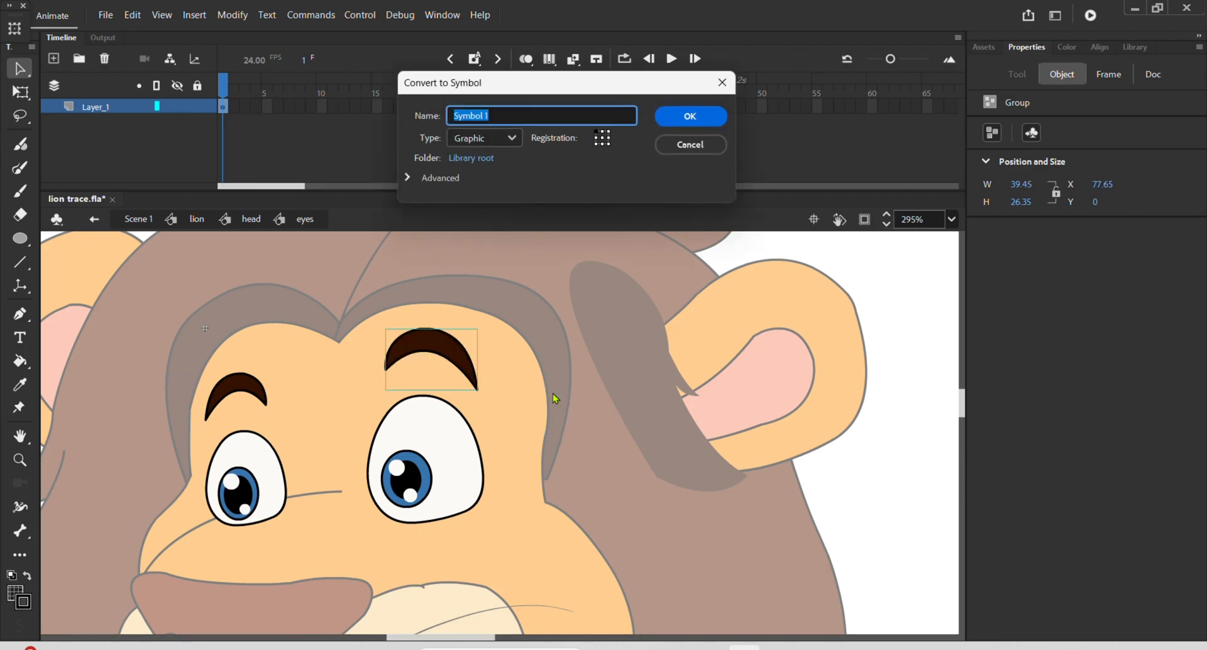
type("left eyebrow")
key("Return")
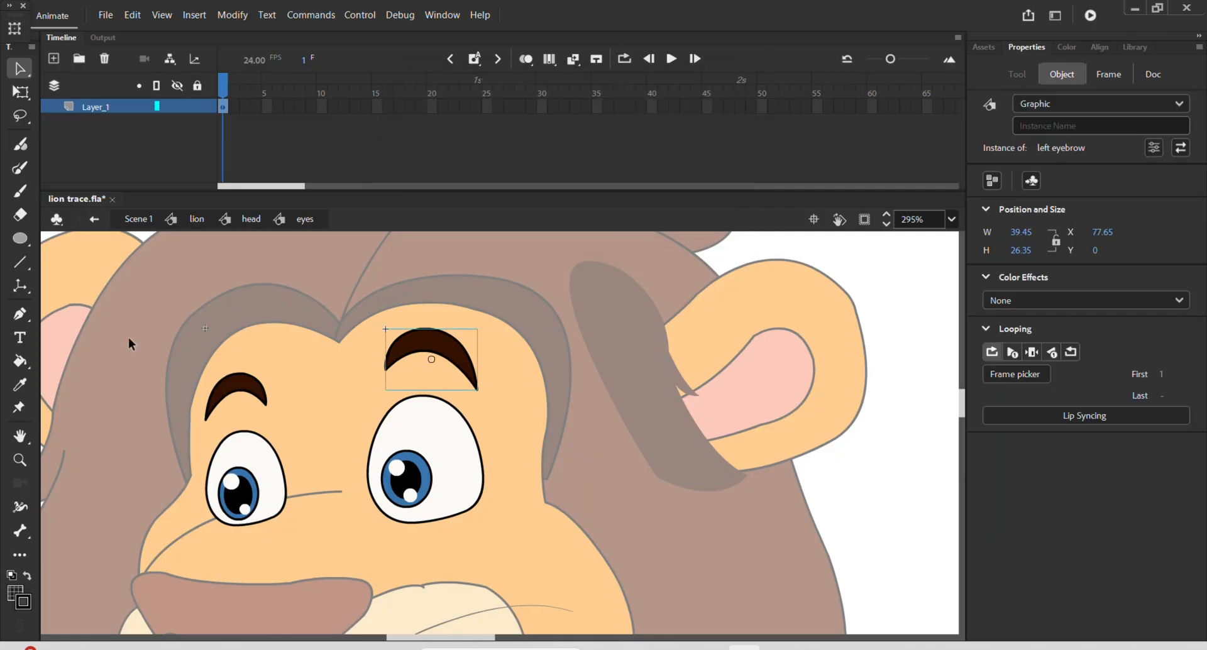
Convert the eyebrow above the smaller eye into a graphic symbol named "right eyebrow"
left_click(233, 390)
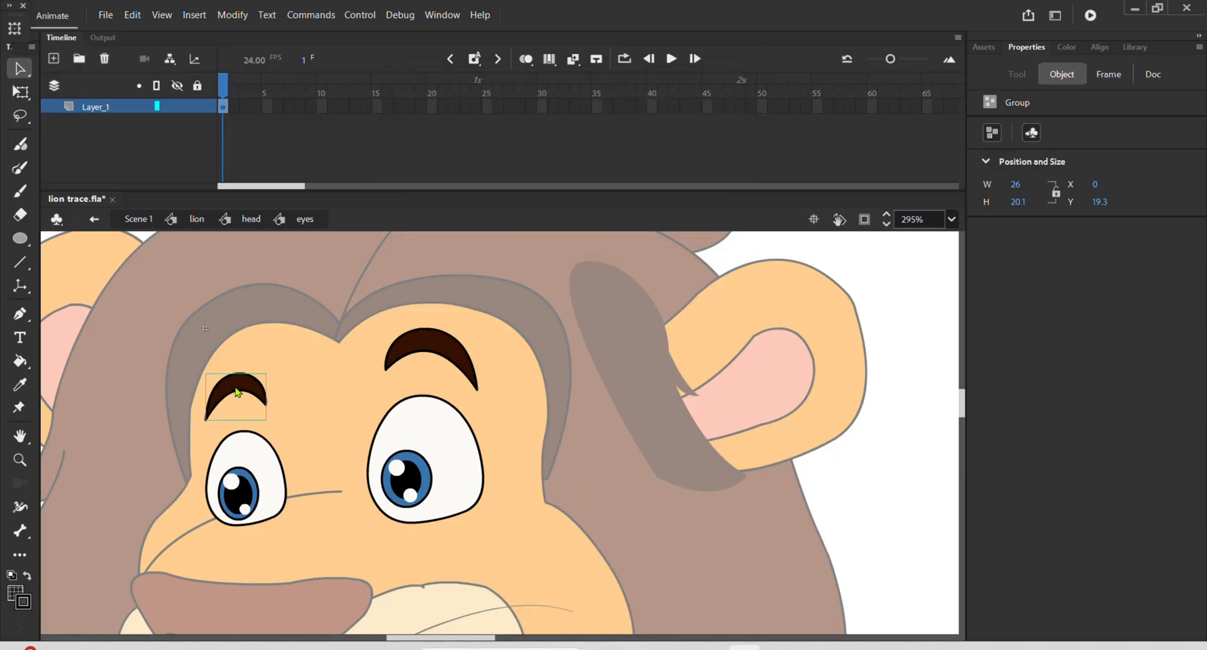
key("F8")
type("right eyebrow")
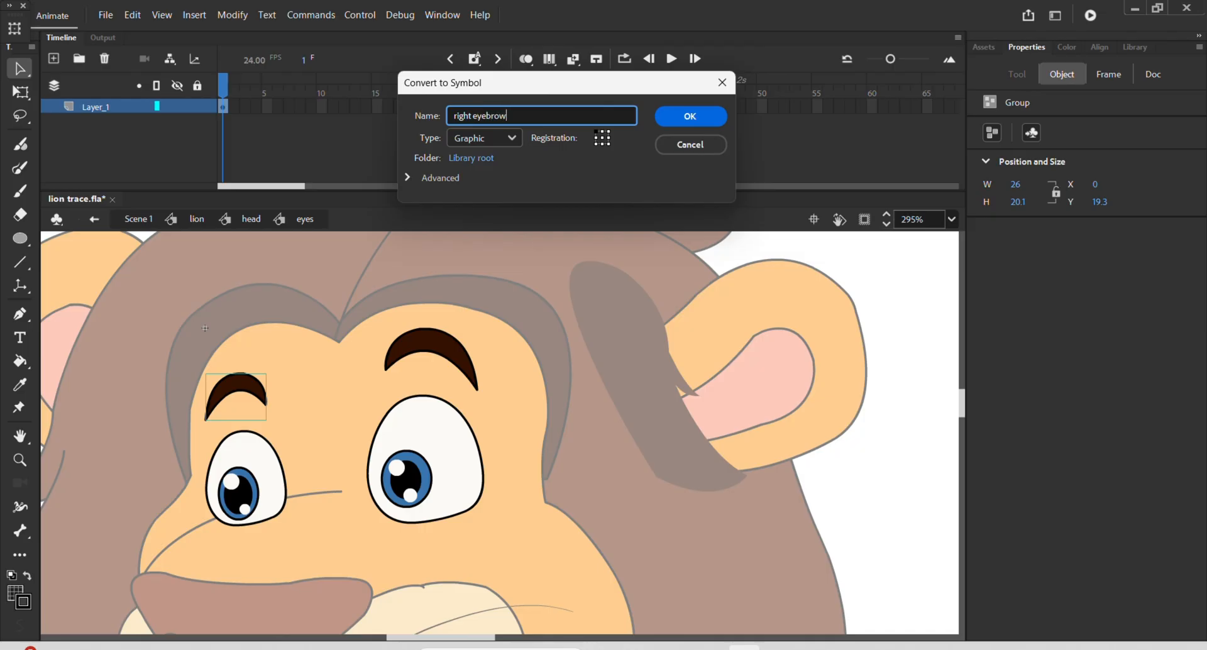
key("Return")
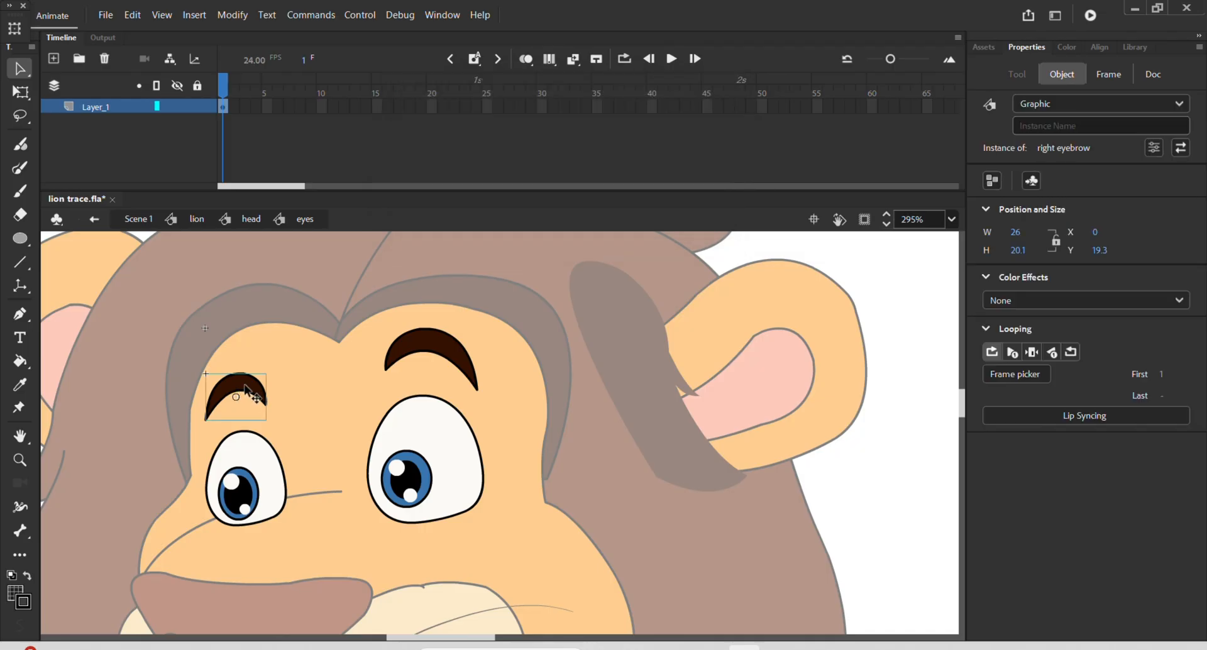
Move the larger eye's white shape aside to check that it is a separate piece, and undo the move
left_click(442, 452)
scroll(445, 458, "up", 5)
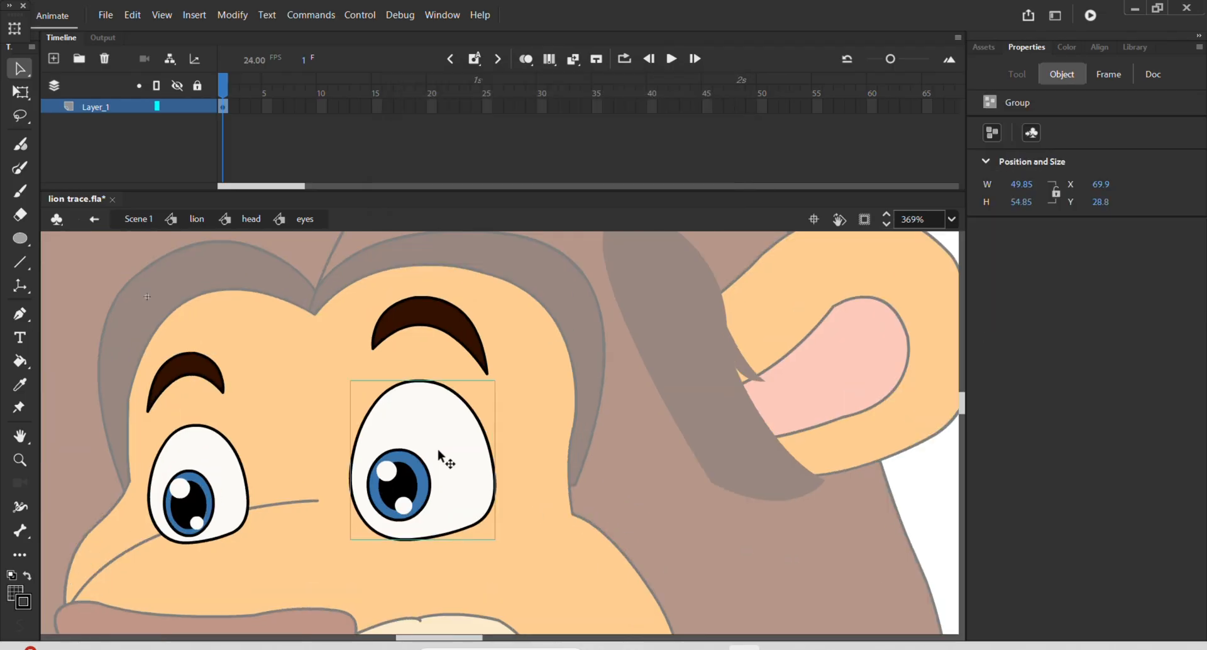
left_click_drag(447, 462, 730, 413)
key("ctrl+z")
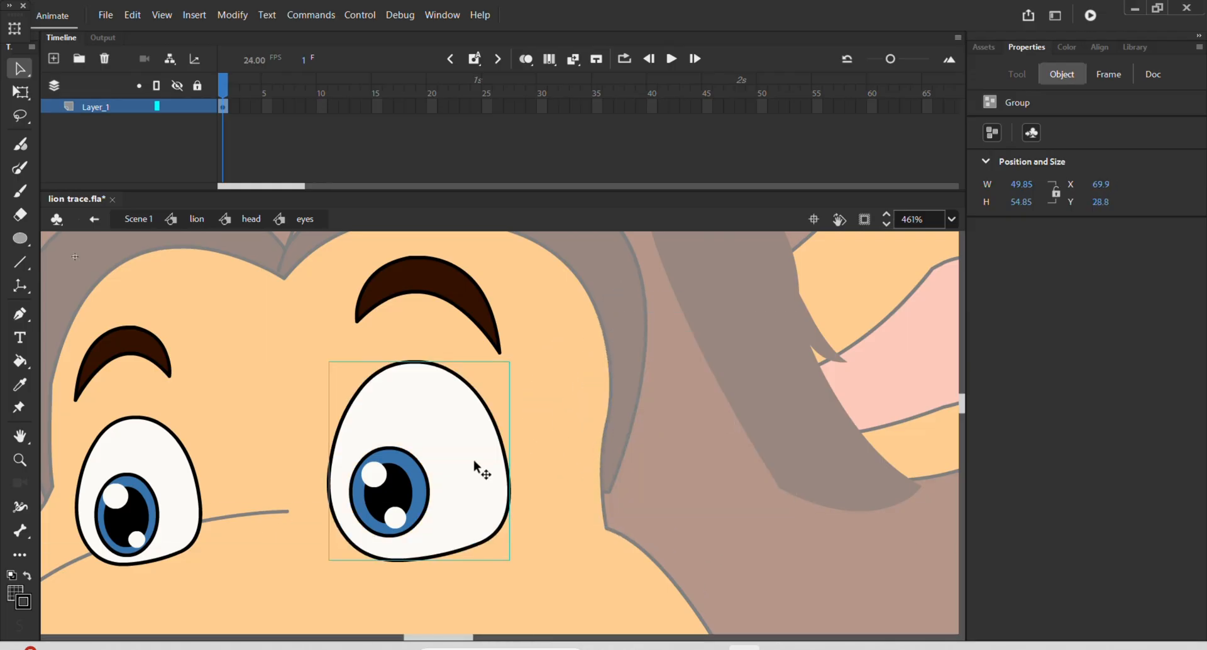
Cut the larger eye's two white highlights and paste them in place inside the black pupil's group
left_click(376, 476)
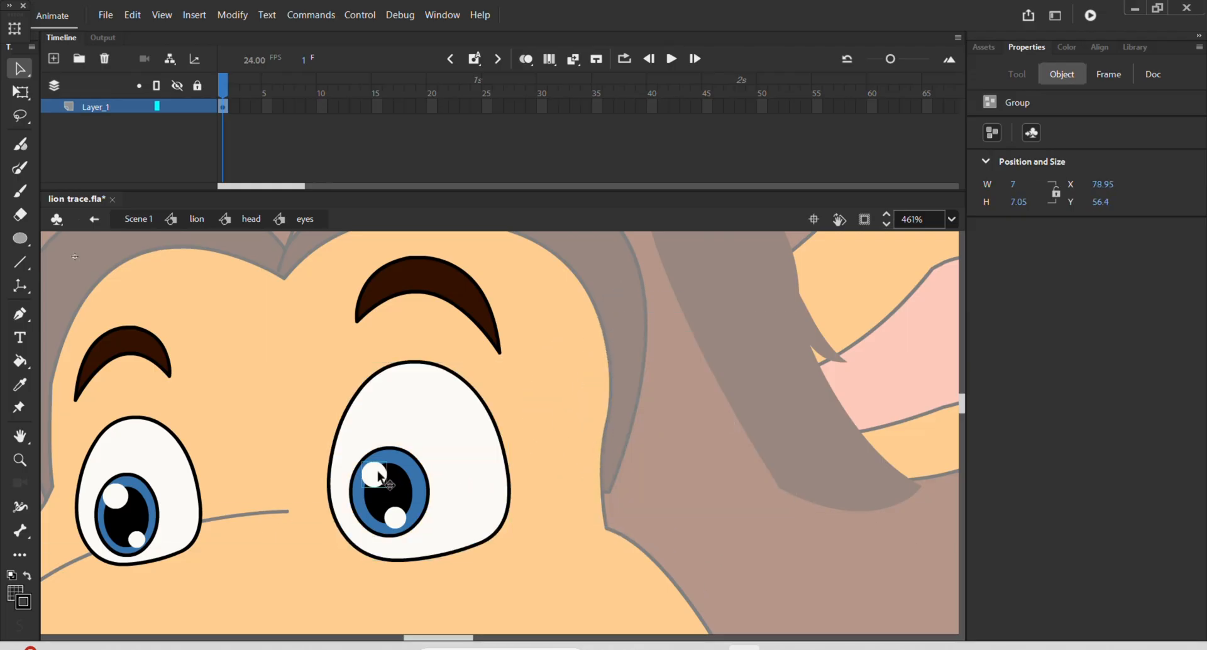
left_click(397, 520, "shift")
scroll(396, 520, "up", 5)
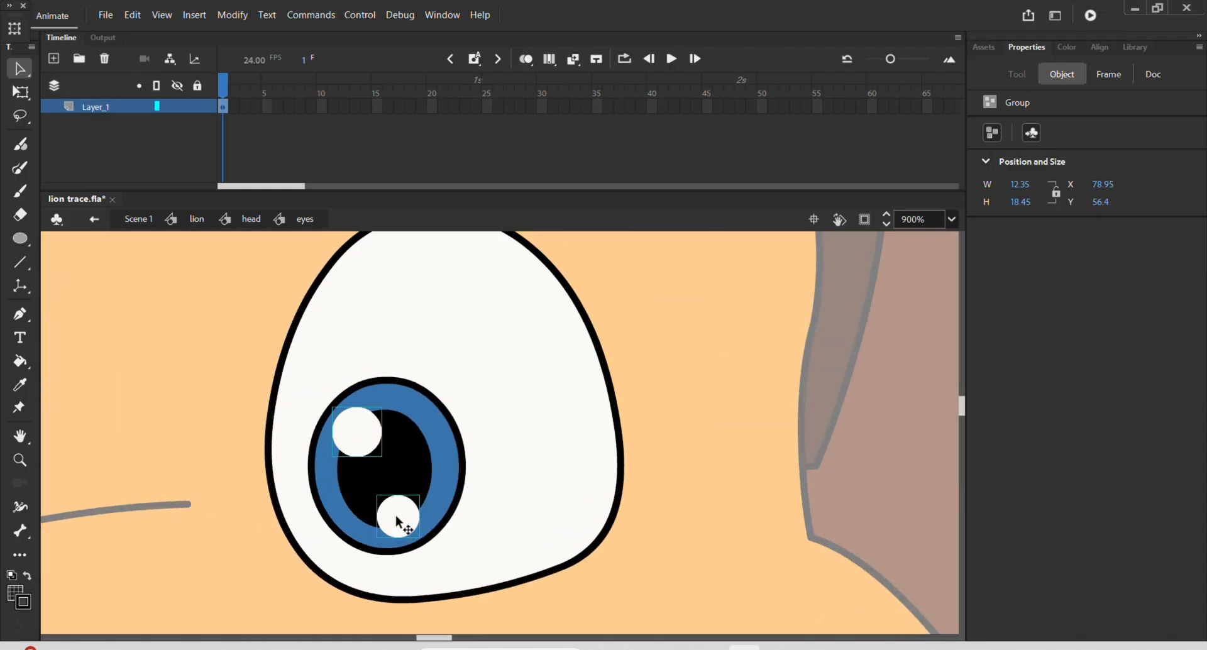
key("Delete")
double_click(395, 508)
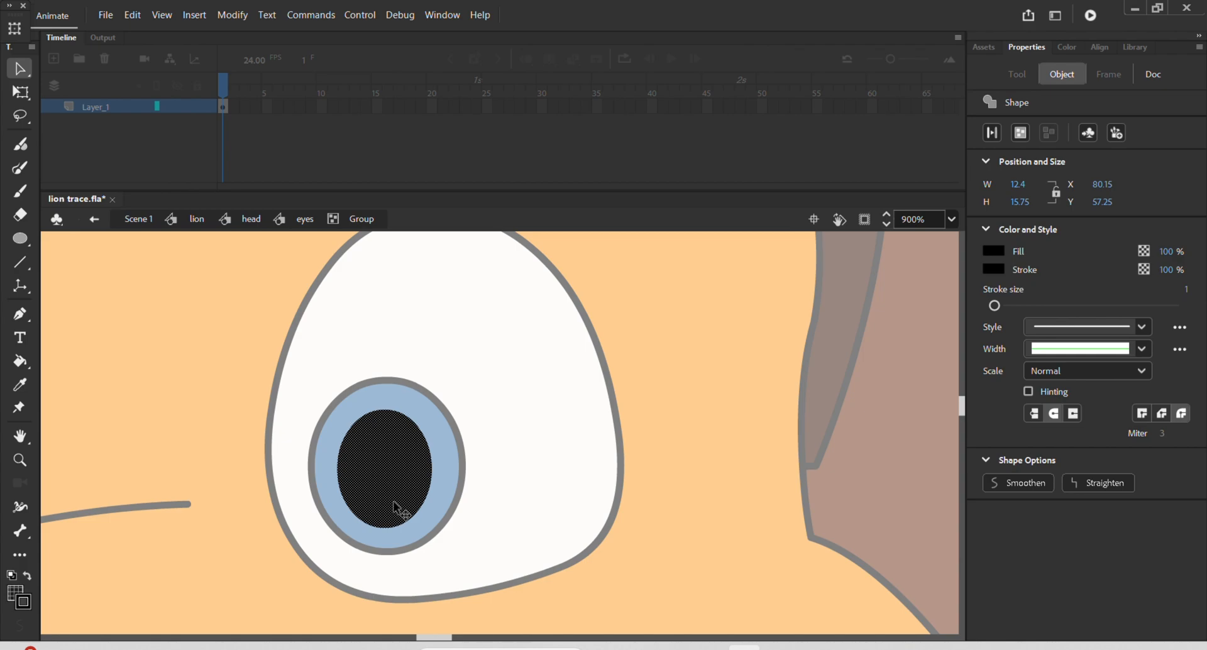
key("ctrl+shift+v")
scroll(396, 508, "down", 1)
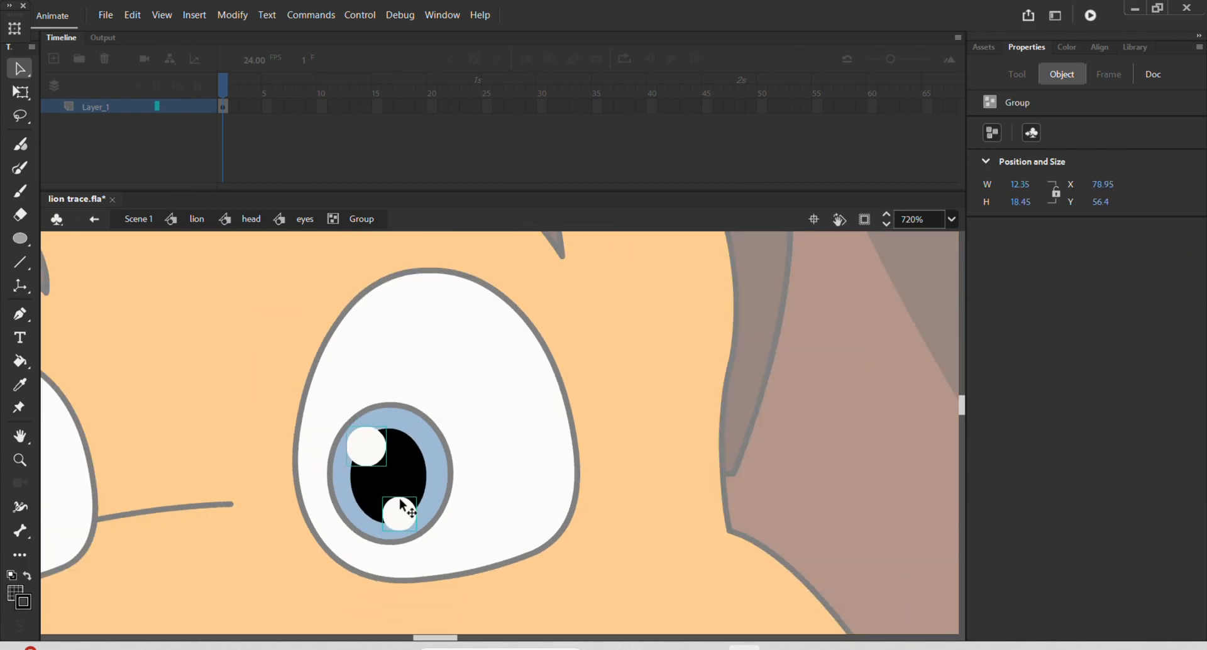
double_click(457, 482)
Move the smaller eye's upper highlight, black pupil and blue iris aside to check that they are separate pieces, and undo the moves
left_click_drag(471, 532, 677, 502)
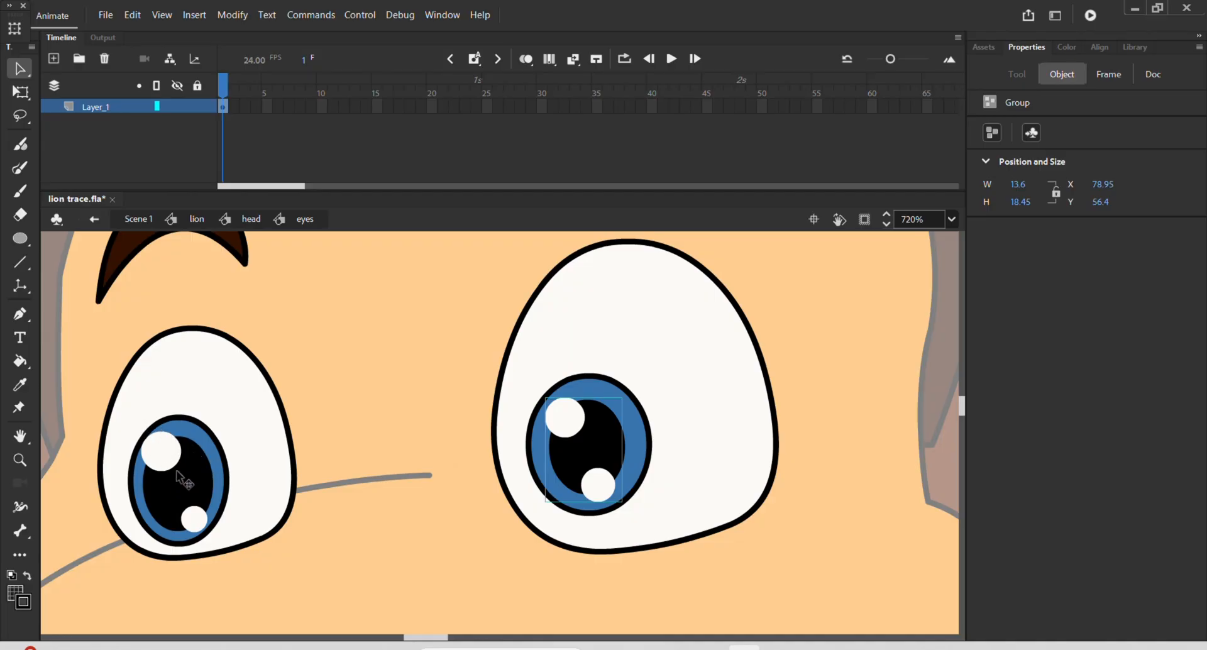
left_click_drag(171, 471, 196, 351)
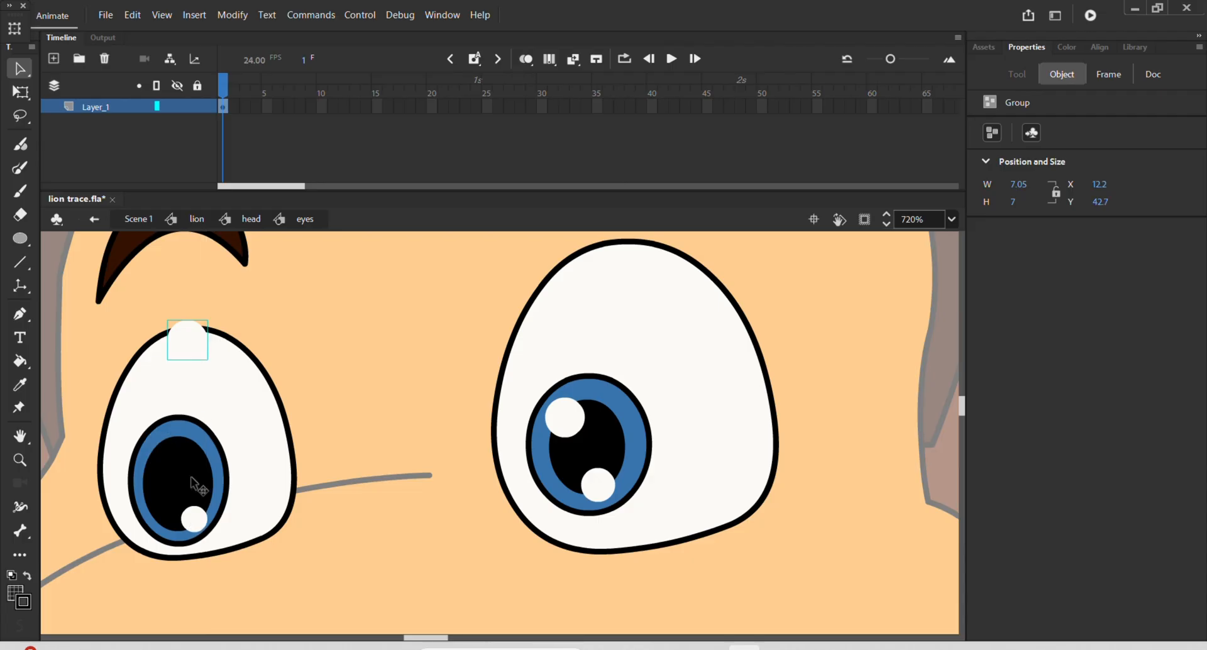
left_click_drag(189, 497, 310, 362)
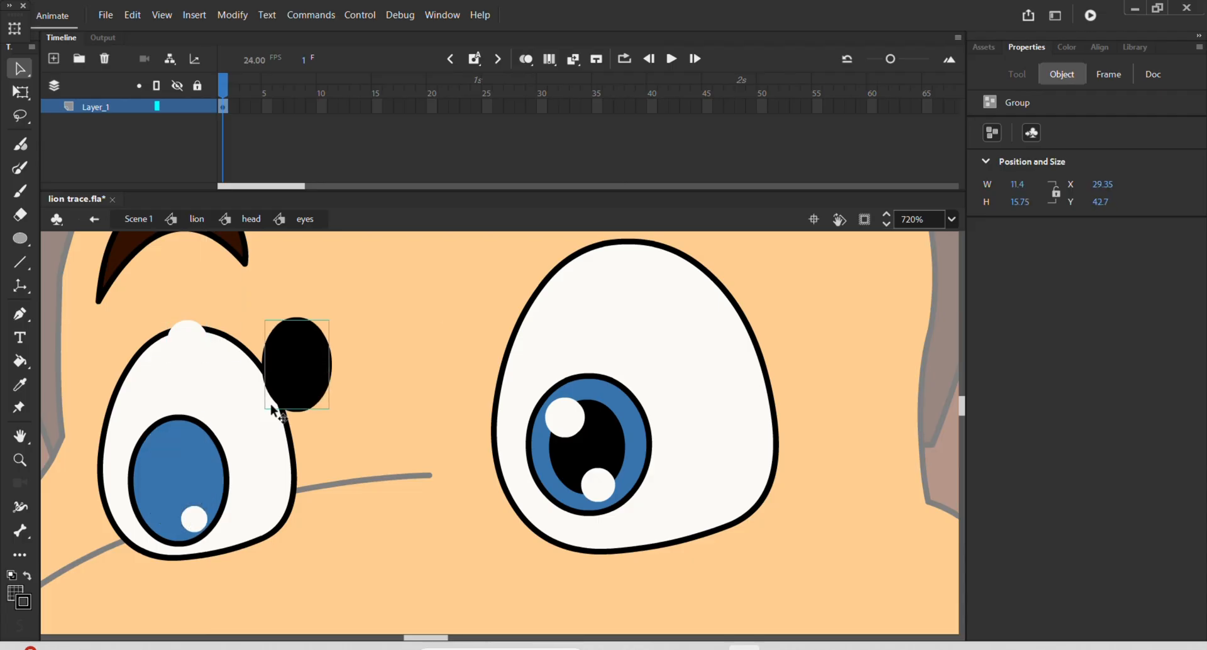
left_click_drag(185, 461, 142, 380)
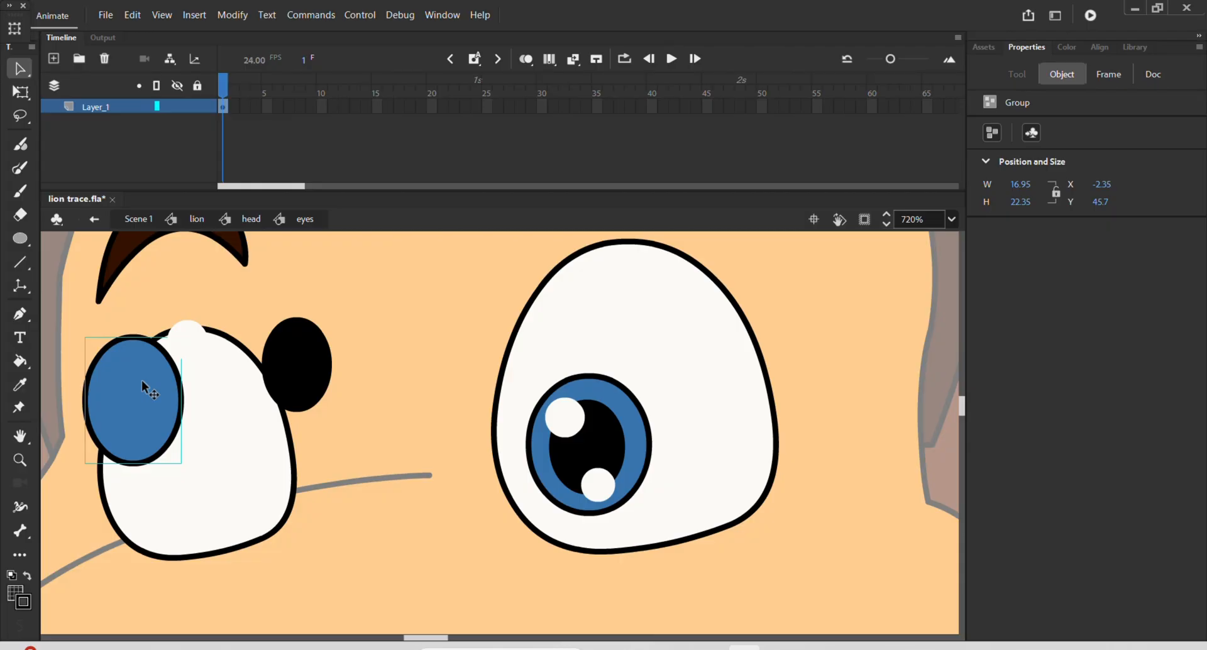
key("ctrl+z")
key("ctrl+z")
key("ctrl+z")
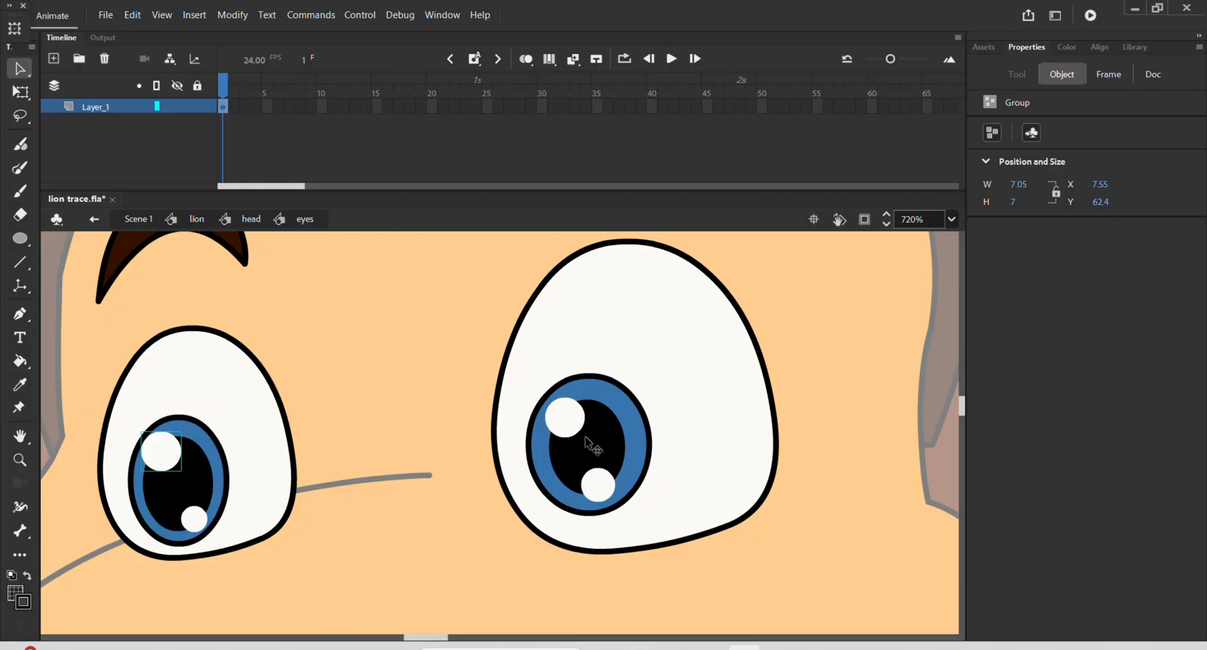
Cut the larger eye's pupil group and paste it in place inside the blue iris's group
left_click_drag(588, 439, 618, 440)
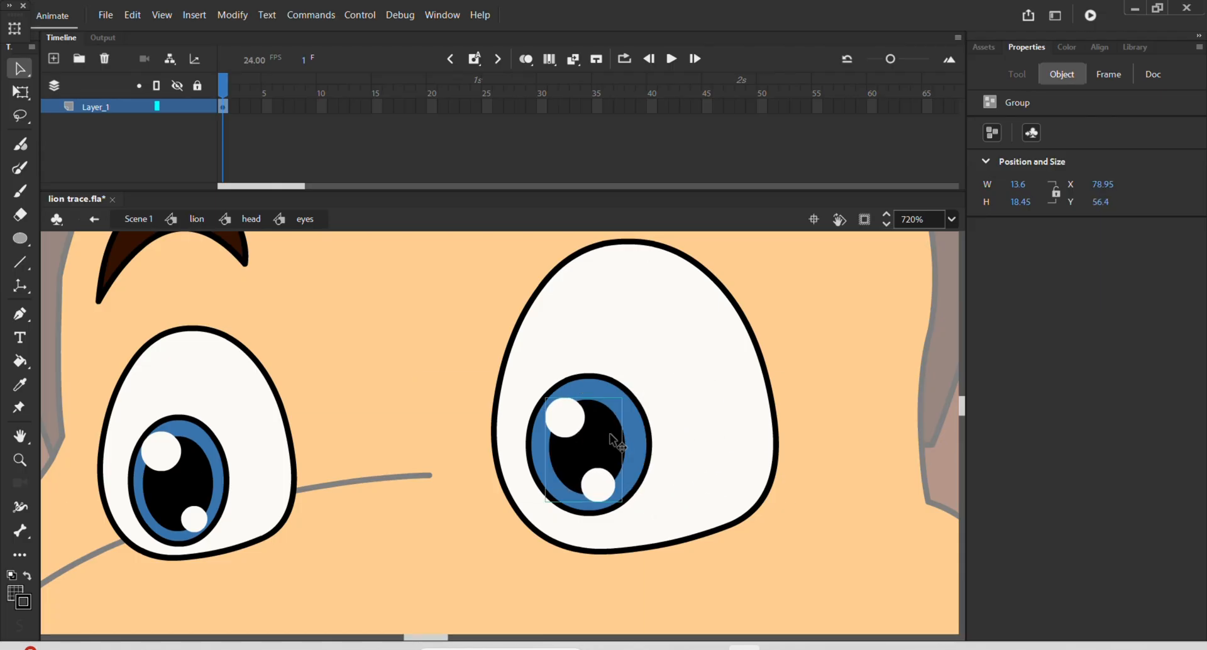
key("Delete")
left_click(609, 433)
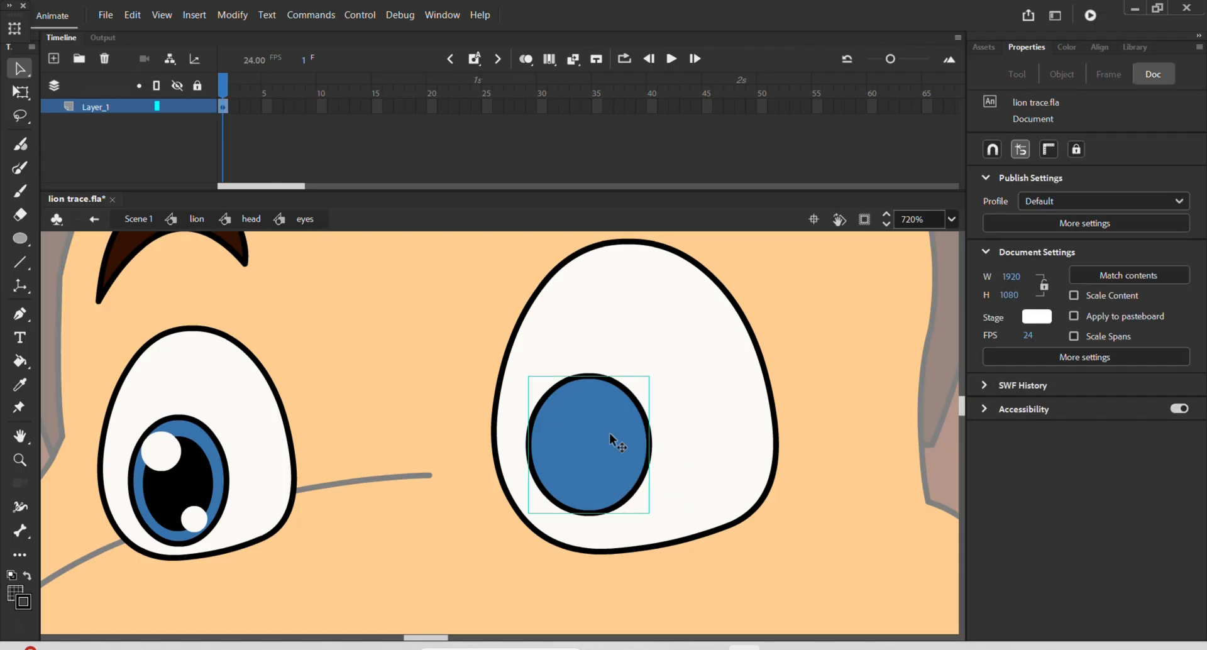
double_click(610, 433)
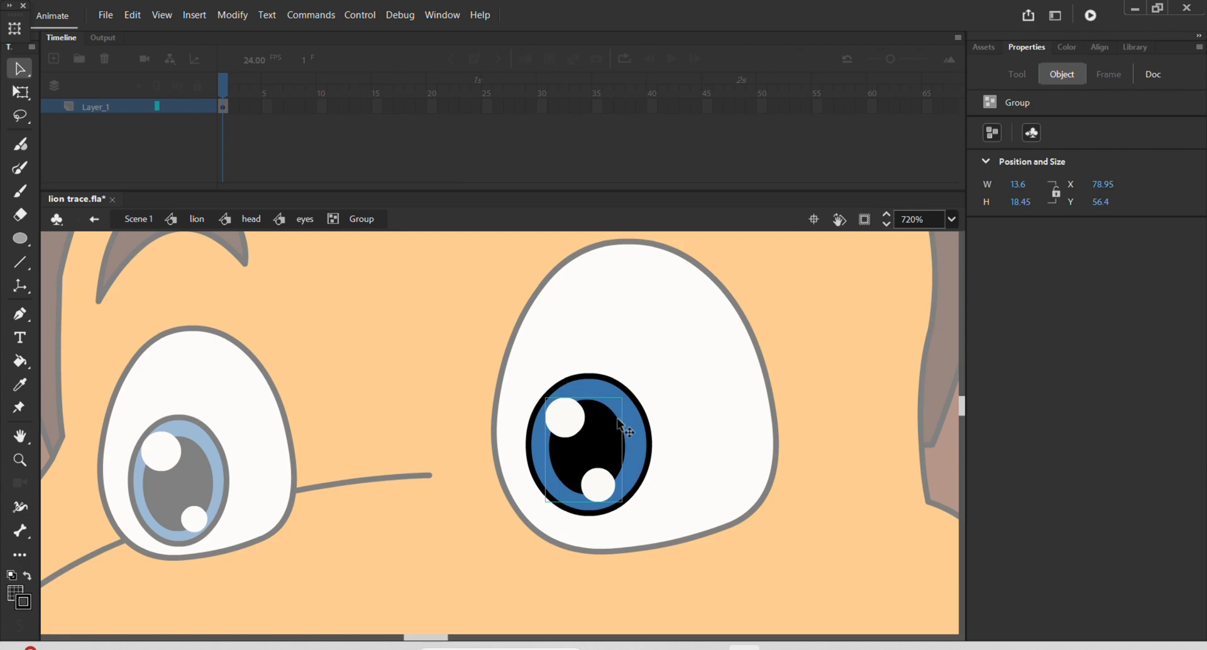
left_click(672, 380)
double_click(673, 379)
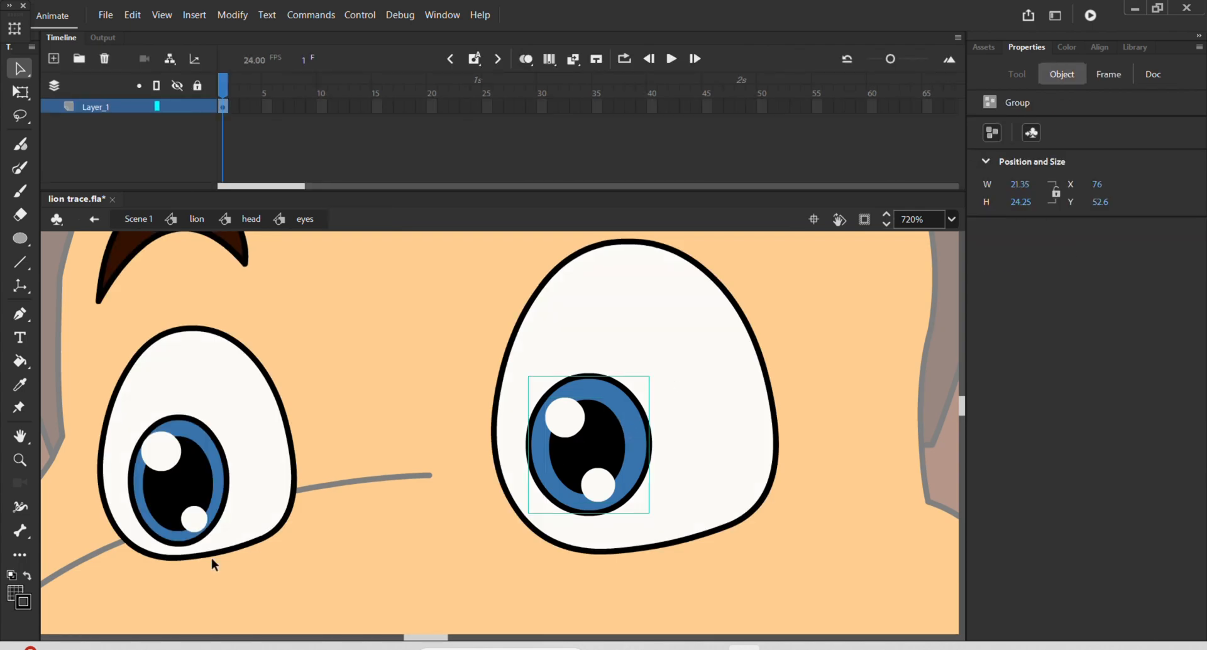
Try moving the smaller eye's white highlights off the pupil, and undo the moves
left_click_drag(605, 472, 293, 408)
key("ctrl+z")
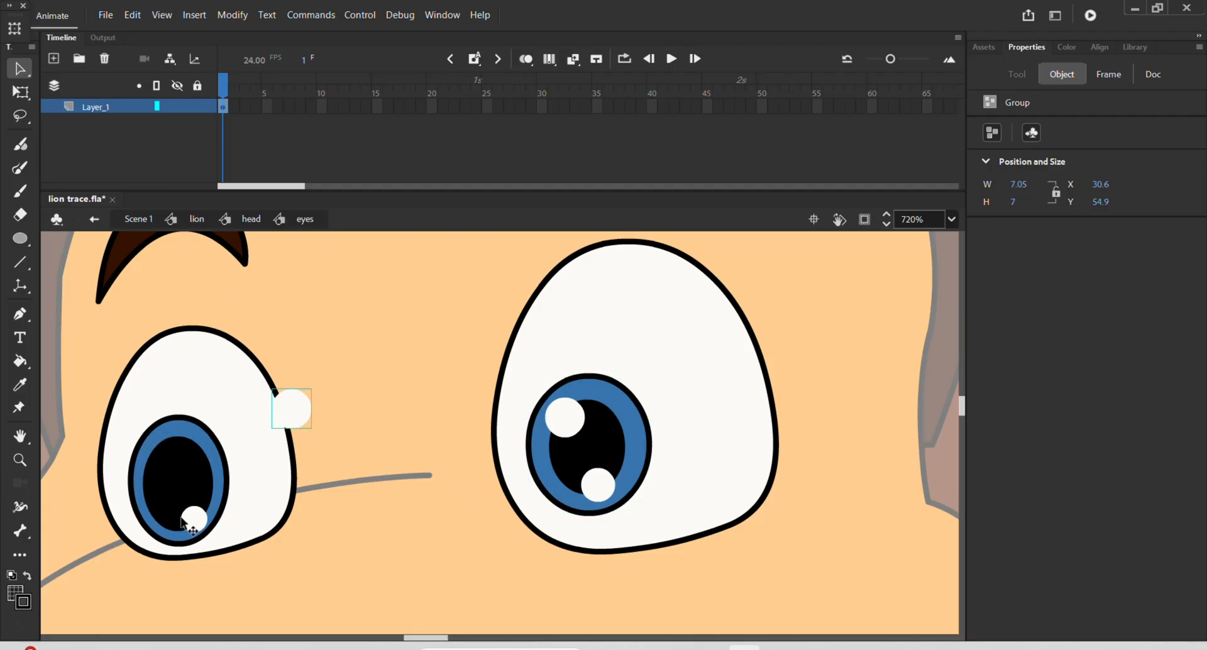
left_click_drag(186, 516, 191, 443)
key("ctrl+z")
key("ctrl+z")
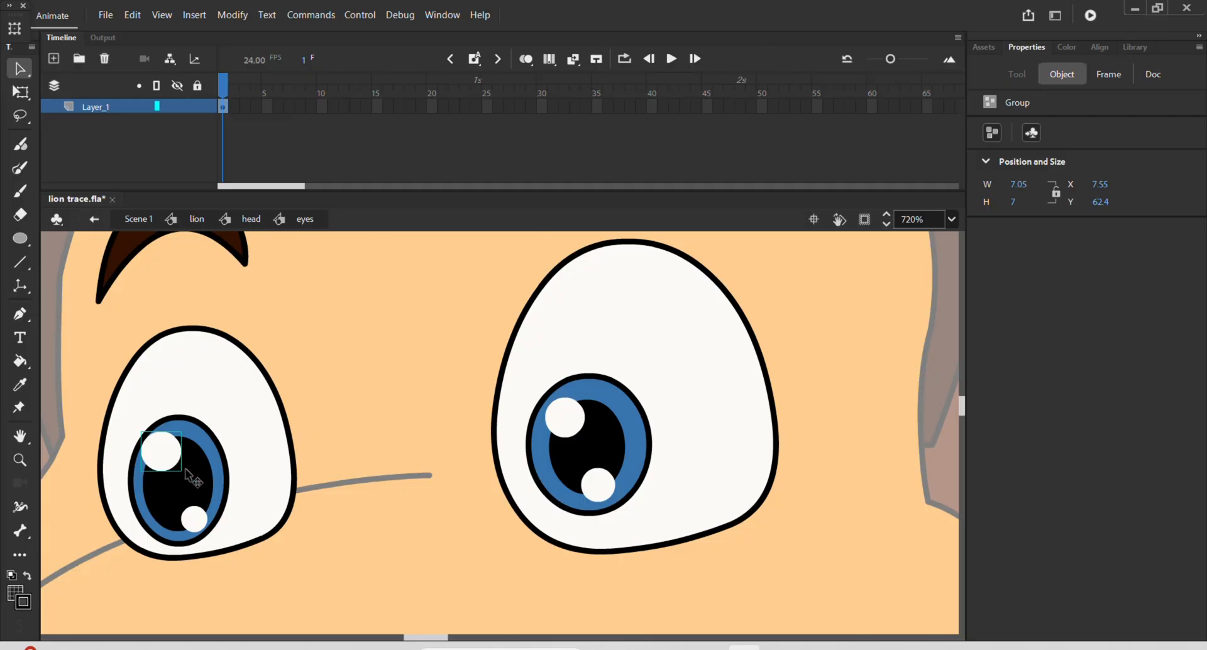
Cut the smaller eye's two white highlights and paste them in place inside the black pupil's group
left_click(194, 513, "shift")
key("Delete")
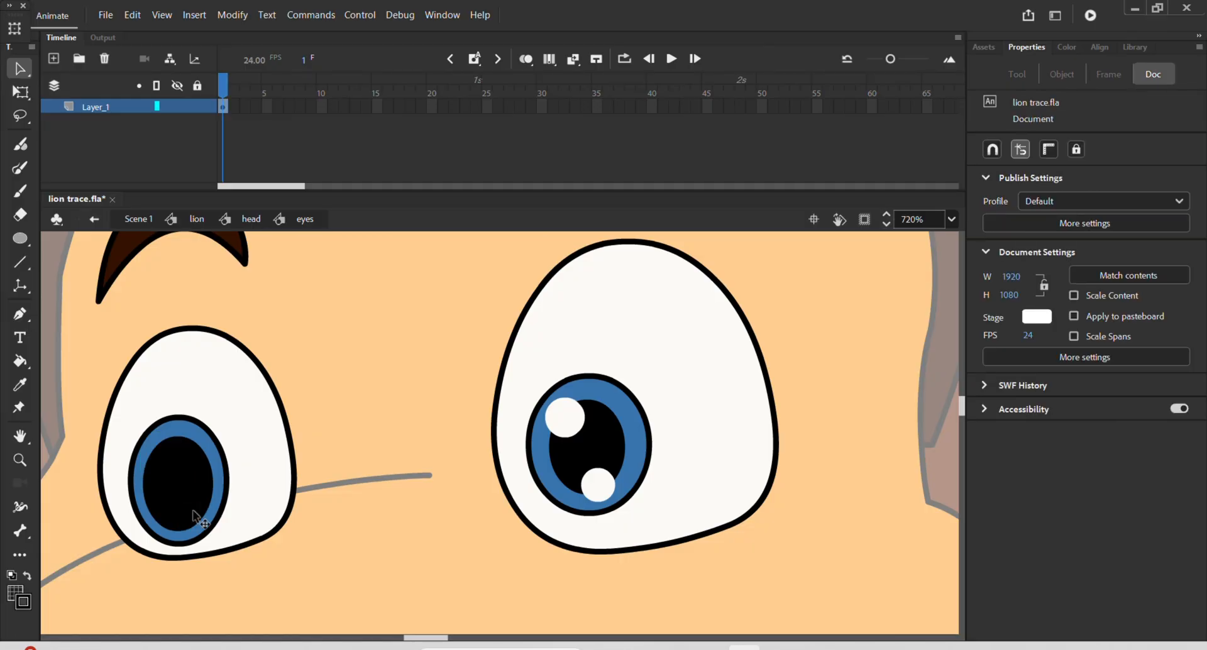
double_click(194, 516)
key("ctrl+shift+v")
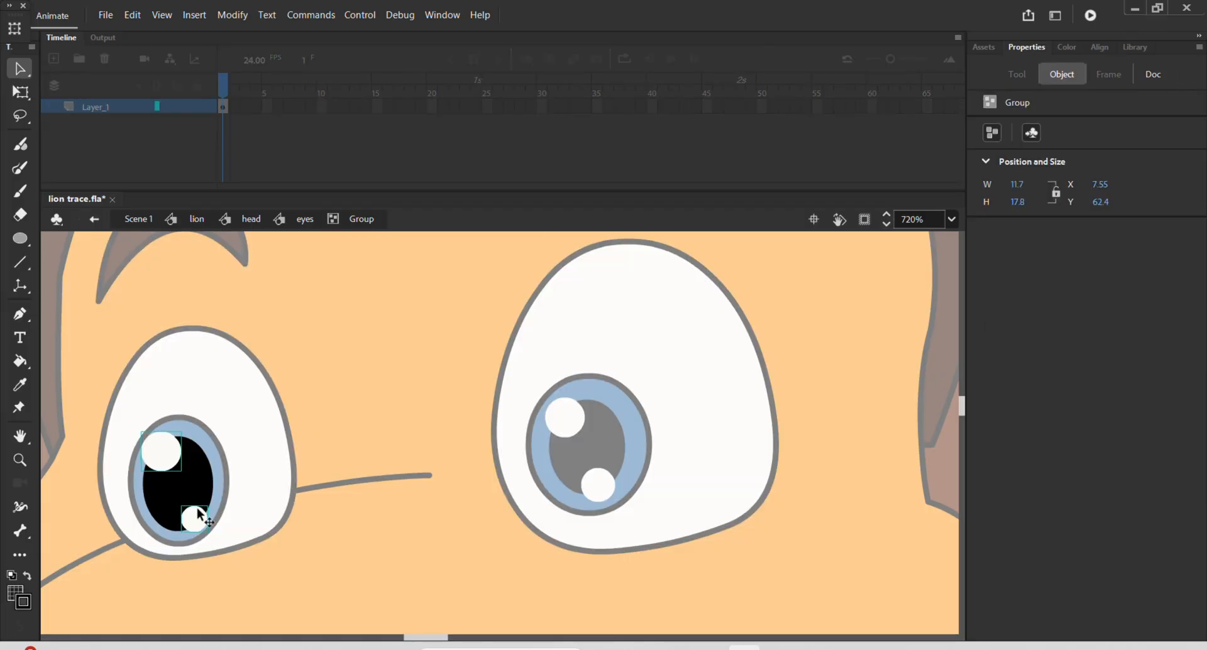
double_click(235, 467)
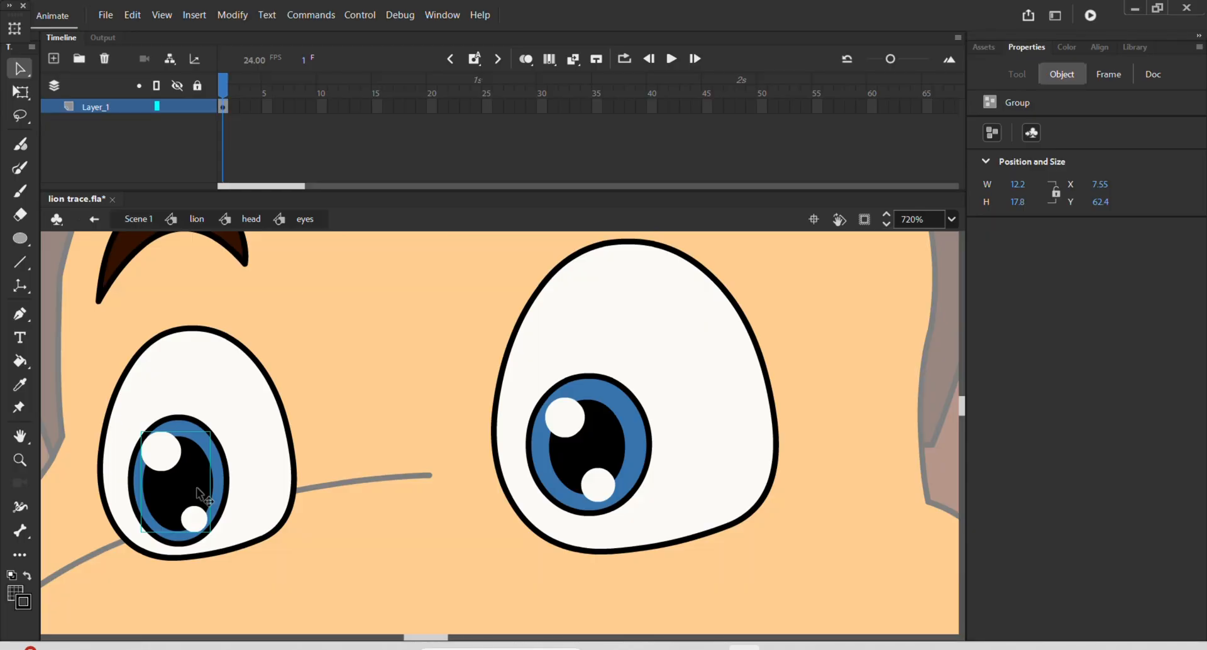
Cut the smaller eye's pupil group and paste it in place inside the blue iris's group
key("Delete")
double_click(196, 486)
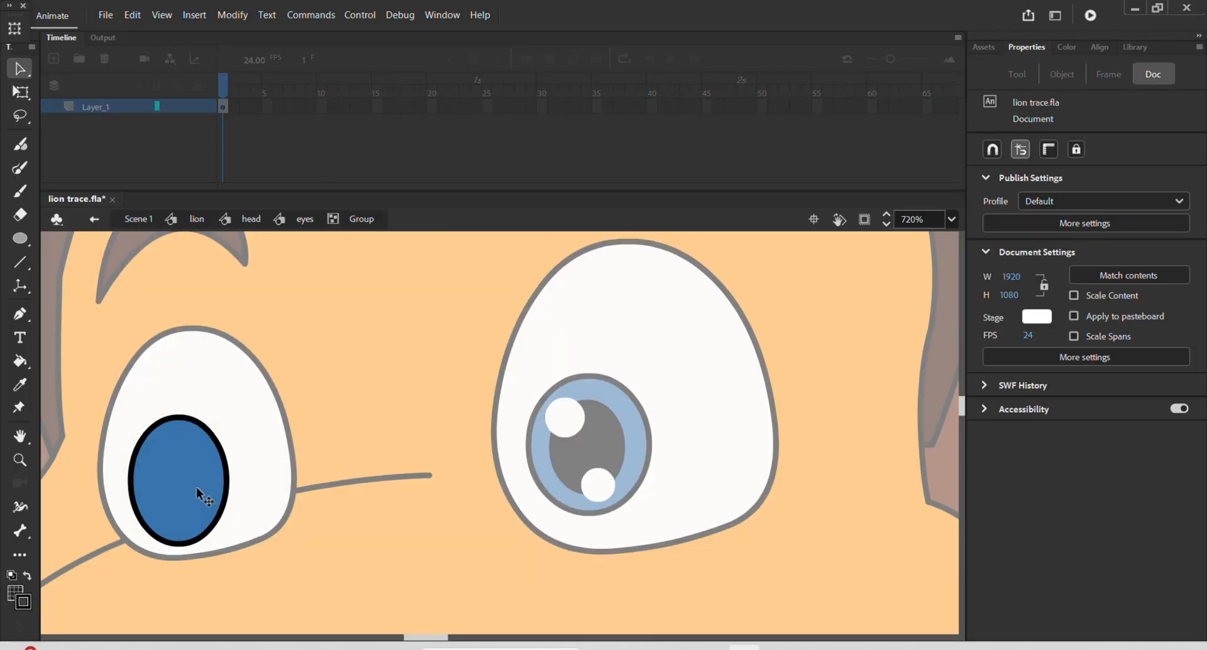
key("ctrl+shift+v")
left_click(236, 479)
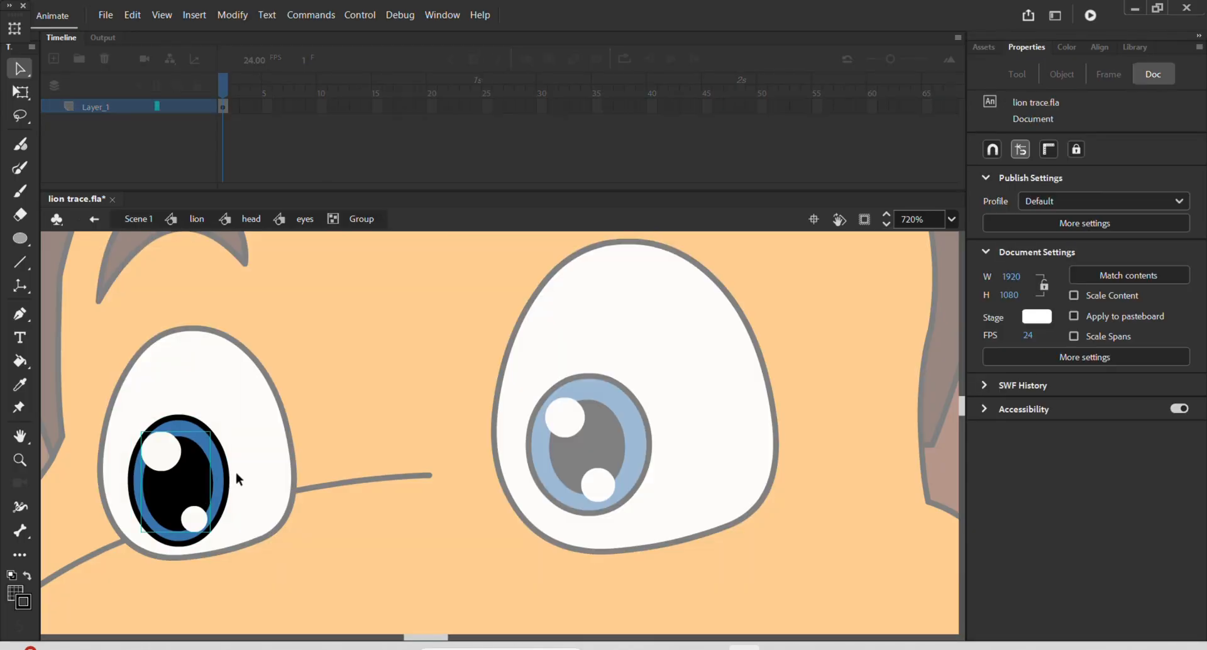
double_click(237, 479)
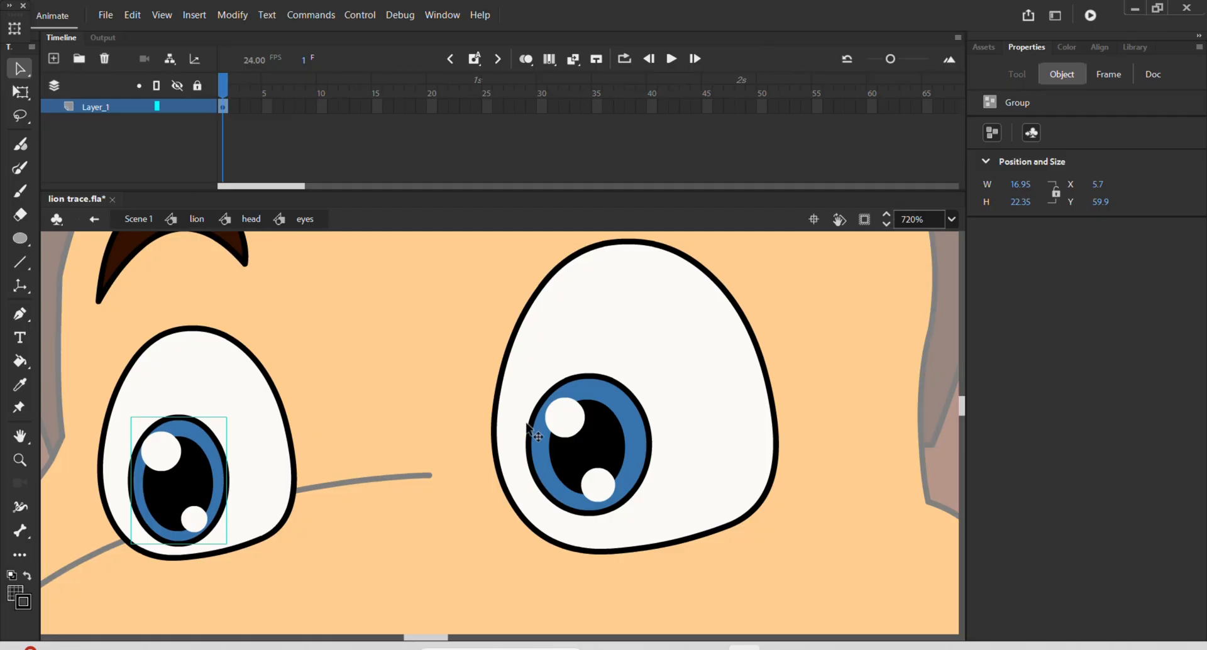
Convert the larger eye's combined iris and pupil group into a graphic symbol named "left eyeball"
left_click(559, 464)
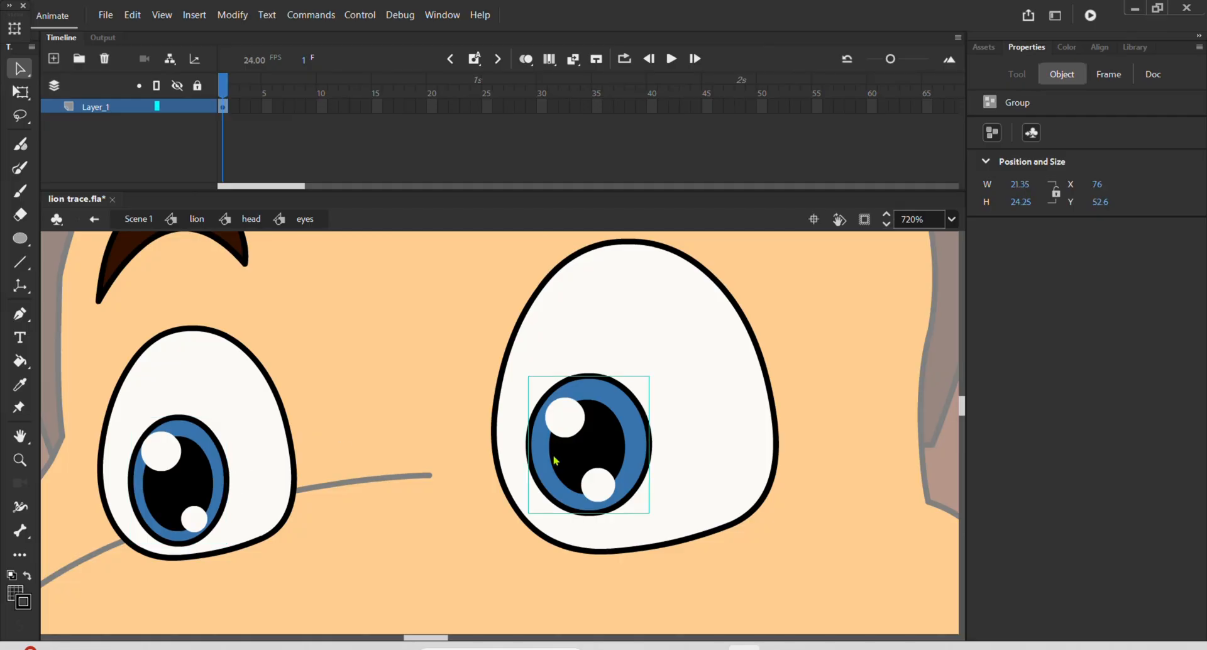
key("F8")
type("left eyeball")
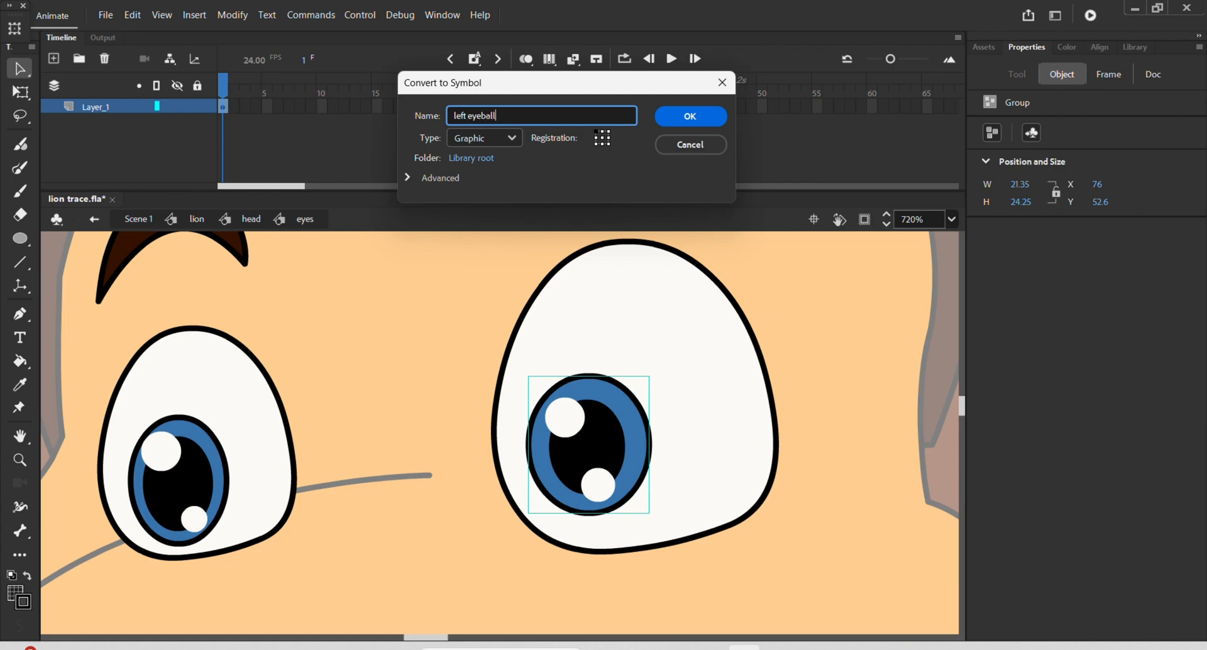
key("Return")
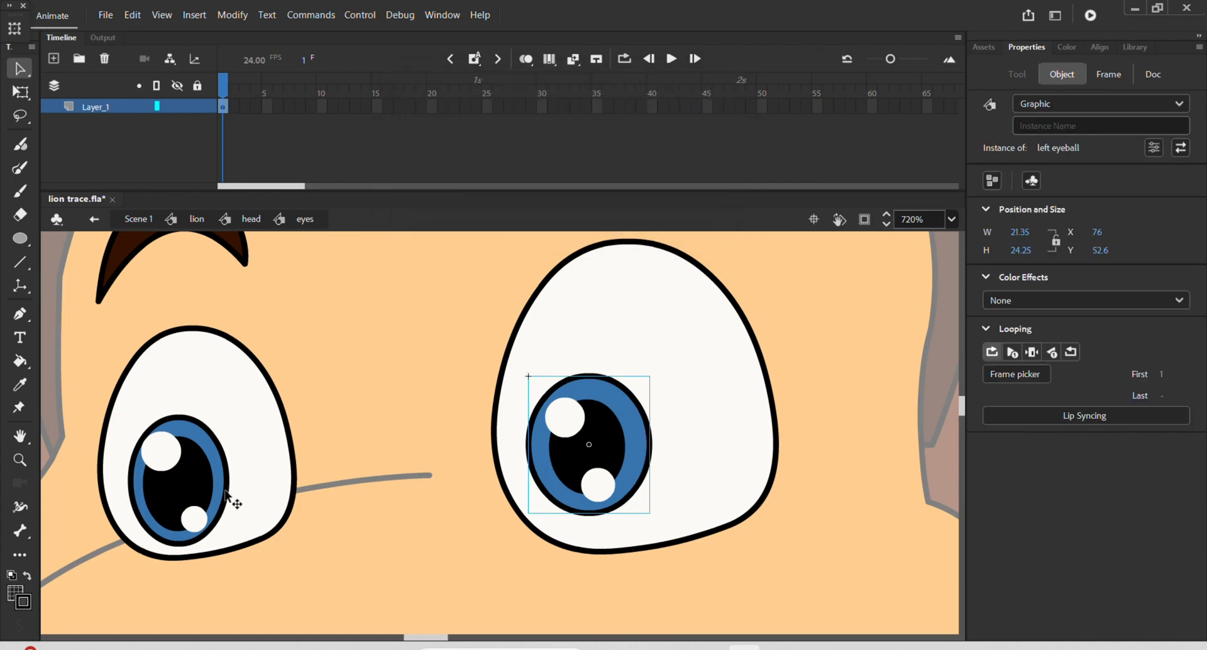
Convert the smaller eye's combined iris and pupil group into a graphic symbol named "right eyeball"
left_click(205, 480)
key("F8")
type("right eyeball")
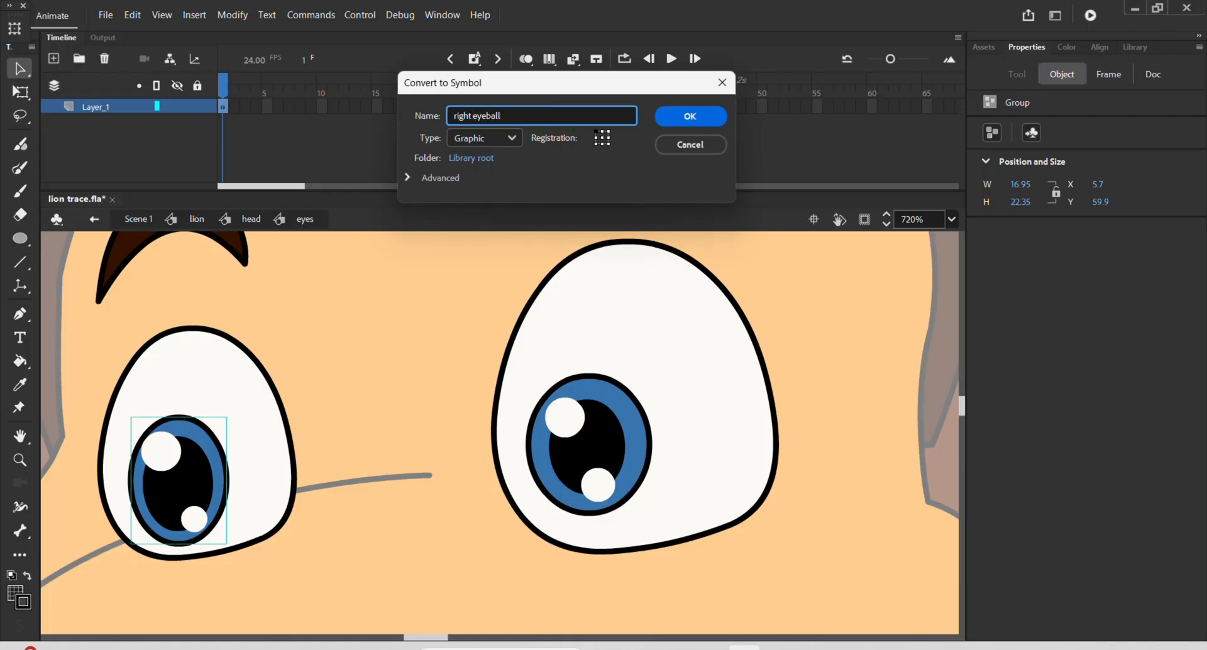
key("Return")
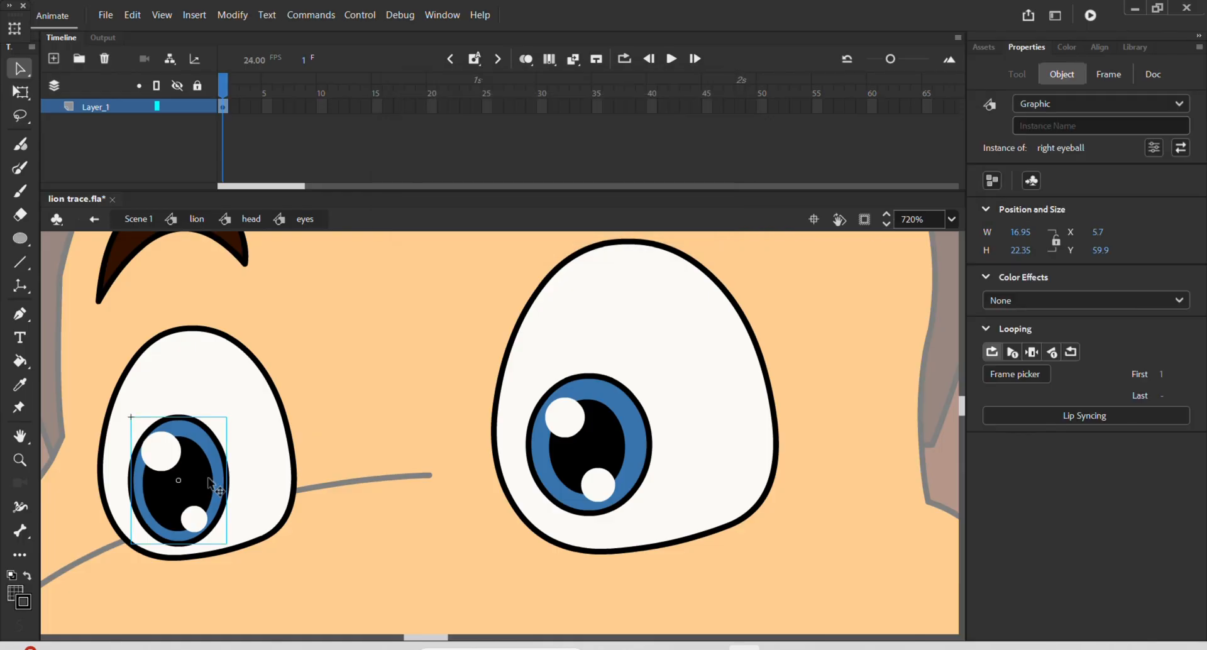
Select both eyebrows, both eyeballs and both eye whites and distribute them to separate layers
scroll(553, 333, "down", 1)
scroll(553, 333, "down", 1)
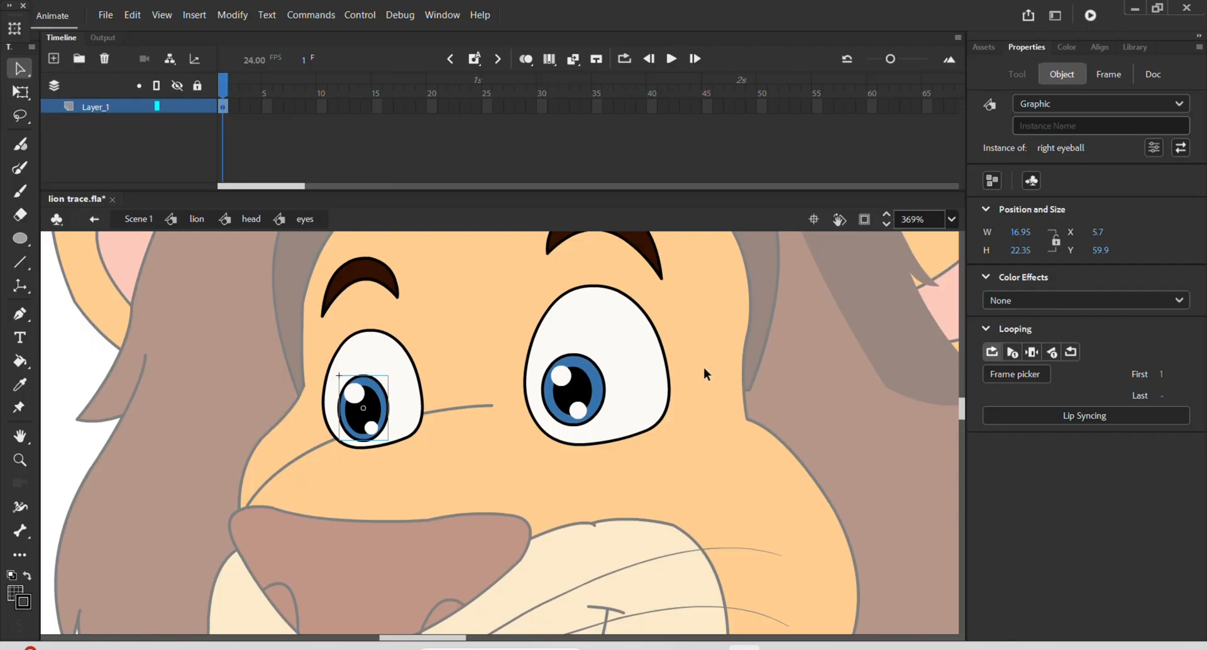
left_click_drag(703, 367, 628, 482)
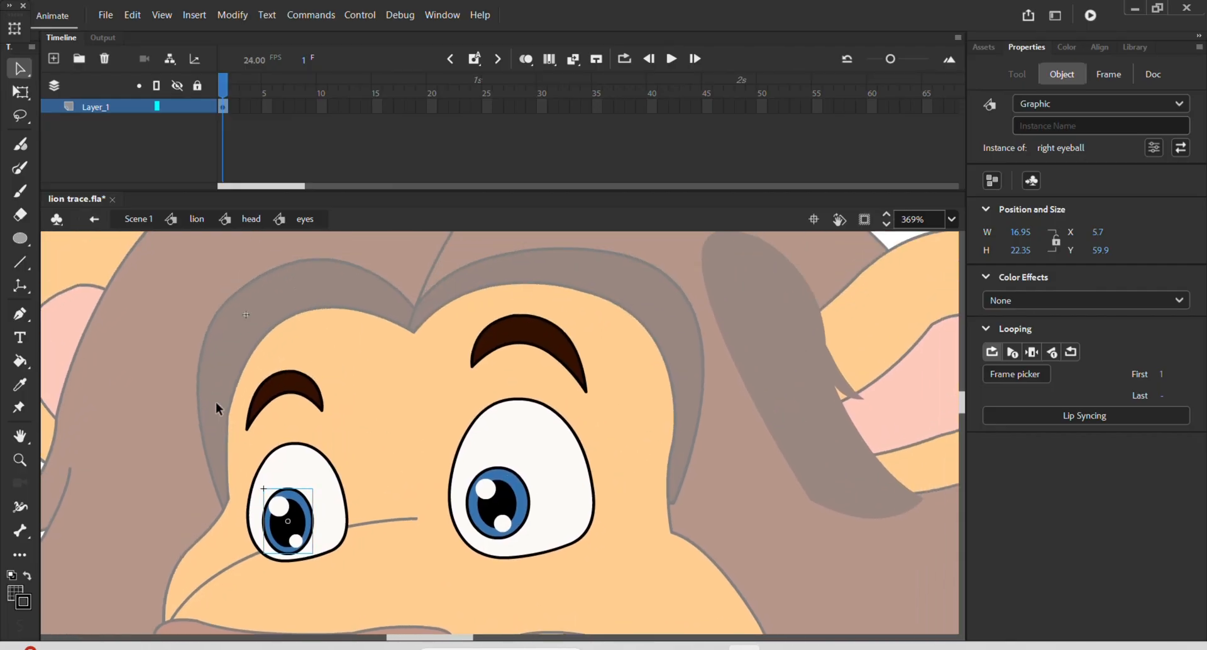
left_click_drag(206, 315, 605, 602)
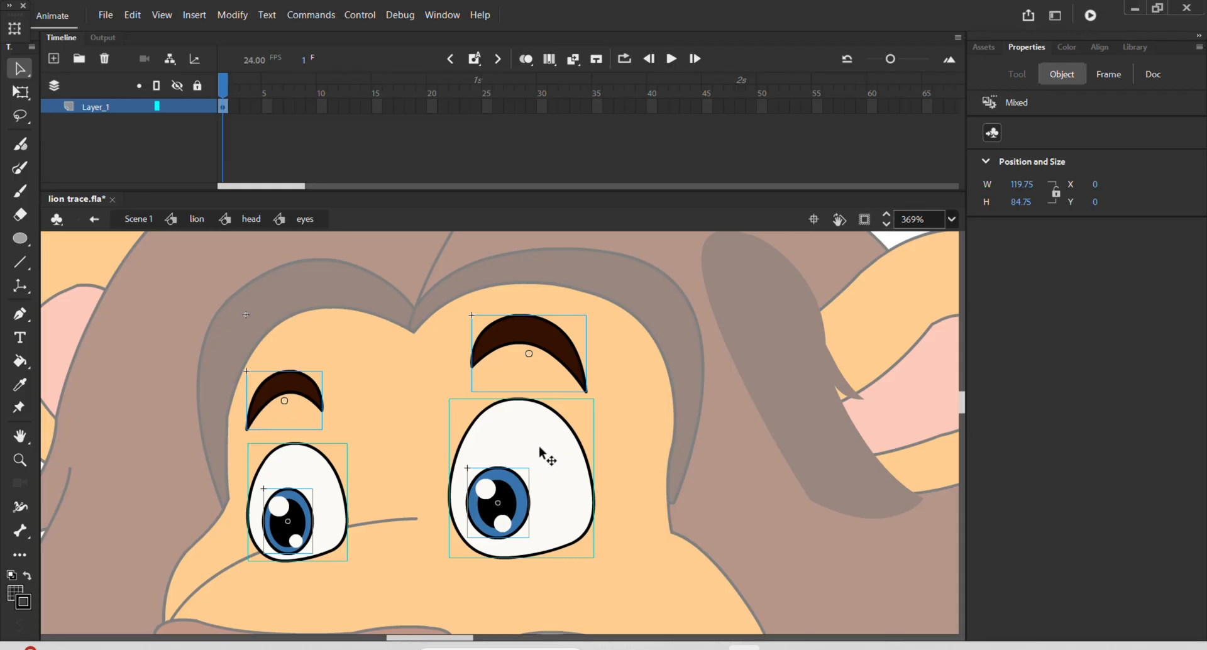
right_click(510, 497)
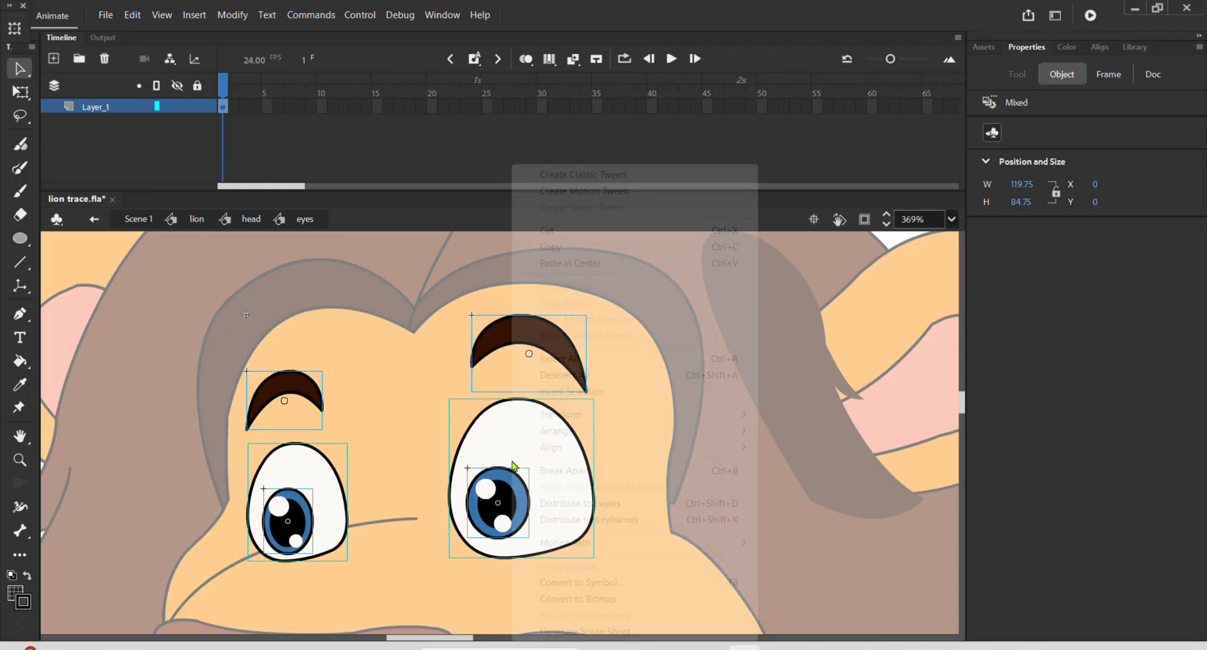
left_click(604, 505)
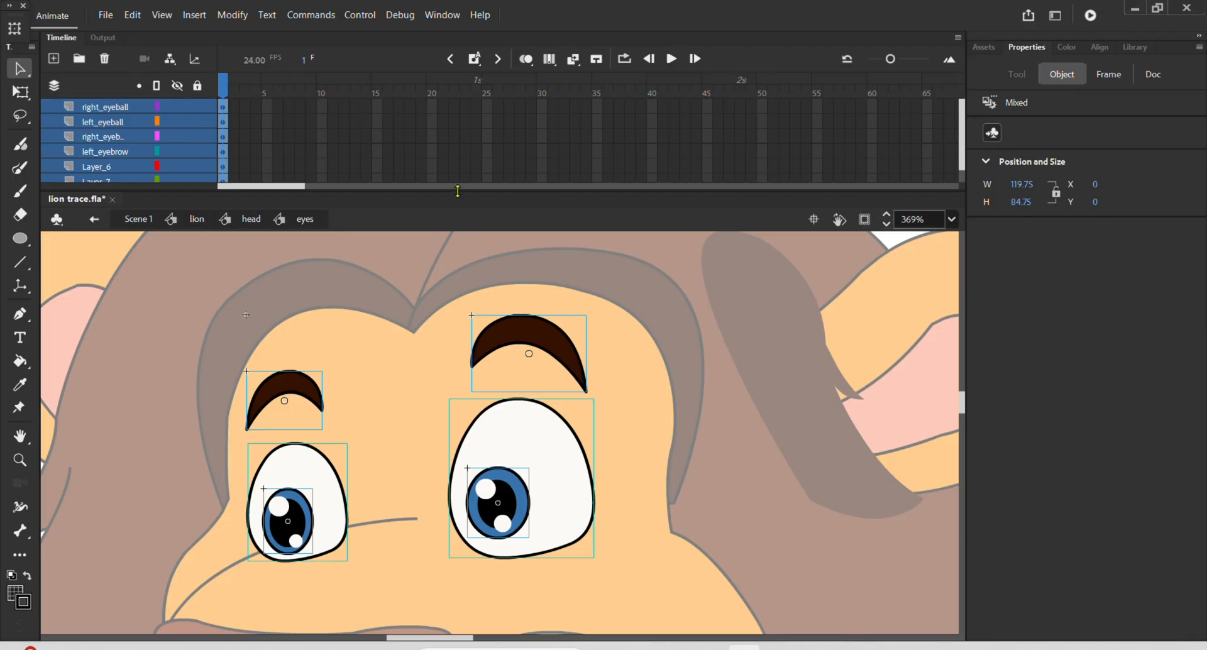
Enlarge the timeline to show all layers and rename the layer holding the larger eye's white to "left_w_e"
left_click_drag(458, 192, 457, 216)
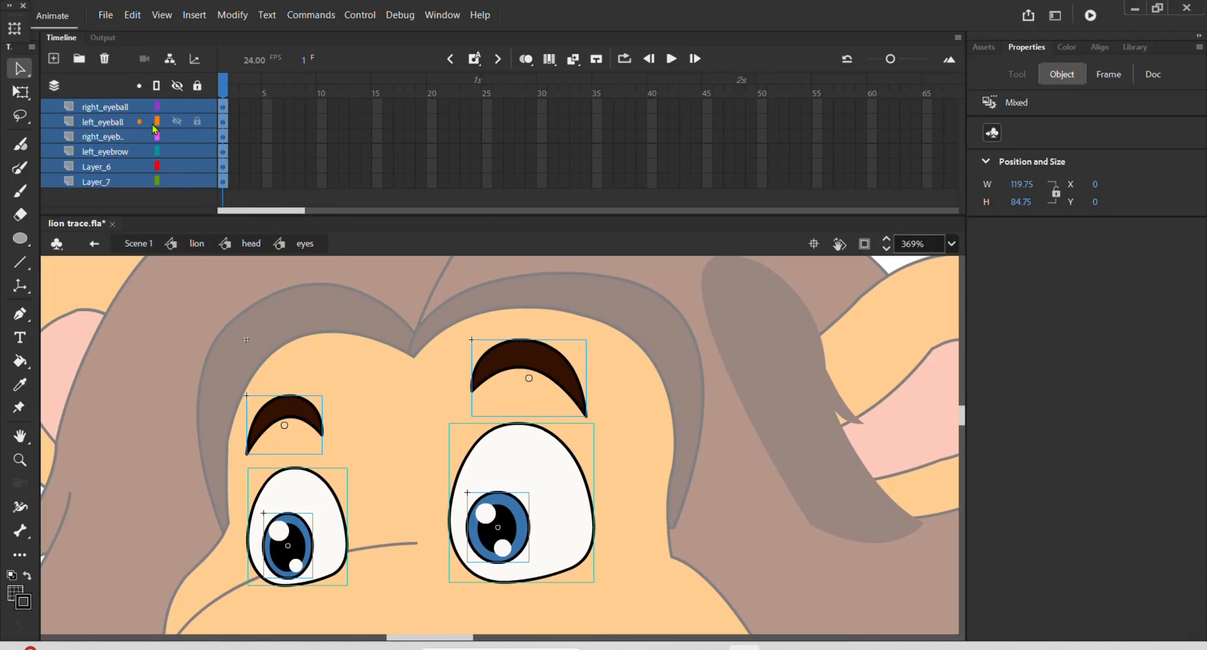
left_click(107, 169)
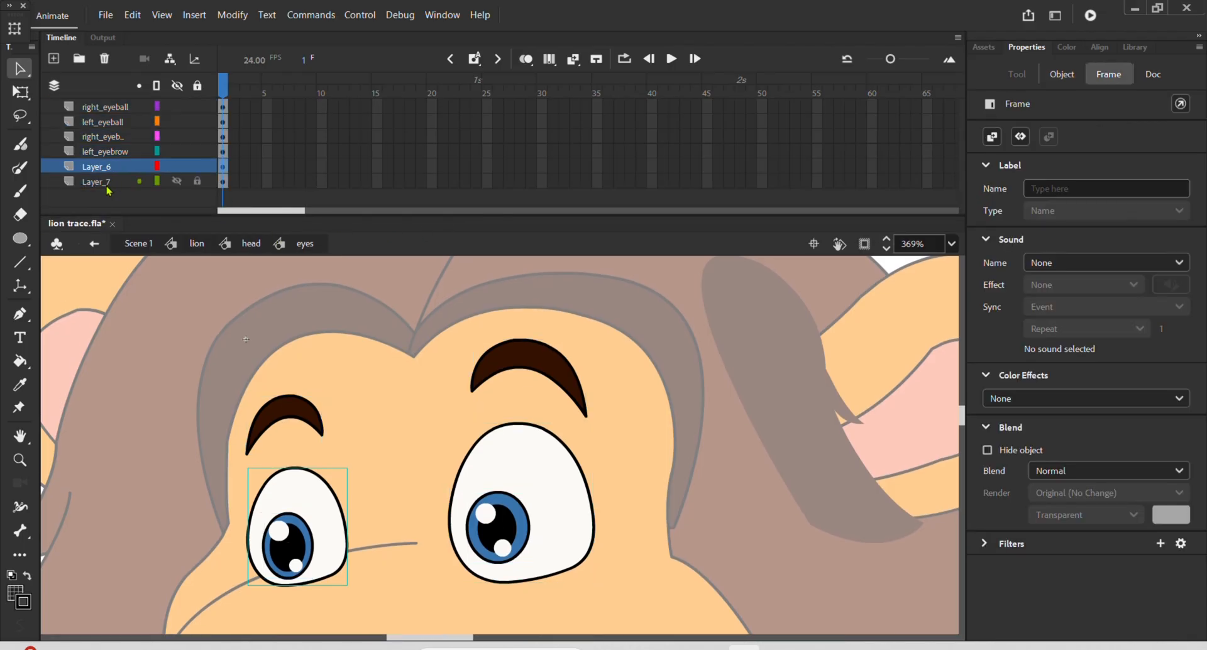
left_click(101, 182)
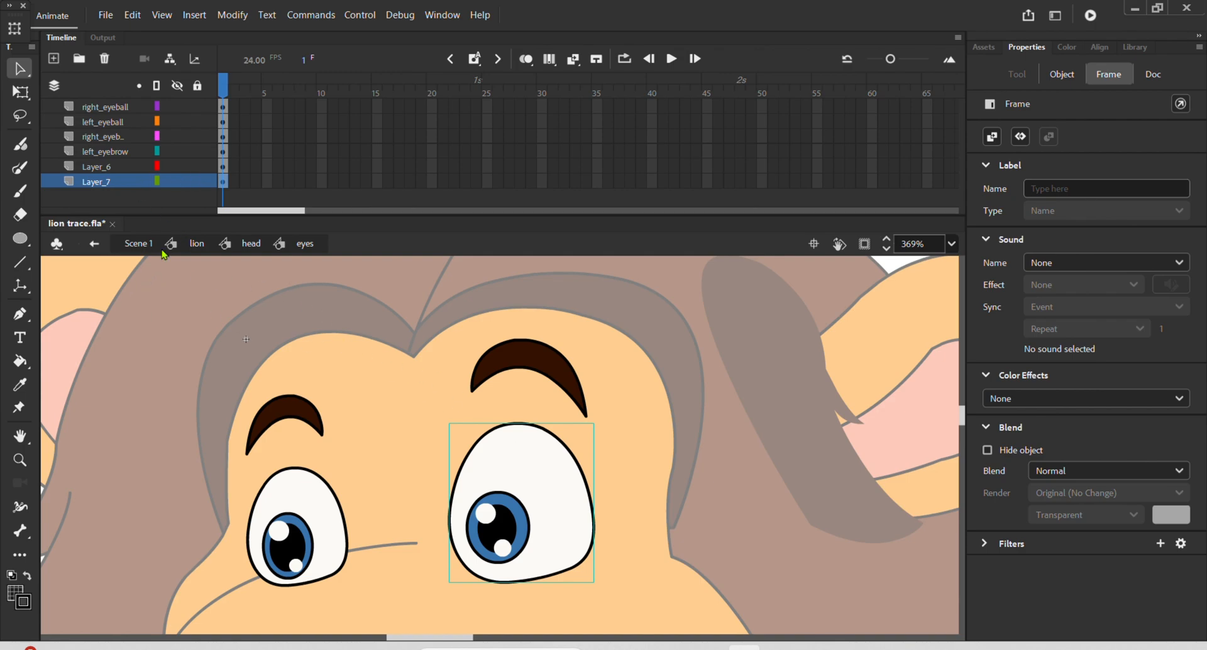
double_click(107, 180)
type("rui")
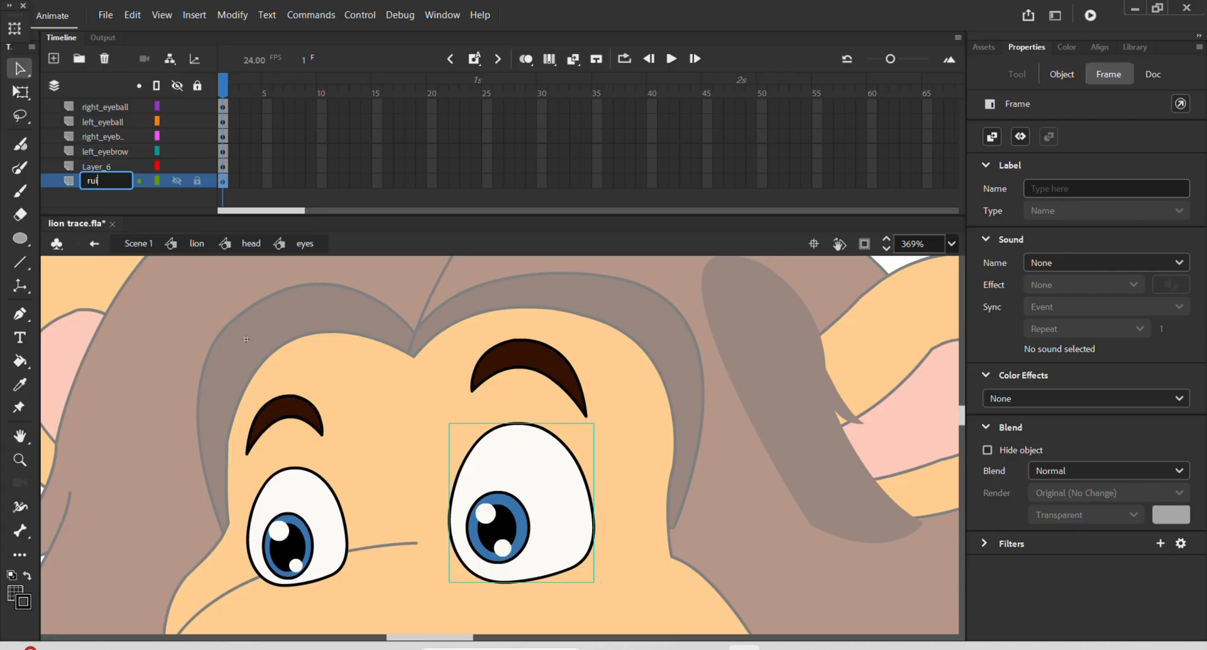
type("guht")
key("BackSpace")
key("BackSpace")
key("BackSpace")
key("BackSpace")
key("Return")
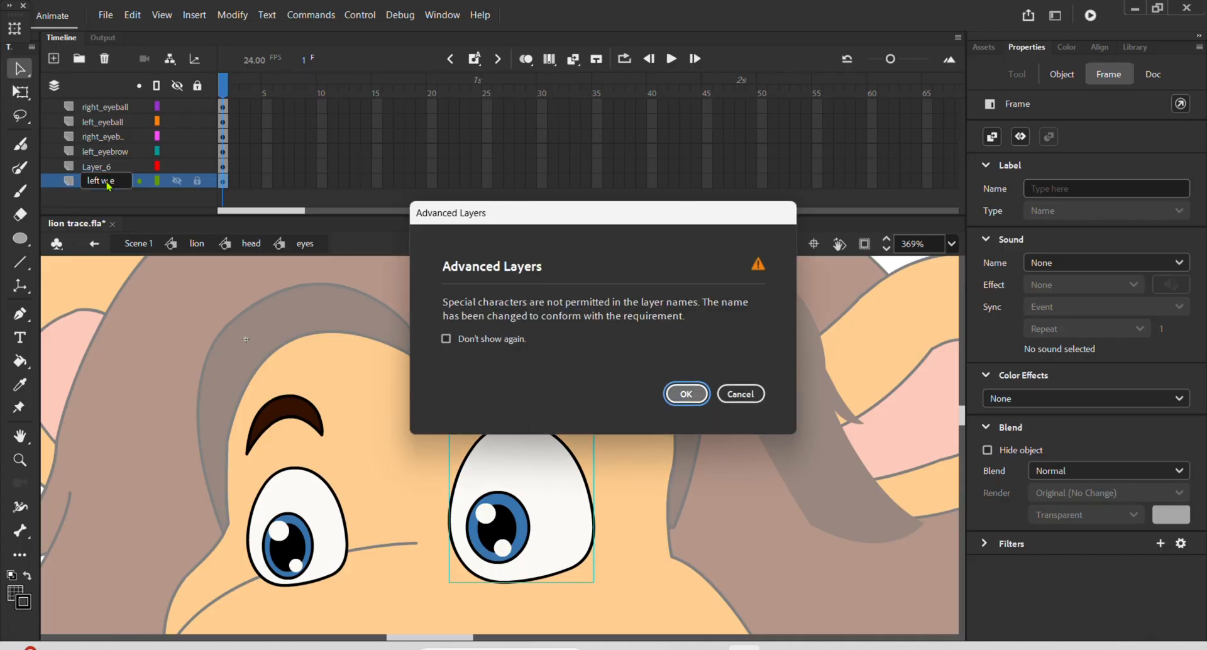
key("Return")
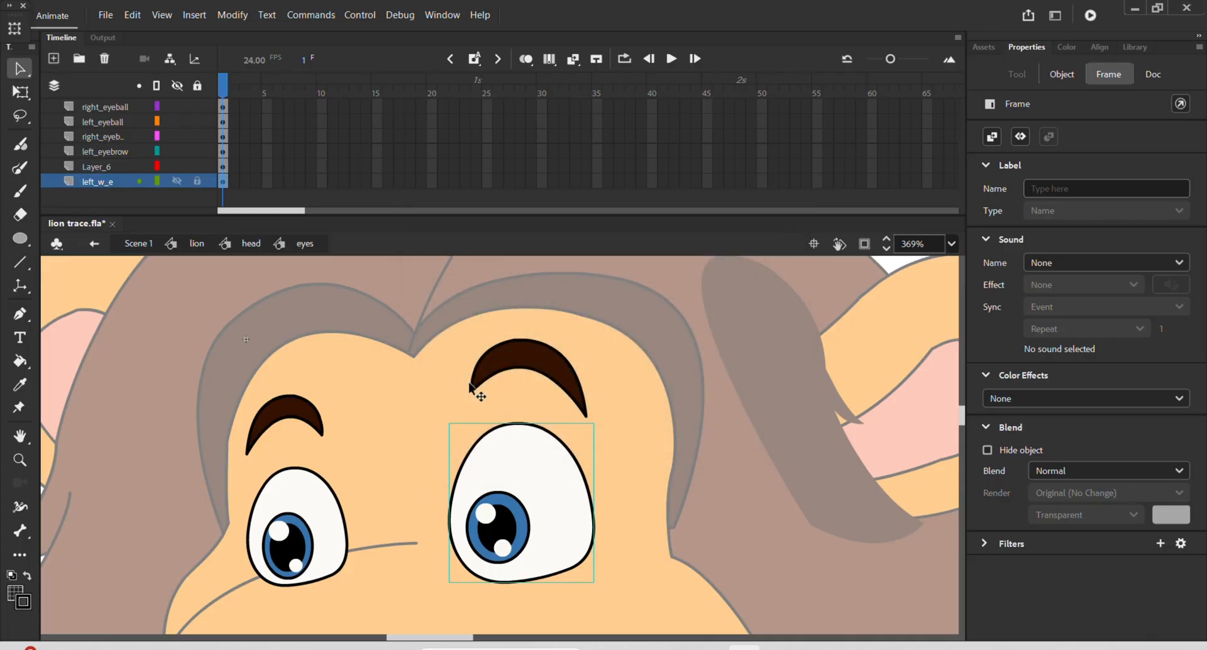
Rename the layer holding the smaller eye's white to "right_w_e"
left_click(323, 500)
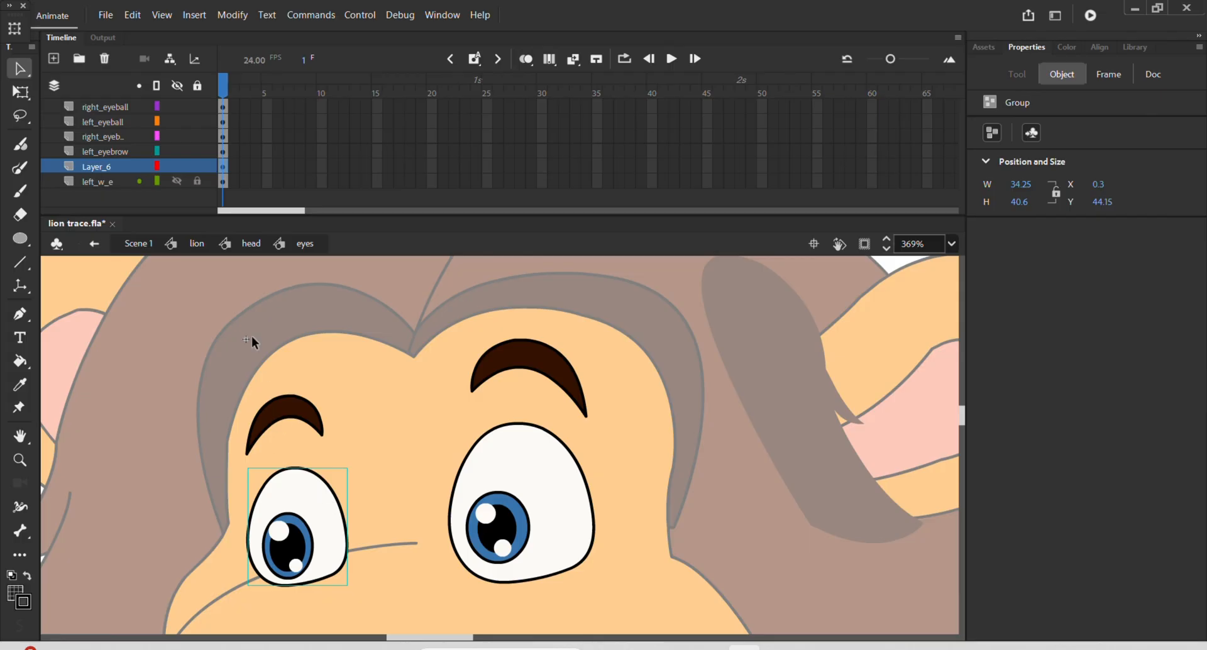
double_click(100, 167)
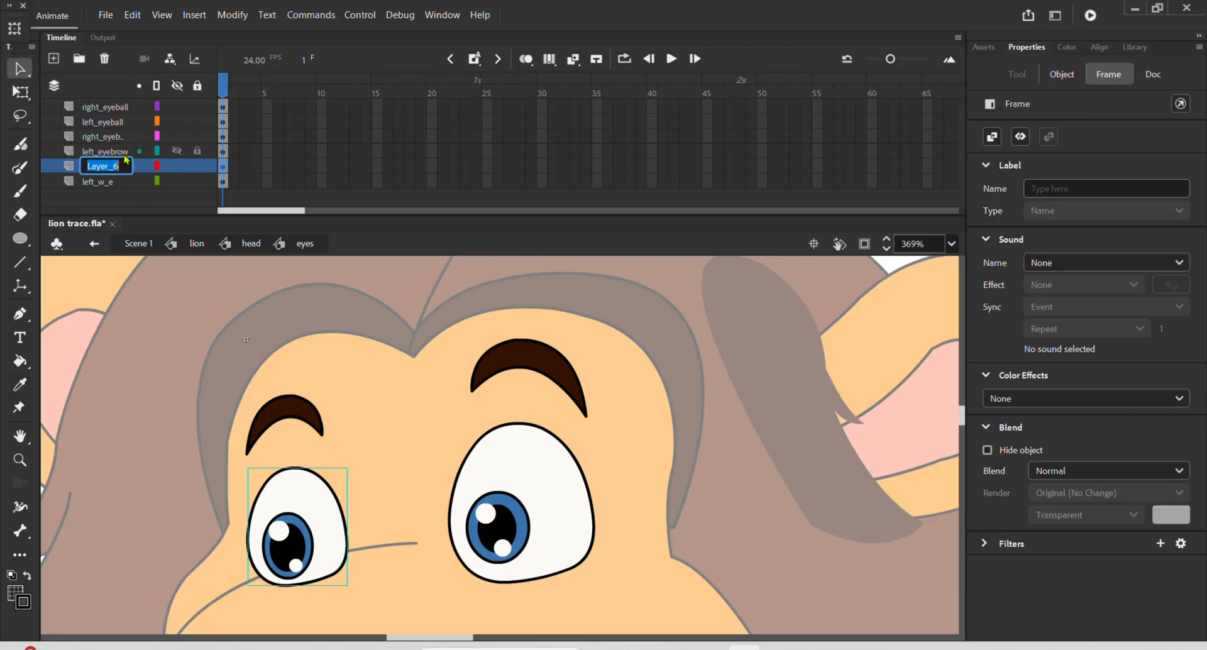
type("right_w_e")
key("Return")
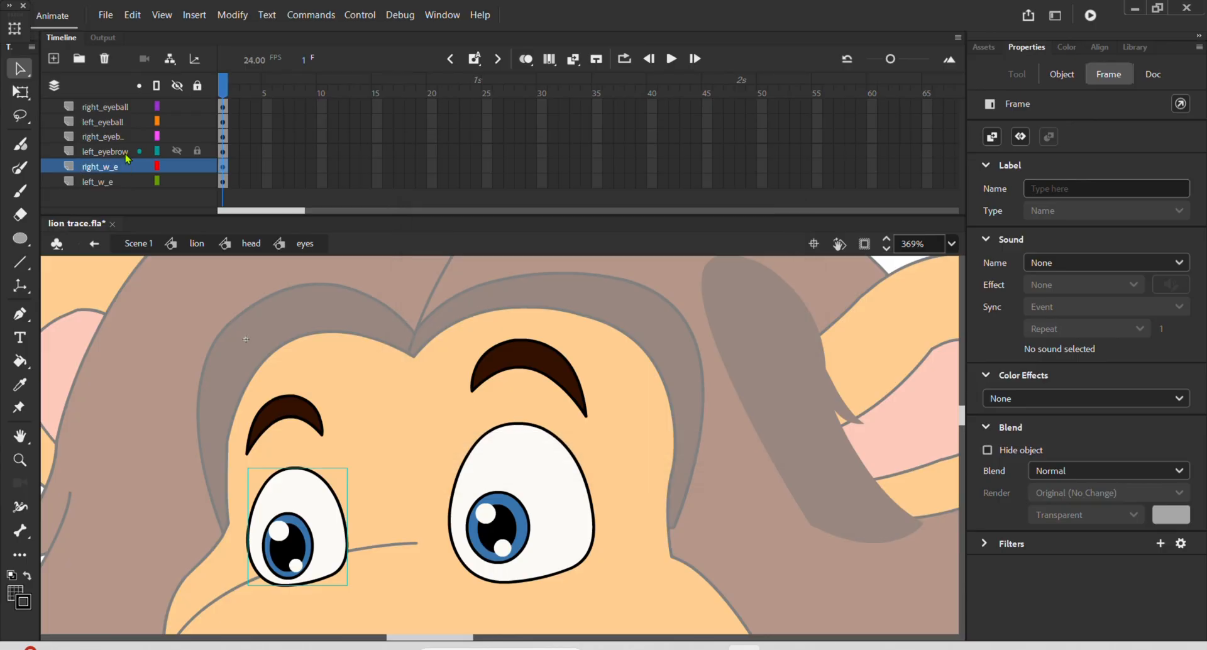
Leave the eyes and head symbols and return to the lion symbol with the whole body in view
scroll(357, 371, "down", 3)
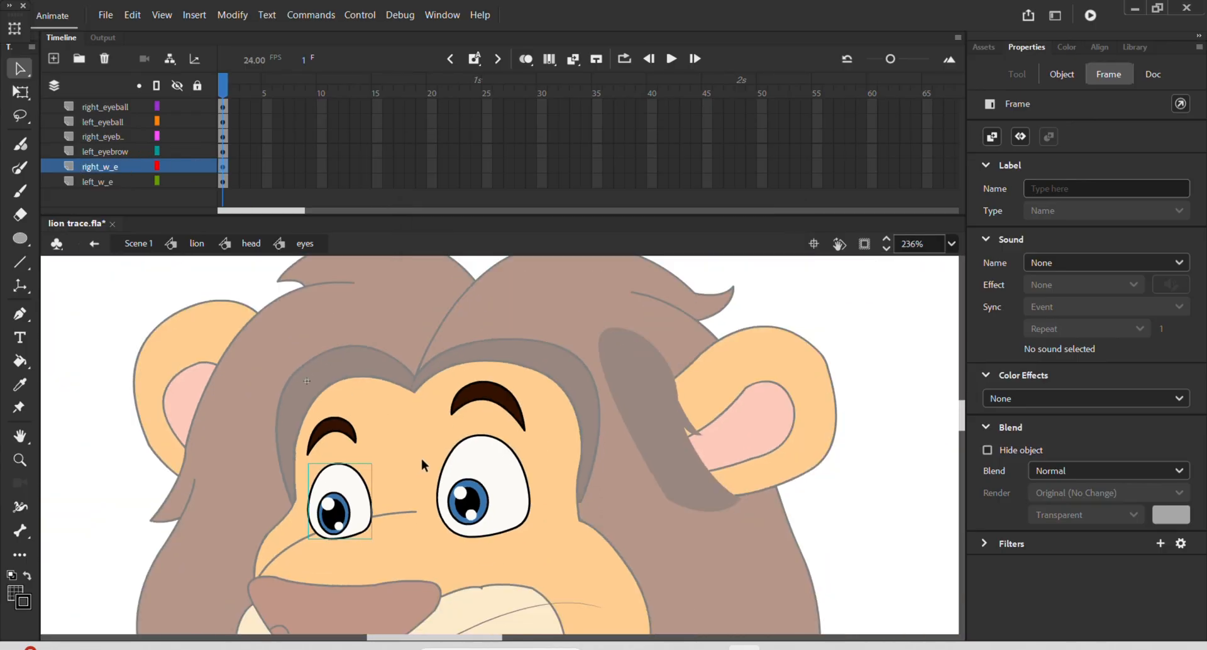
left_click_drag(586, 535, 595, 453)
double_click(595, 454)
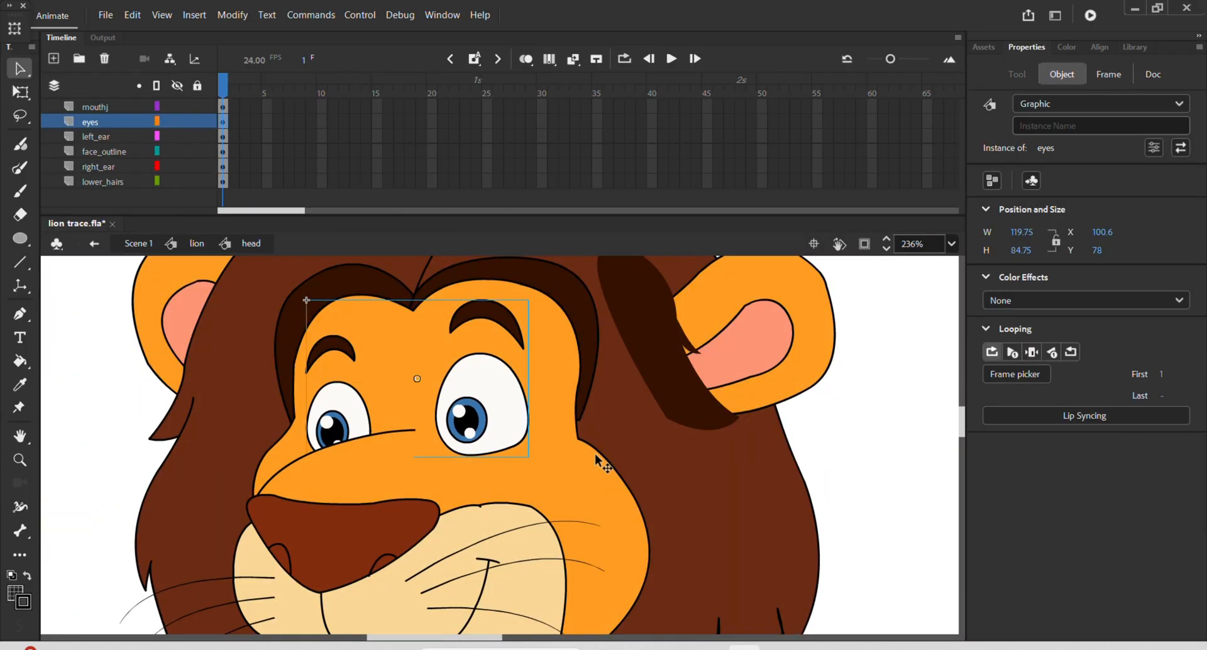
scroll(573, 466, "down", 1)
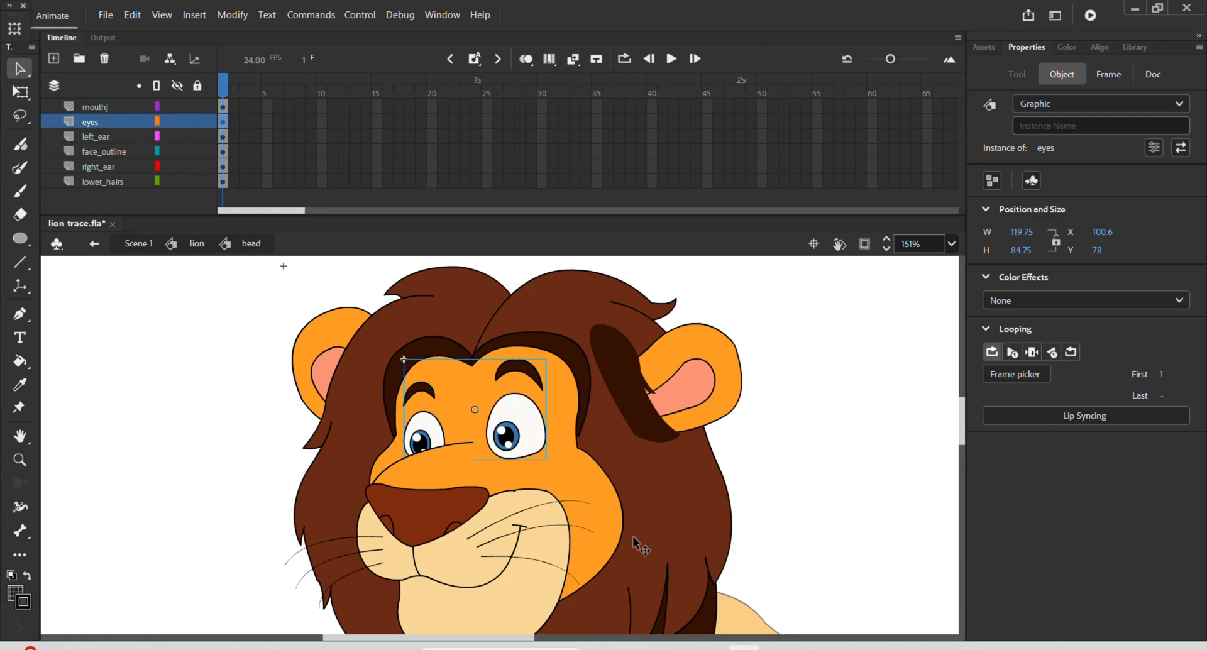
left_click_drag(642, 547, 632, 485)
scroll(600, 473, "down", 2)
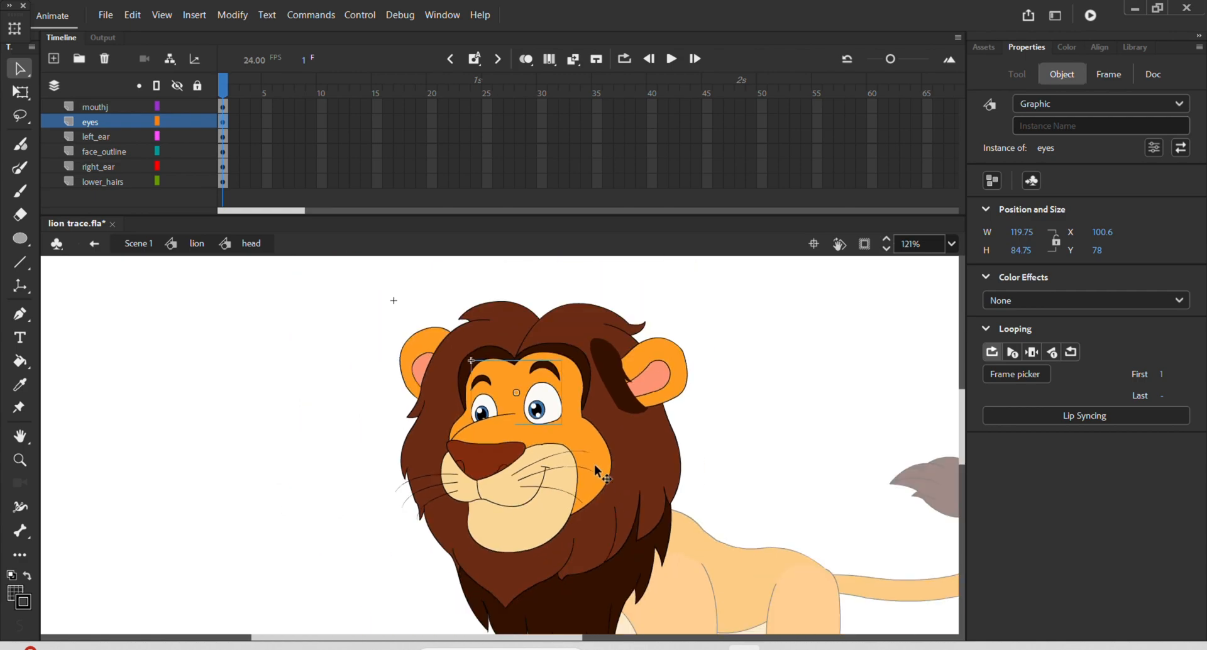
left_click_drag(688, 513, 629, 423)
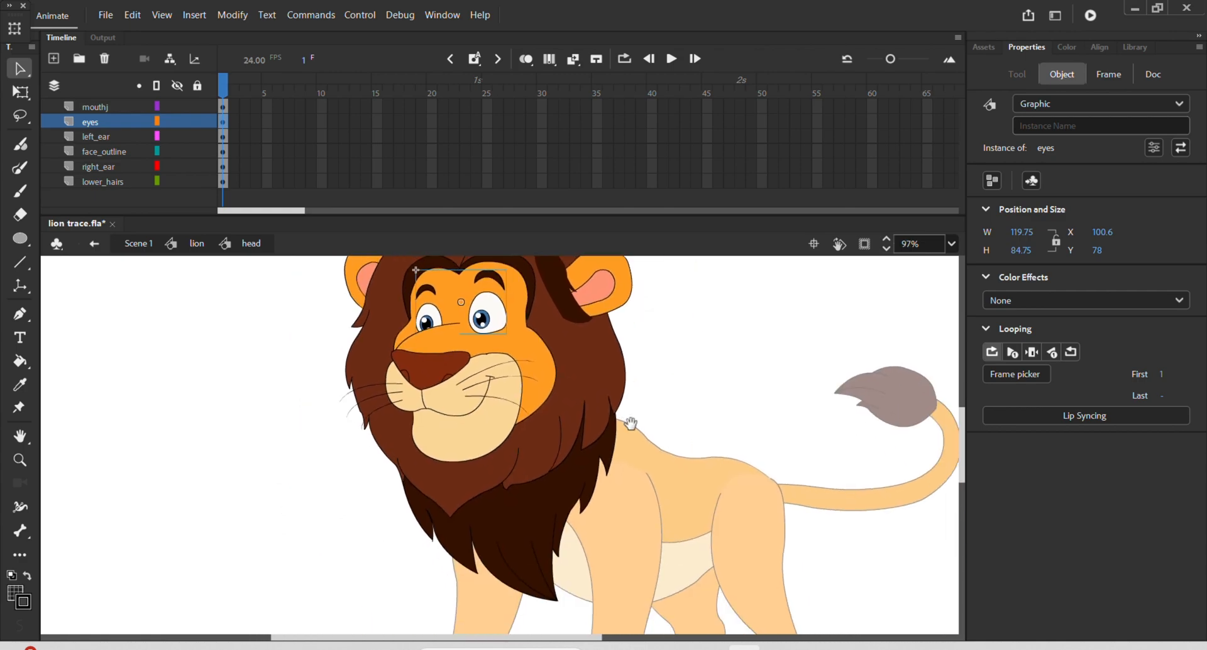
double_click(688, 438)
left_click(739, 524)
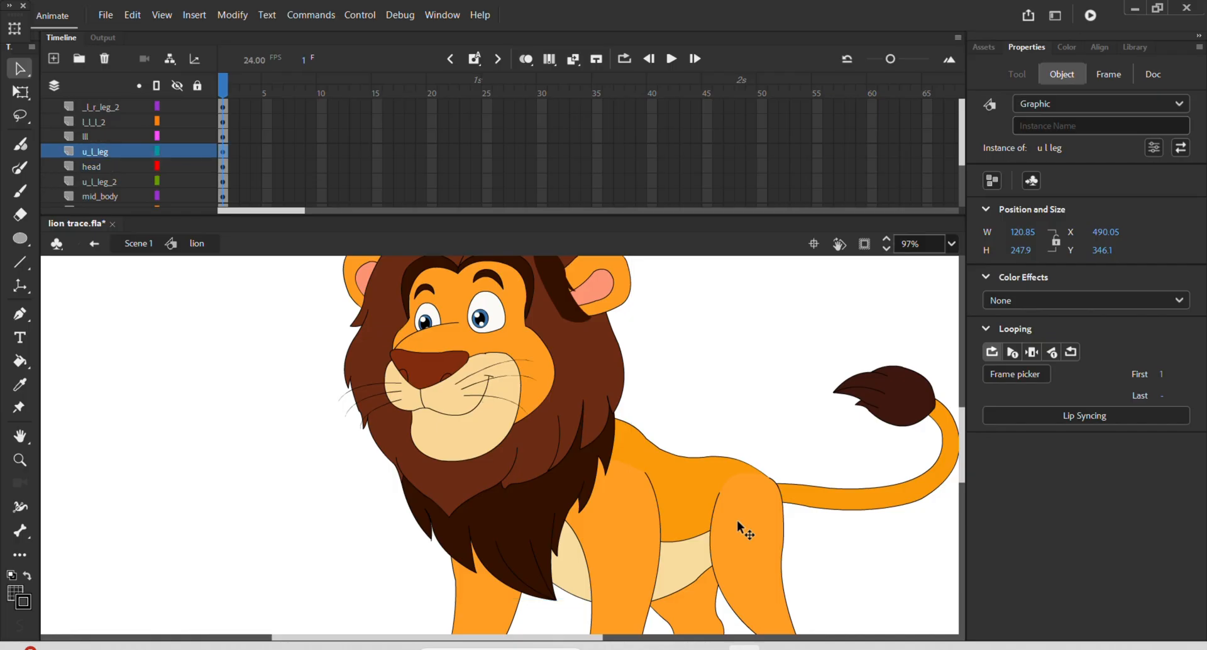
scroll(752, 530, "down", 2)
left_click_drag(808, 557, 711, 503)
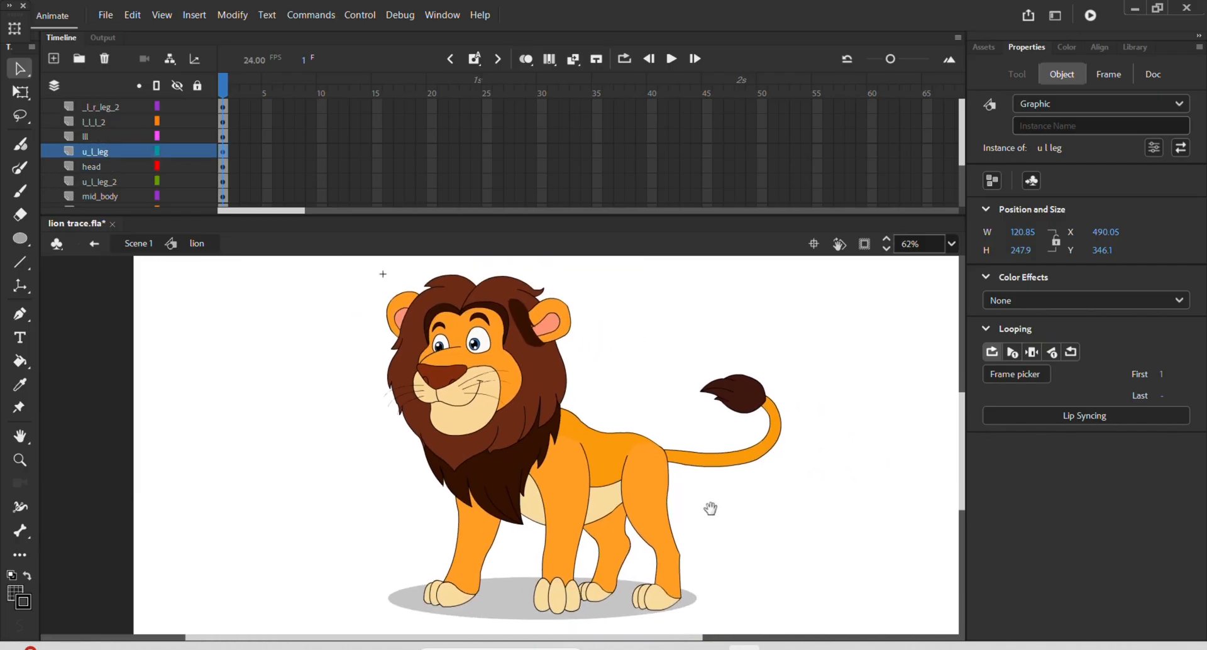
Open the tail symbol and convert its dark tuft group into a graphic symbol named "tail hairs"
left_click(589, 478)
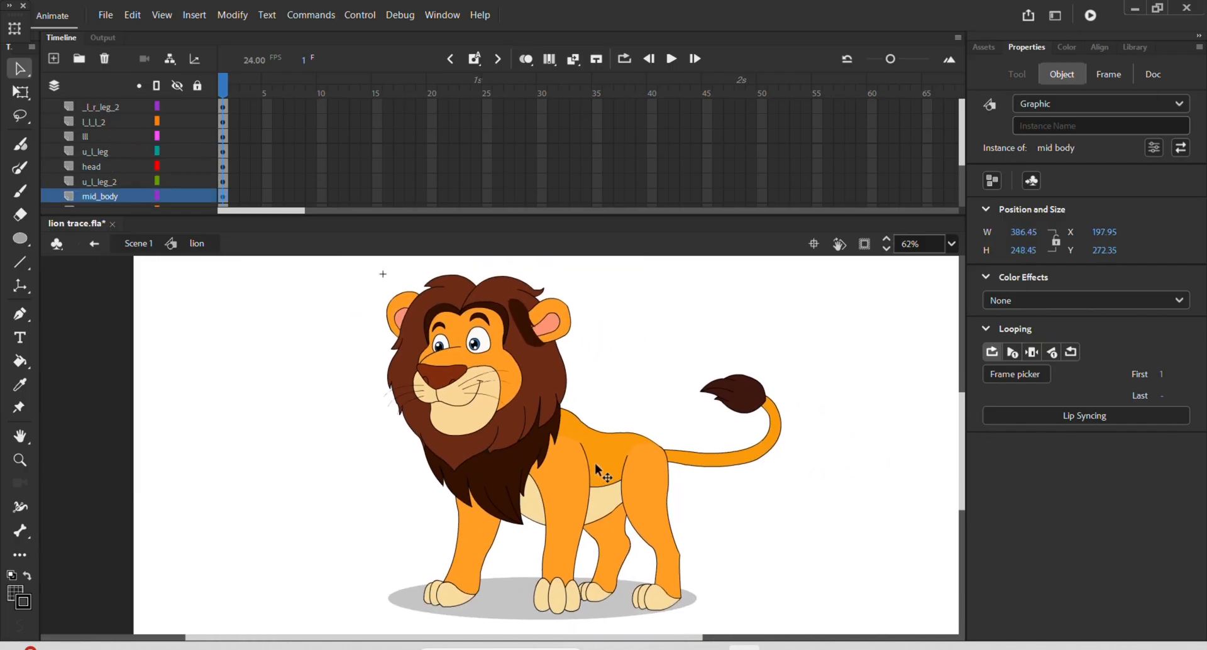
left_click(691, 465)
double_click(692, 465)
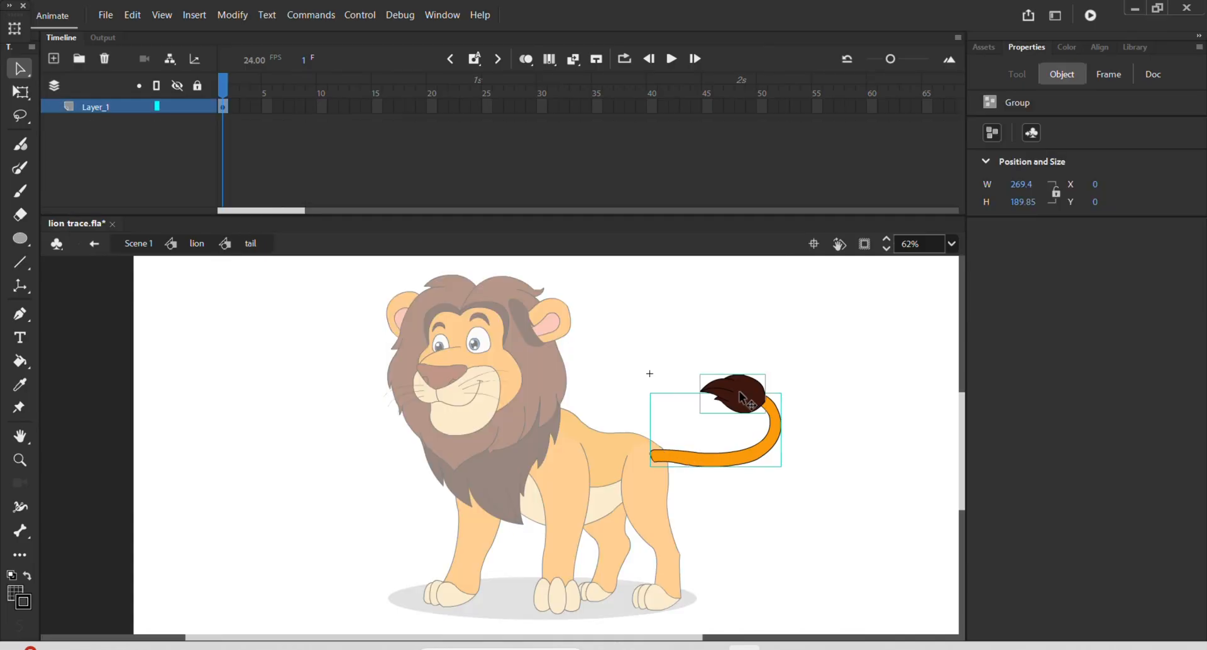
left_click(790, 383)
left_click(740, 401)
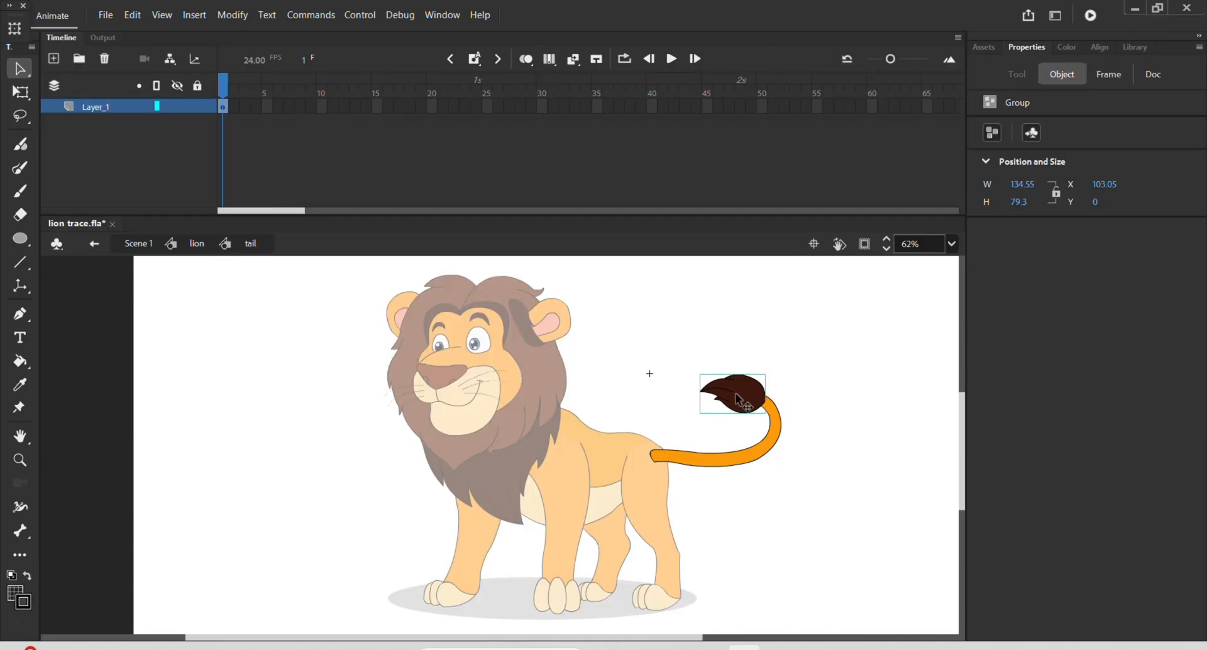
key("F8")
type("hairs")
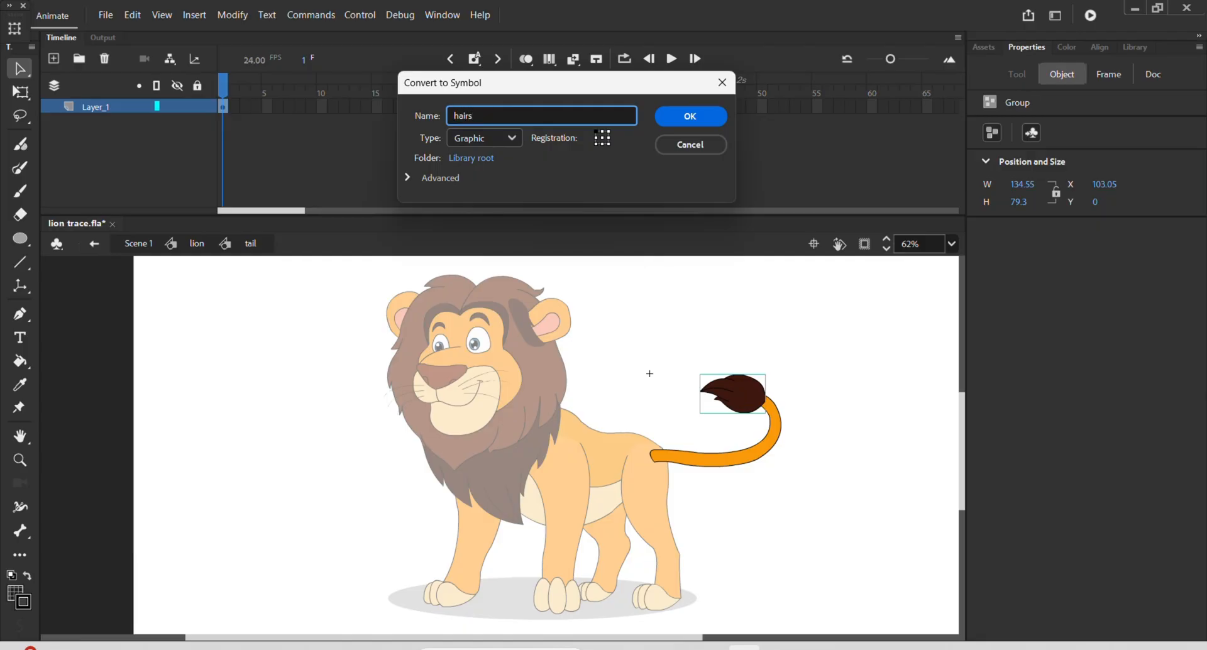
key("Return")
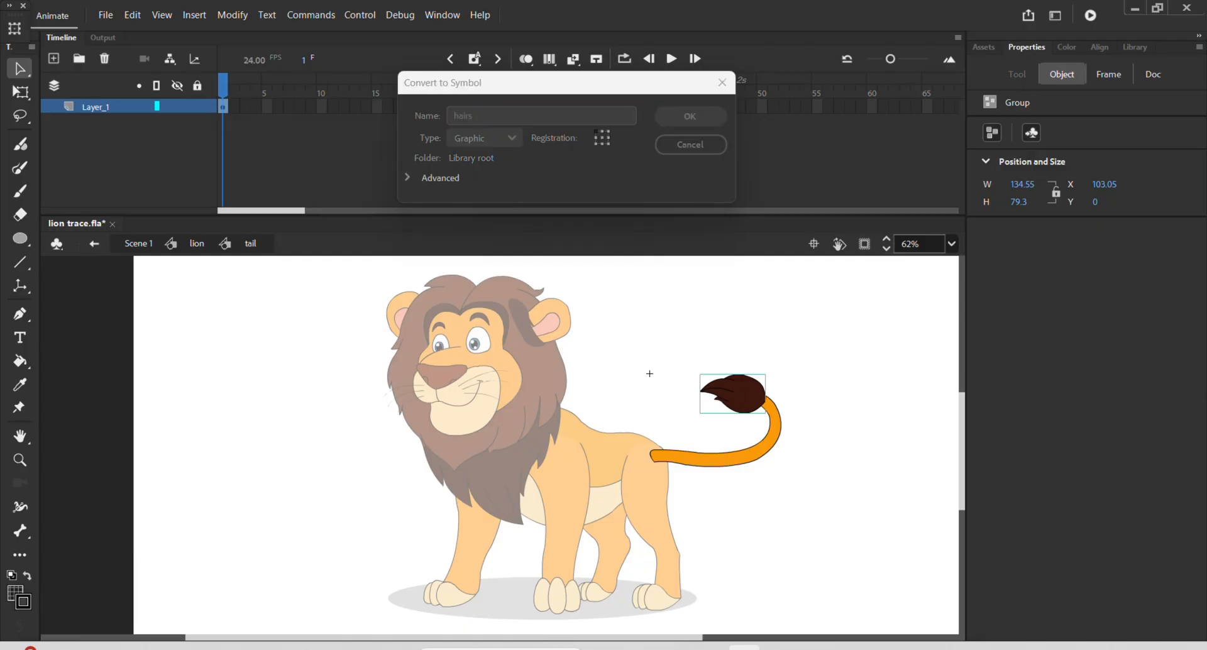
key("Return")
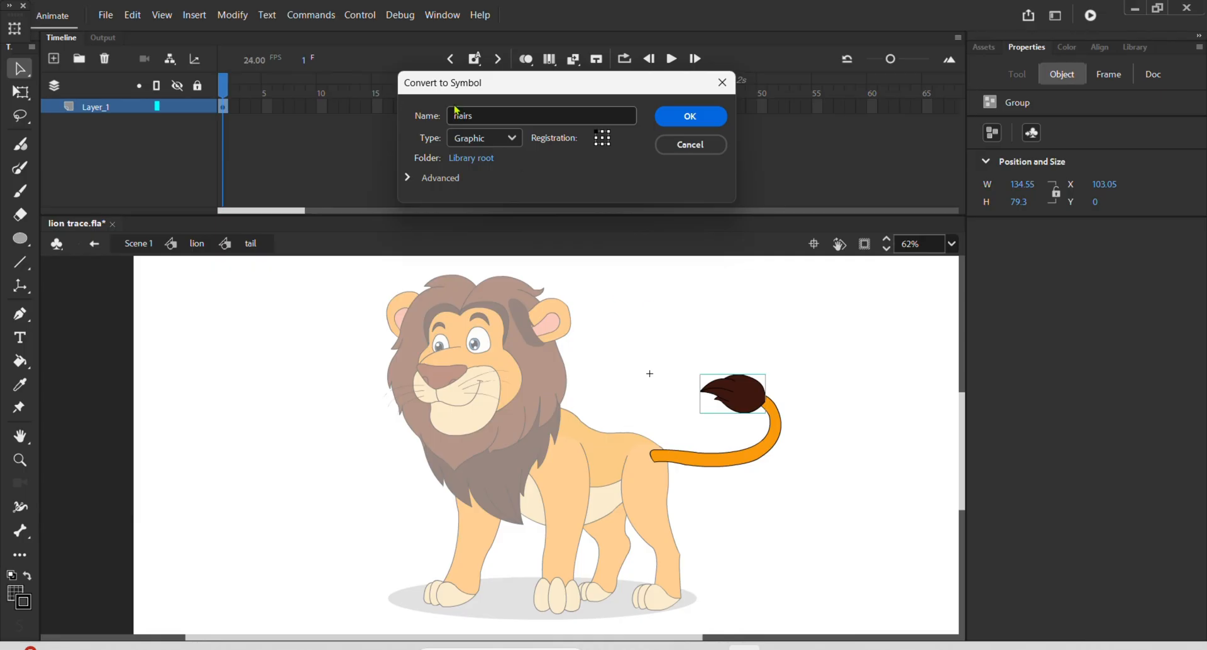
double_click(494, 118)
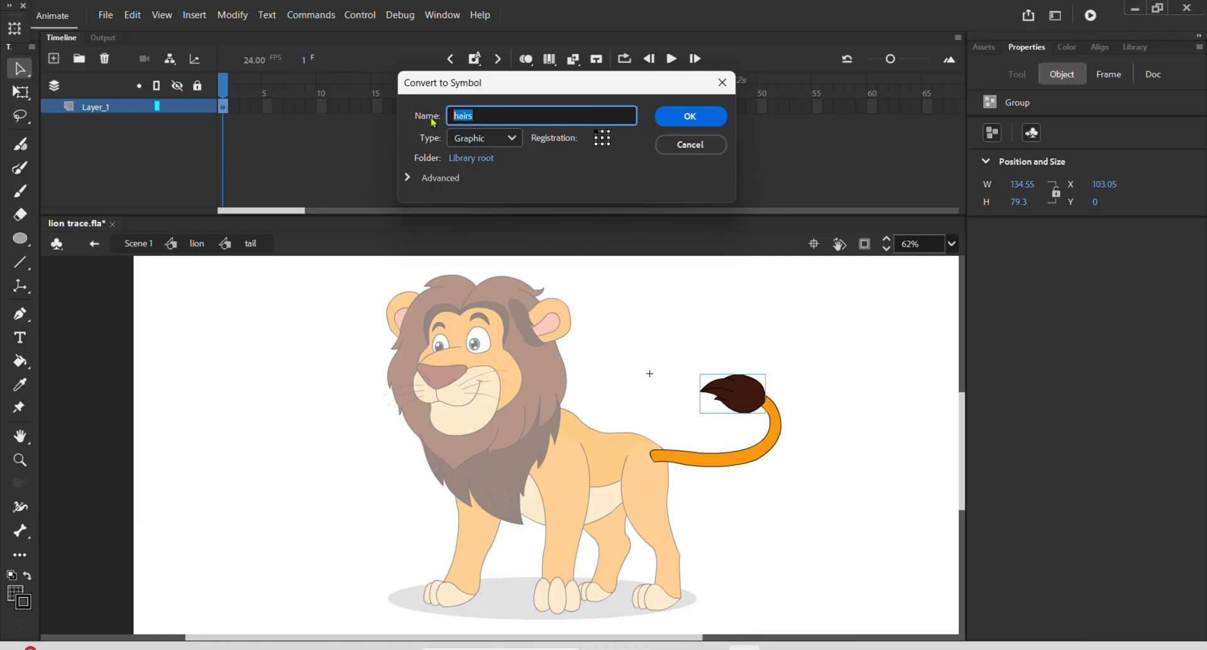
type("tail")
key("Return")
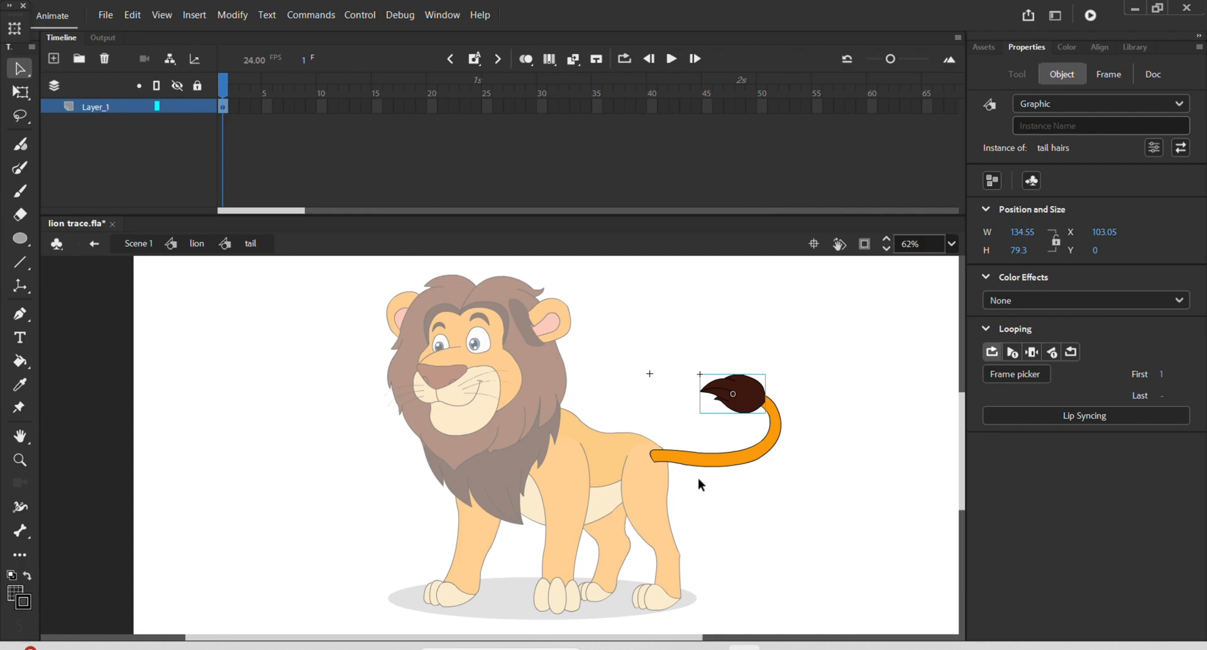
Convert the tail's long orange group into a graphic symbol named "tail 2"
left_click(730, 468)
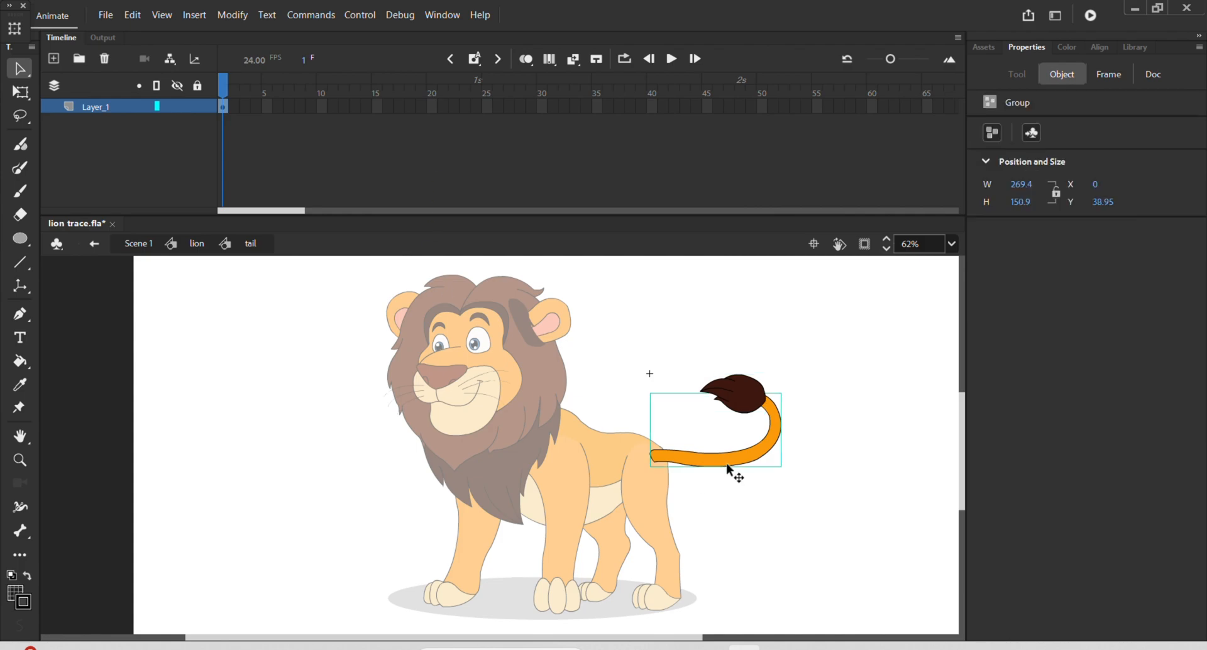
key("F8")
type("tail 2")
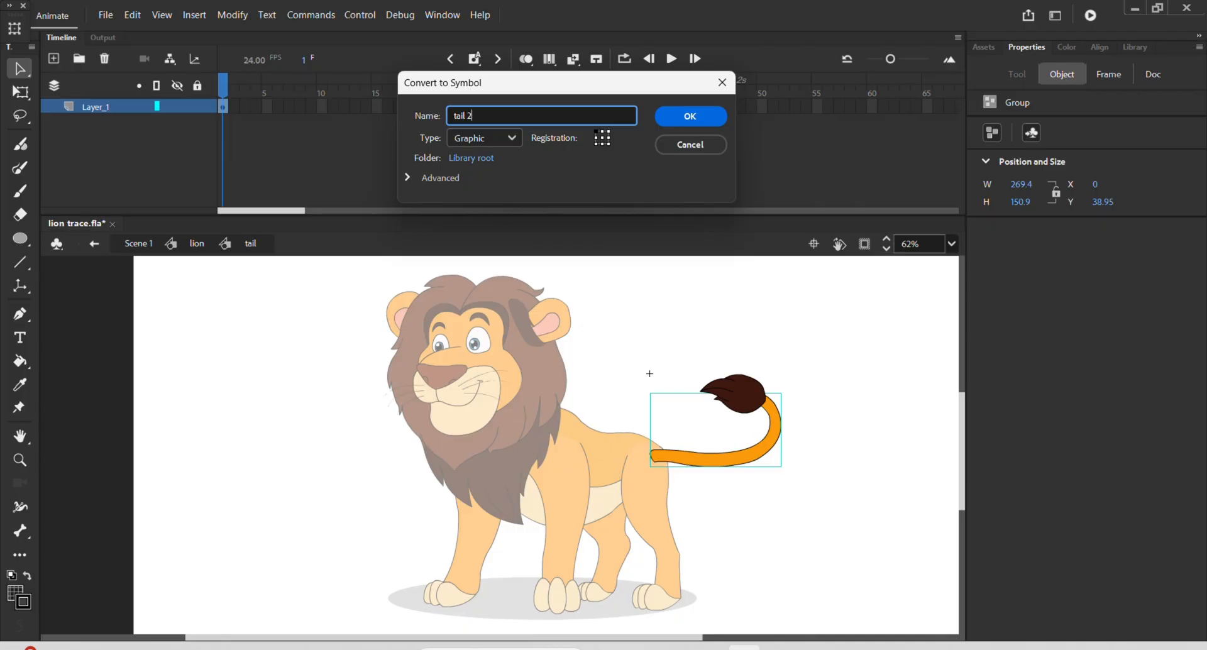
key("Return")
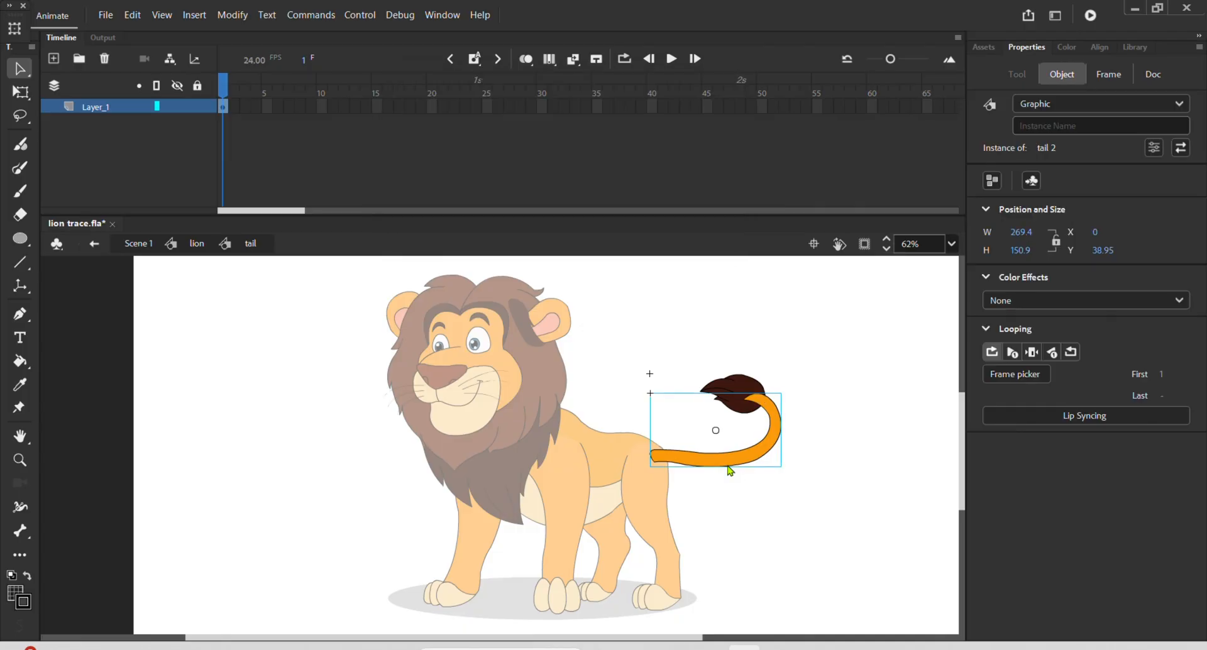
Send the orange tail piece behind the tuft and distribute both pieces to separate layers
key("ctrl+Down")
left_click_drag(695, 401, 721, 352)
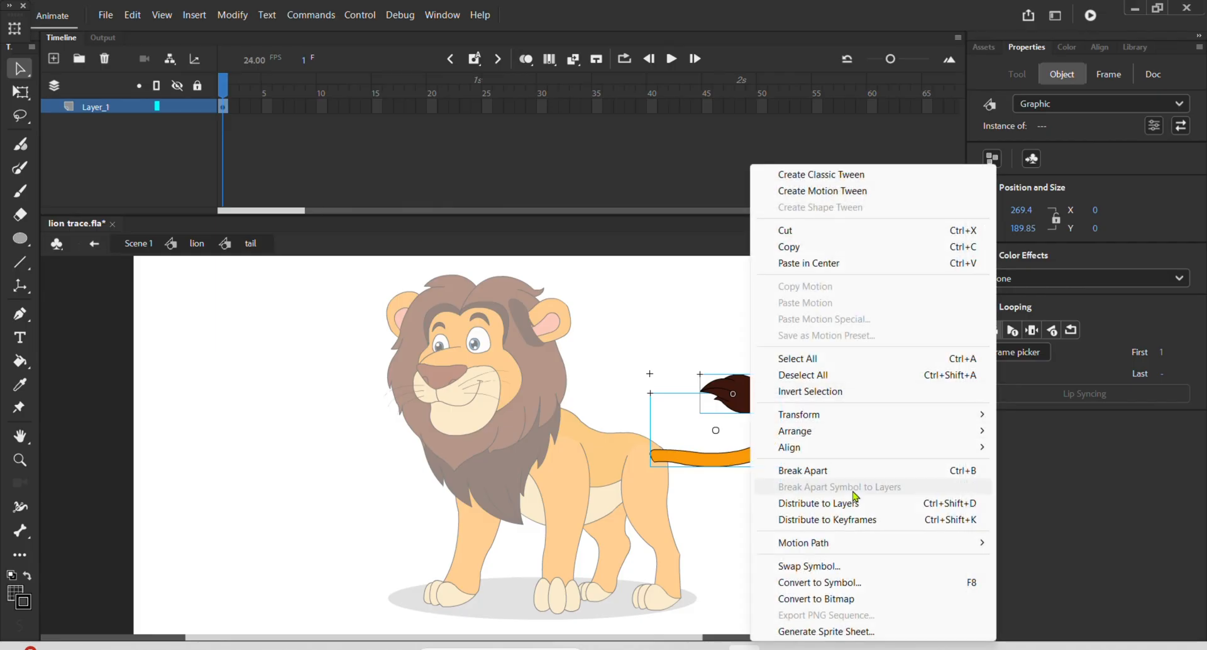
left_click(847, 503)
Leave the tail and lion symbols and return to the main scene
left_click(781, 475)
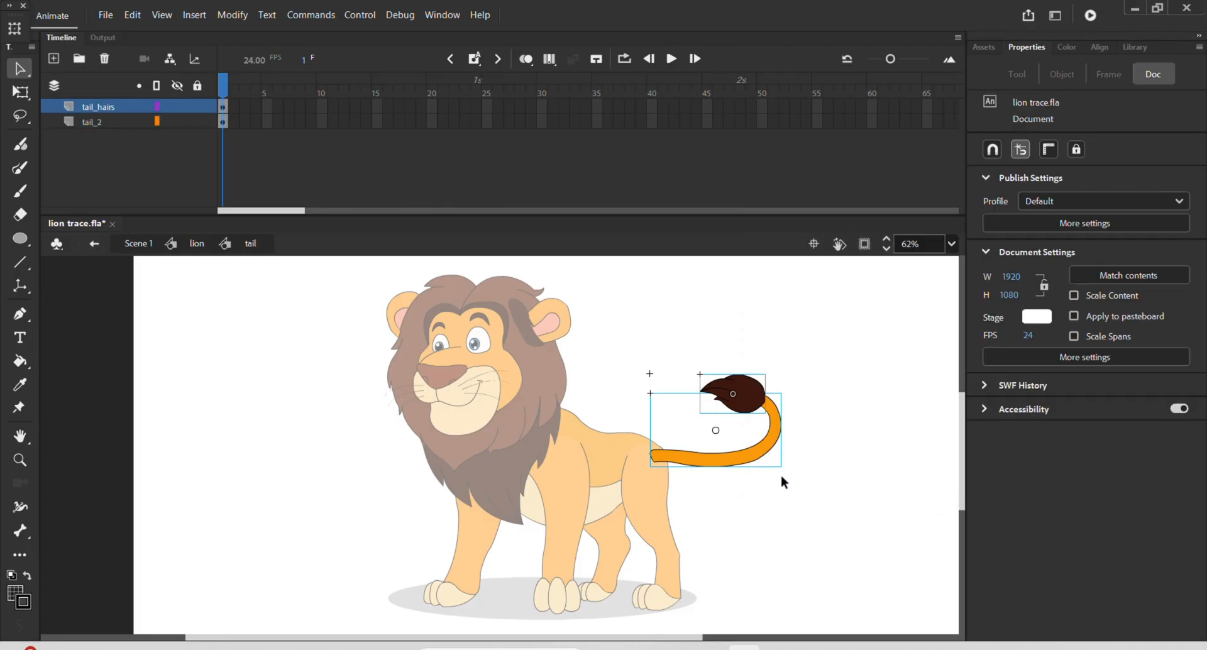
double_click(781, 475)
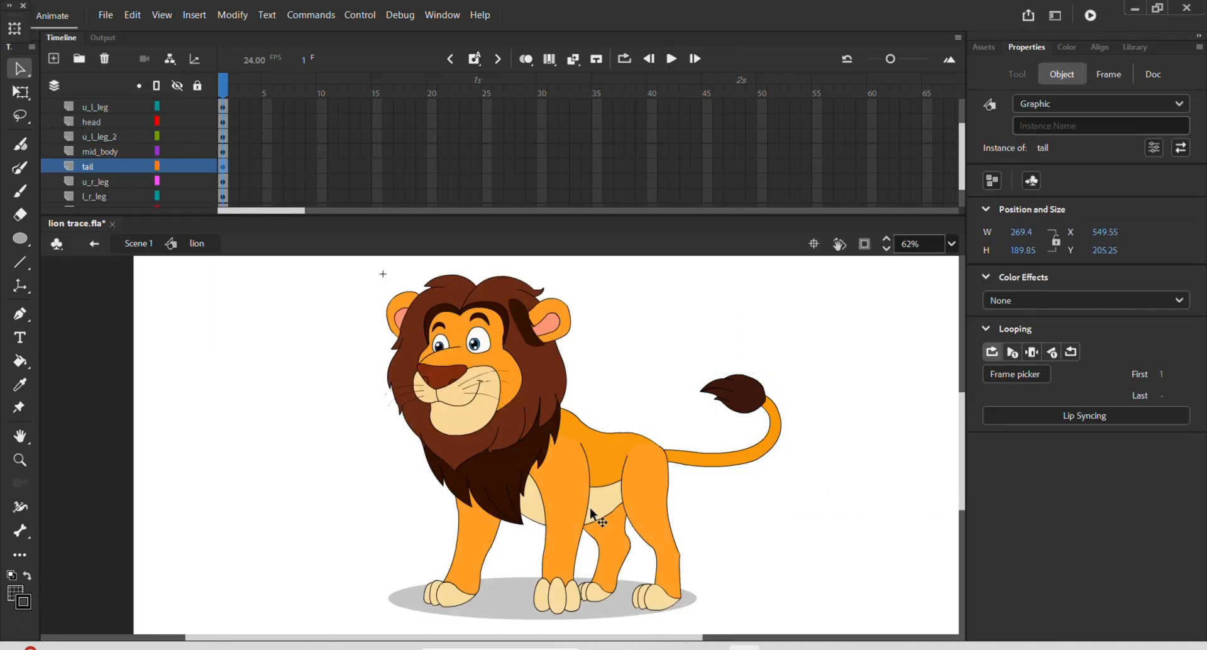
left_click(704, 518)
double_click(703, 519)
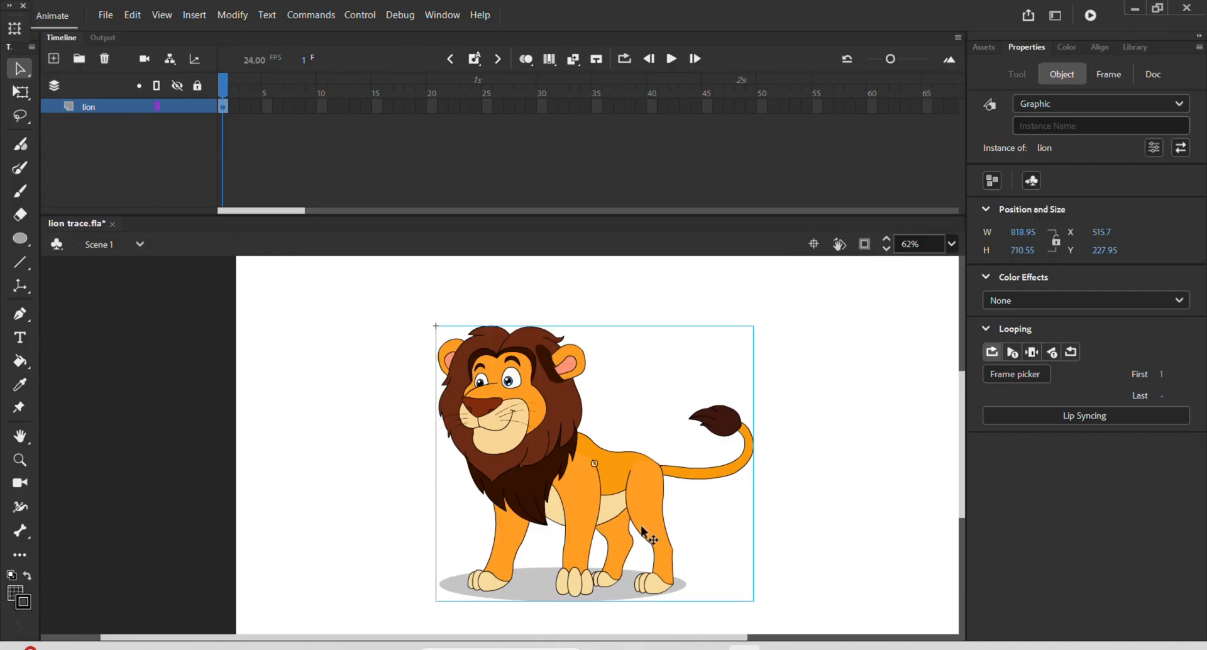
Open the lion symbol and, inside it, the near hind leg's lower-leg symbol containing the paw
scroll(690, 623, "up", 3)
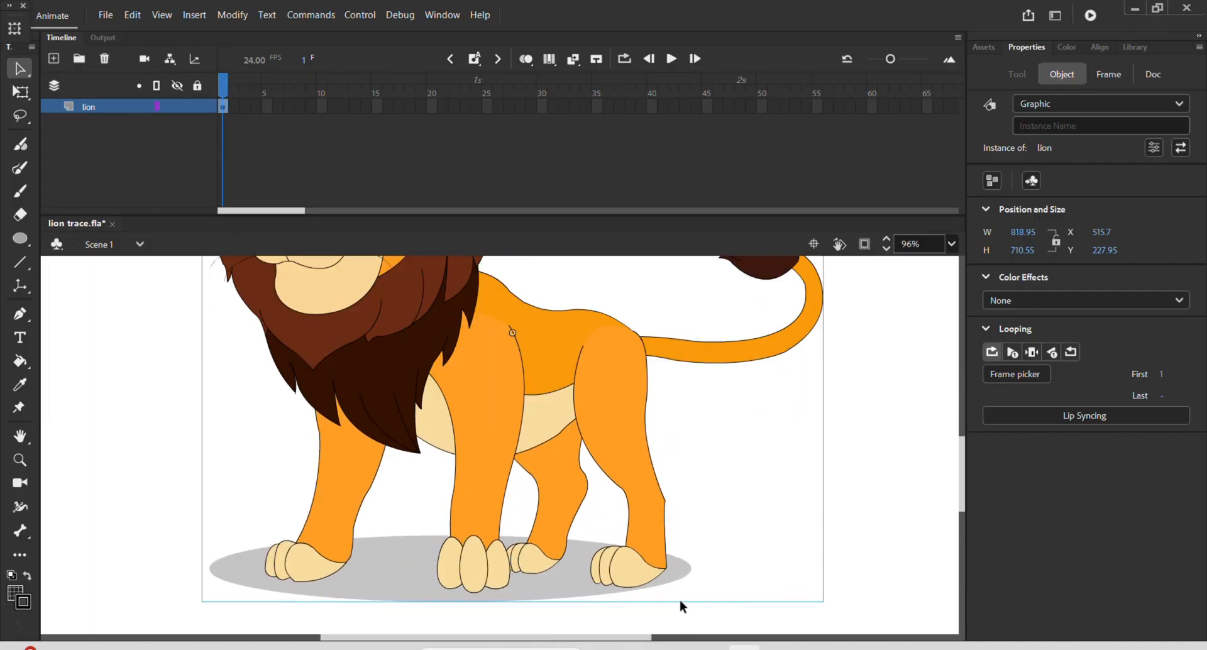
double_click(632, 548)
double_click(636, 548)
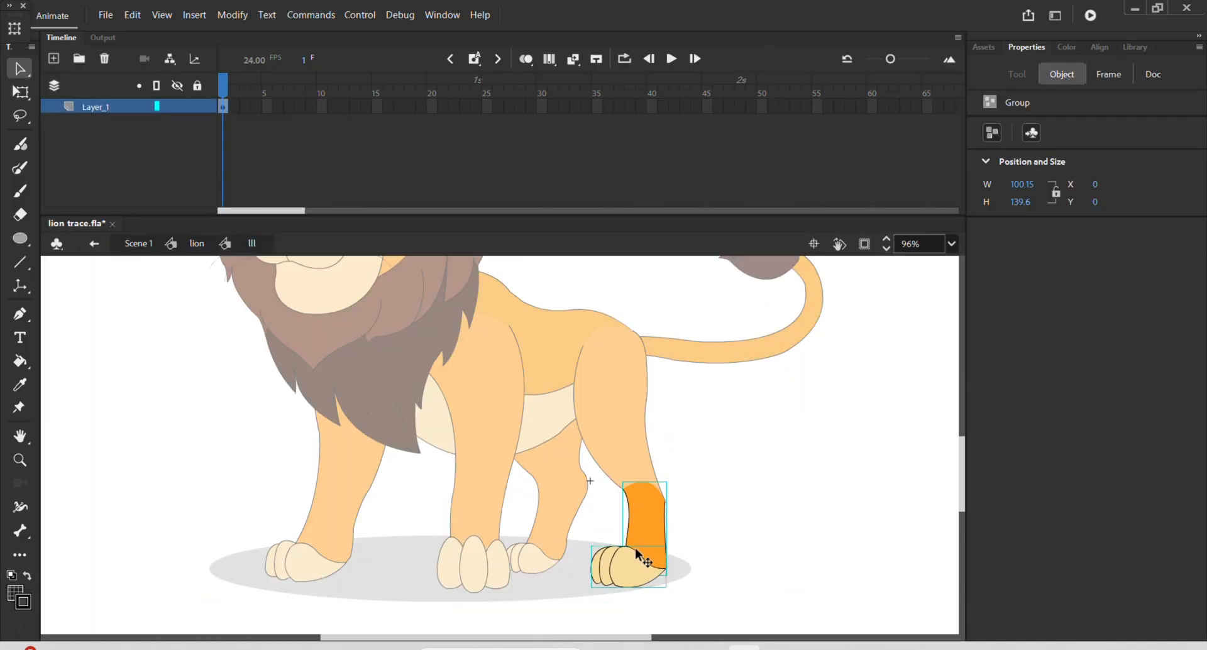
left_click(685, 535)
left_click(634, 564)
left_click(688, 529)
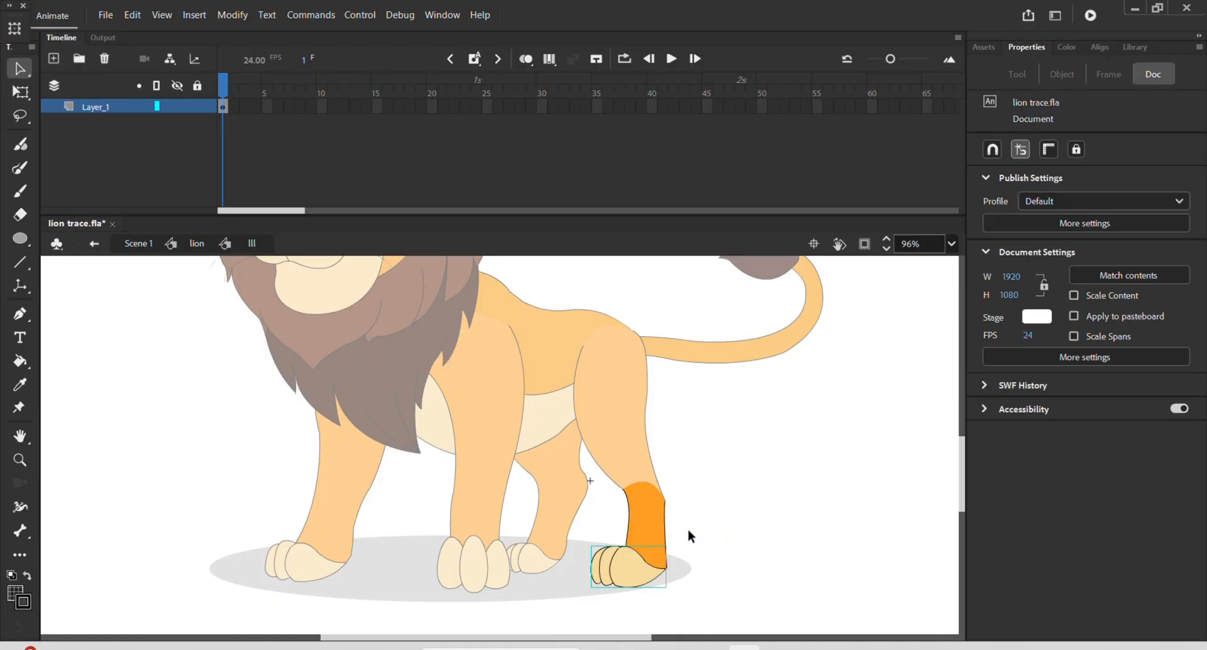
Convert the orange lower-leg group of the near hind leg into a graphic symbol named "l"
left_click(665, 534)
scroll(668, 536, "up", 4)
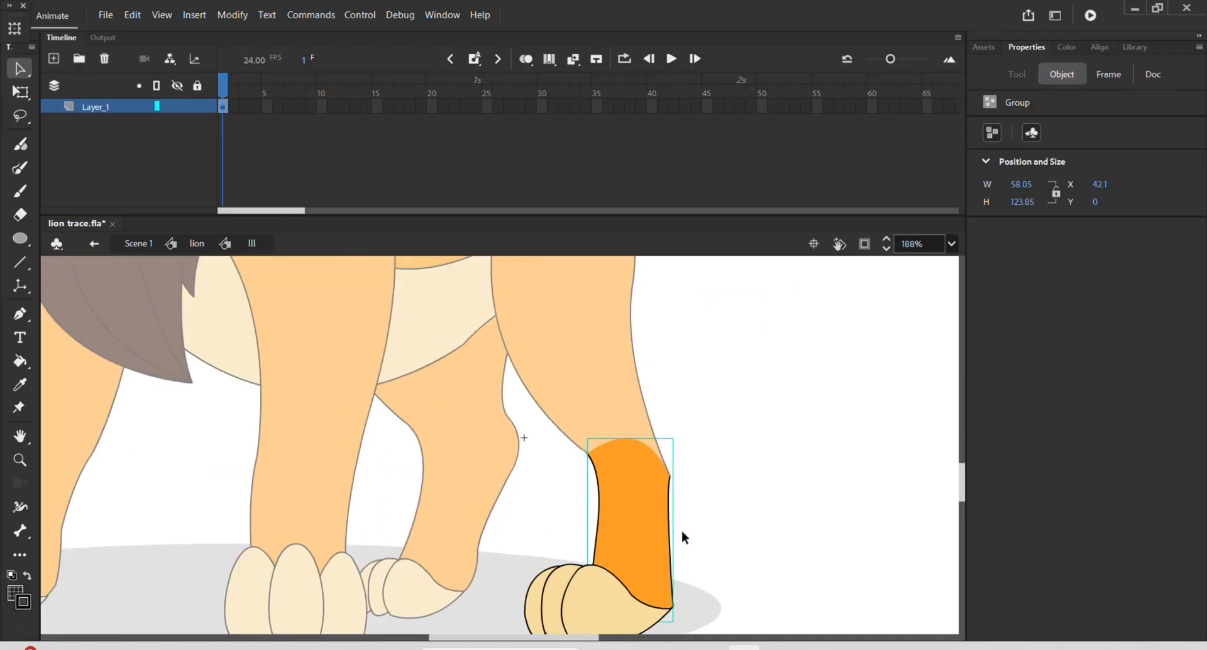
left_click(720, 534)
scroll(721, 532, "down", 1)
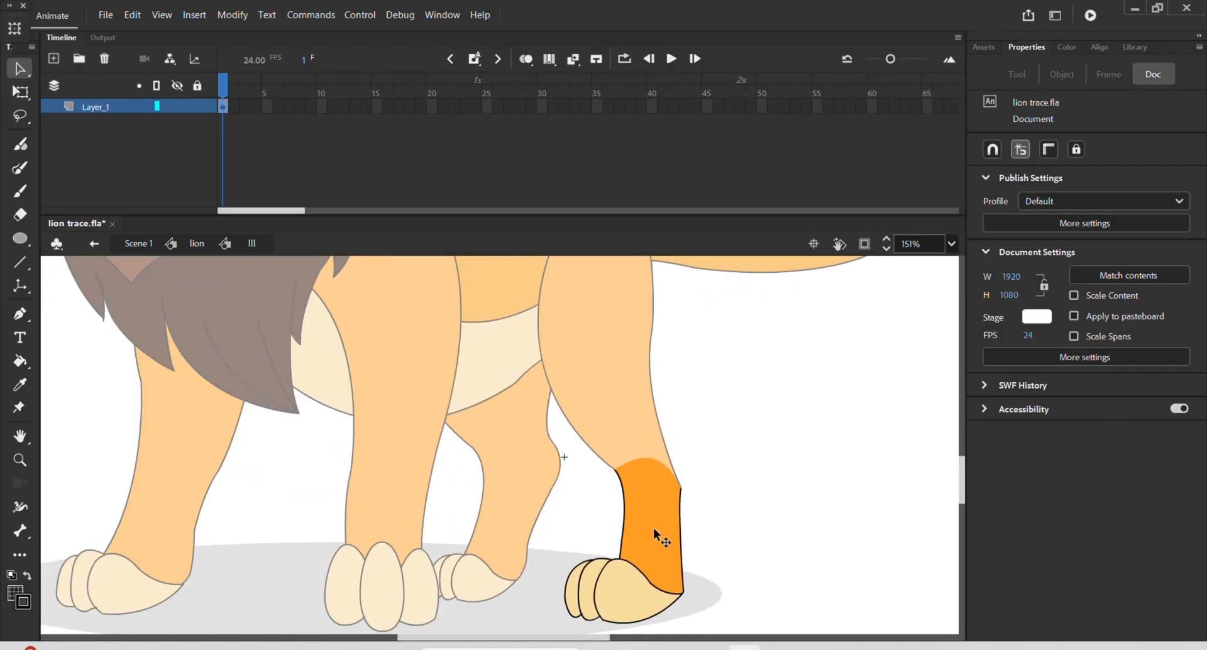
double_click(655, 530)
double_click(710, 507)
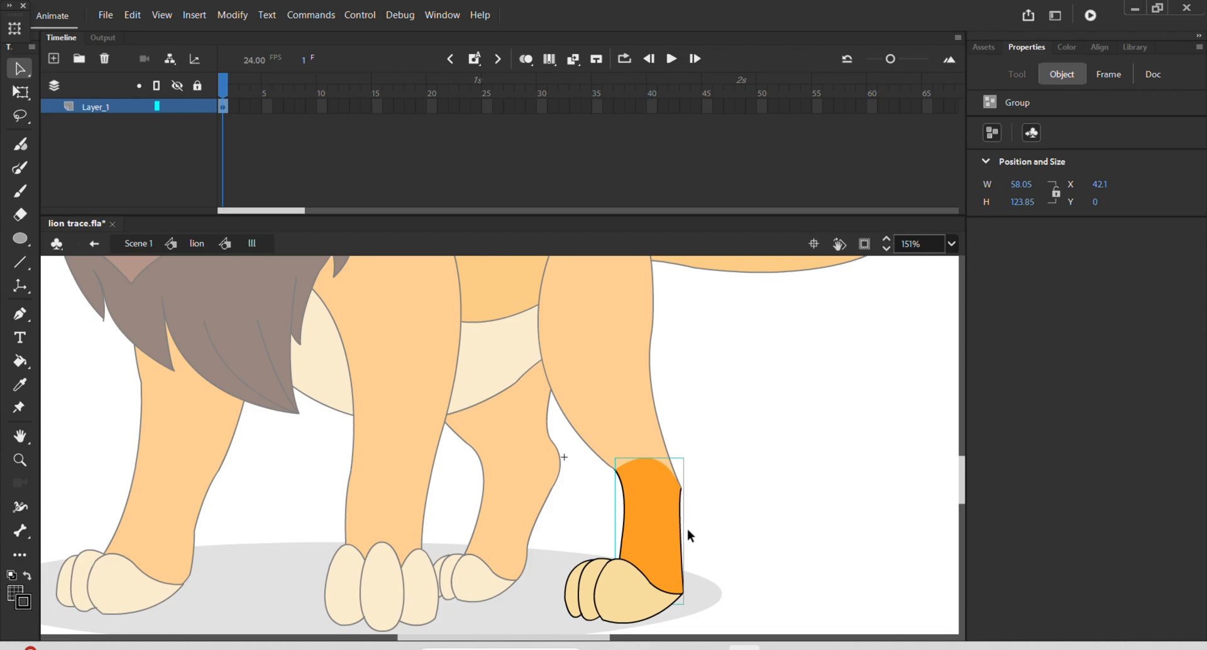
key("F8")
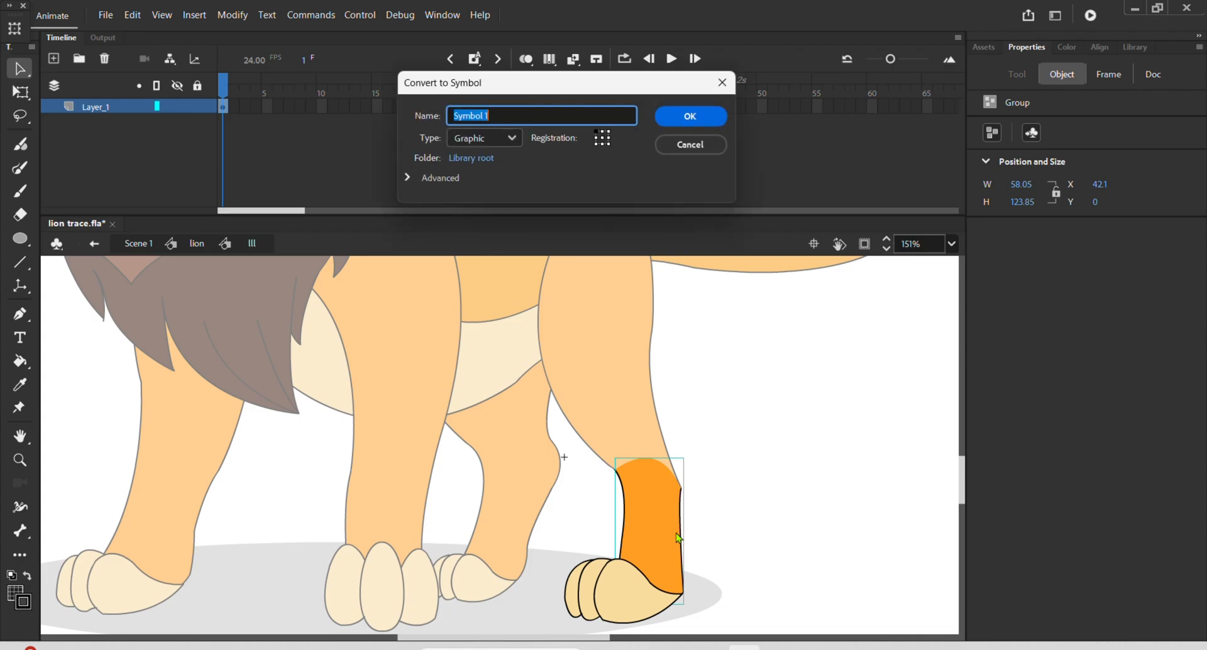
type("l")
key("Return")
Convert the near hind leg's paw group into a graphic symbol named "1 f"
left_click(607, 577)
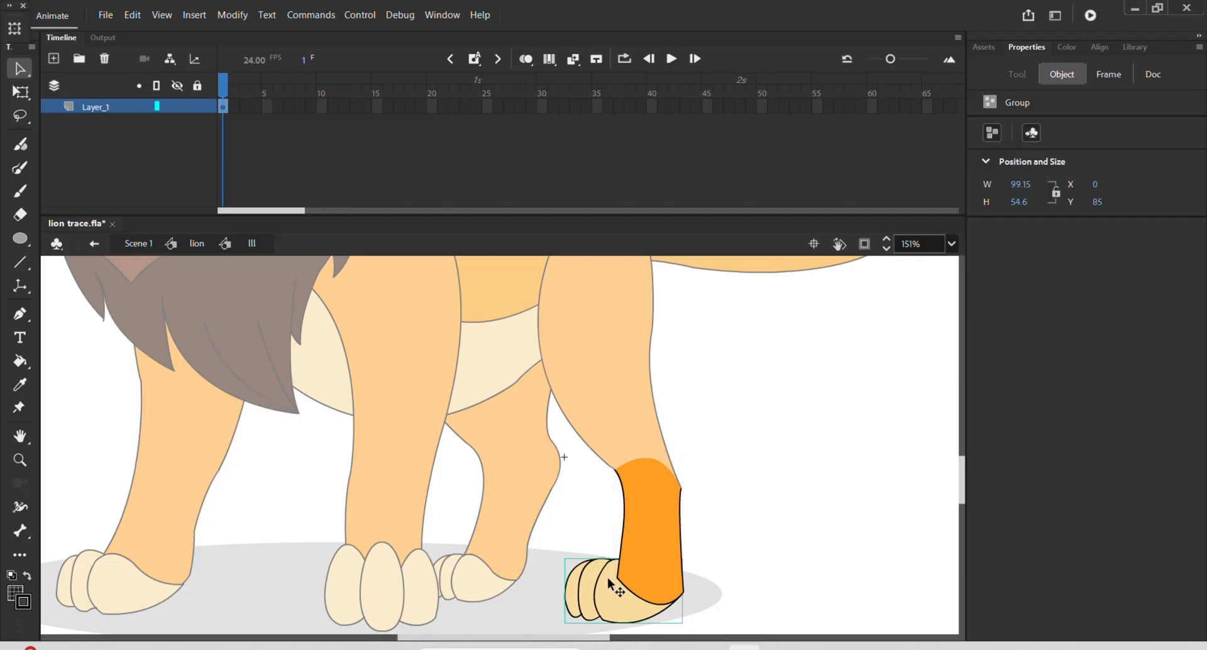
double_click(608, 577)
double_click(720, 548)
key("F8")
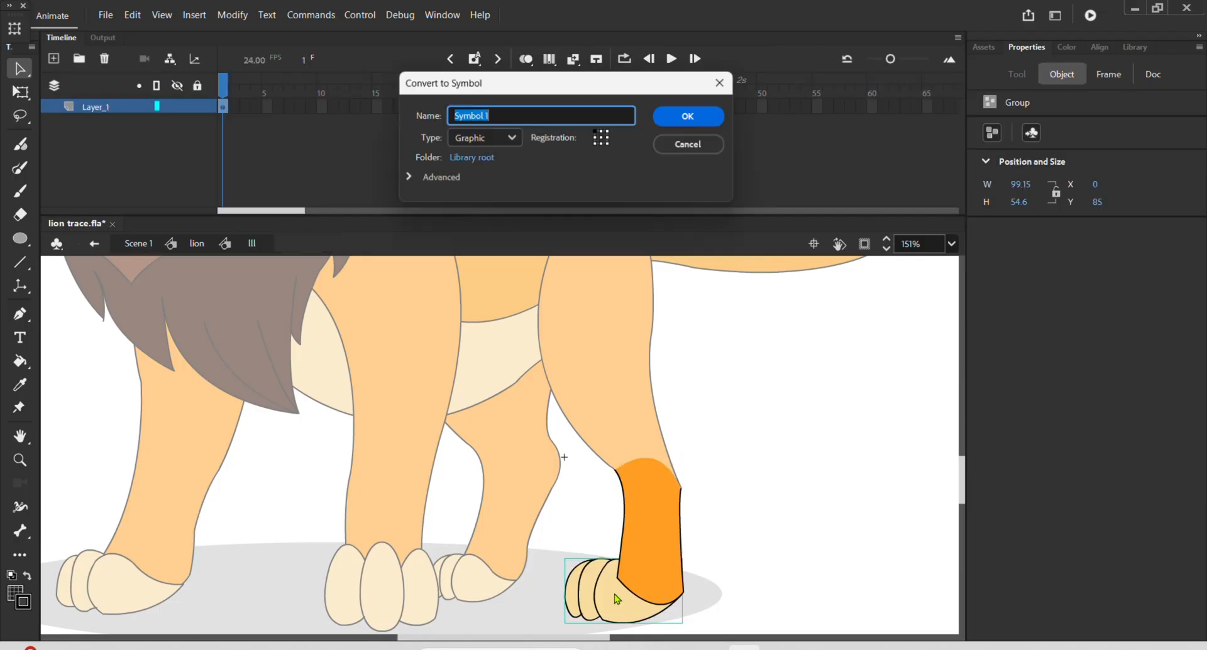
type("lf")
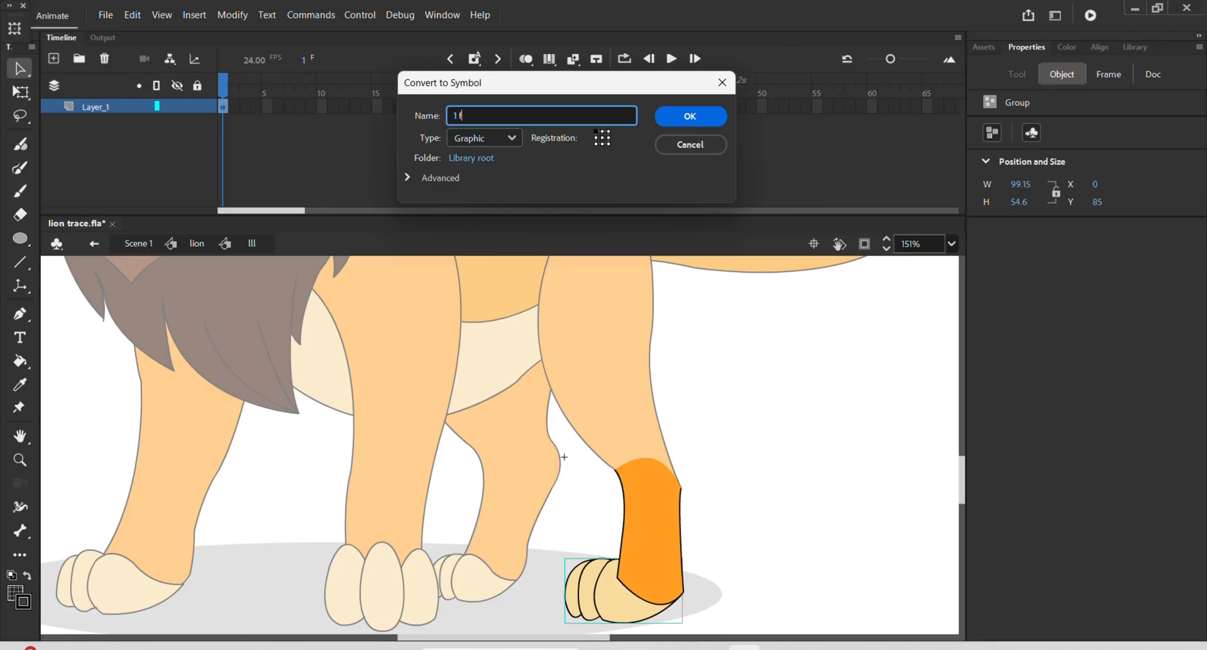
key("Return")
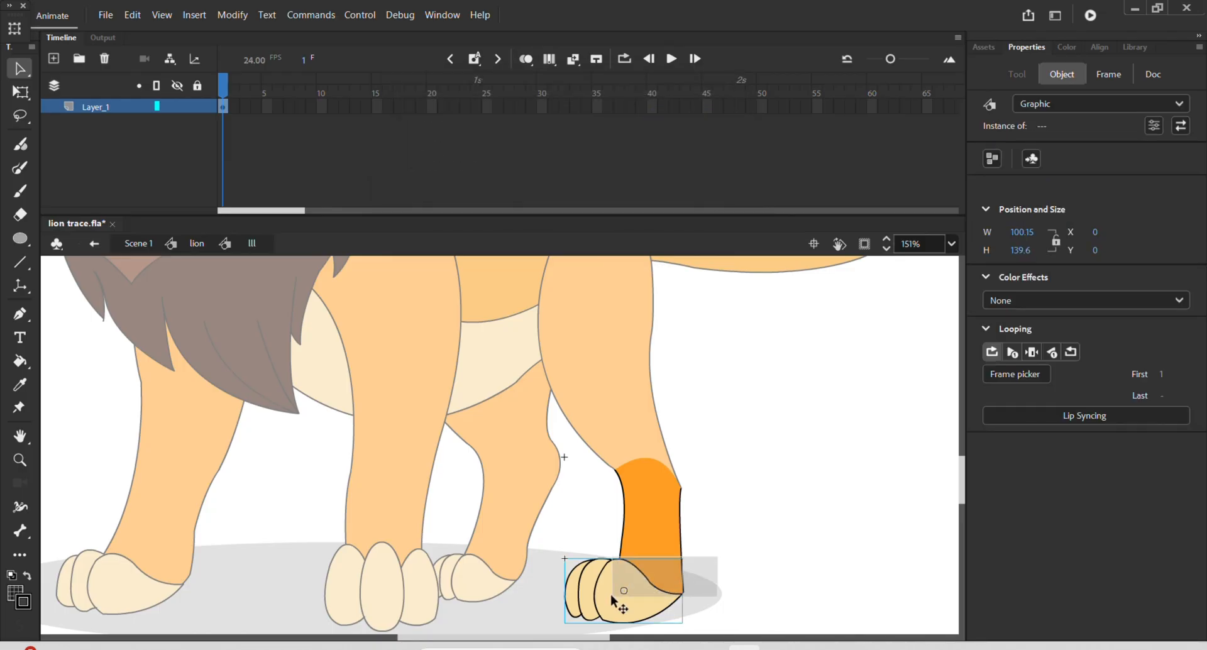
Distribute the near hind leg's orange lower-leg and paw symbols to separate layers
left_click(633, 576, "shift")
right_click(634, 576)
left_click(744, 443)
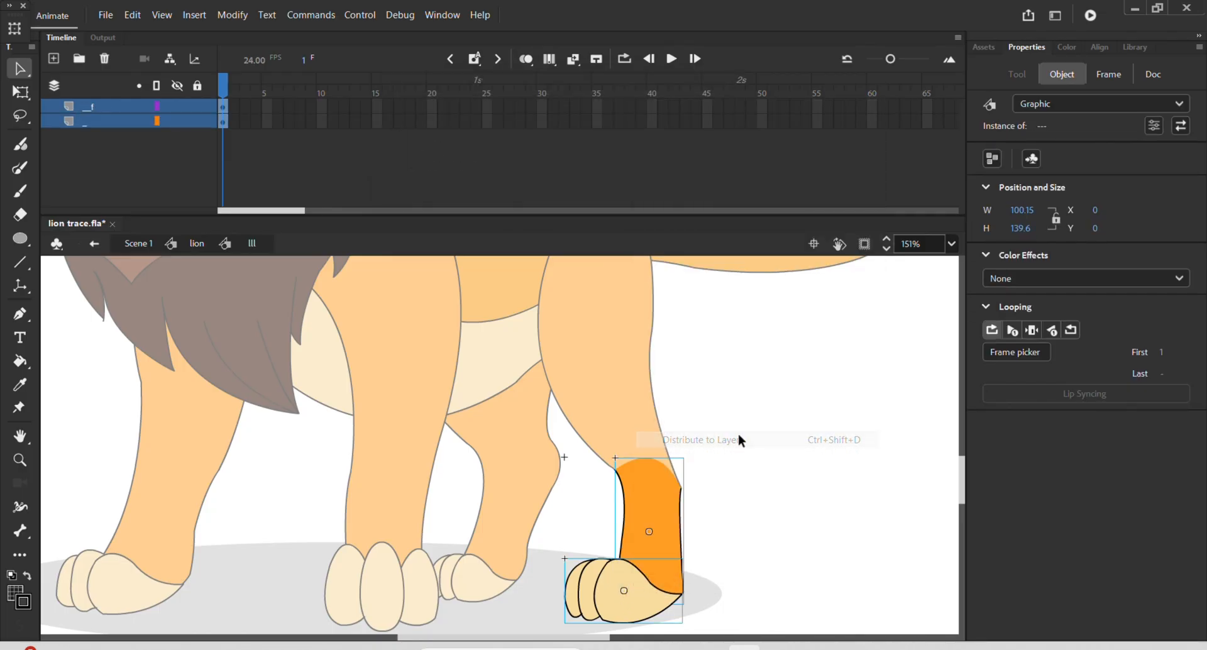
left_click(707, 378)
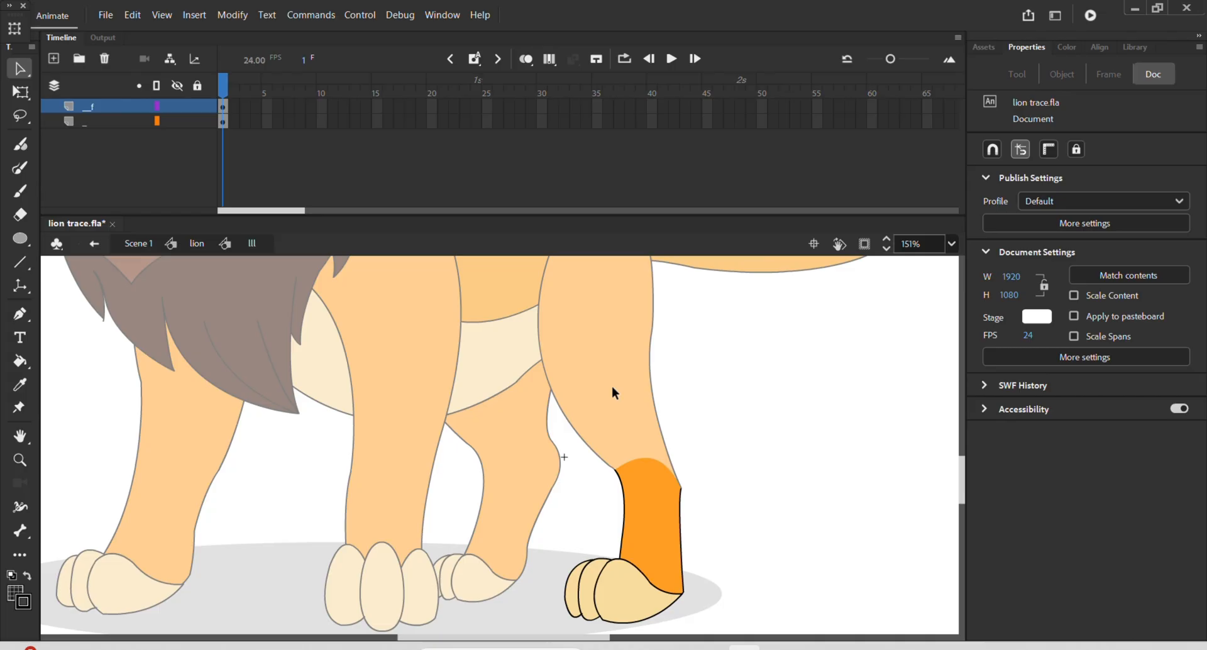
Open the far hind leg's lower-leg symbol and convert its orange group into a graphic symbol named "2"
double_click(507, 423)
double_click(498, 506)
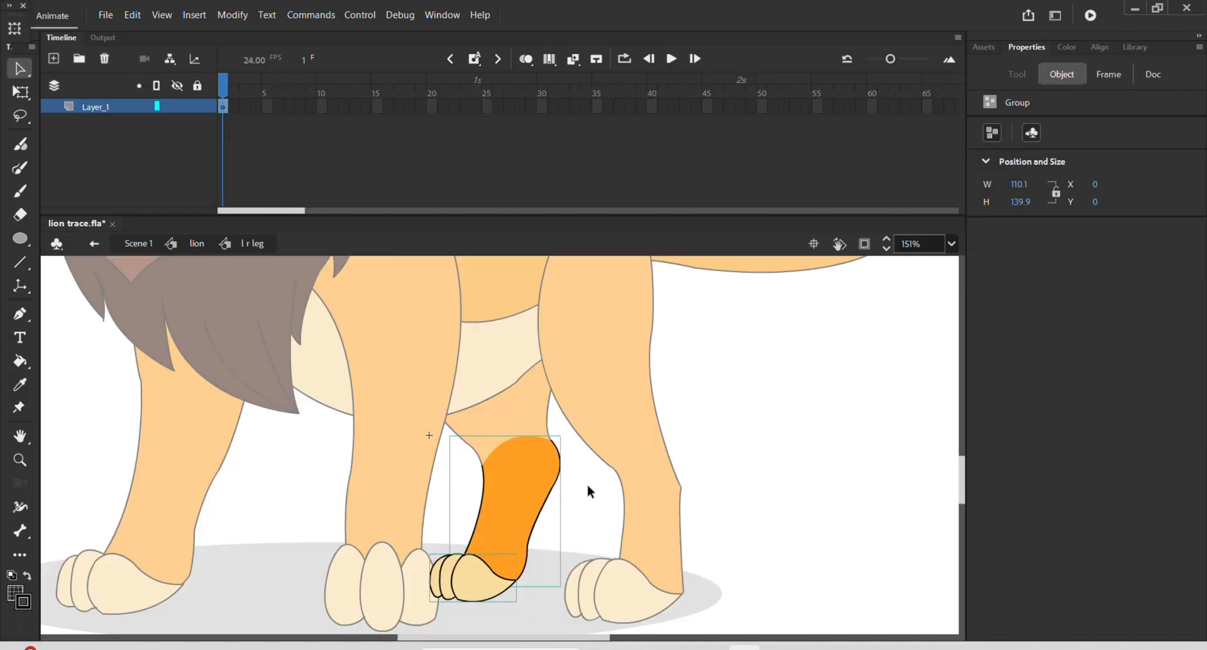
left_click(590, 492)
left_click(545, 493)
key("F8")
type("2")
key("Return")
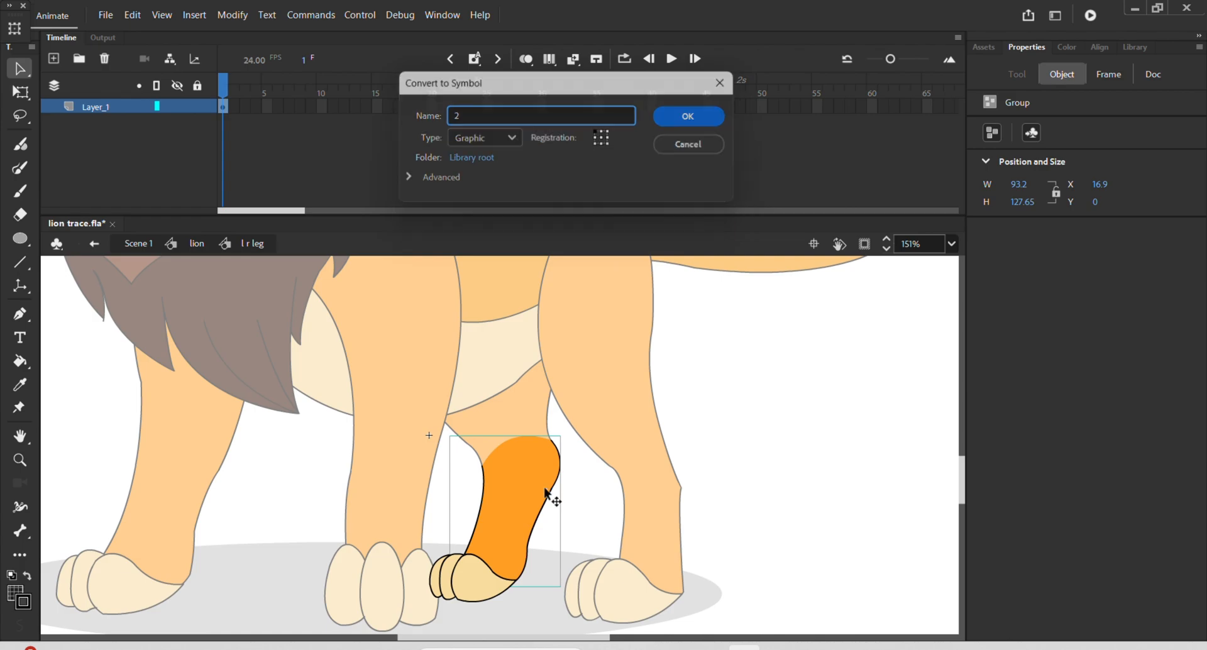
Convert the far hind paw into a graphic symbol named "2f" and distribute it and the orange piece to separate layers
left_click(479, 595)
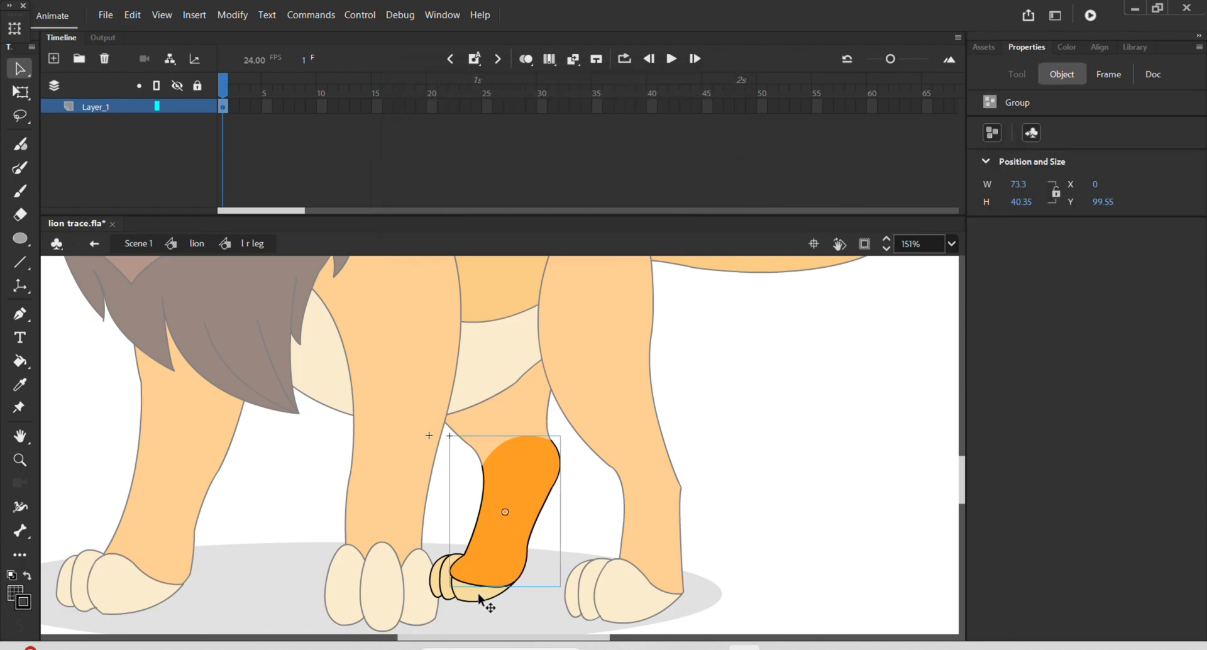
key("F8")
type("2")
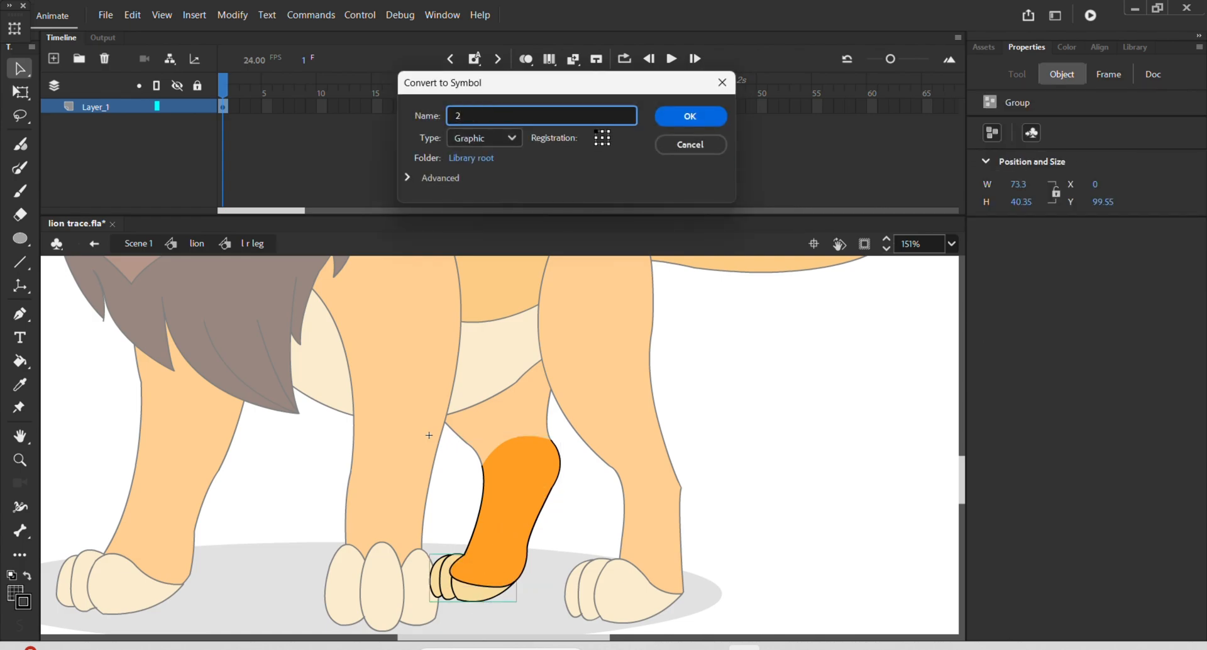
type("f")
key("Return")
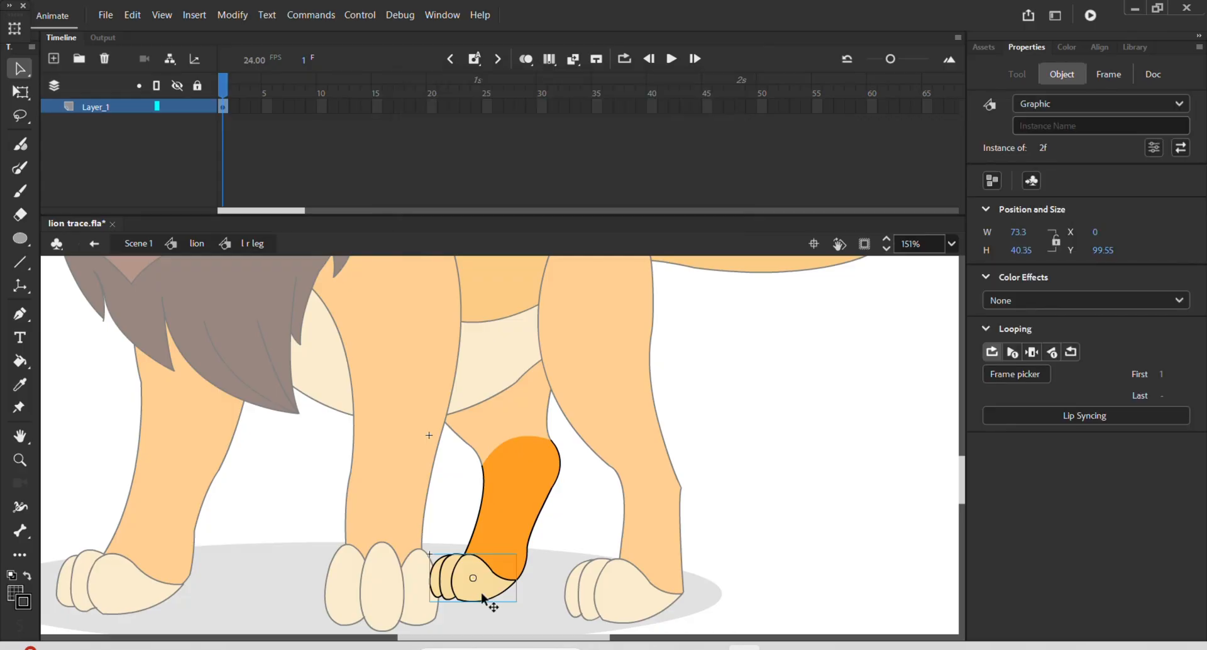
left_click(473, 568, "shift")
right_click(504, 560)
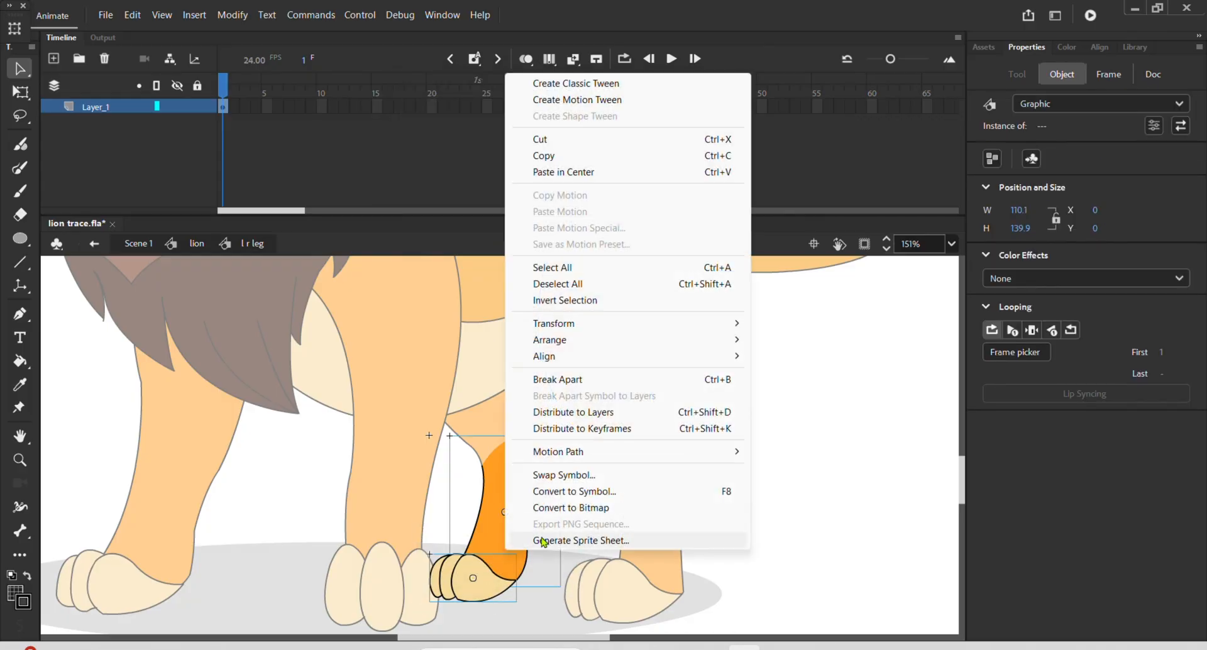
left_click(593, 414)
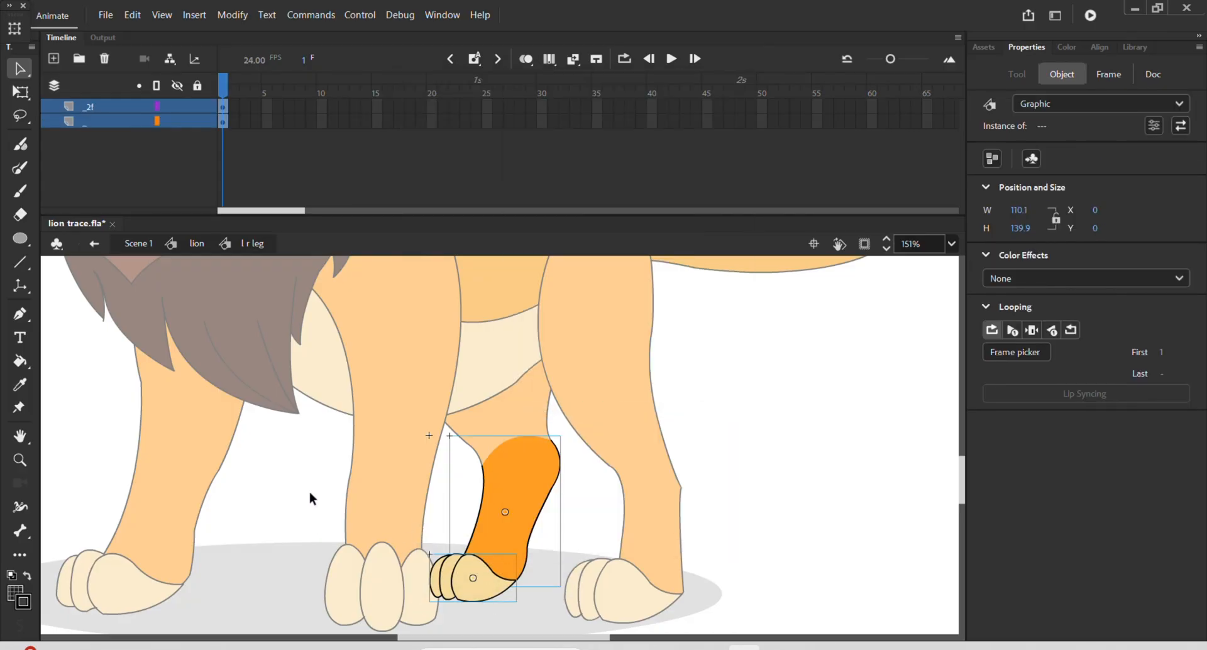
Open the near front leg's lower-leg symbol and convert its orange group into a graphic symbol named "3"
double_click(405, 574)
left_click(405, 575)
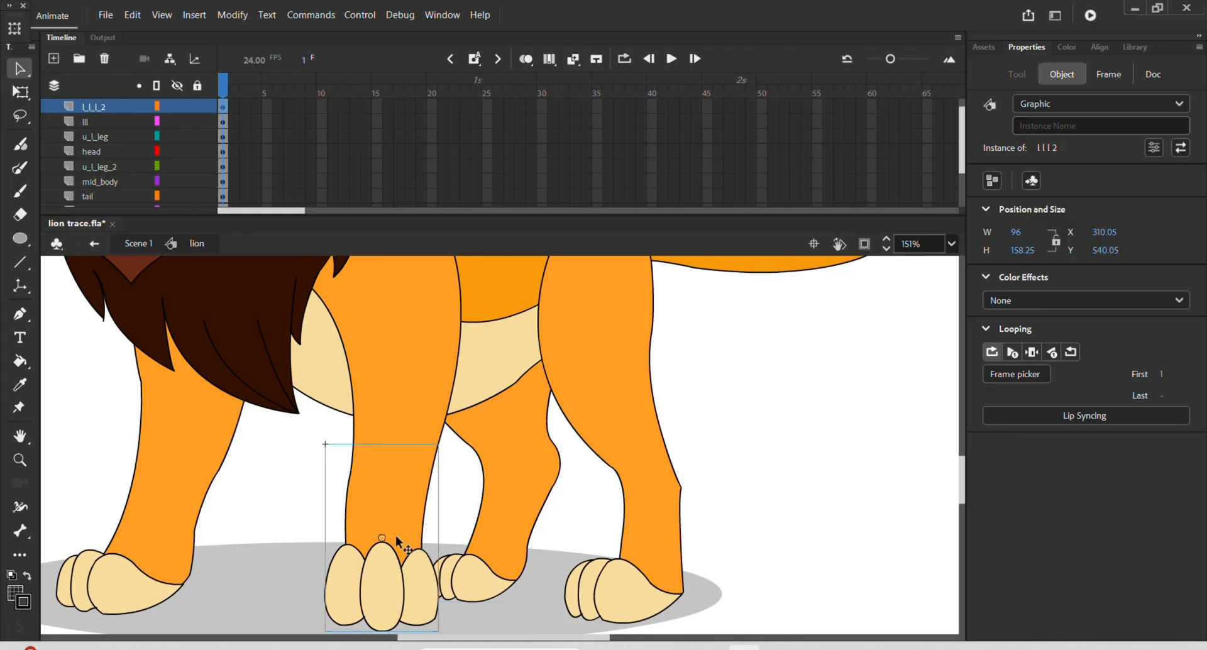
double_click(398, 541)
left_click(432, 493)
left_click(411, 498)
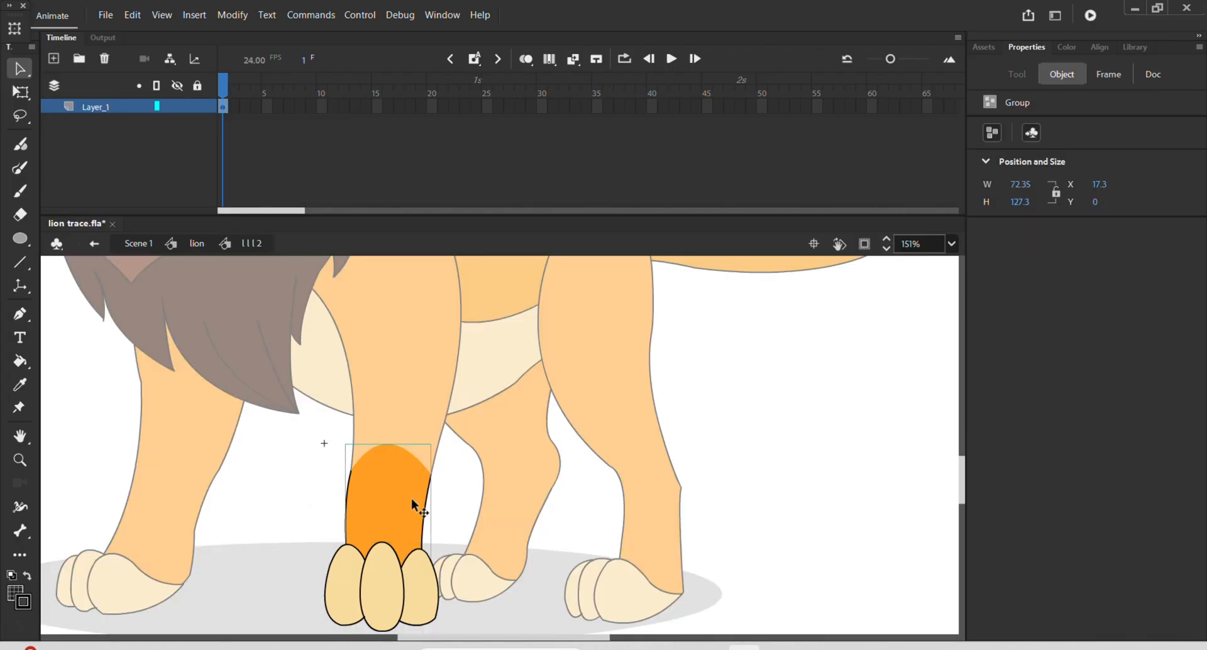
key("F8")
type("3")
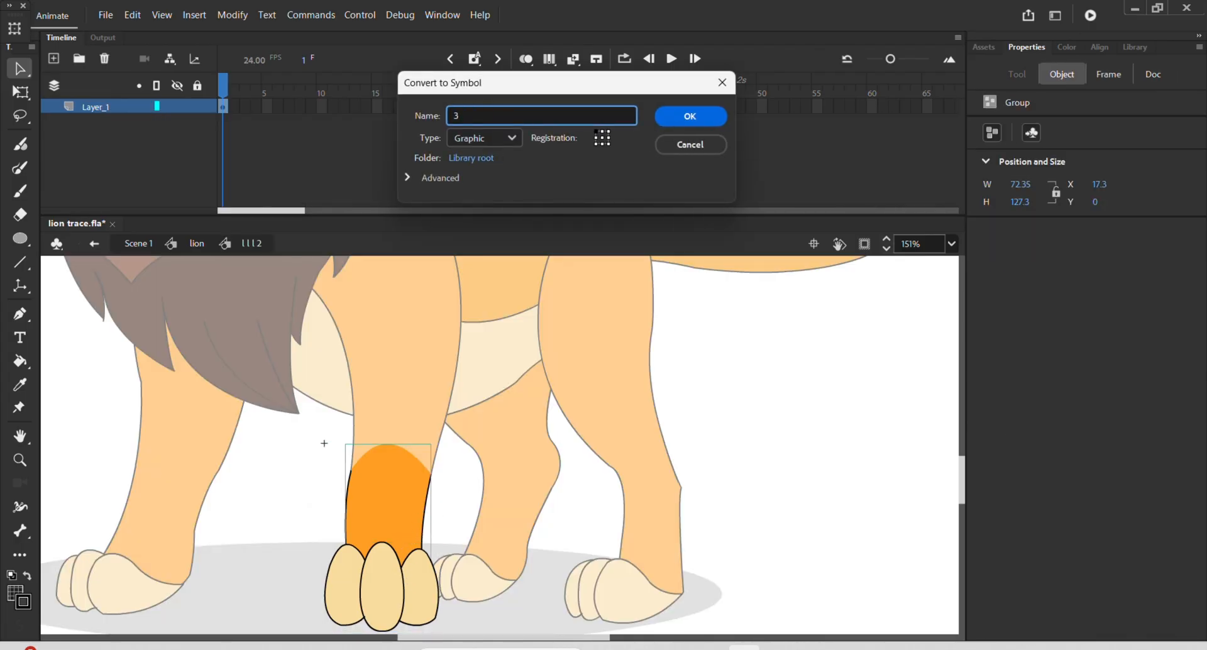
key("Return")
Convert the near front paw into a graphic symbol named "3 f" and distribute it and the orange piece to separate layers
left_click(413, 607)
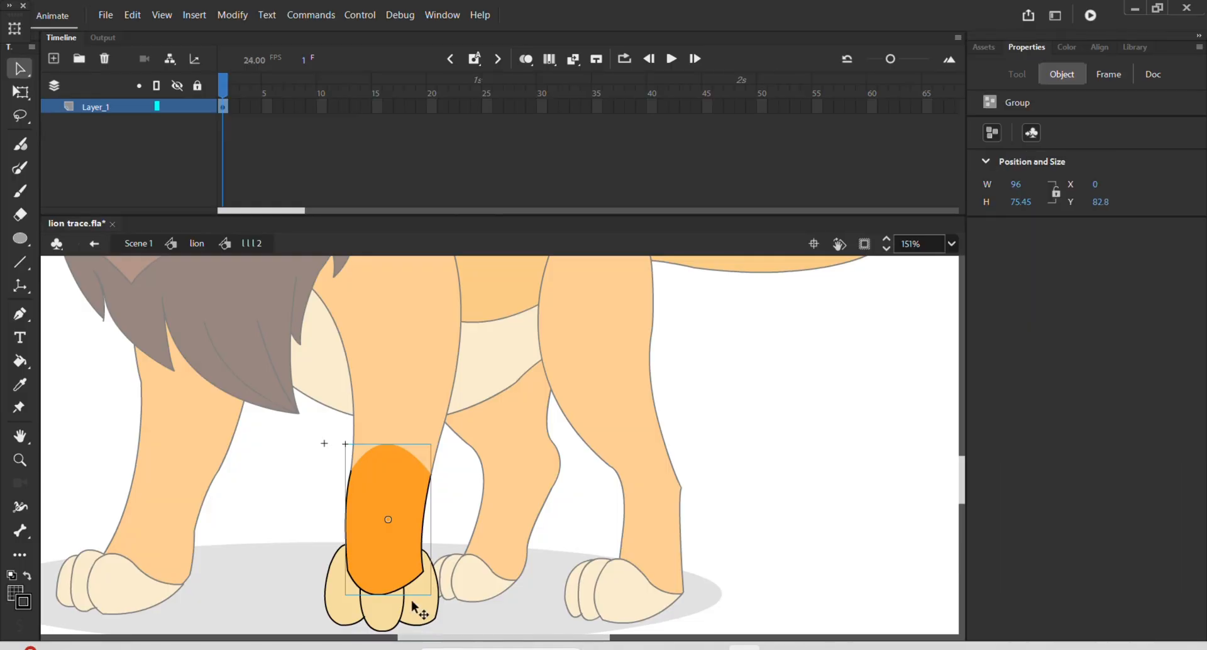
key("F8")
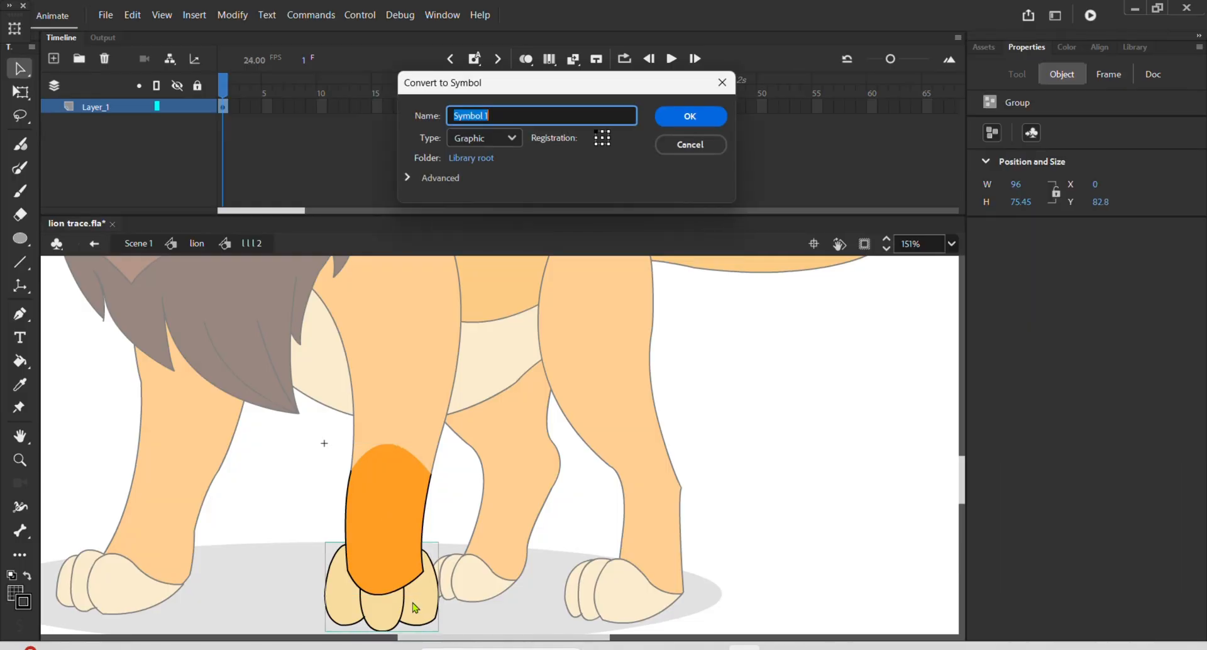
type("3f")
key("Return")
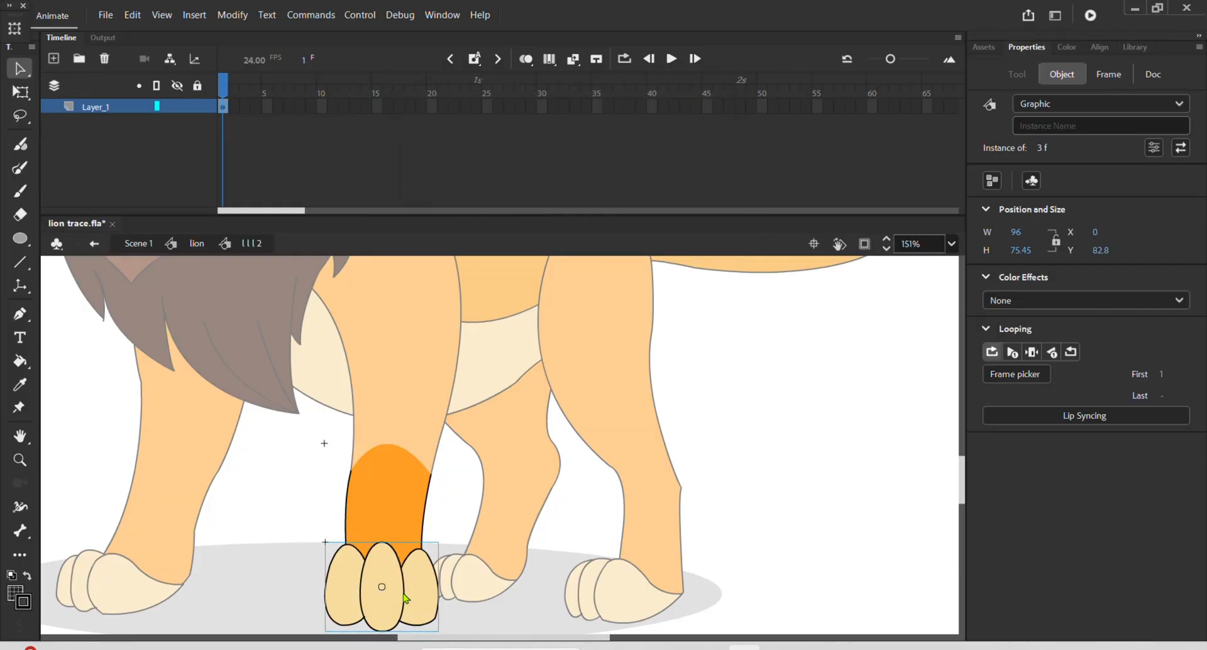
left_click(420, 526, "shift")
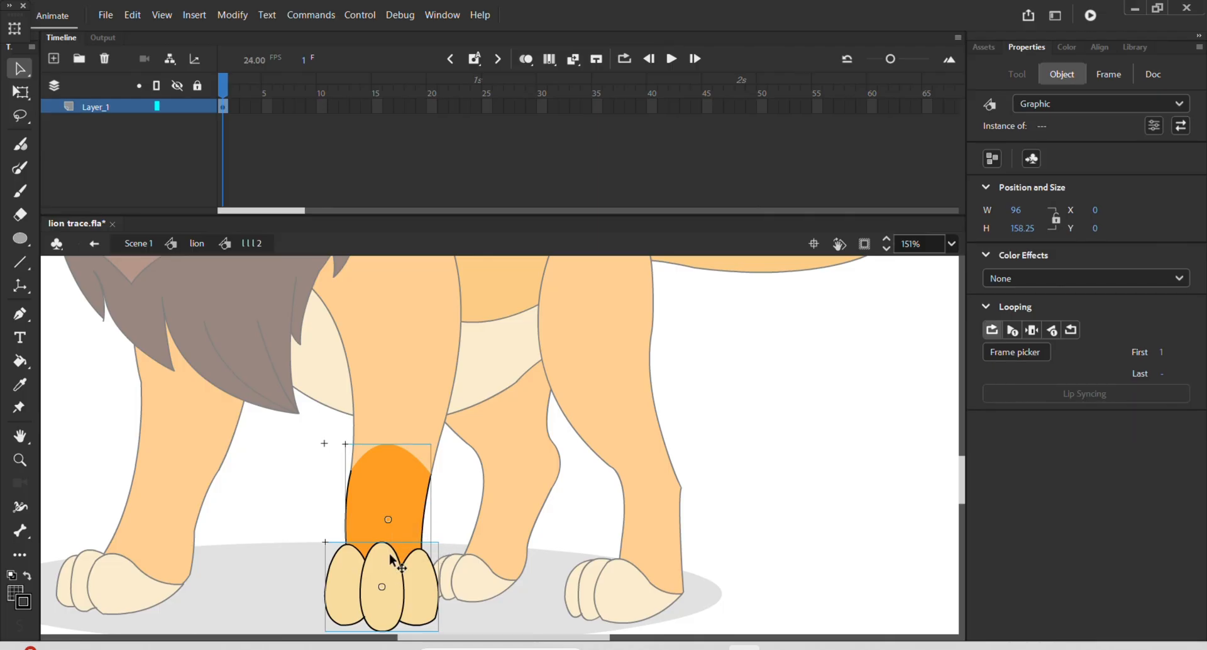
right_click(390, 553)
left_click(497, 408)
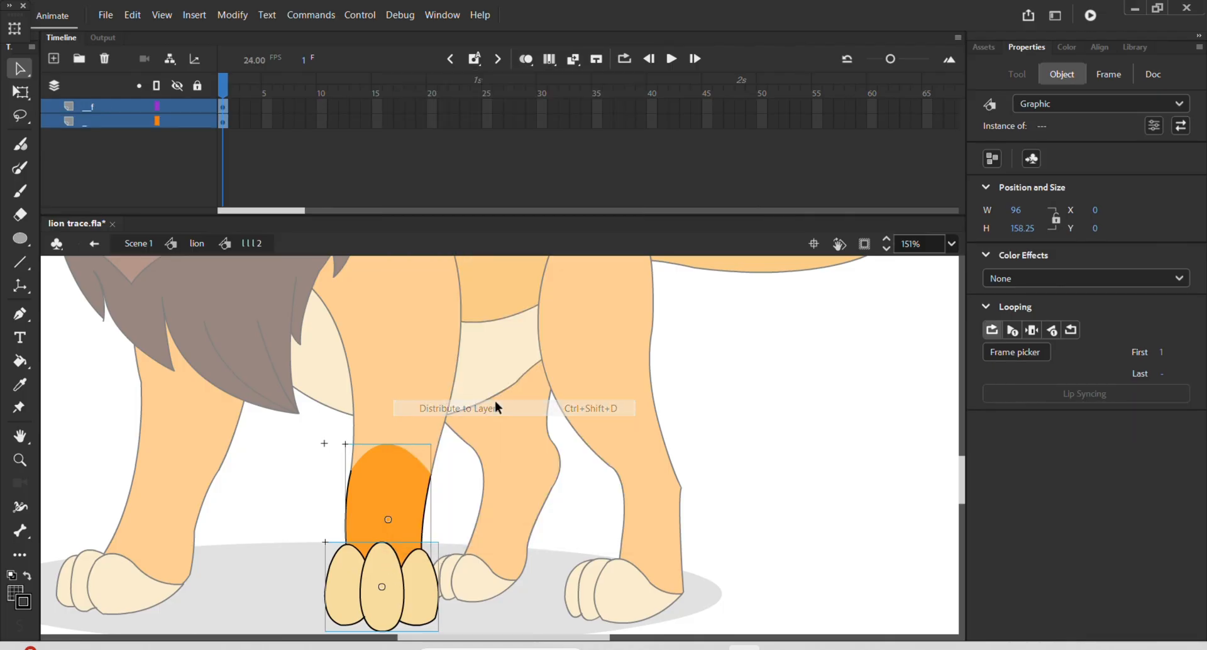
Open the far front leg's lower-leg symbol and convert its orange group into a graphic symbol named "4"
double_click(272, 471)
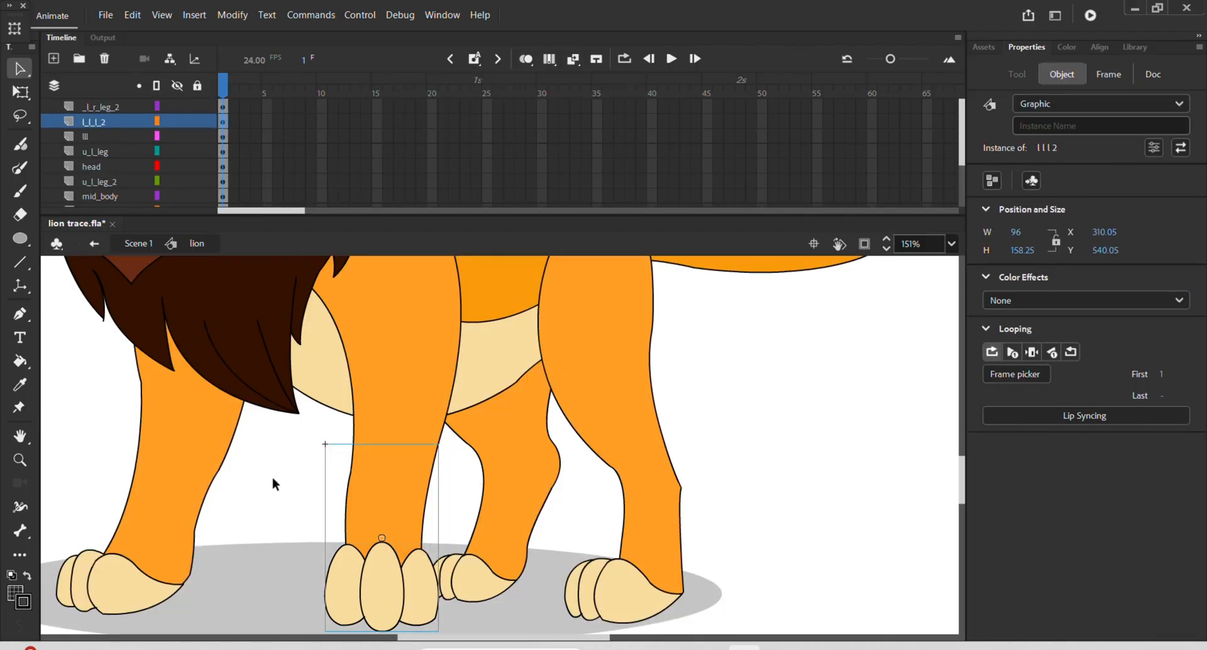
left_click_drag(303, 476, 542, 432)
double_click(407, 473)
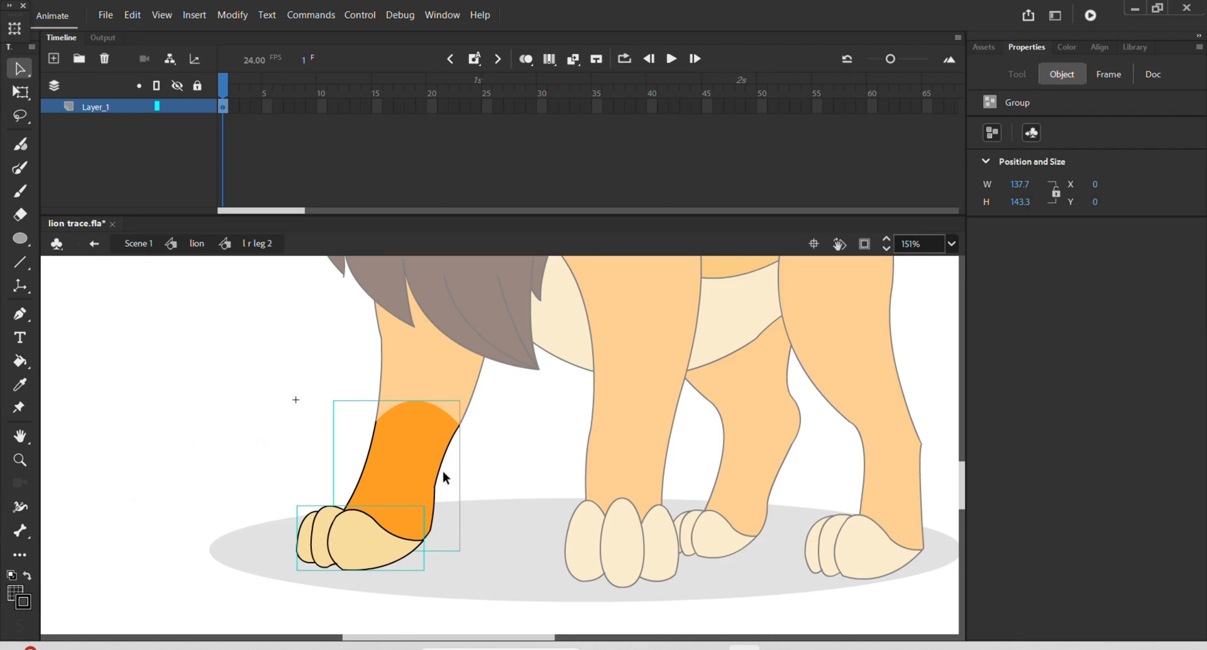
left_click(444, 477)
left_click(438, 471)
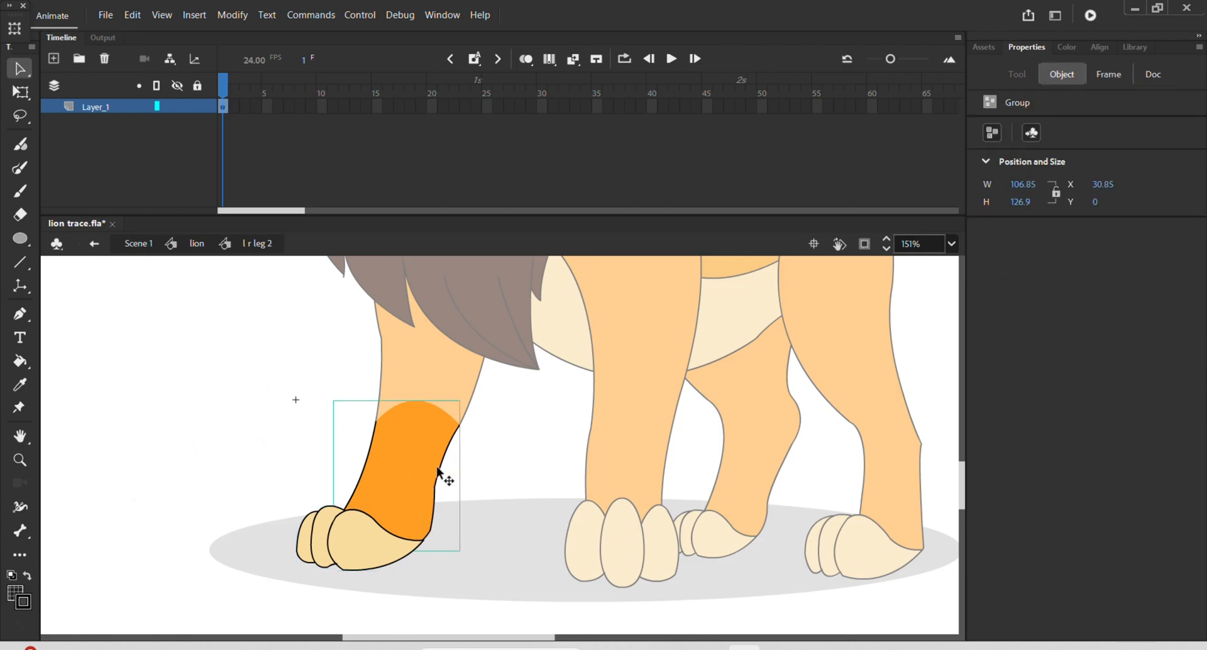
key("F8")
type("4")
key("Return")
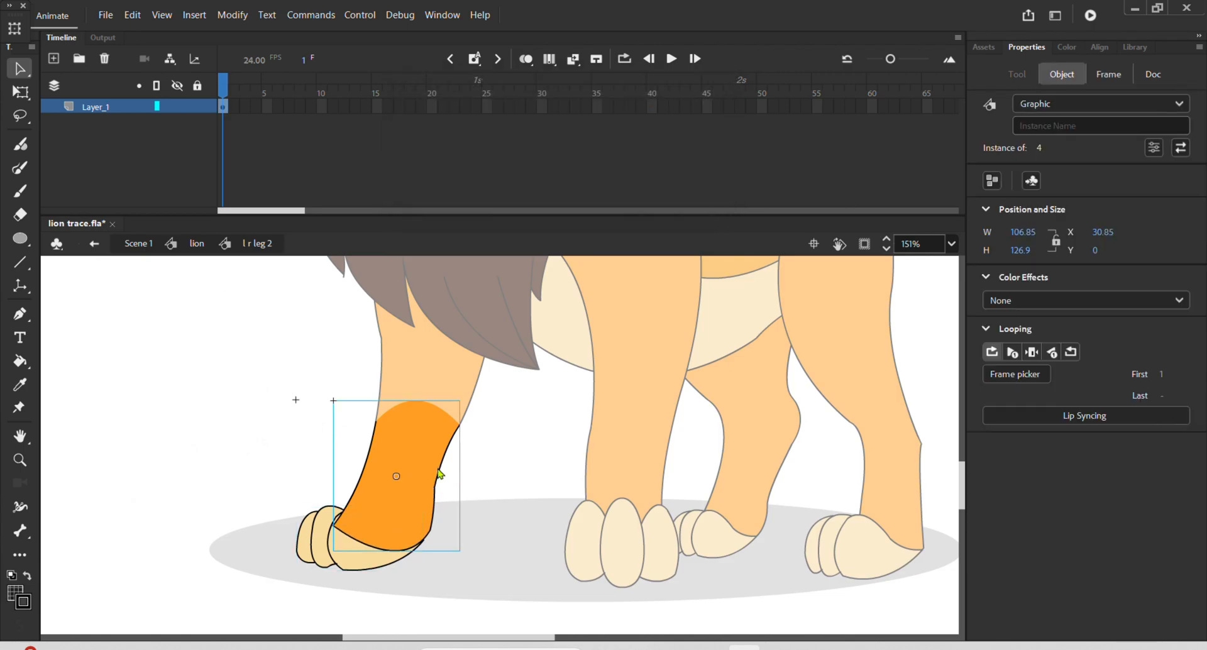
Convert the far front paw into a graphic symbol named "4 f" and distribute it and the orange piece to separate layers
left_click(353, 568)
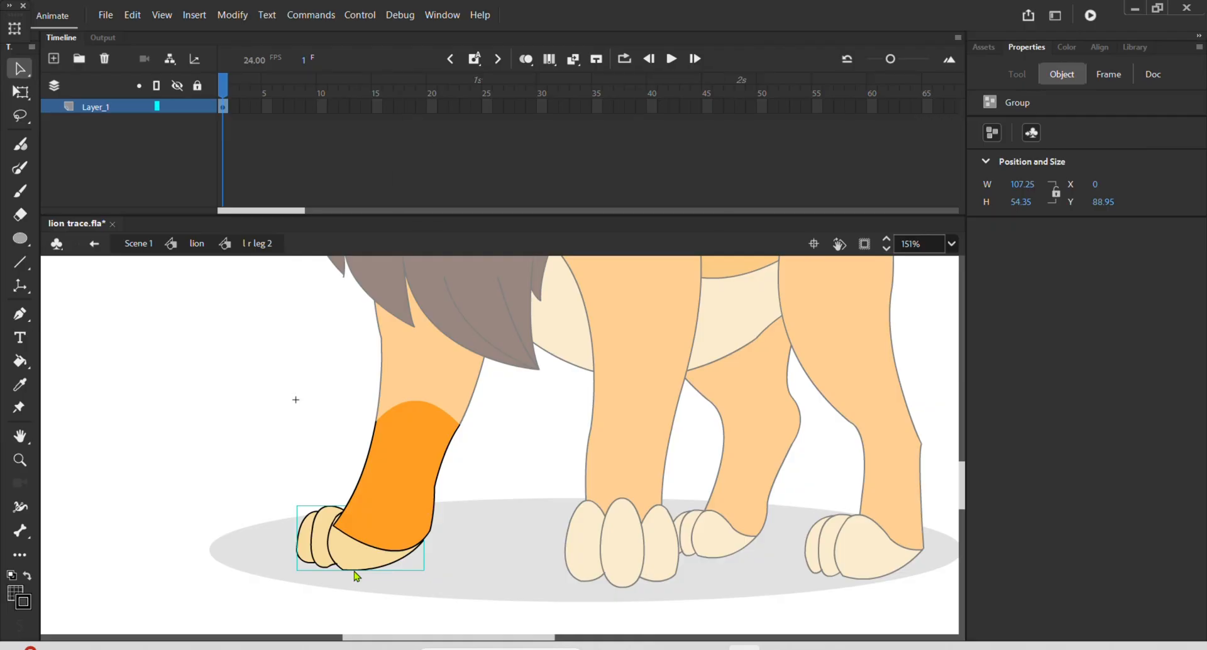
key("F8")
type("4 f")
key("Return")
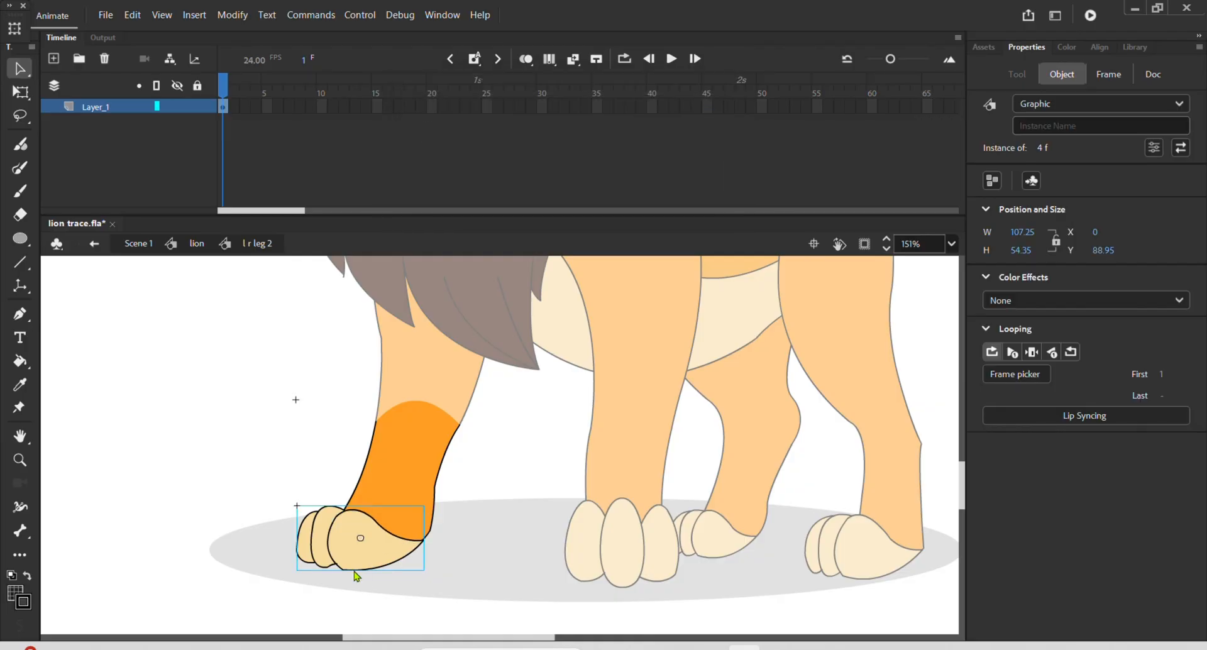
left_click(383, 517, "shift")
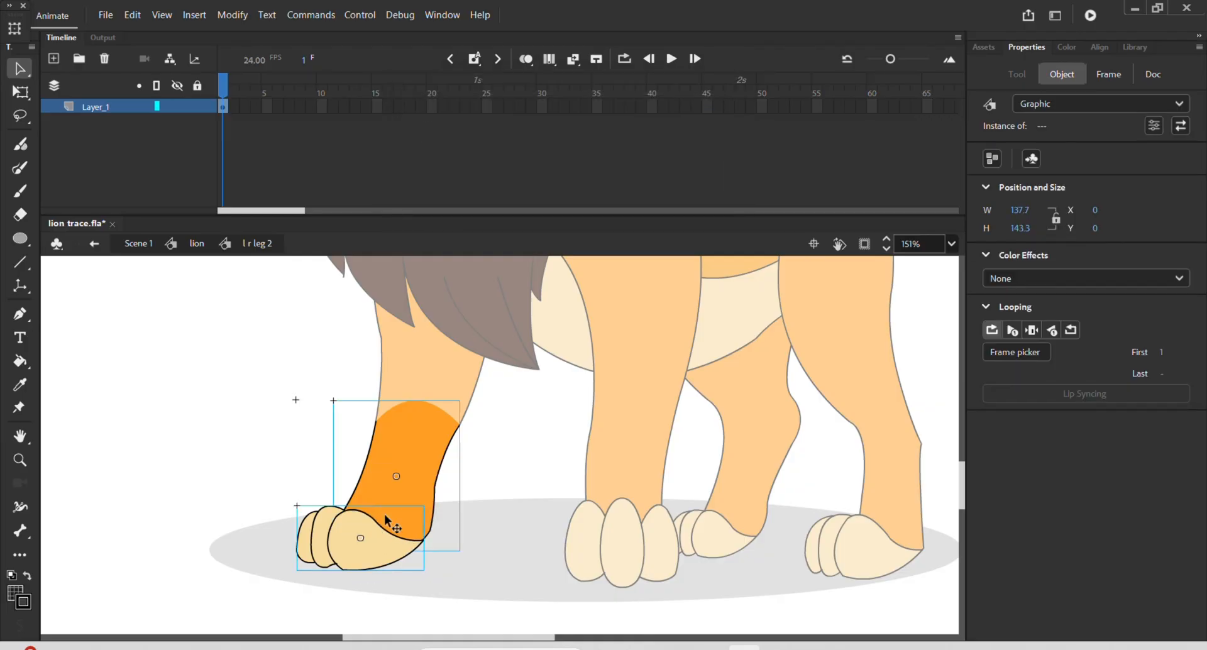
right_click(383, 514)
left_click(428, 453)
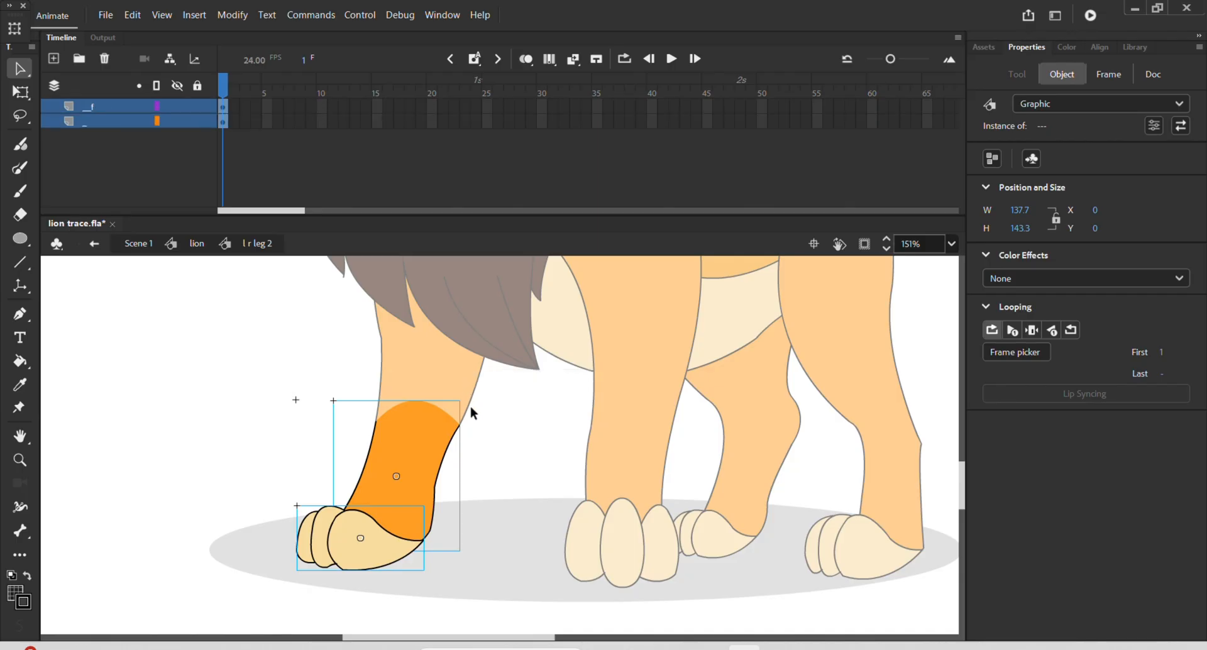
Leave the far front leg and lion symbols to return to the main scene, and select the whole lion
scroll(501, 465, "down", 3)
double_click(850, 432)
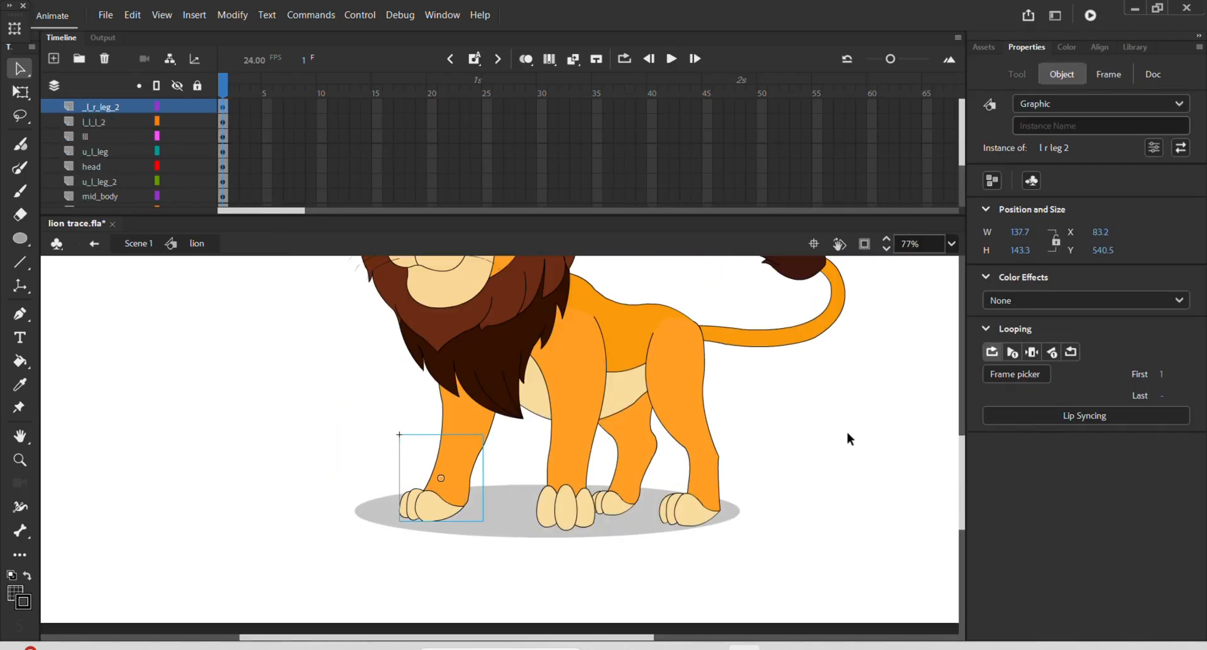
scroll(735, 579, "down", 2)
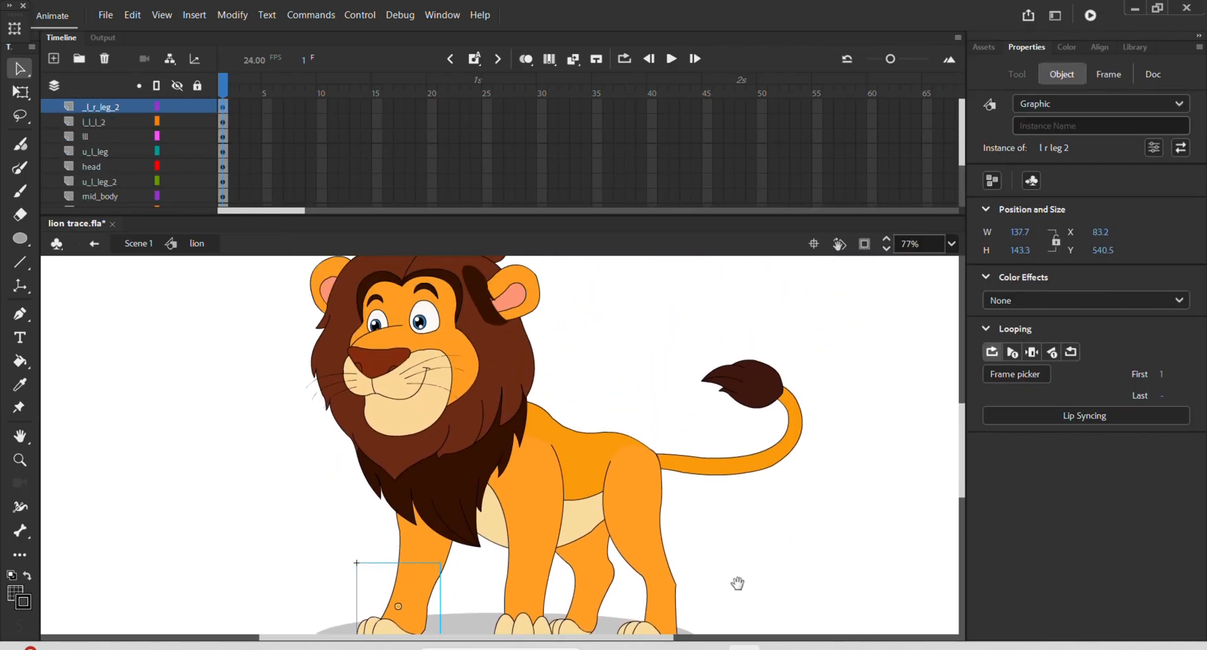
scroll(681, 551, "down", 3)
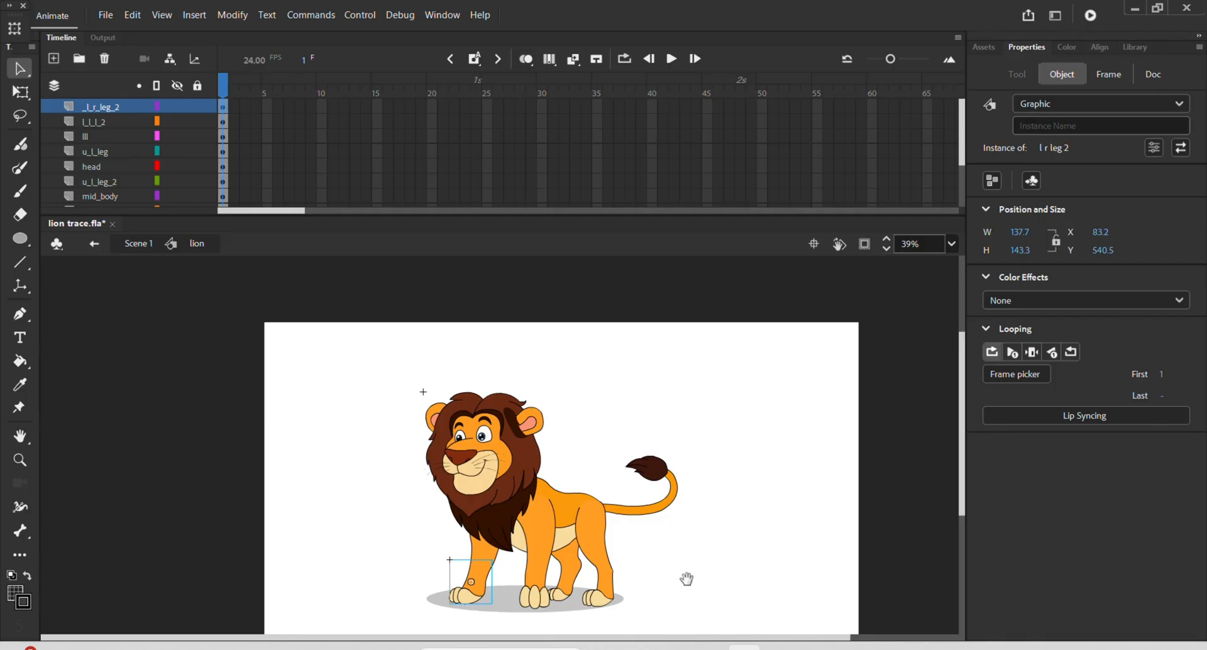
left_click_drag(687, 578, 601, 541)
double_click(602, 540)
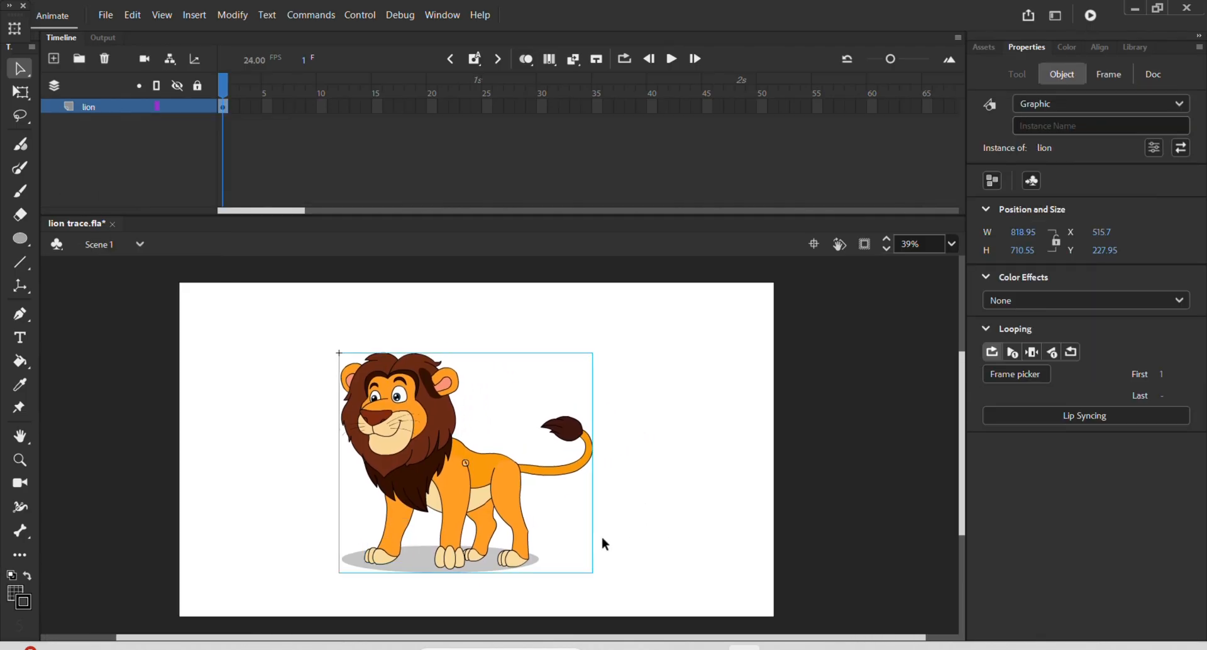
left_click(369, 332)
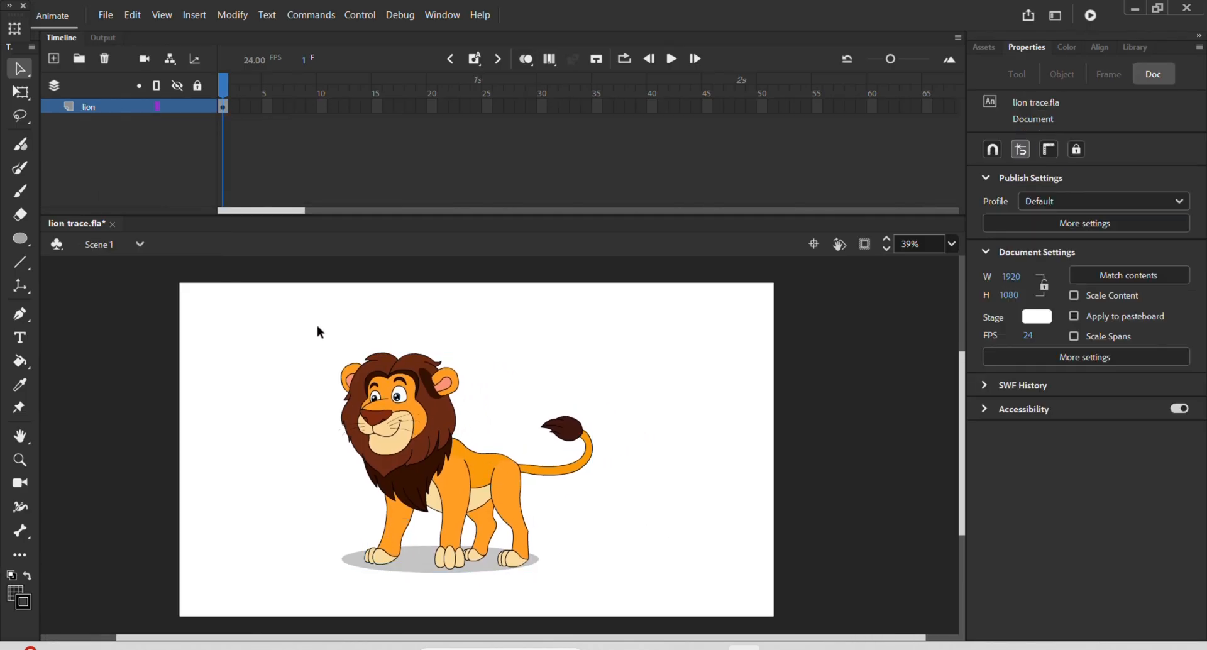
left_click(440, 405)
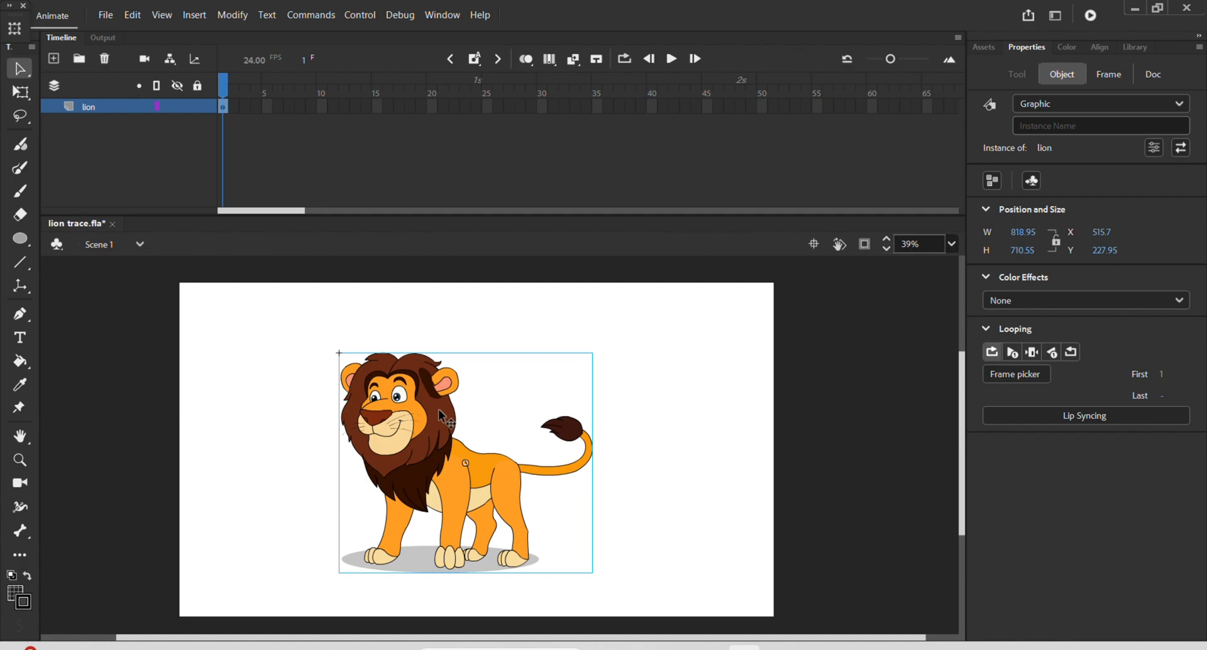
Open the lion symbol and pull the head, mid body, tail and upper-leg pieces apart to test that they move separately
double_click(439, 409)
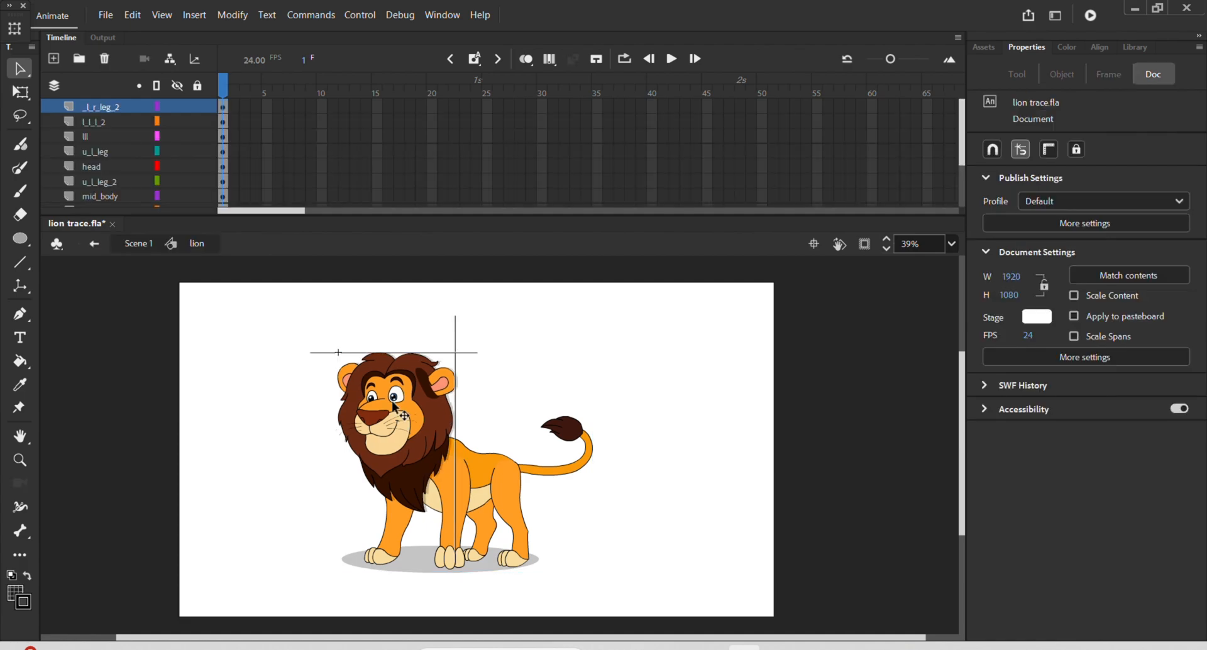
left_click_drag(439, 408, 345, 398)
left_click_drag(451, 452, 493, 360)
left_click_drag(588, 454, 658, 448)
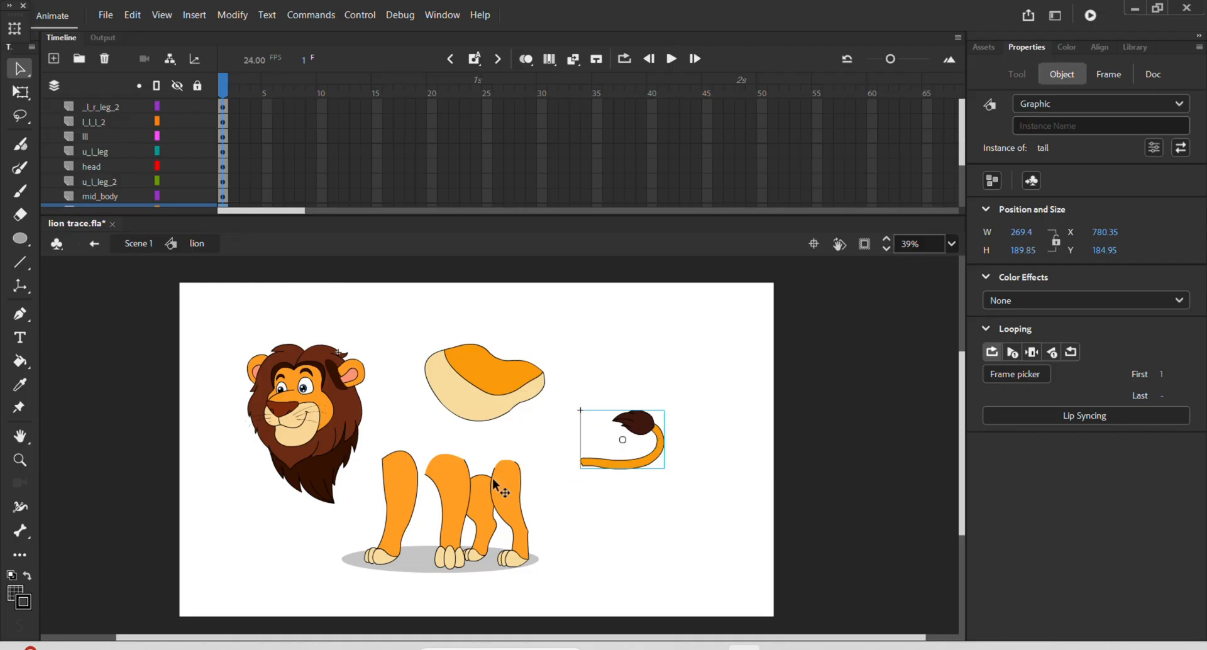
left_click_drag(500, 478, 527, 446)
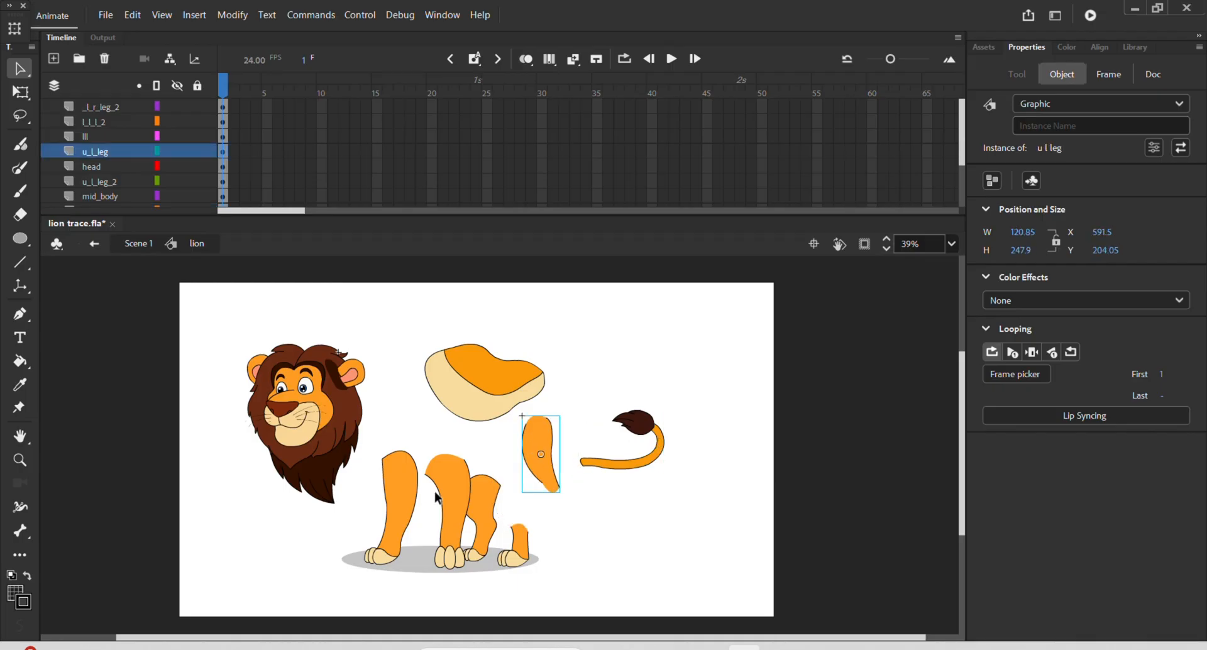
left_click_drag(443, 474, 418, 418)
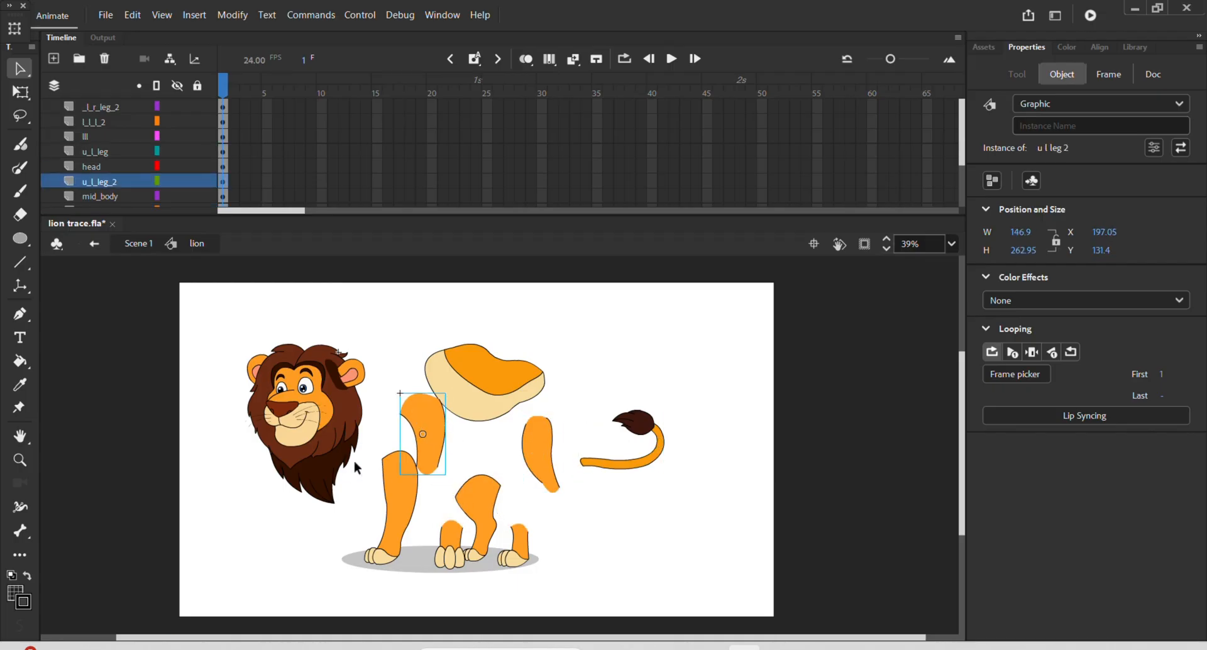
left_click_drag(407, 492, 361, 493)
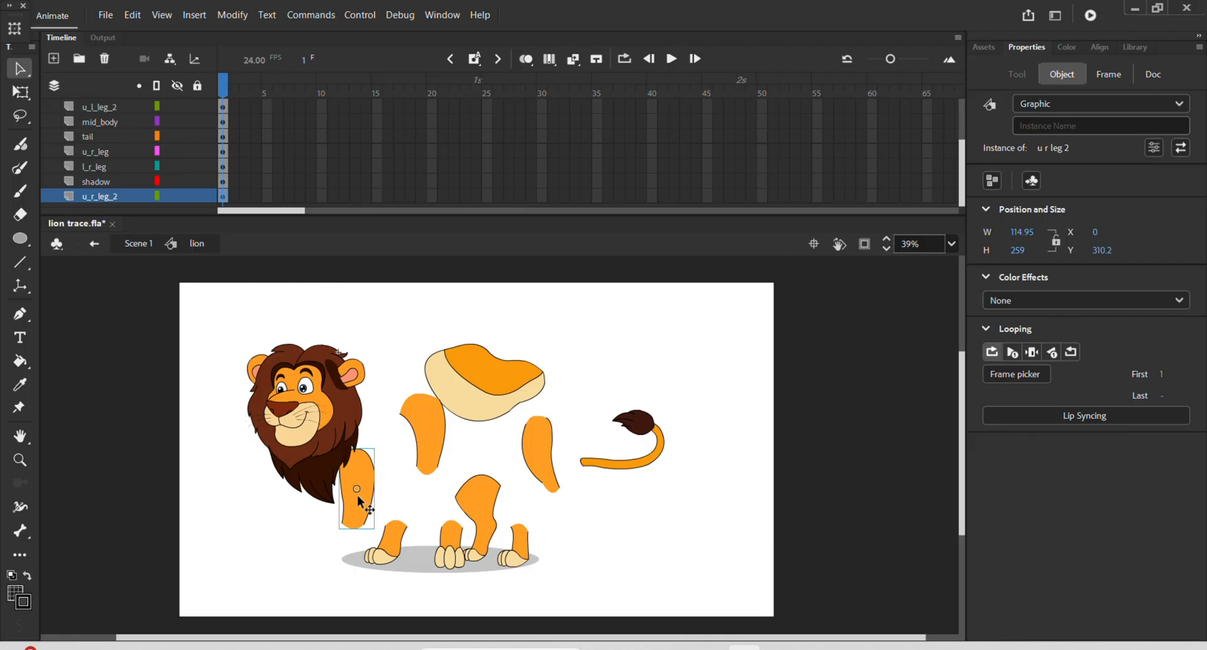
Undo the moves of the separated pieces until the lion is fully reassembled
key("ctrl+z")
key("ctrl+z")
key("ctrl+z")
key("ctrl+z")
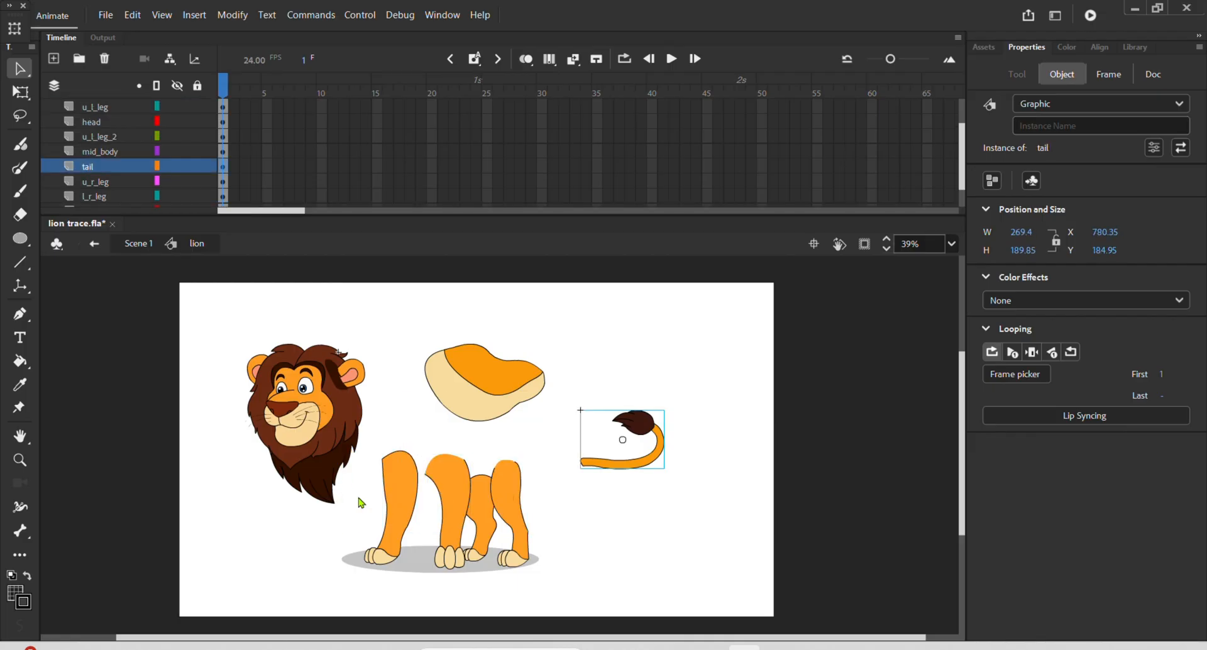
key("ctrl+z")
key("ctrl+z")
key("ctrl+z")
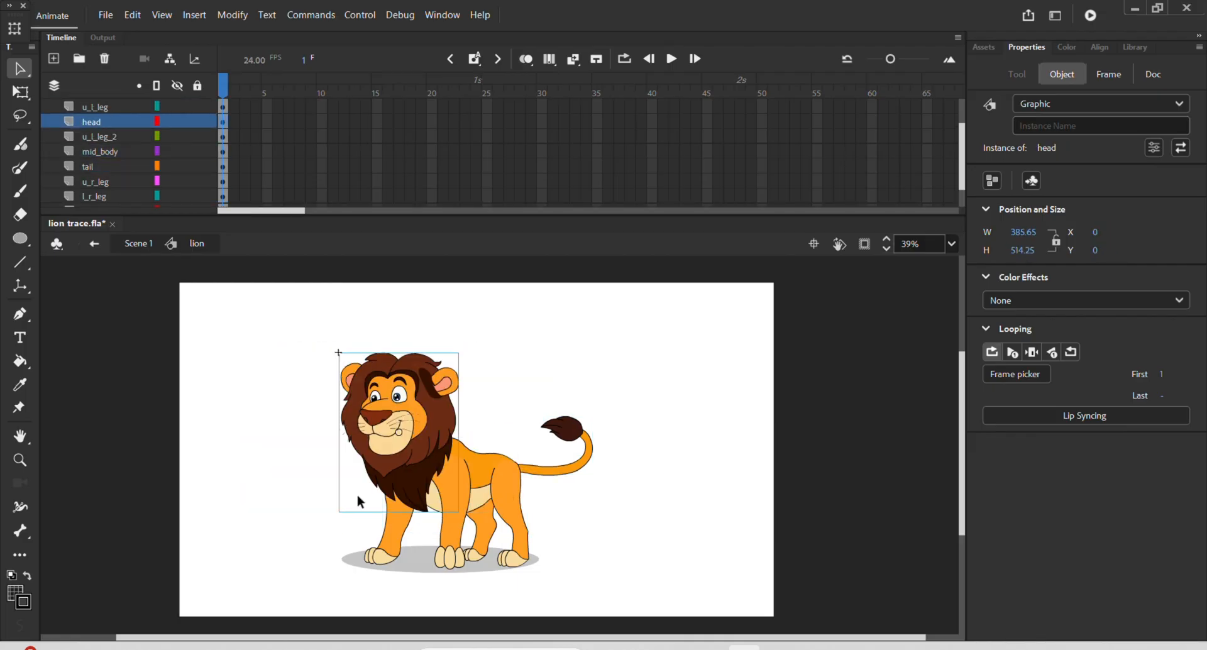
Open the tail symbol and select the tail and its hair tuft in turn to check that they are separate pieces
double_click(552, 473)
left_click(591, 454)
left_click(564, 428)
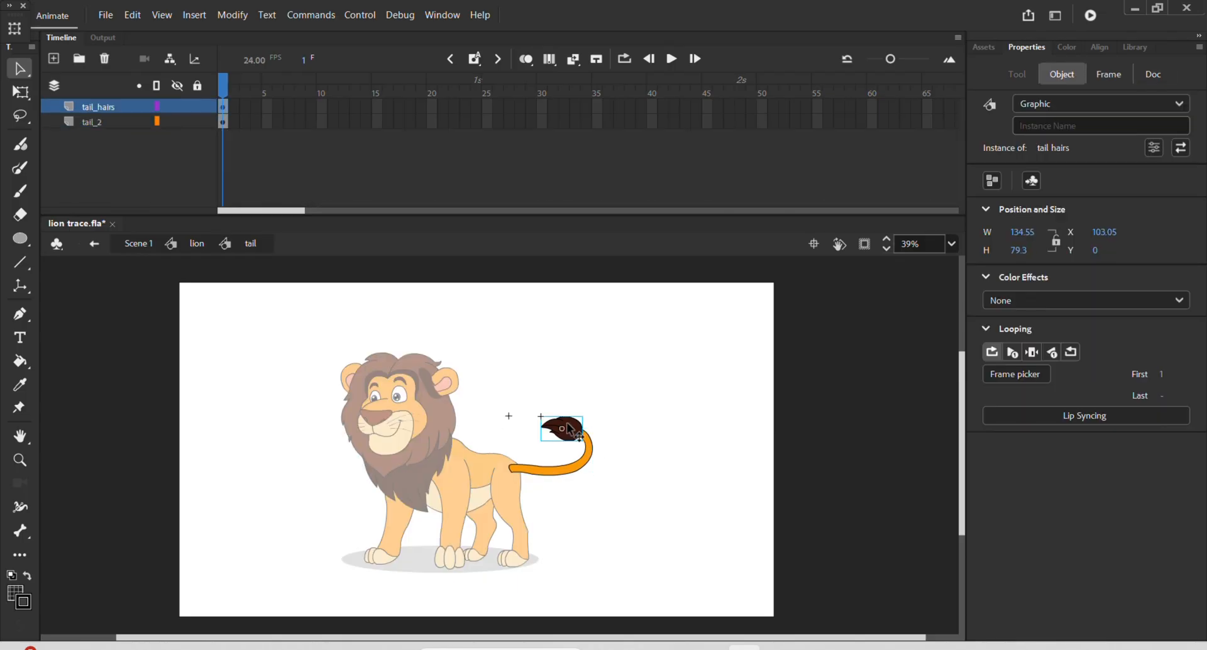
Open the head symbol, check its ear and face pieces by selecting them, and return to the lion symbol with nothing selected
double_click(431, 399)
double_click(427, 399)
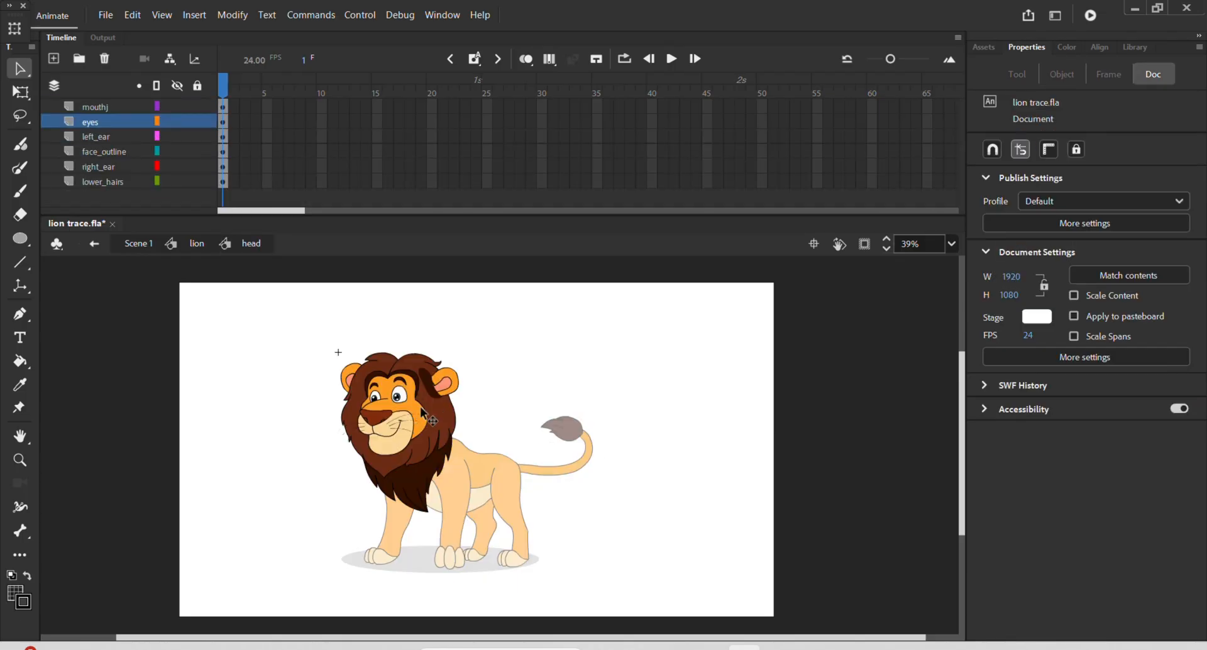
left_click(439, 403)
left_click(351, 381)
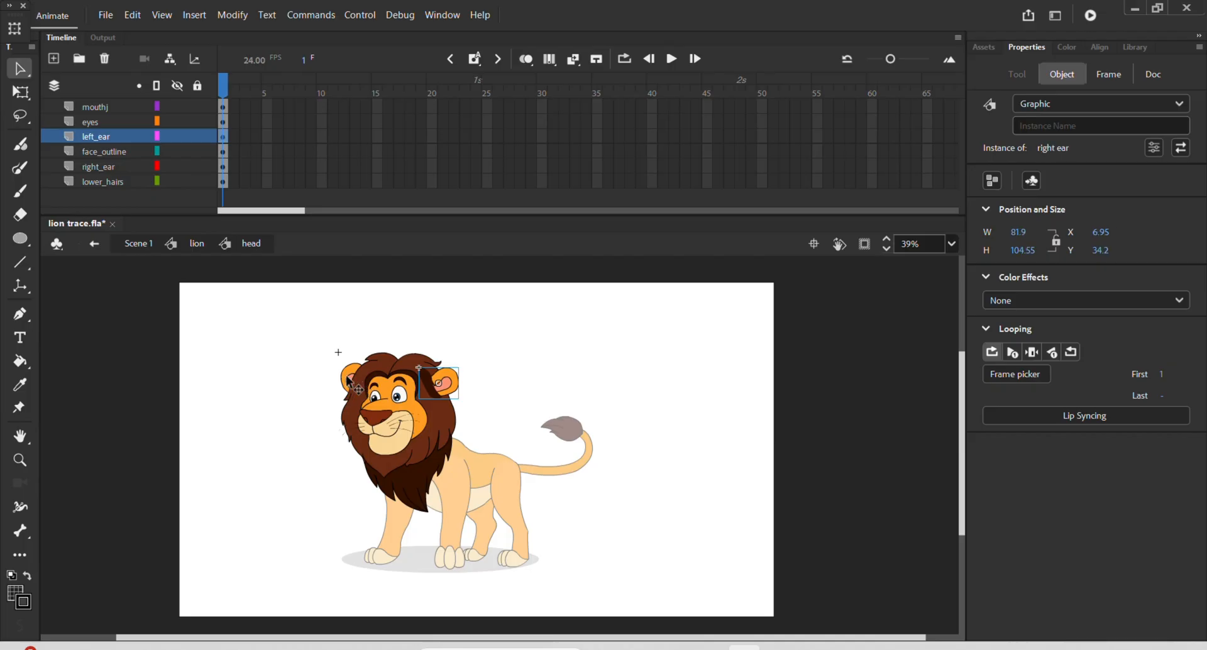
left_click(389, 406)
left_click(472, 412)
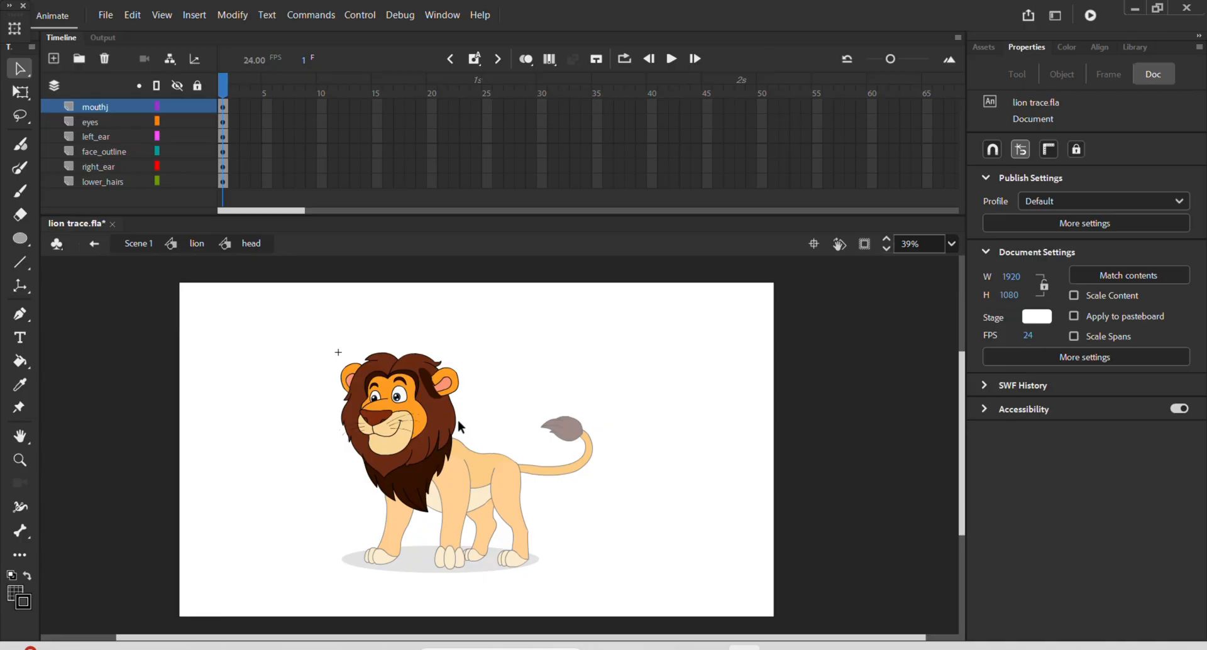
double_click(496, 391)
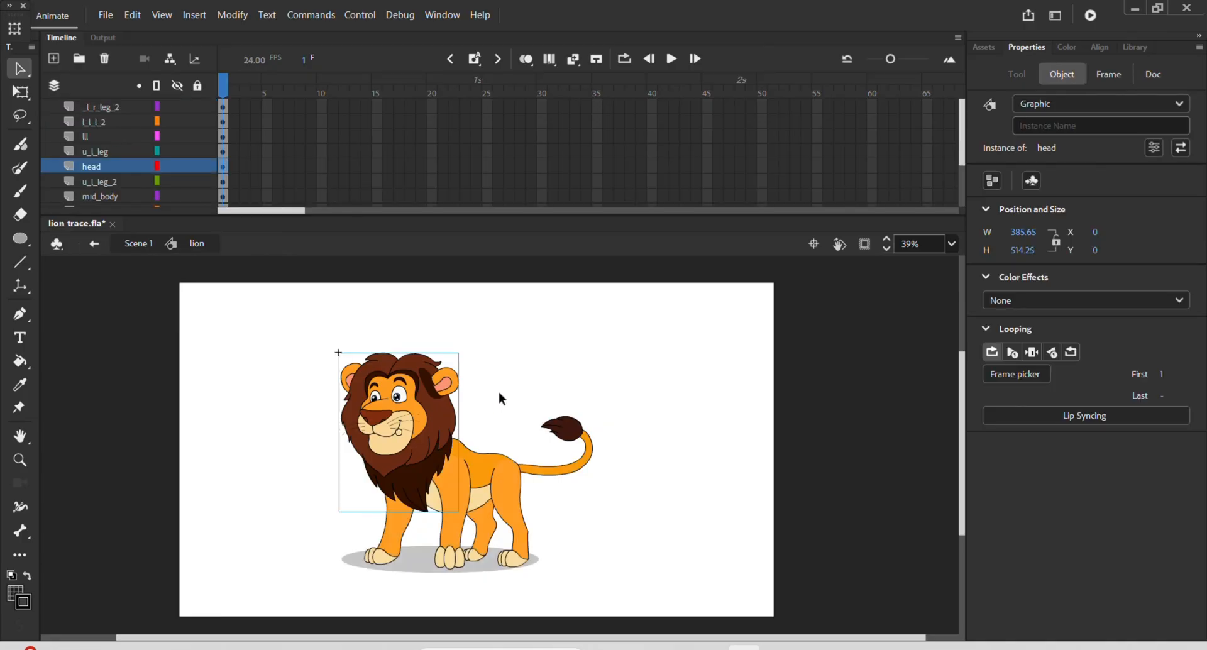
left_click(498, 393)
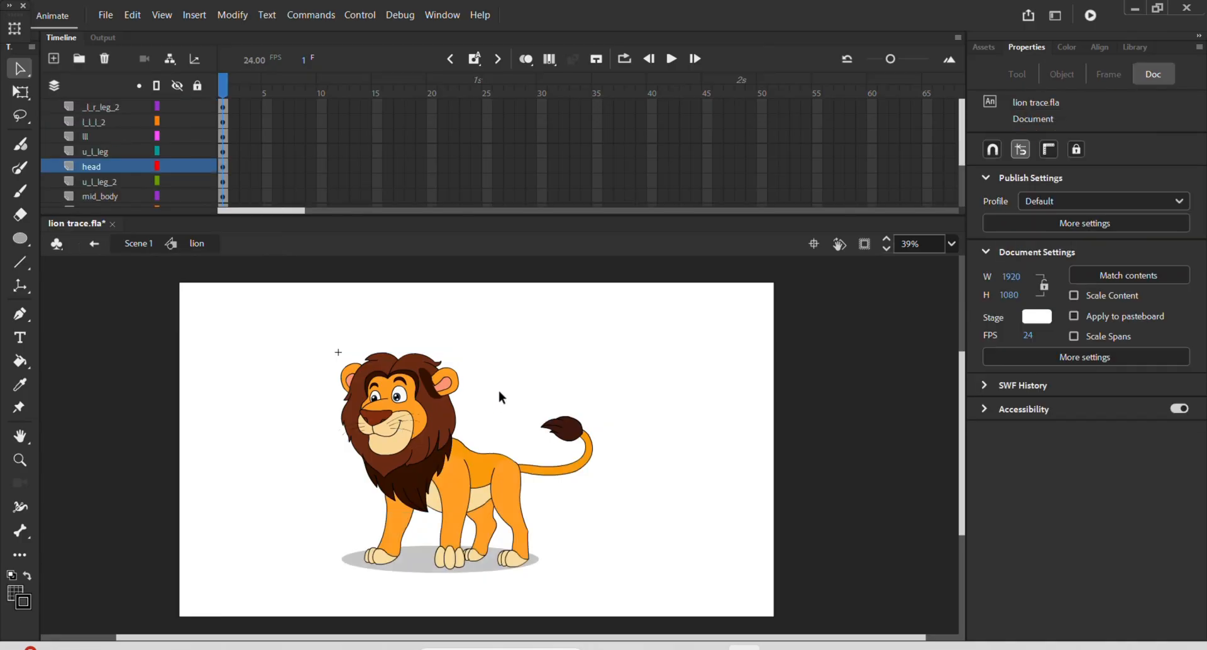